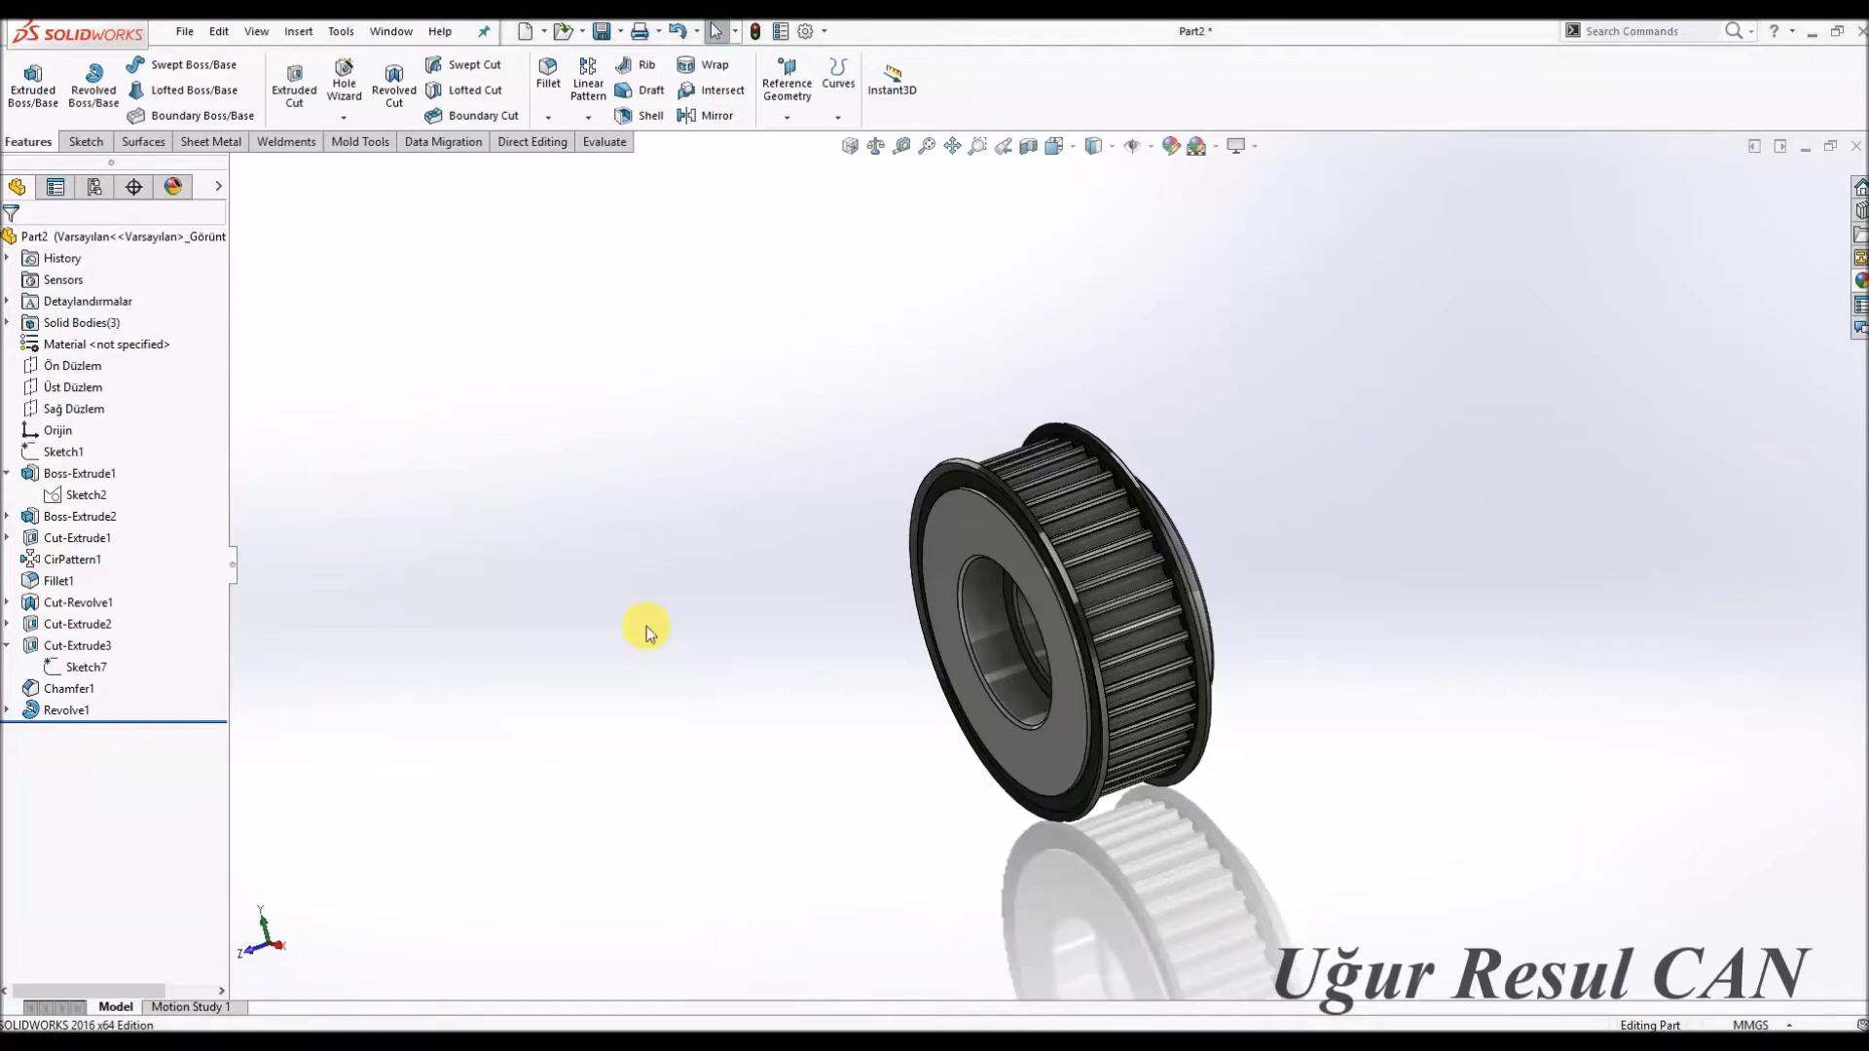
# Create new part Part5 and begin a circle sketch on the Ön Düzlem front plane.
pyautogui.moveTo(1224, 285)
pyautogui.mouseDown(button='middle')
pyautogui.moveTo(1059, 575)
pyautogui.moveTo(1310, 617)
pyautogui.moveTo(1043, 529)
pyautogui.moveTo(859, 326)
pyautogui.moveTo(763, 413)
pyautogui.mouseUp(button='middle')
pyautogui.click(527, 31)
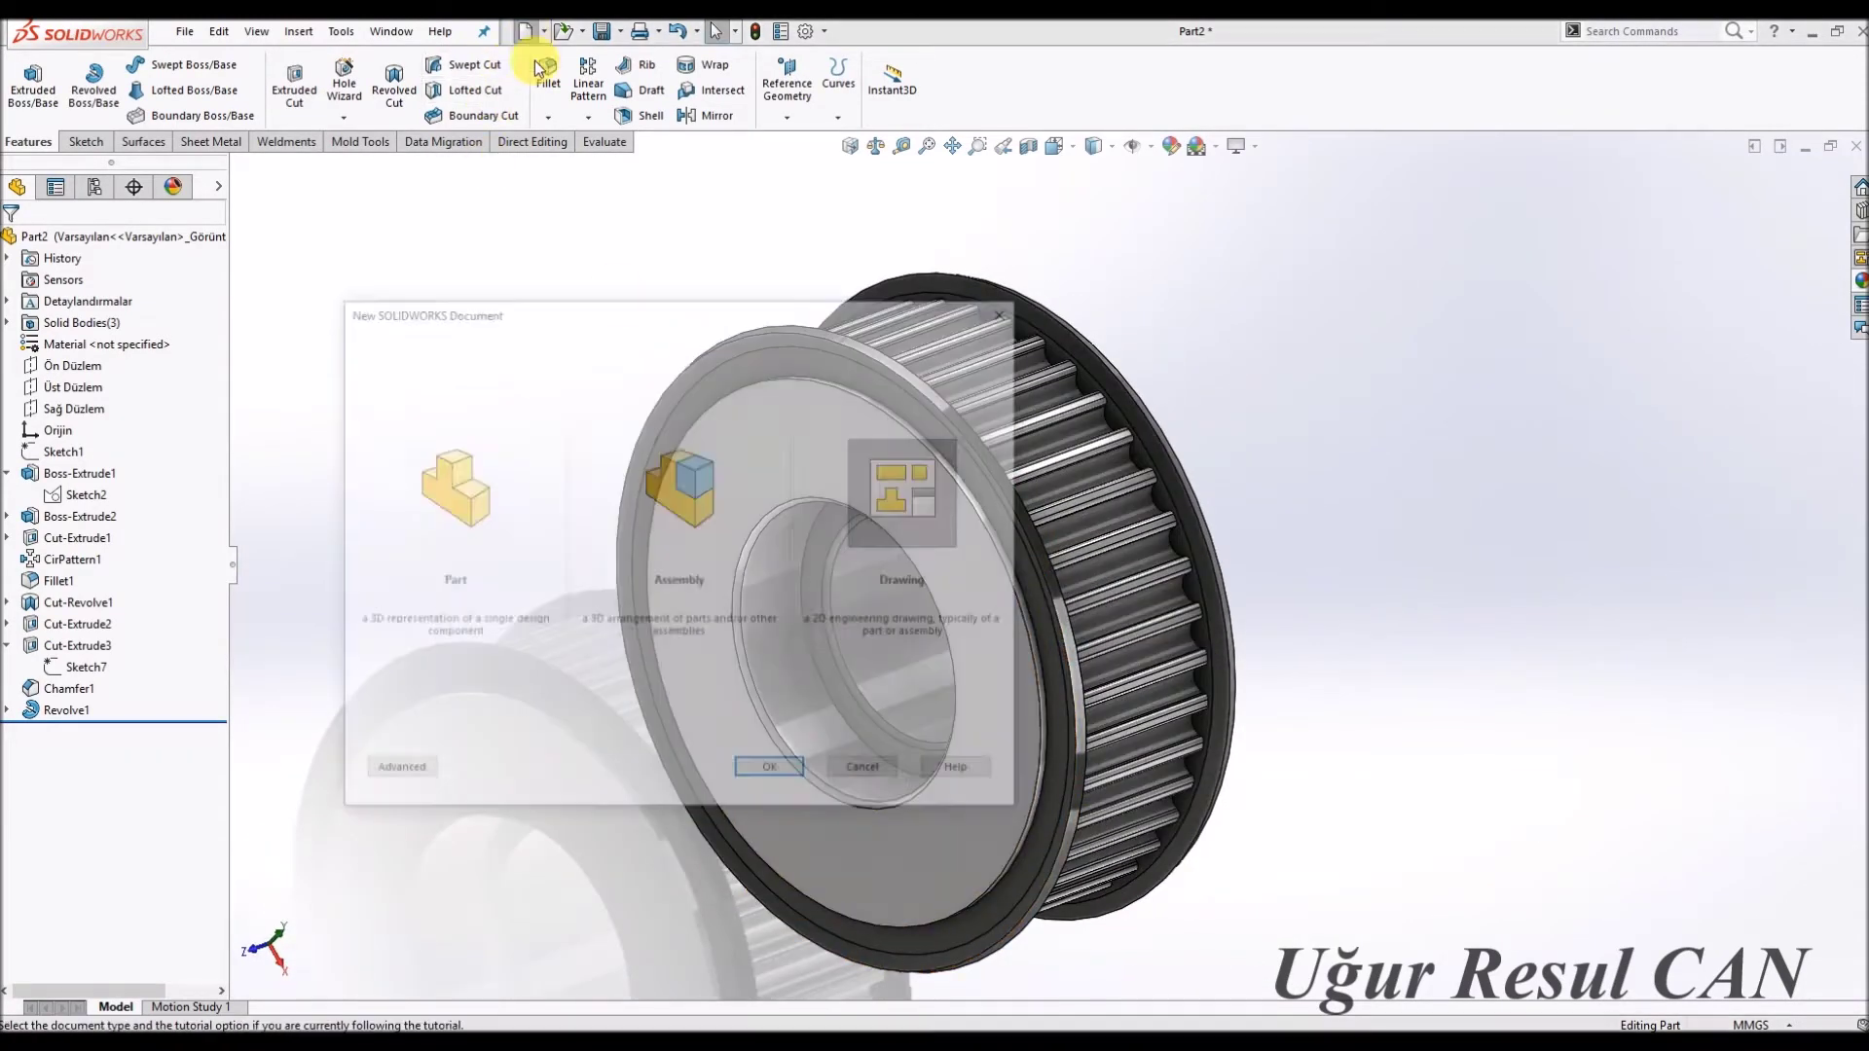
pyautogui.doubleClick(509, 458)
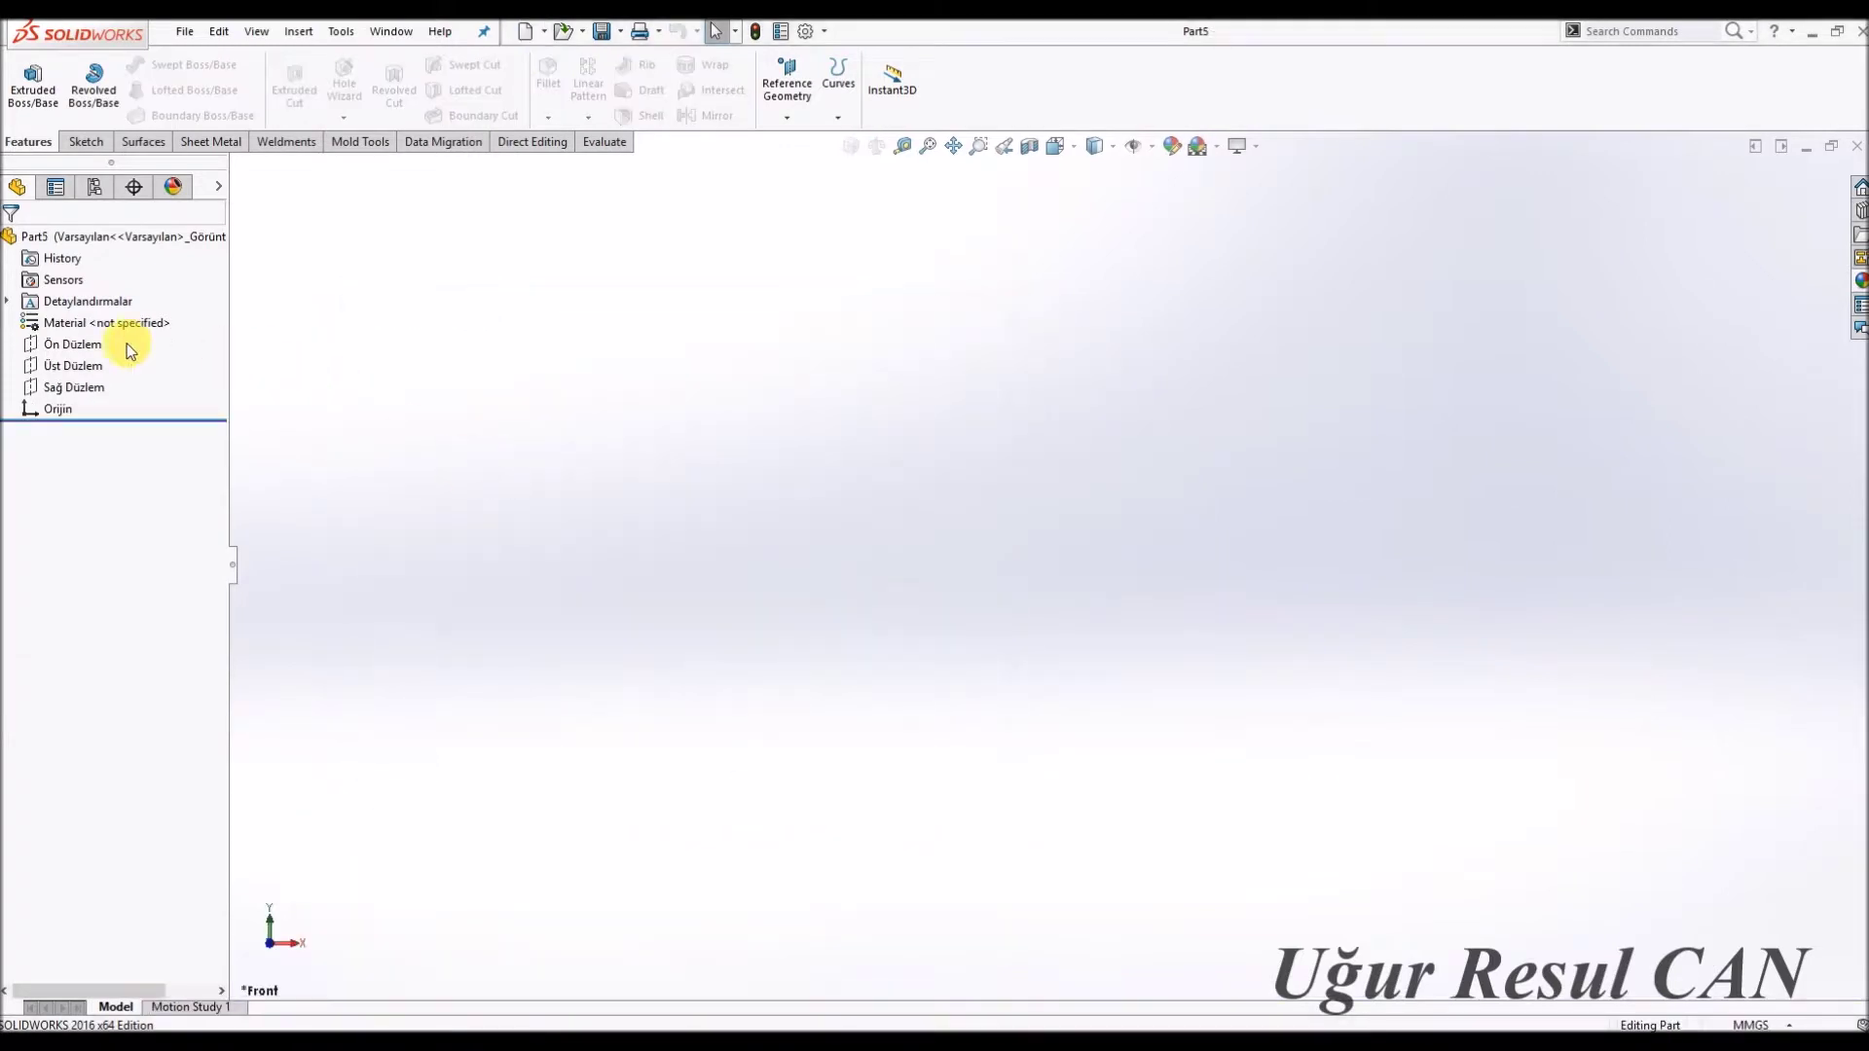
pyautogui.click(105, 346)
pyautogui.click(172, 65)
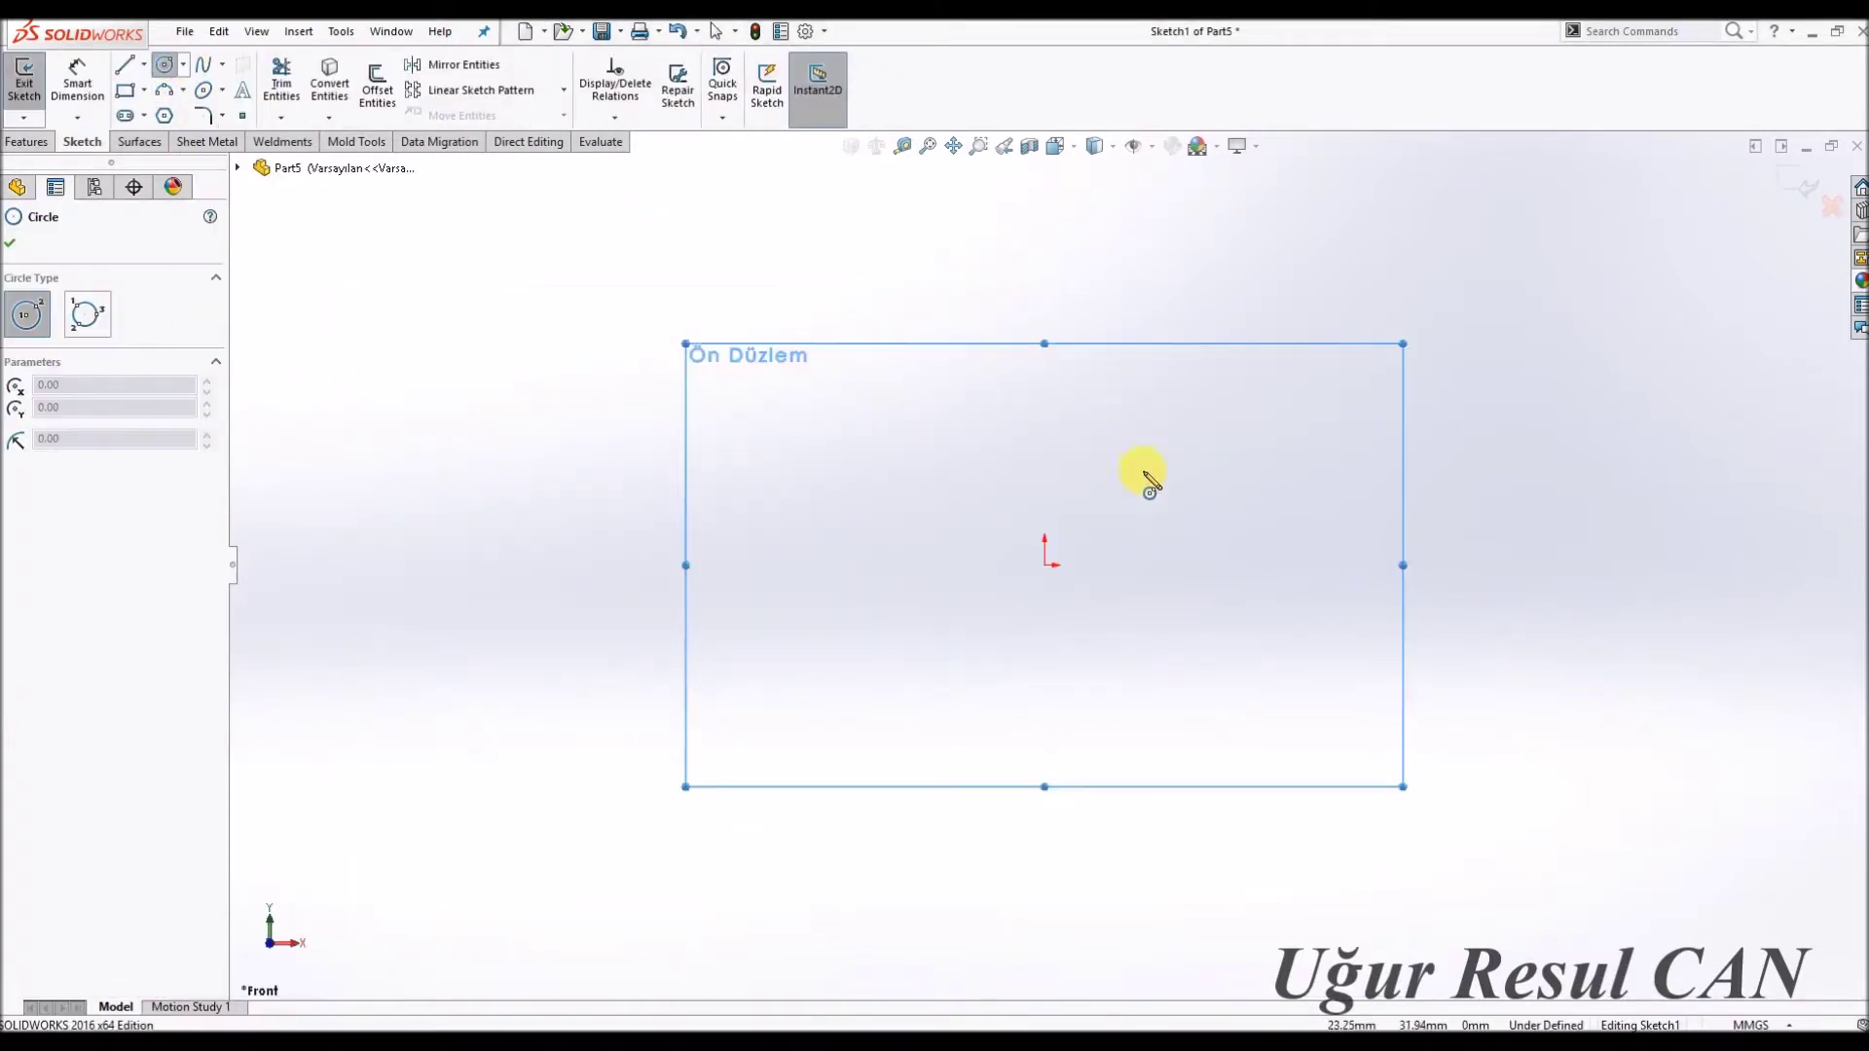
# Draw a construction circle at the origin and a vertical construction line to its top.
pyautogui.moveTo(1044, 565)
pyautogui.mouseDown()
pyautogui.moveTo(1208, 305)
pyautogui.moveTo(1174, 263)
pyautogui.mouseUp()
pyautogui.click(1230, 195)
pyautogui.press('l')
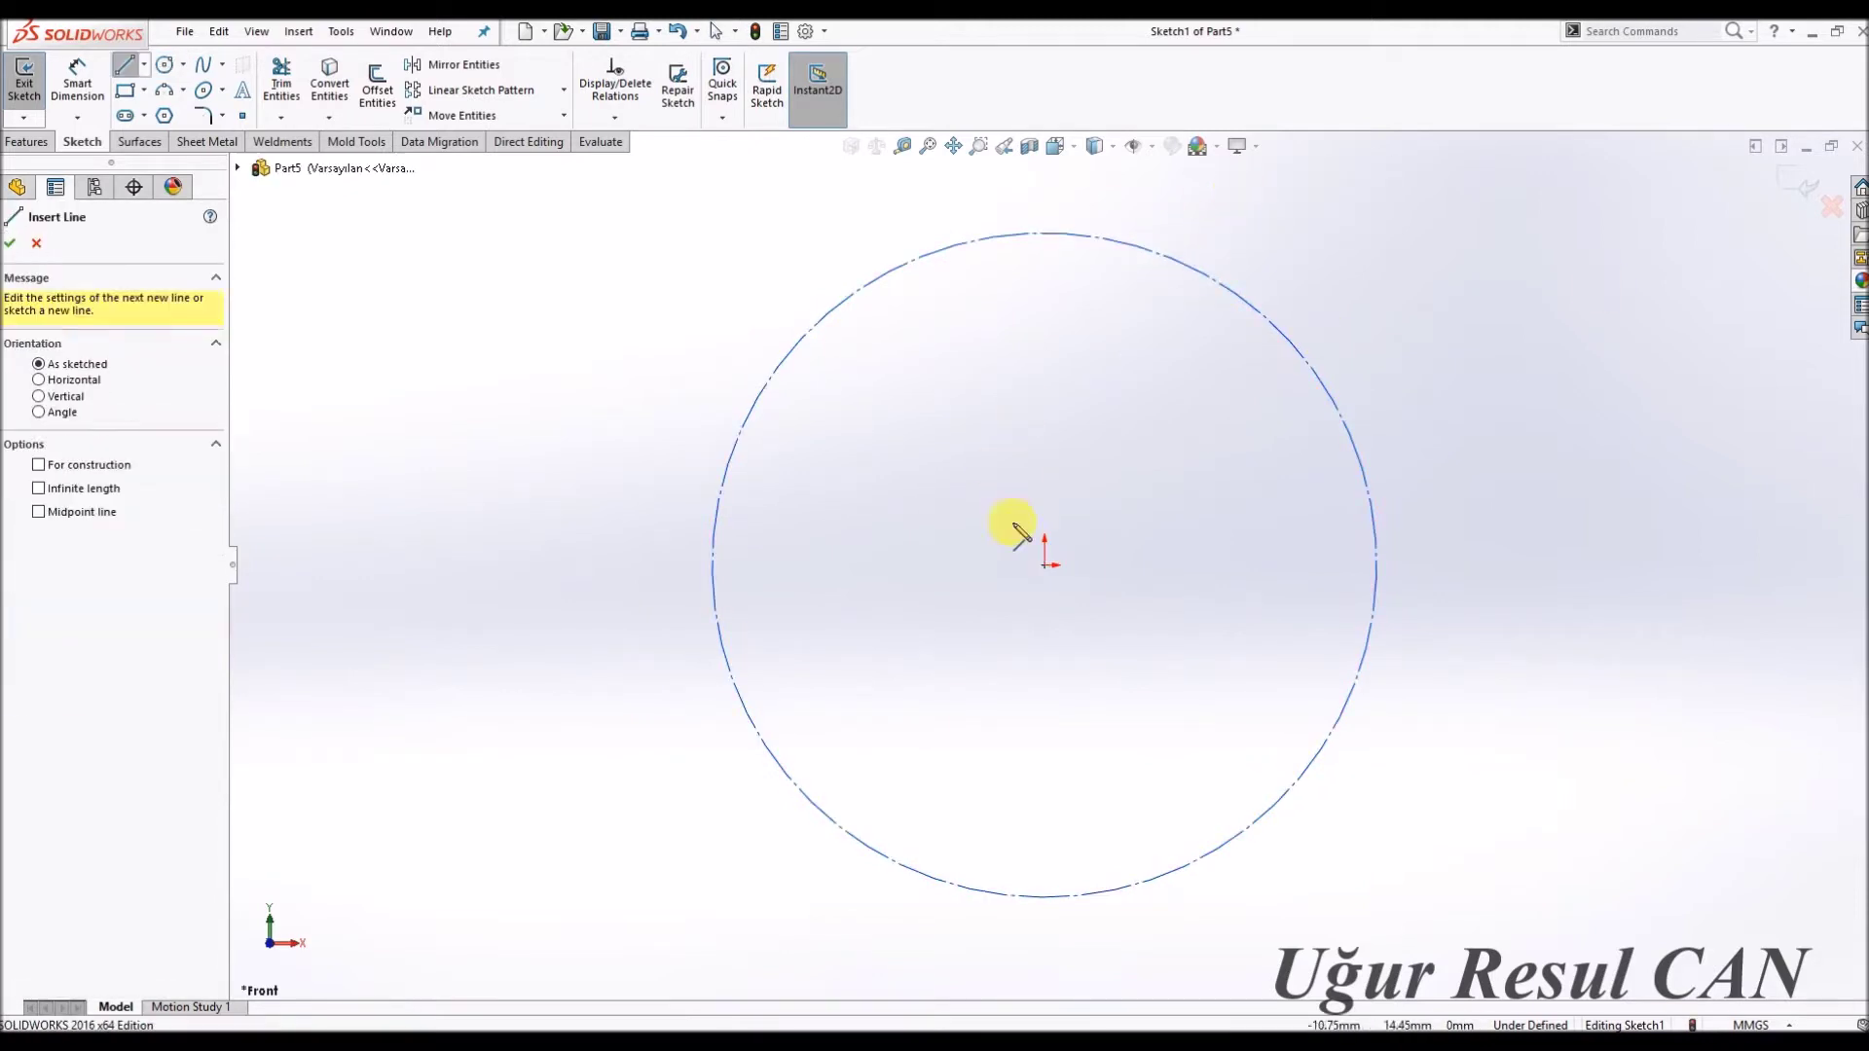
pyautogui.click(1074, 595)
pyautogui.press('Escape')
pyautogui.press('l')
pyautogui.moveTo(1044, 563); pyautogui.dragTo(1043, 234)
pyautogui.press('Escape')
pyautogui.click(1042, 268)
pyautogui.click(1092, 204)
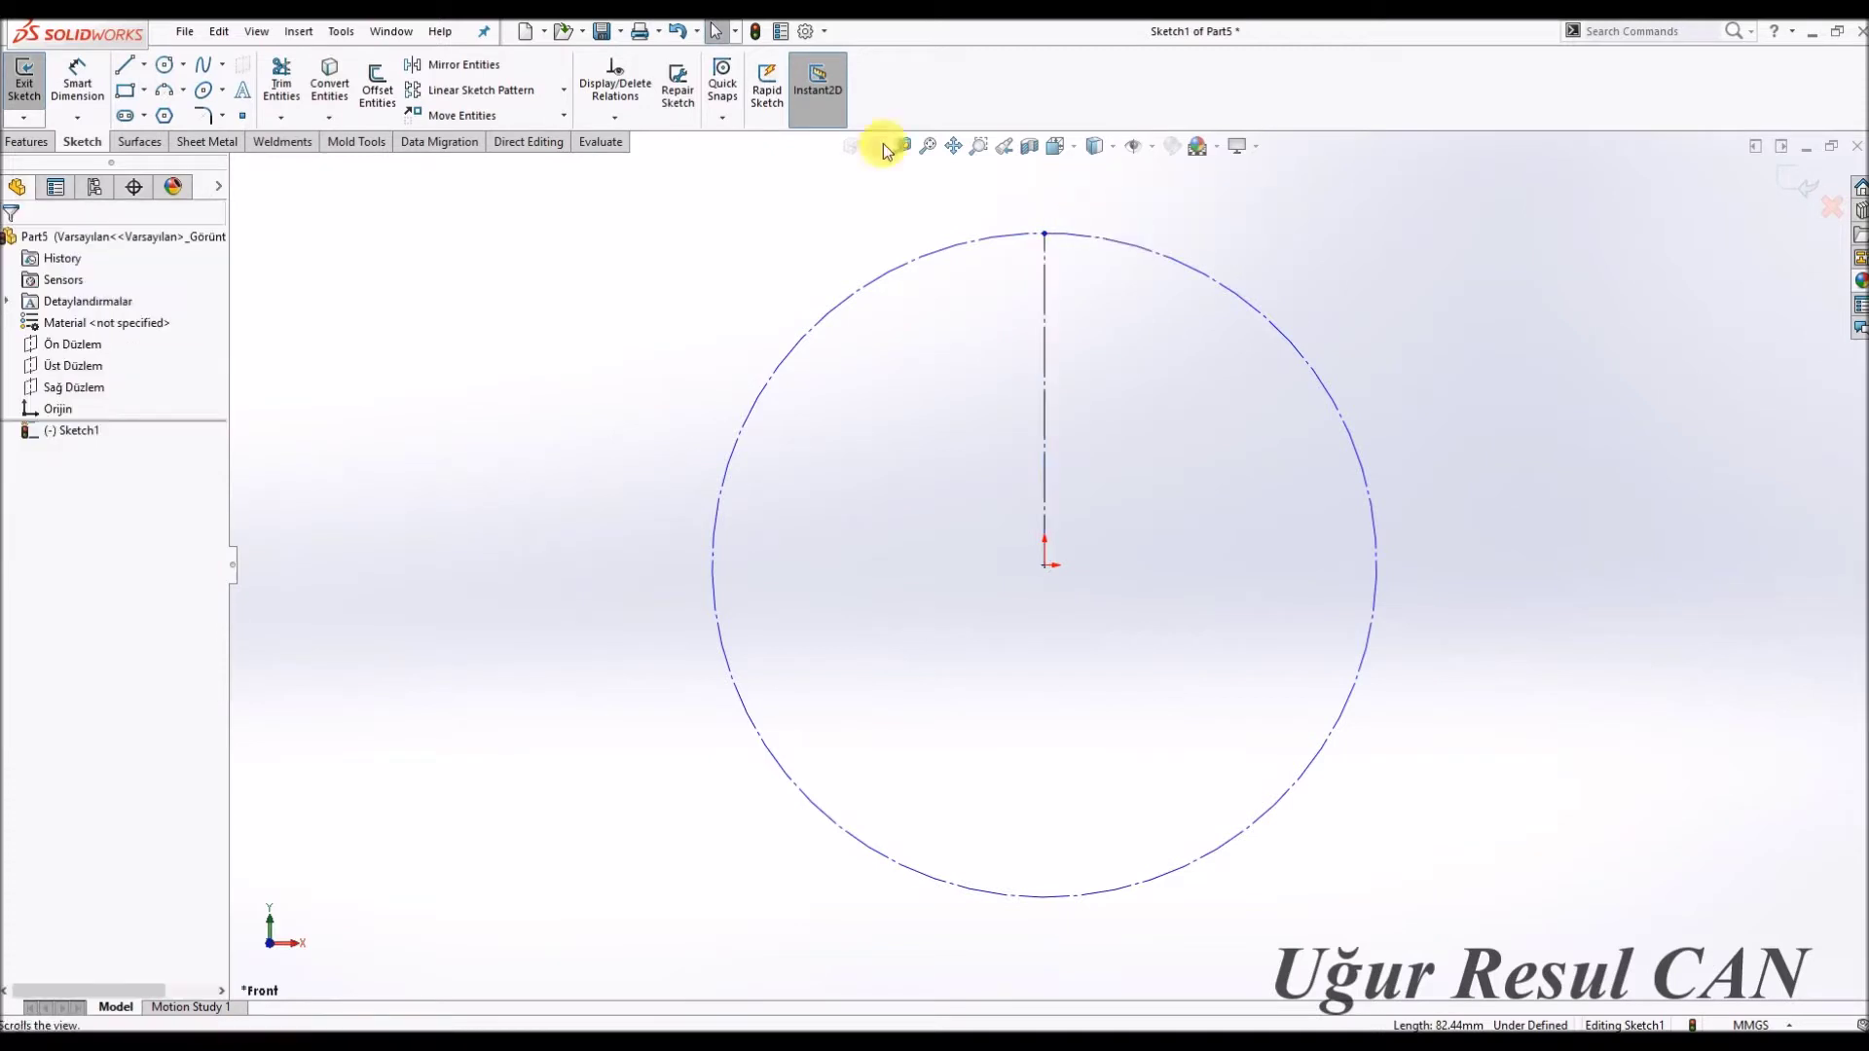
# Add a small circle at the line's top, dimensioned to diameter 2.57*2 (5.14).
pyautogui.click(176, 68)
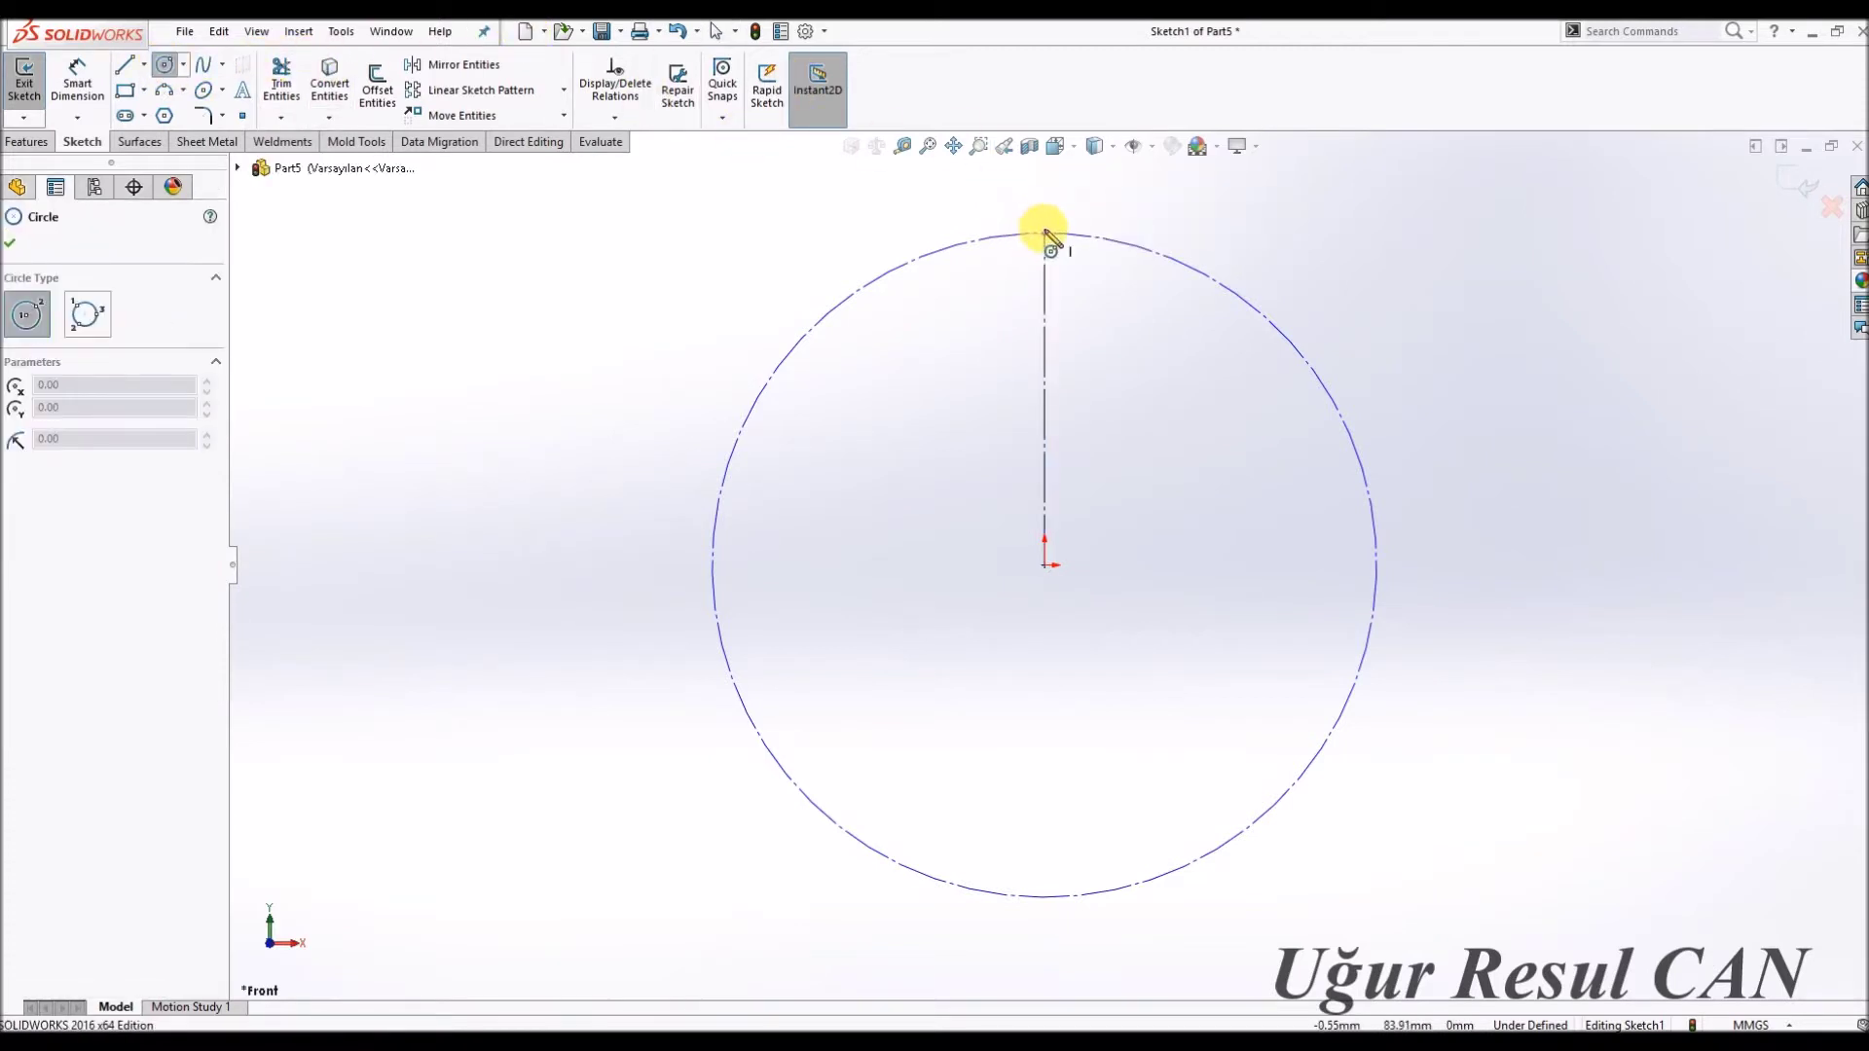
pyautogui.moveTo(1044, 234); pyautogui.dragTo(1075, 256)
pyautogui.press('Escape')
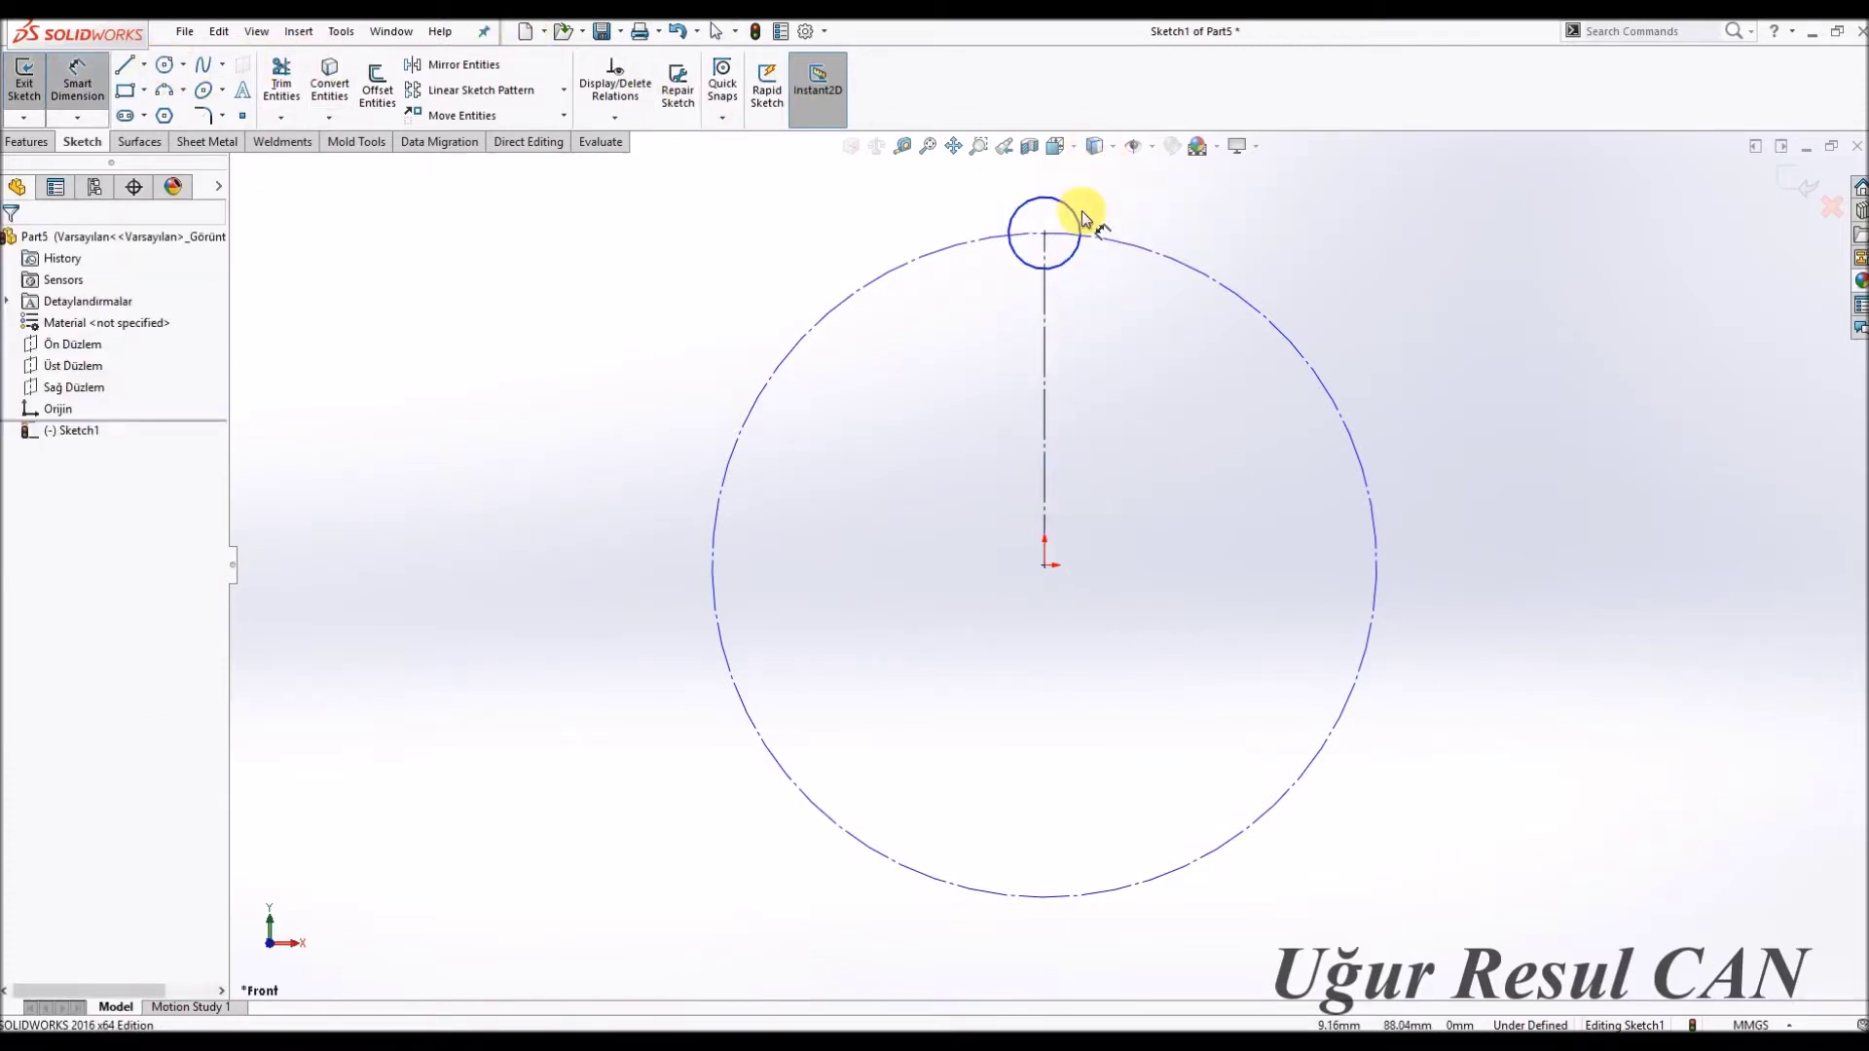
pyautogui.click(1078, 260)
pyautogui.click(1113, 375)
pyautogui.write('2.57')
pyautogui.write('5.14')
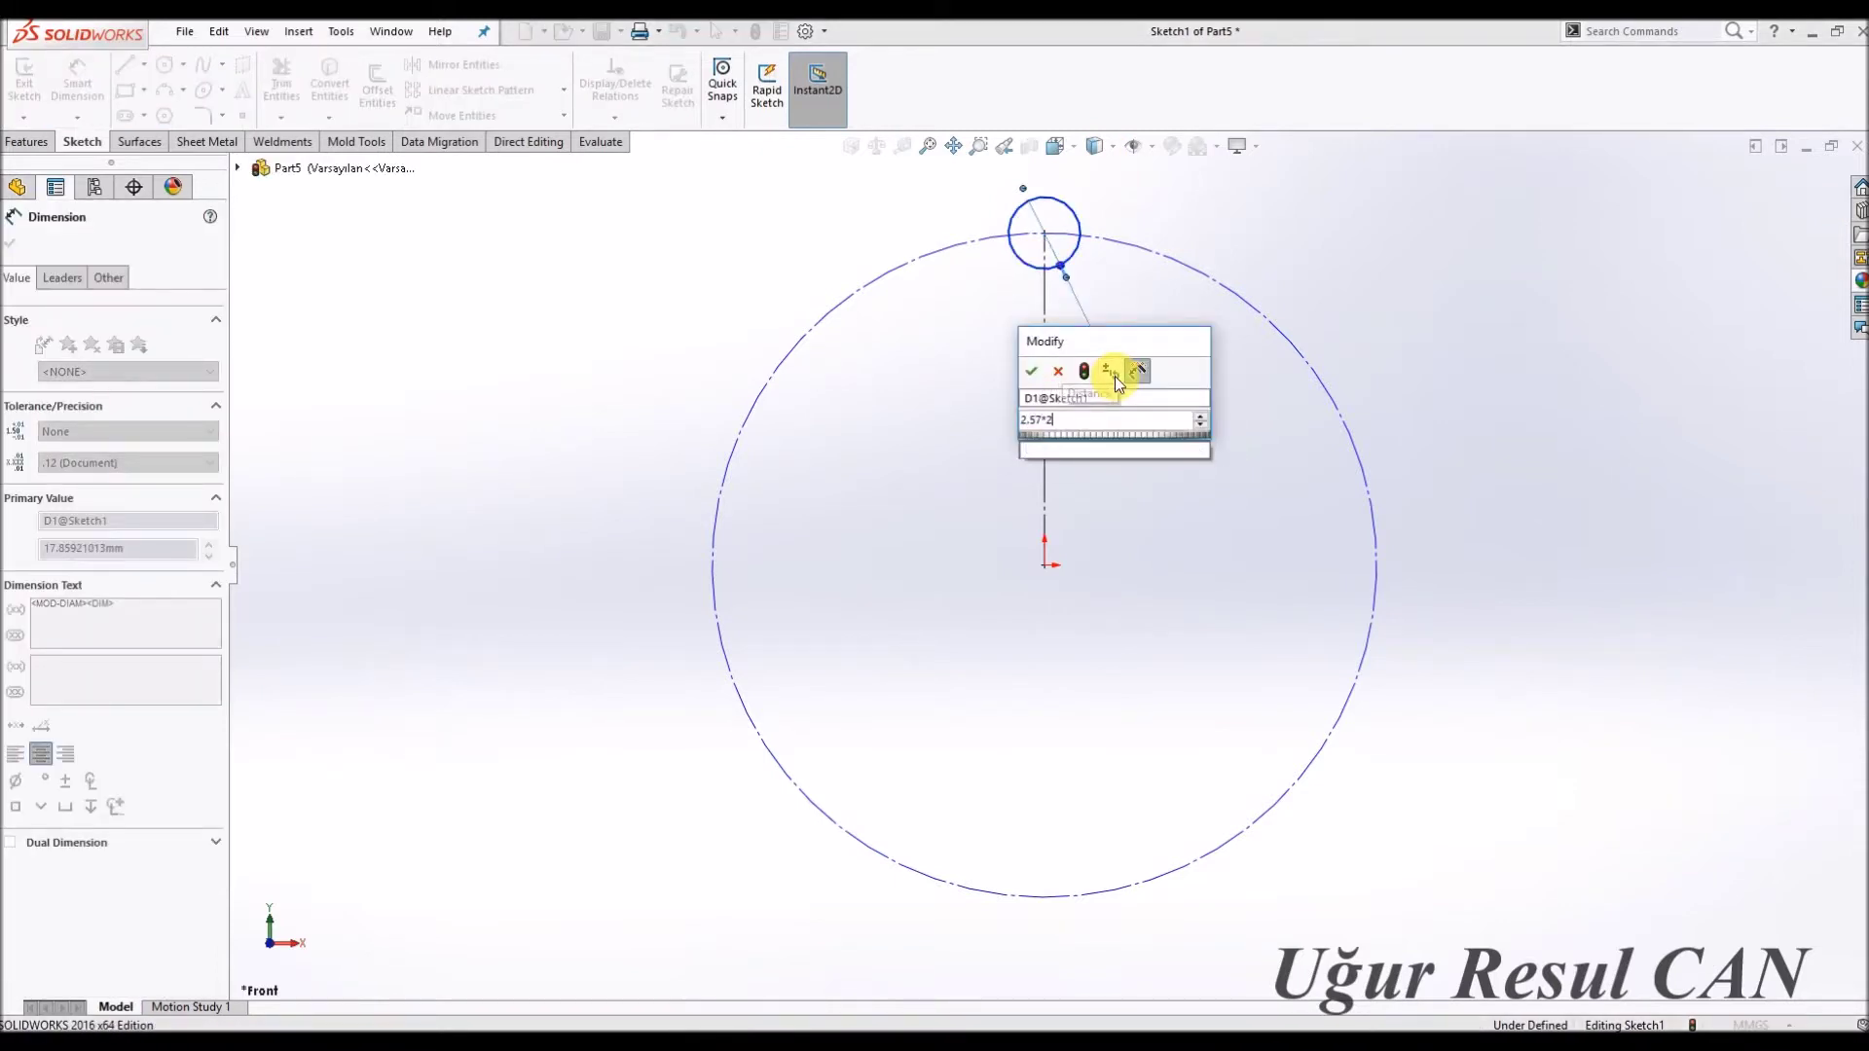
pyautogui.press('Return')
pyautogui.click(1078, 255)
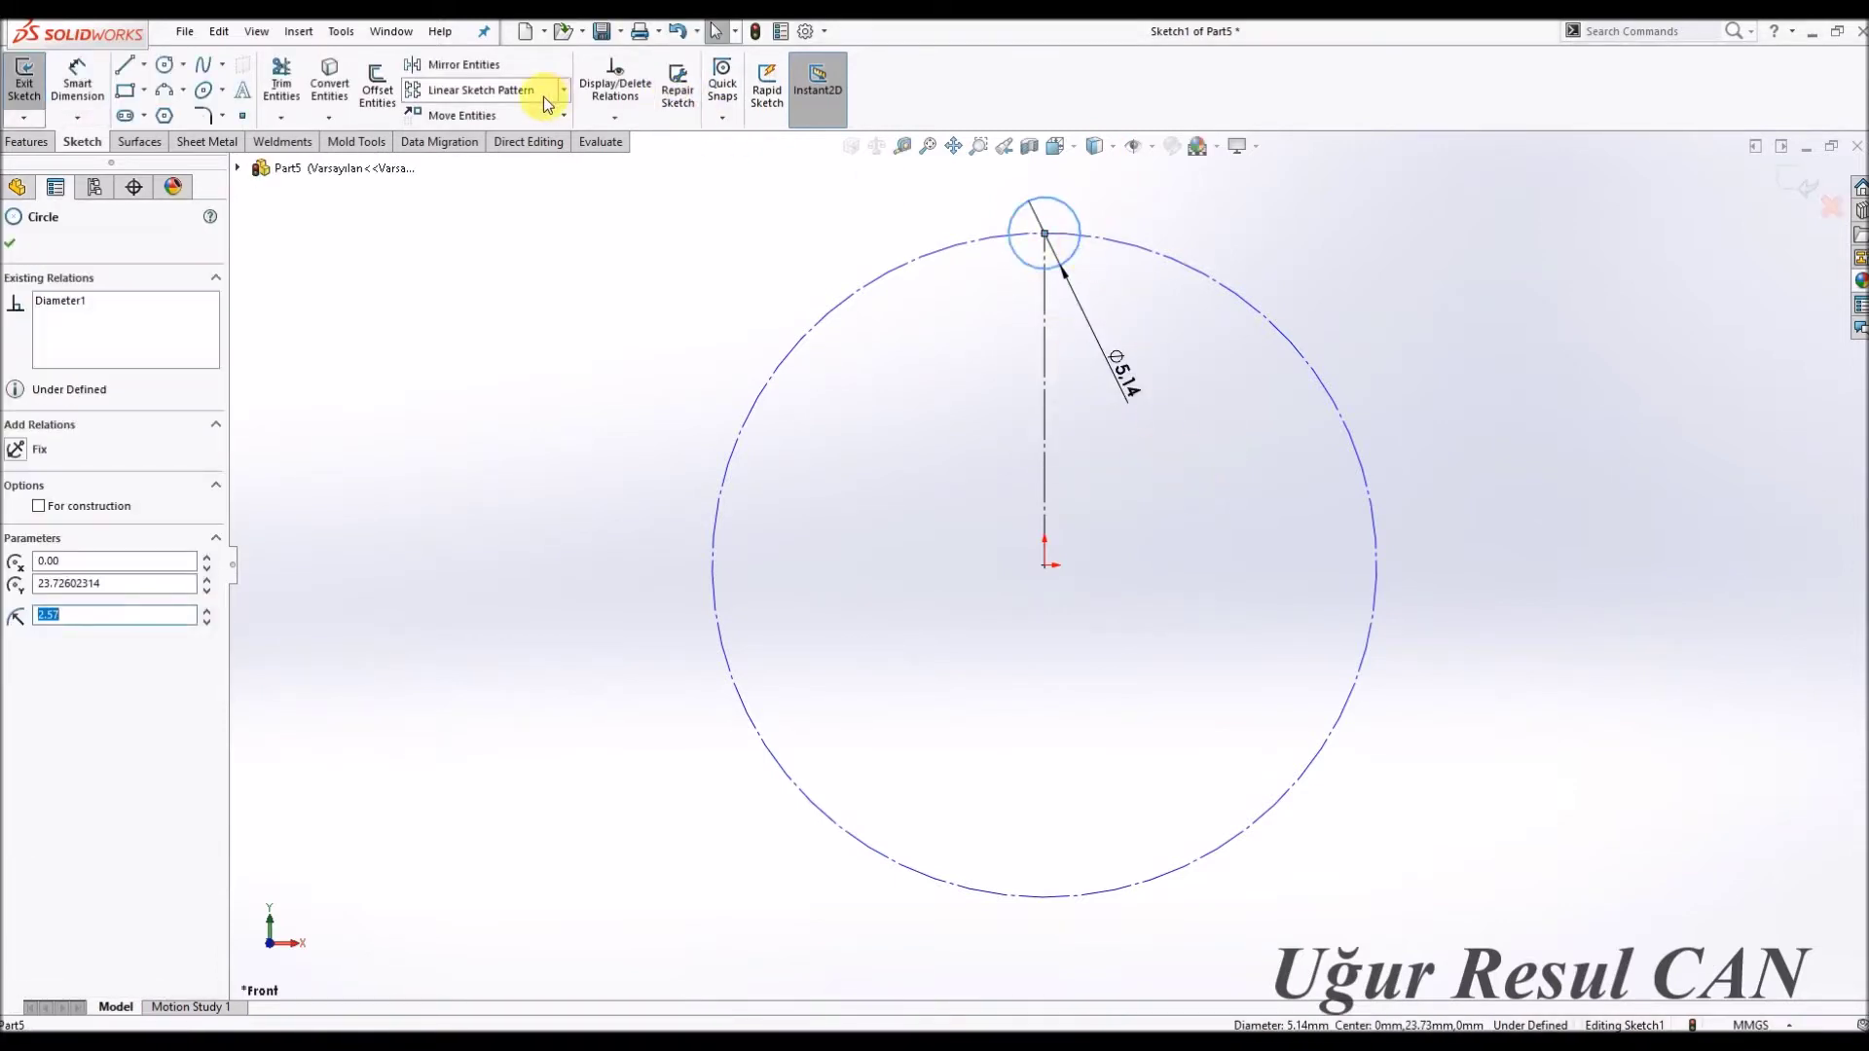
pyautogui.click(562, 89)
# Circular-pattern the small circle 40 times and dimension the circle spacing to 8.
pyautogui.click(563, 138)
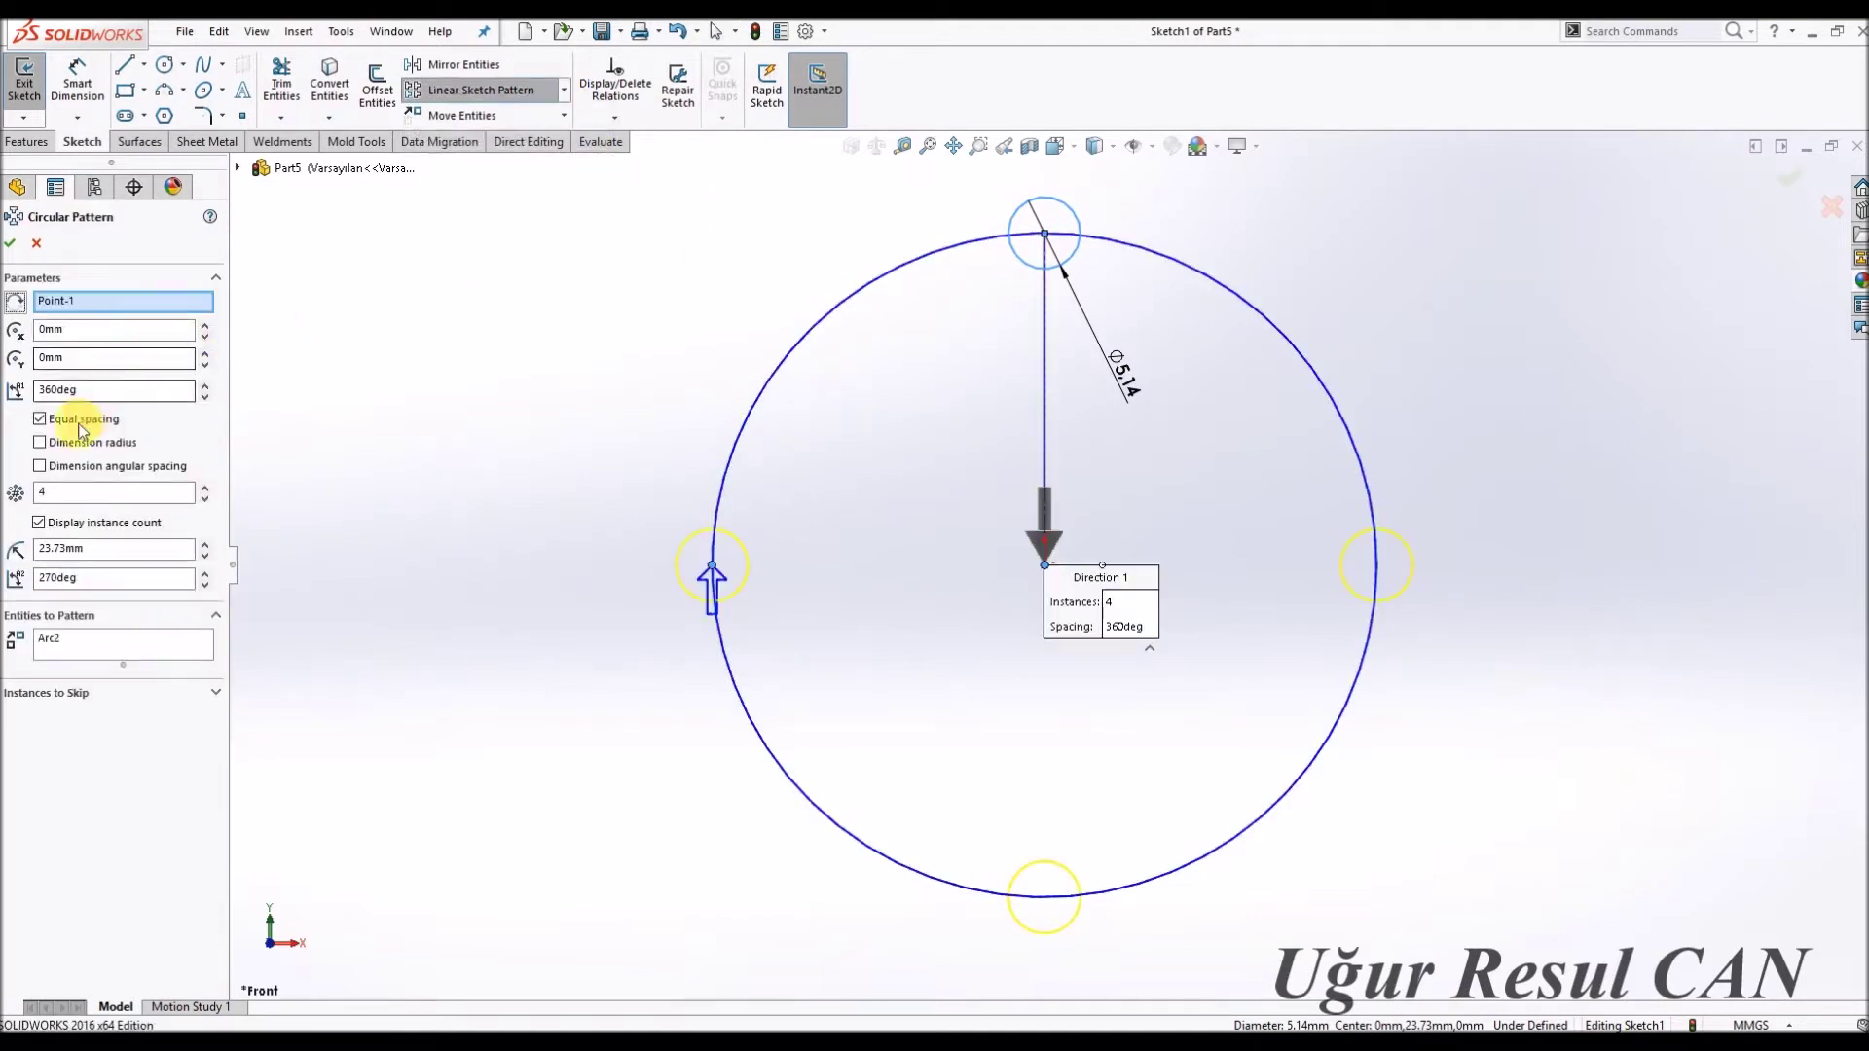
pyautogui.write('0')
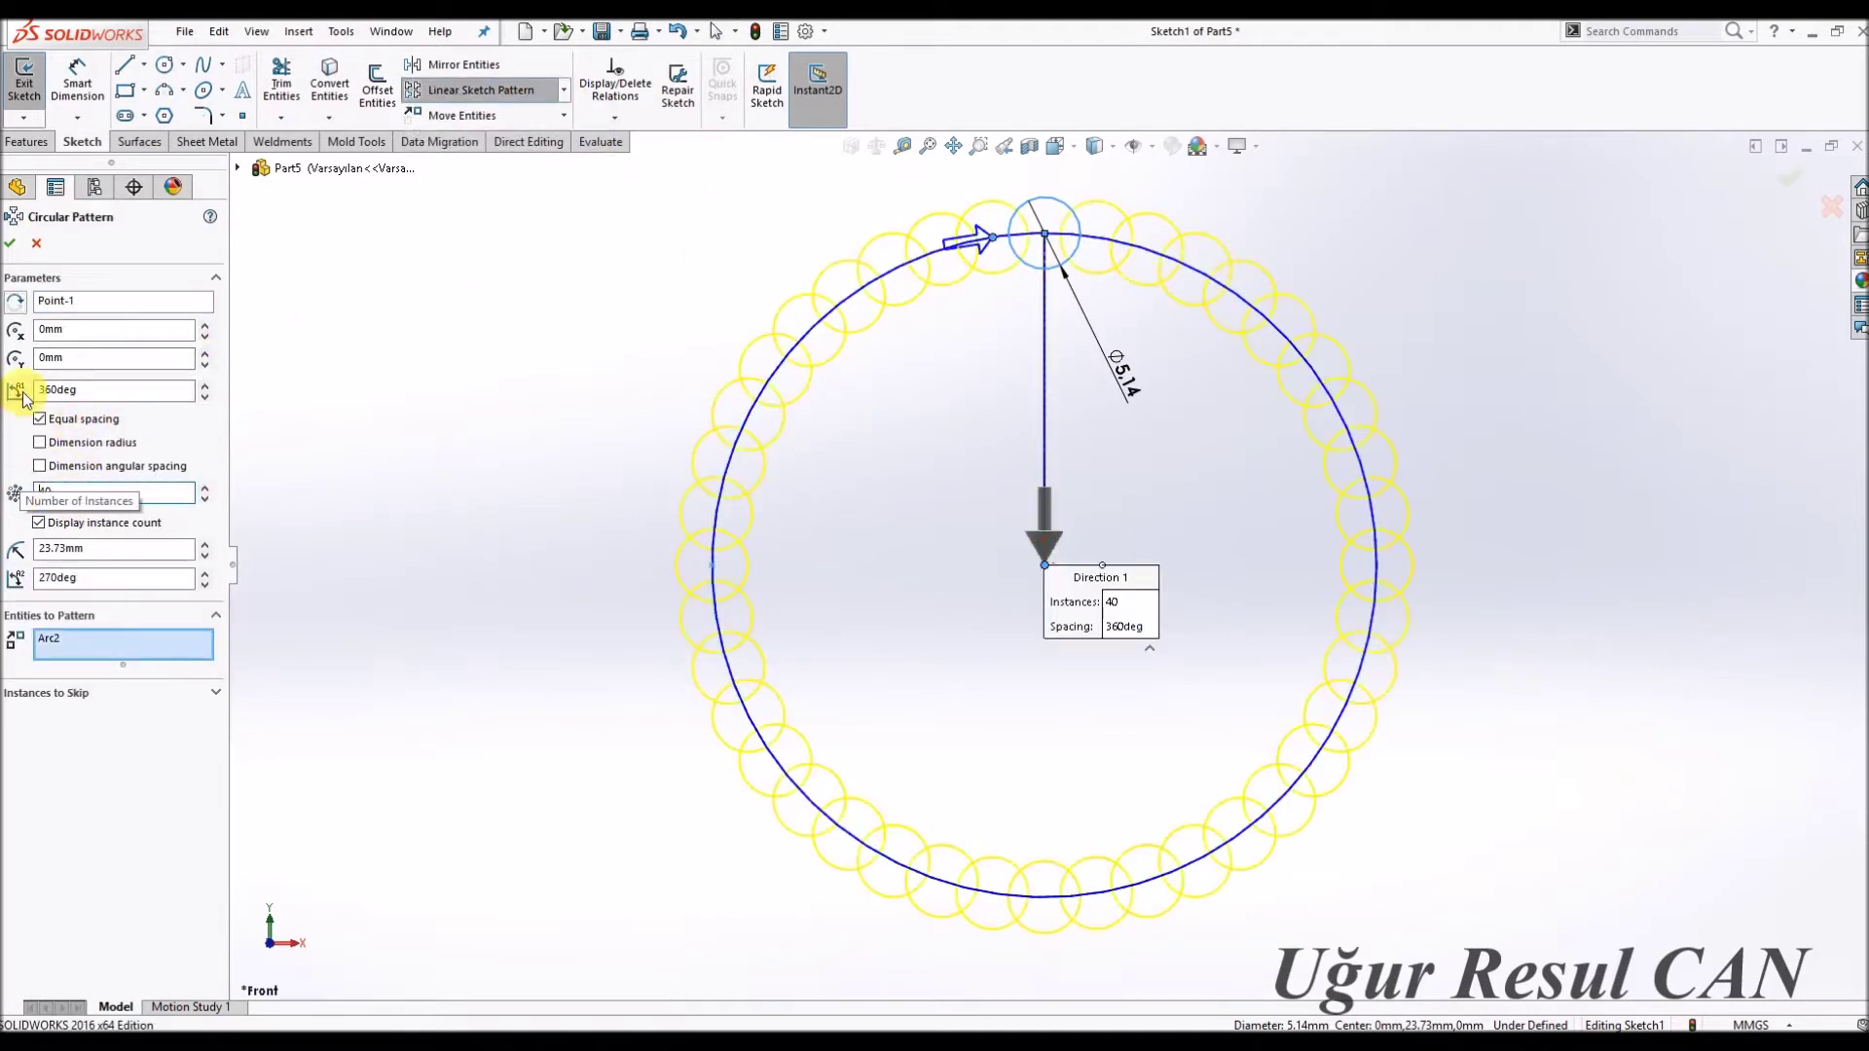
pyautogui.click(22, 239)
pyautogui.scroll(3, 925, 194)
pyautogui.moveTo(993, 331); pyautogui.dragTo(992, 282, button='right')
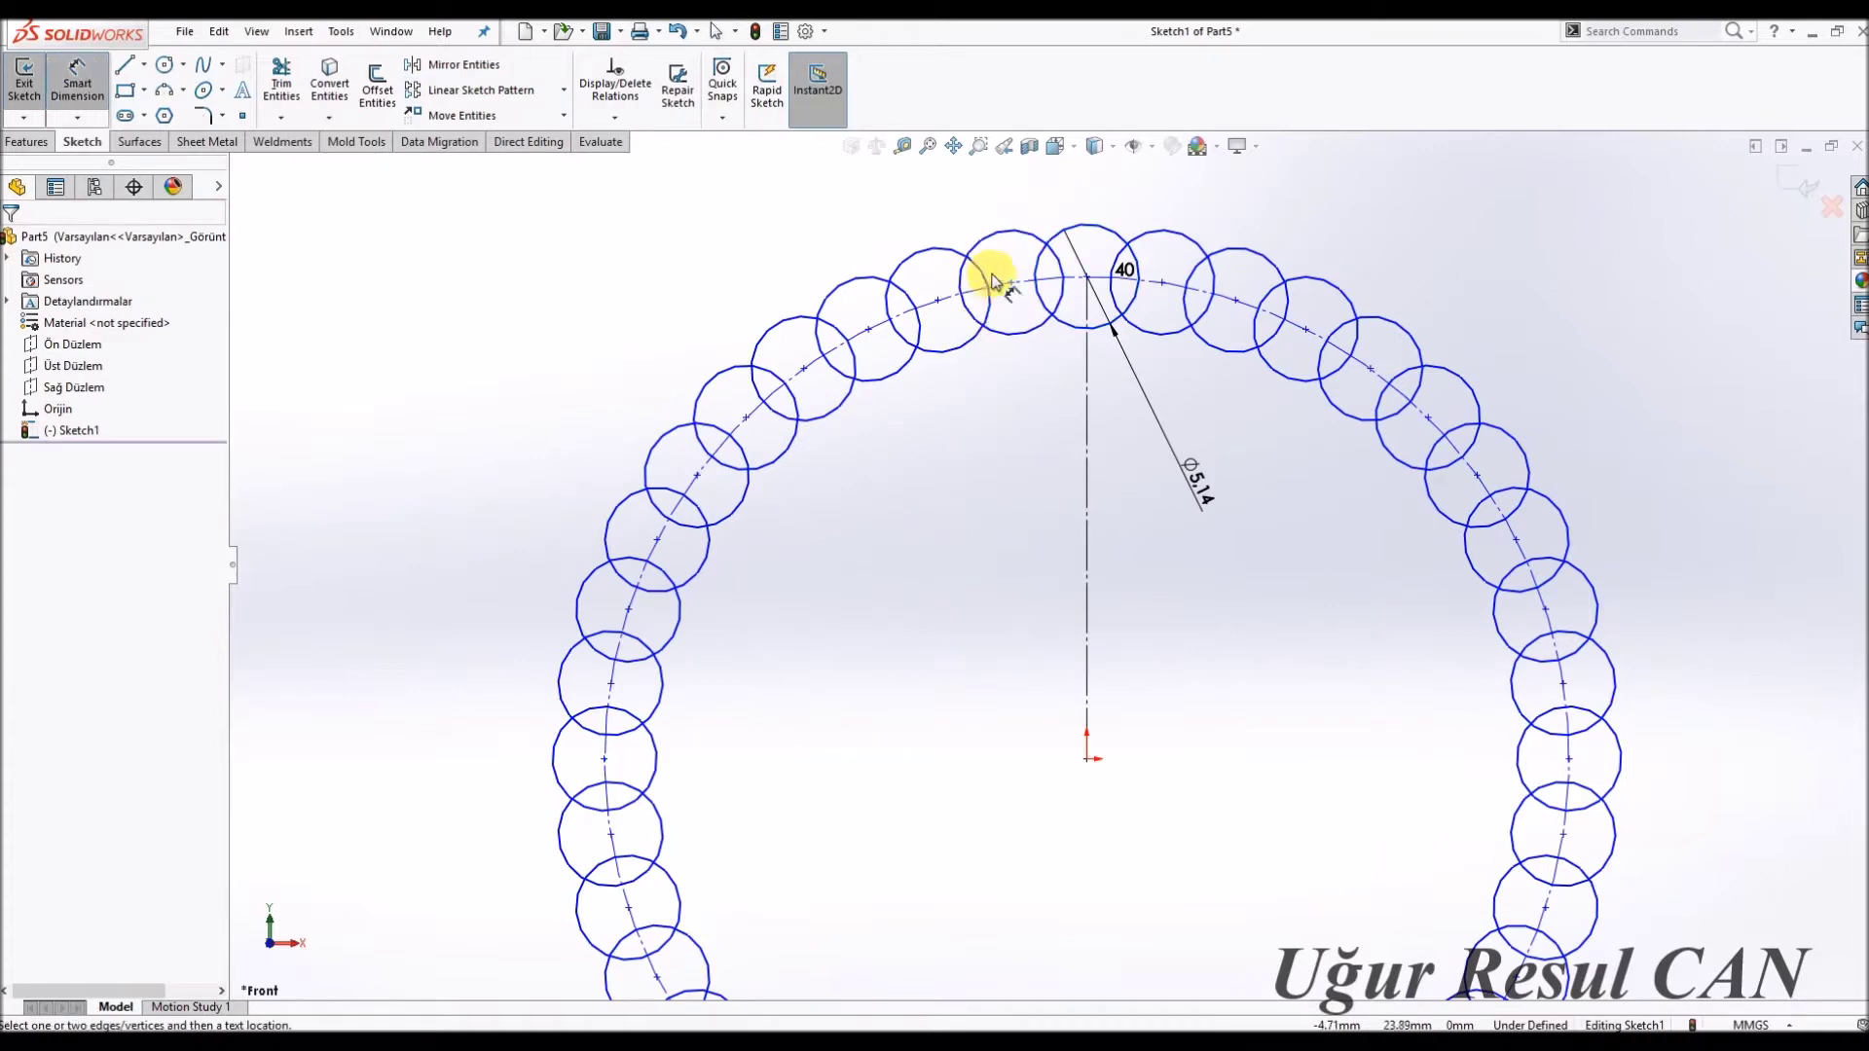
pyautogui.click(1014, 284)
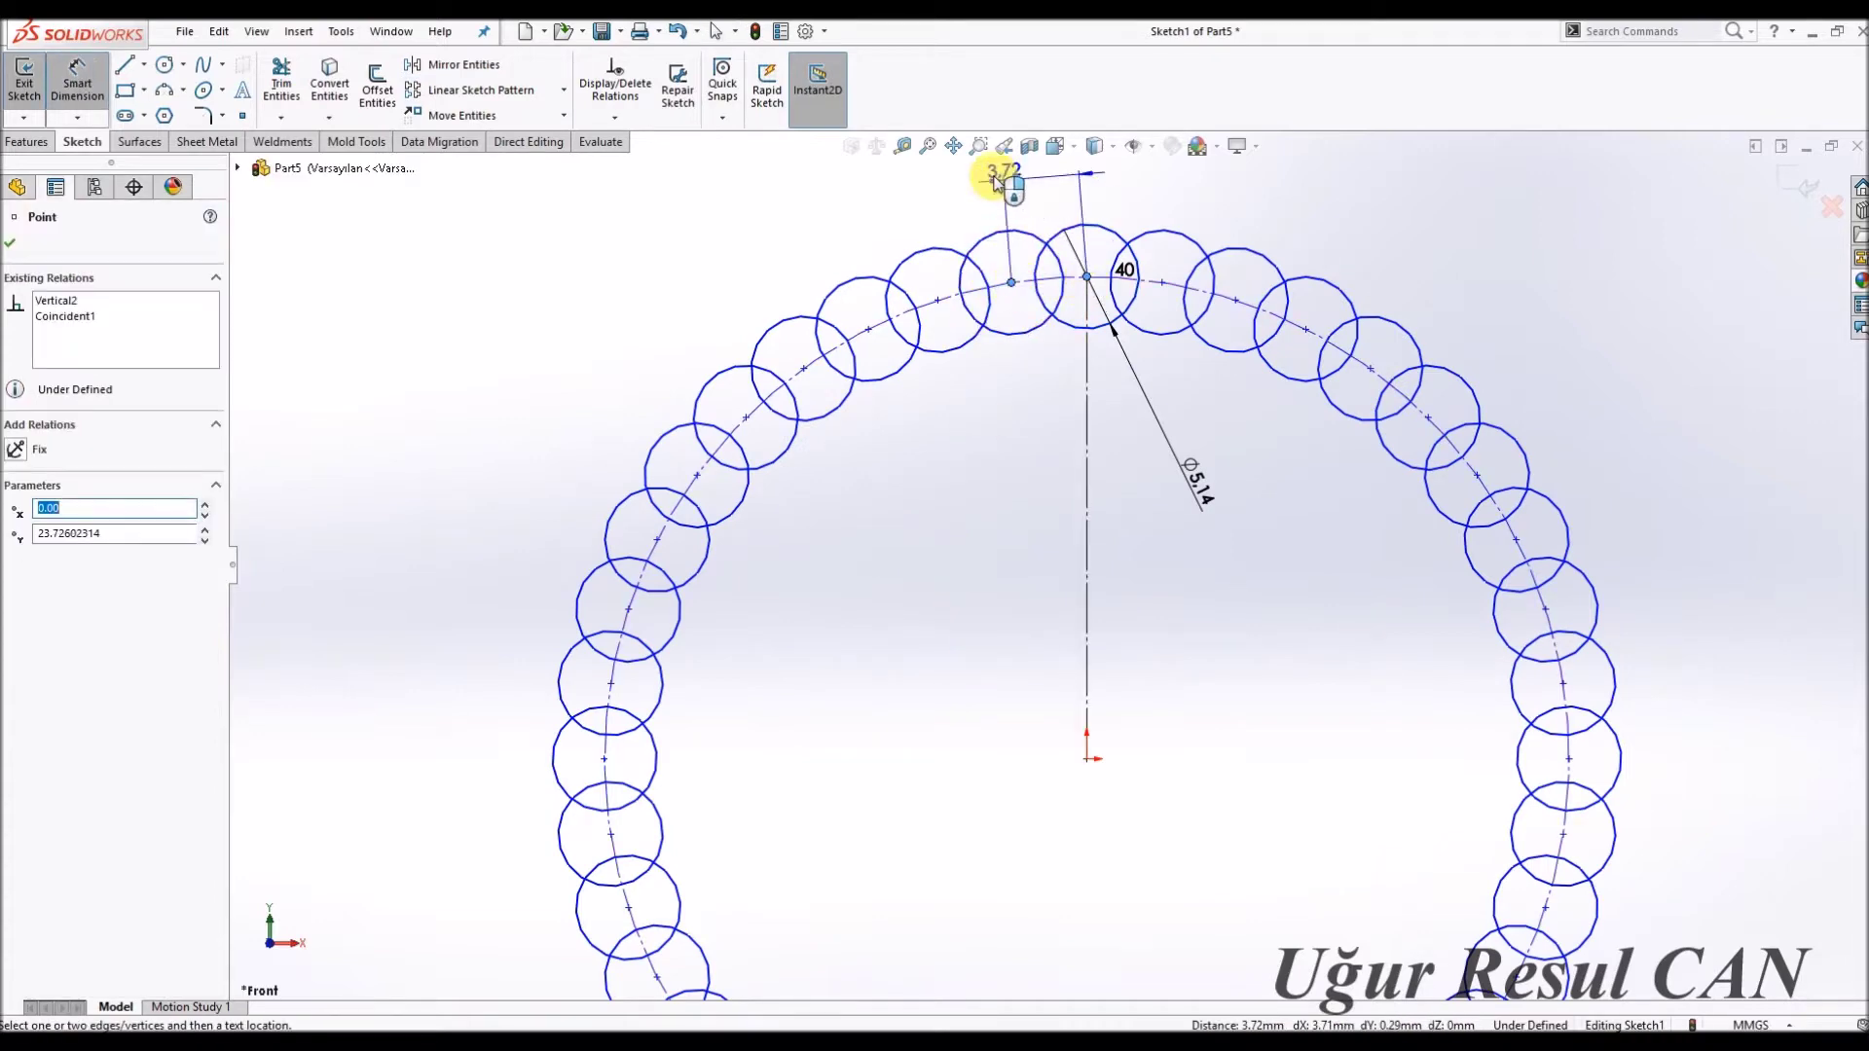
pyautogui.click(951, 175)
pyautogui.write('8')
pyautogui.press('Return')
pyautogui.scroll(-5, 1100, 457)
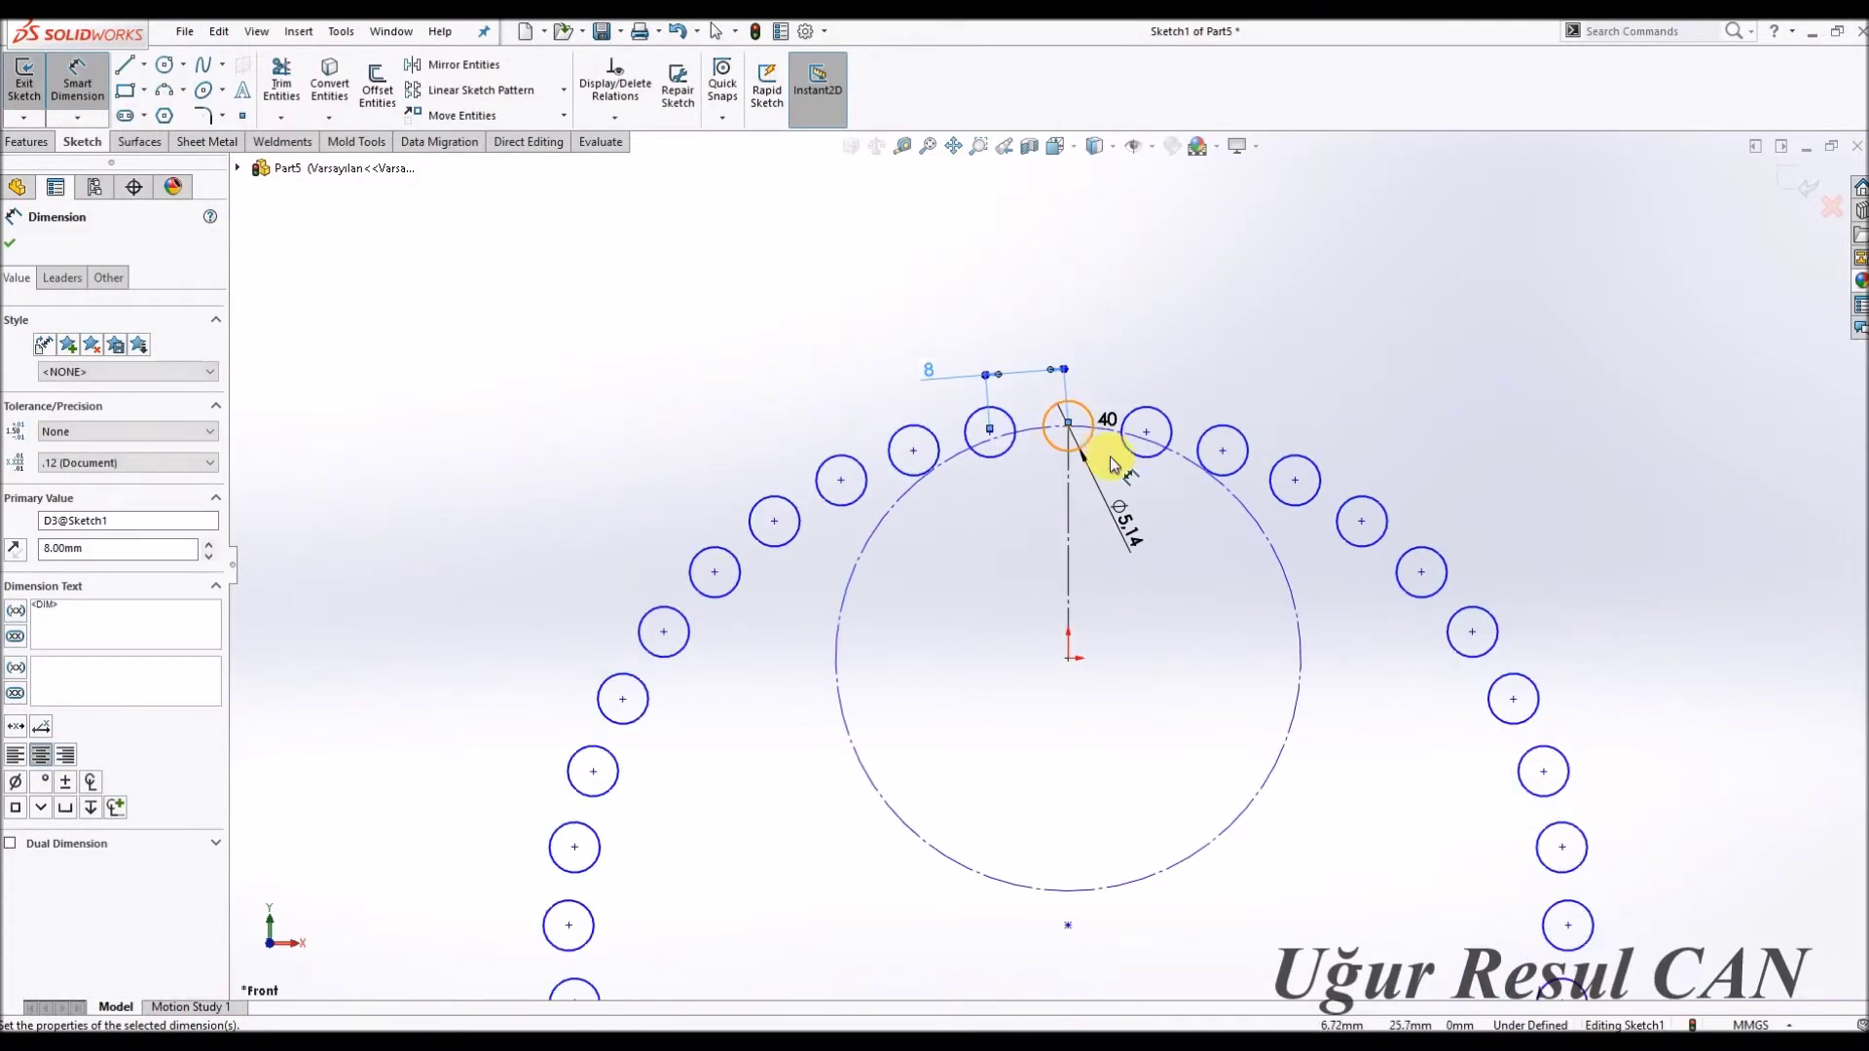
pyautogui.press('Escape')
# Fix the pattern centre to the origin and exit the fully defined Sketch1.
pyautogui.moveTo(1066, 721)
pyautogui.mouseDown()
pyautogui.moveTo(1072, 818)
pyautogui.moveTo(1139, 755)
pyautogui.mouseUp()
pyautogui.click(1228, 630)
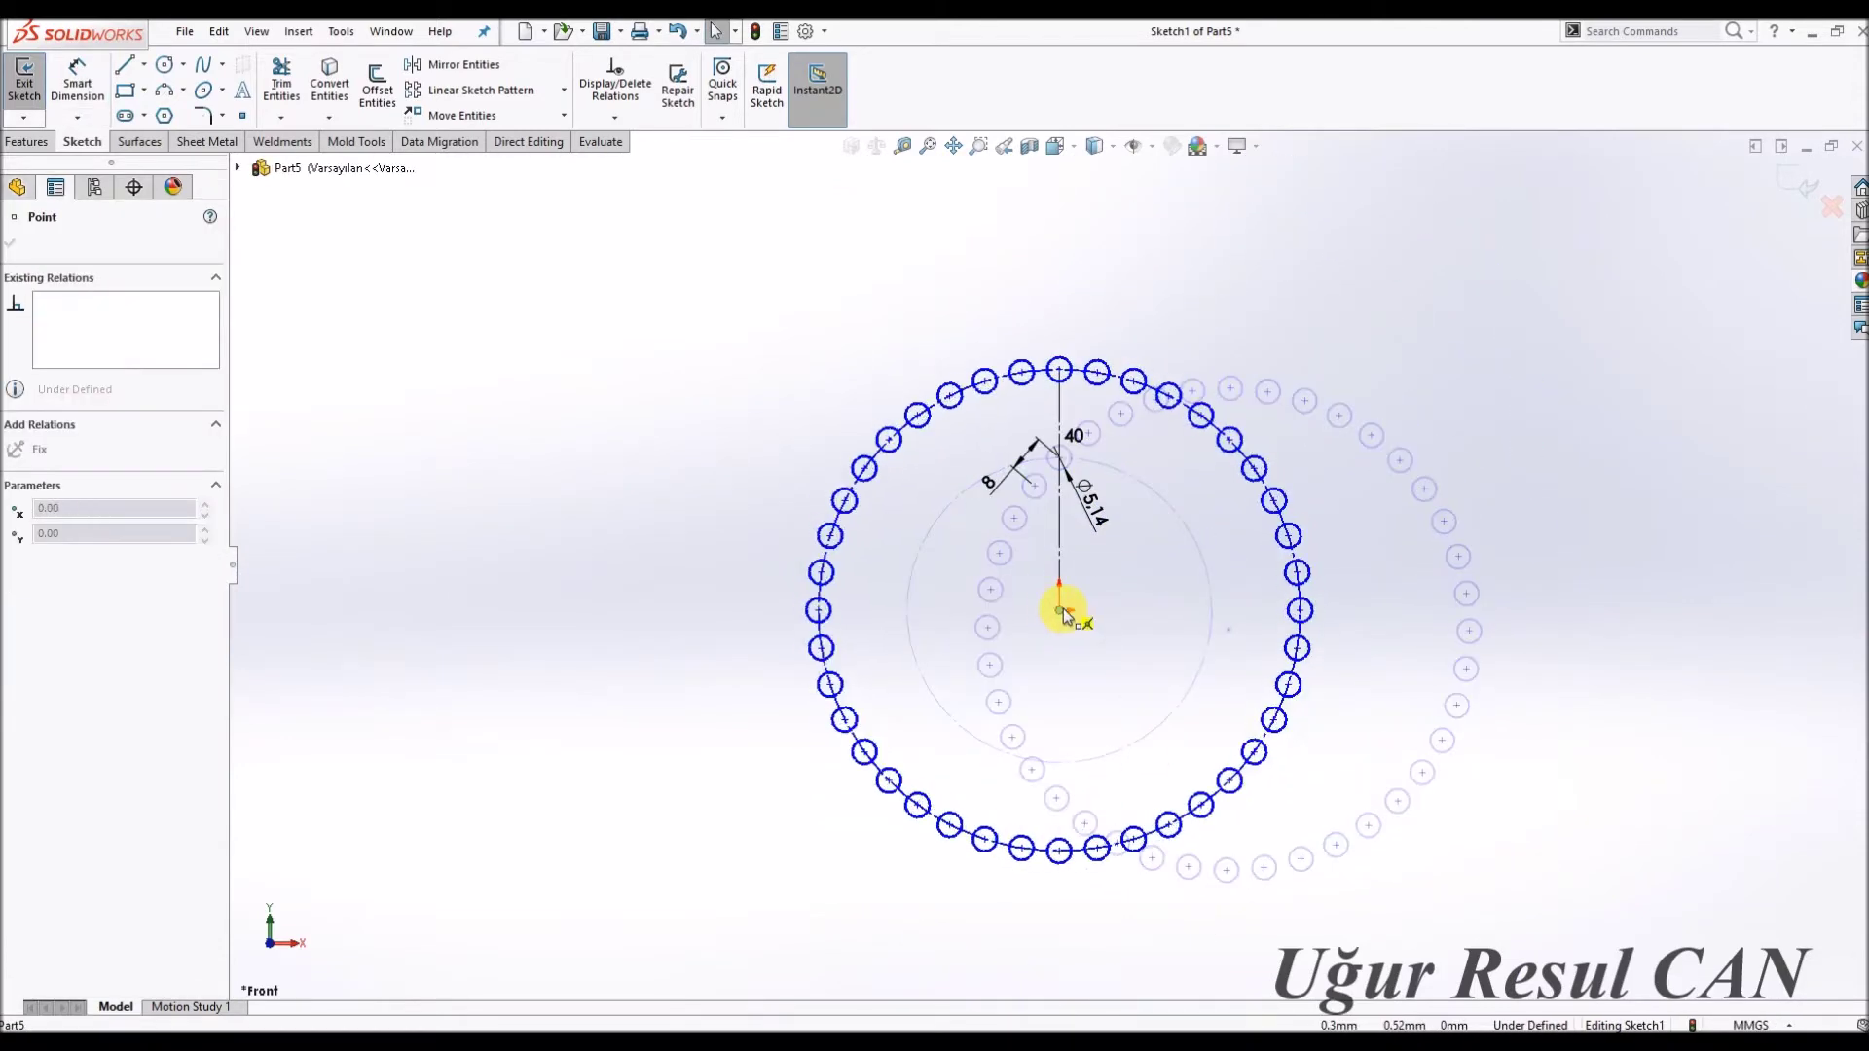
pyautogui.moveTo(1082, 617); pyautogui.dragTo(1063, 609)
pyautogui.click(1706, 226)
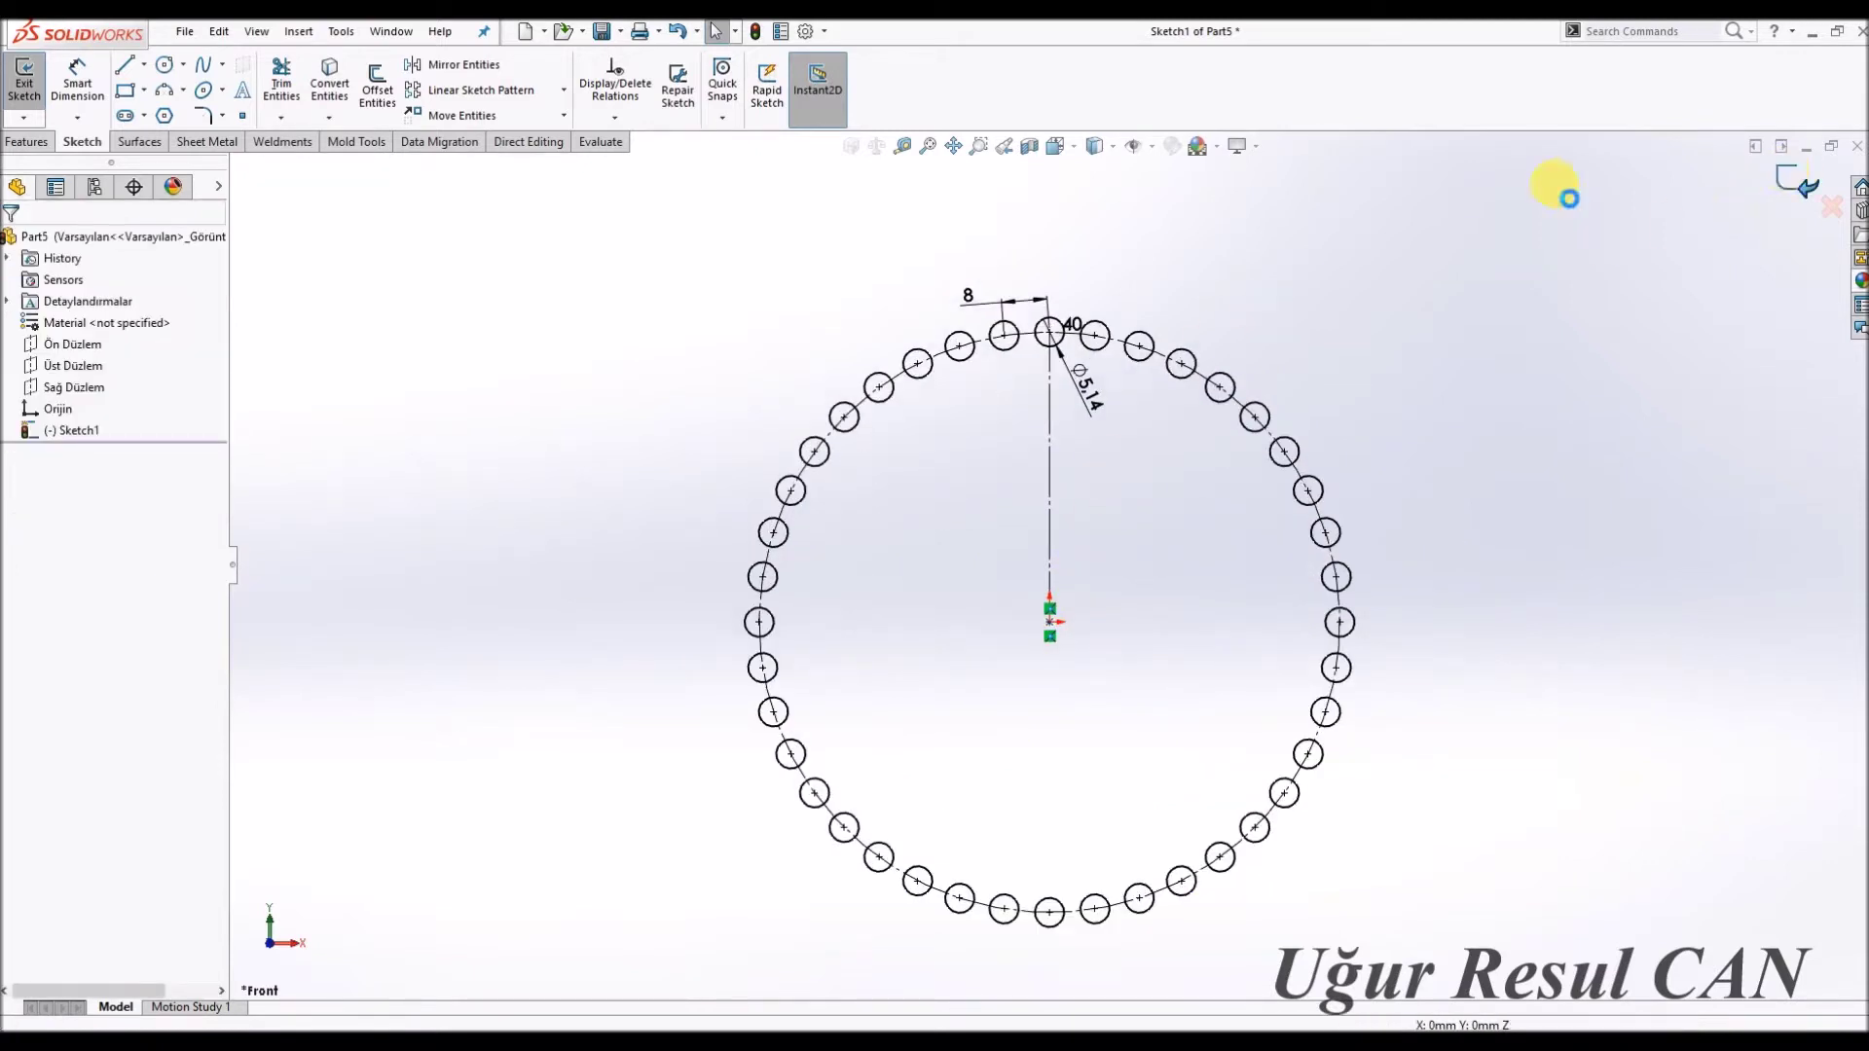
pyautogui.click(1789, 175)
pyautogui.click(93, 340)
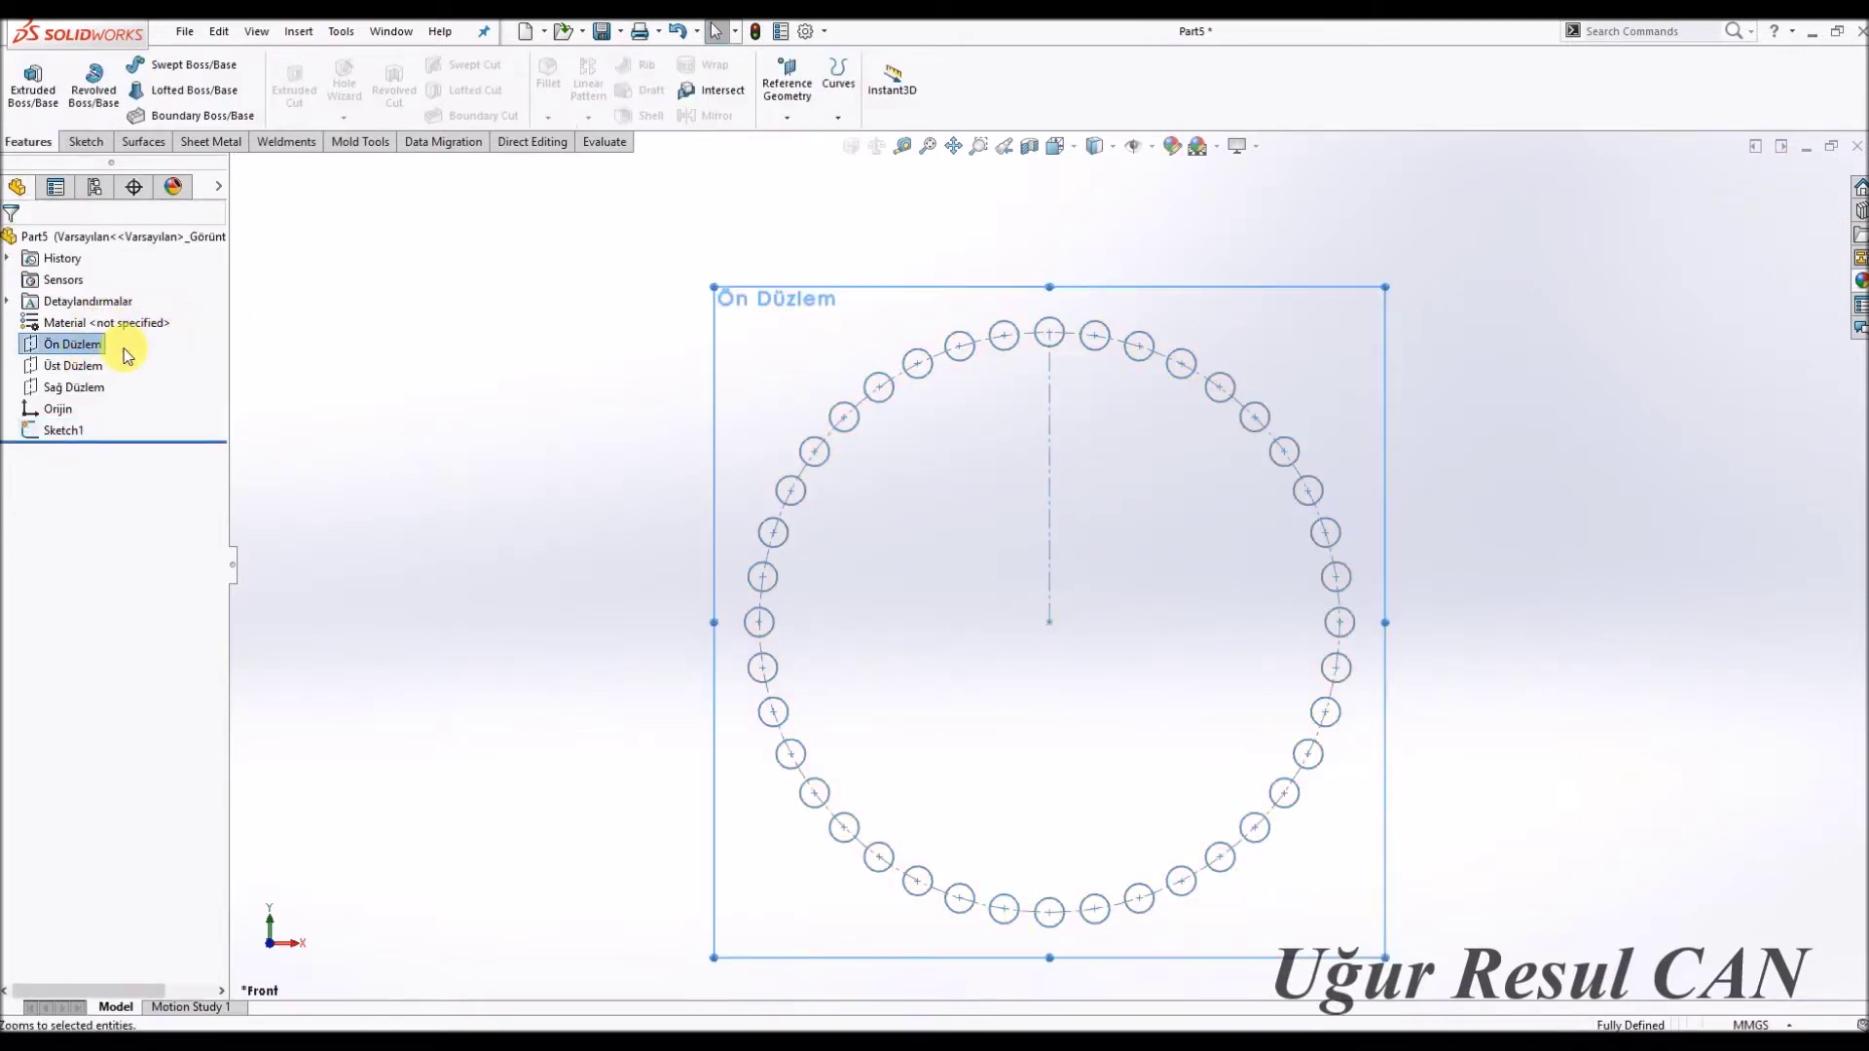
# Reopen Sketch1 and draw a large circle centred on the origin.
pyautogui.click(64, 433)
pyautogui.click(82, 386)
pyautogui.scroll(-2, 1072, 288)
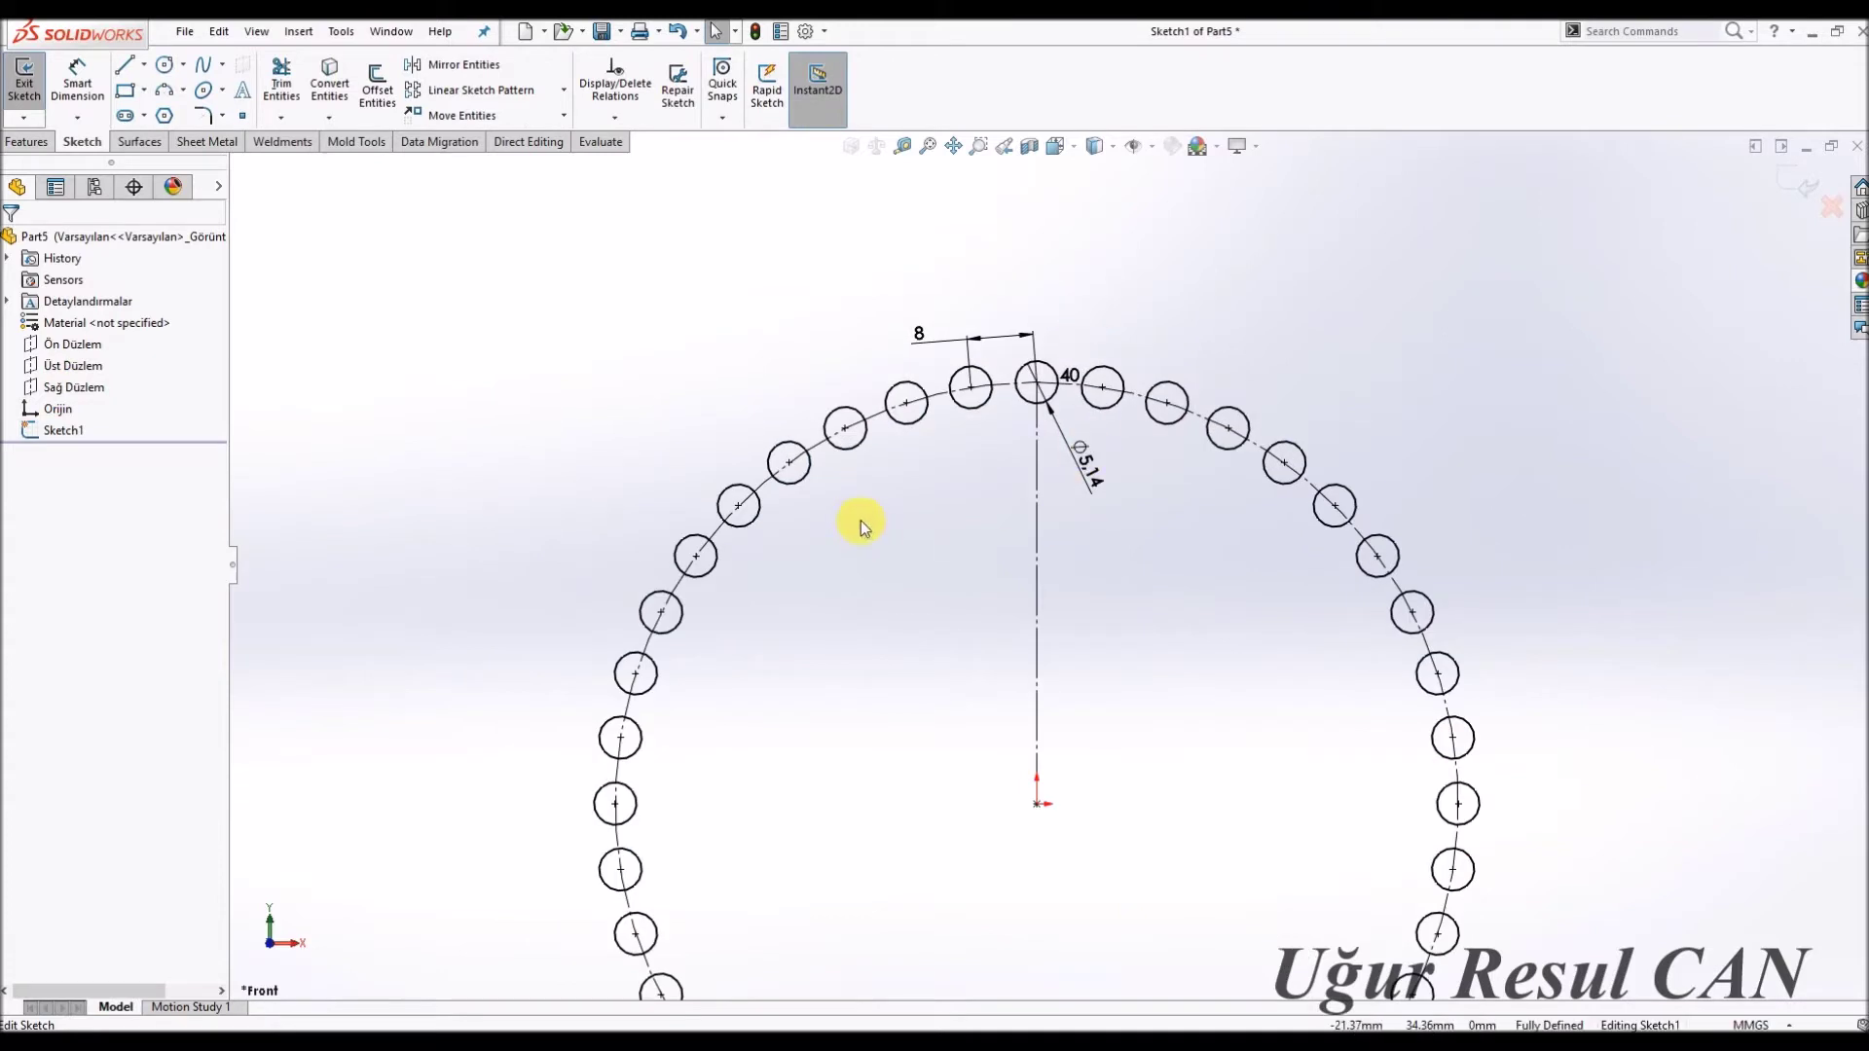
pyautogui.click(167, 65)
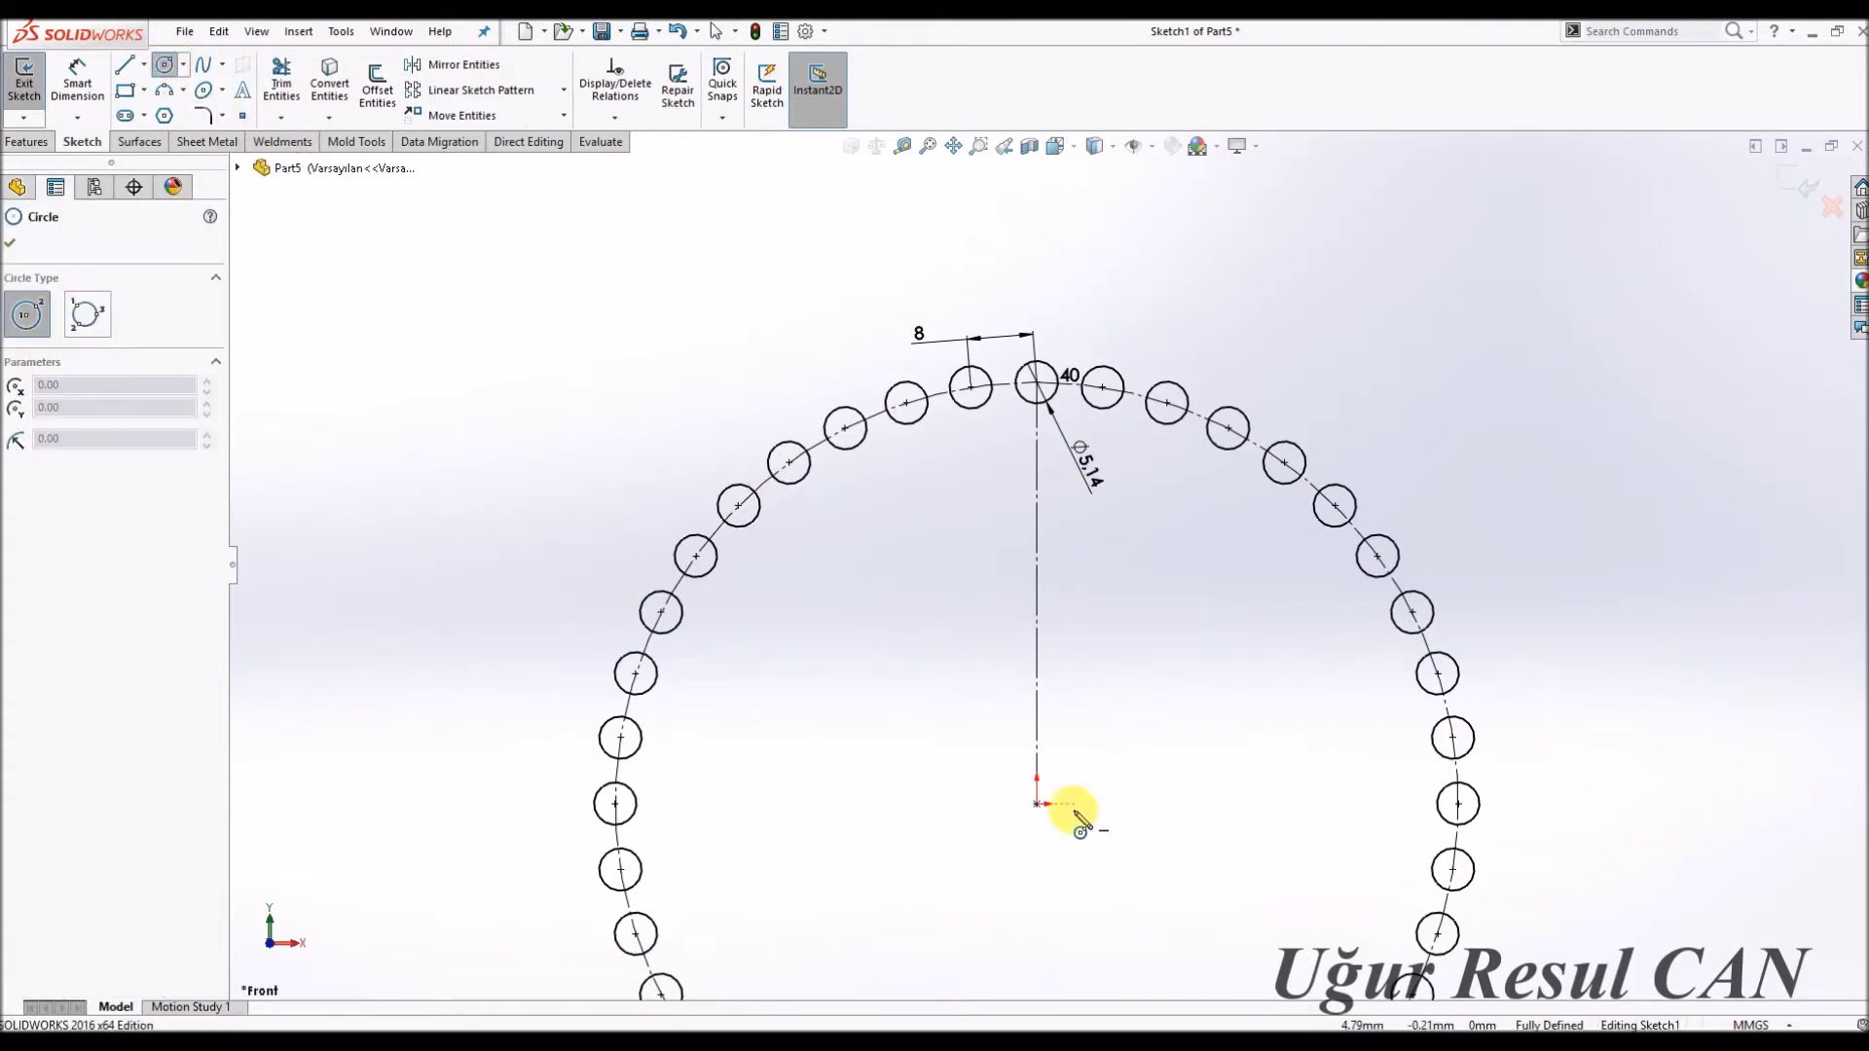
pyautogui.click(1036, 806)
pyautogui.scroll(-2, 1126, 301)
pyautogui.click(1022, 425)
# Dimension the outer circle 3.54 from the top small circle.
pyautogui.press('Escape')
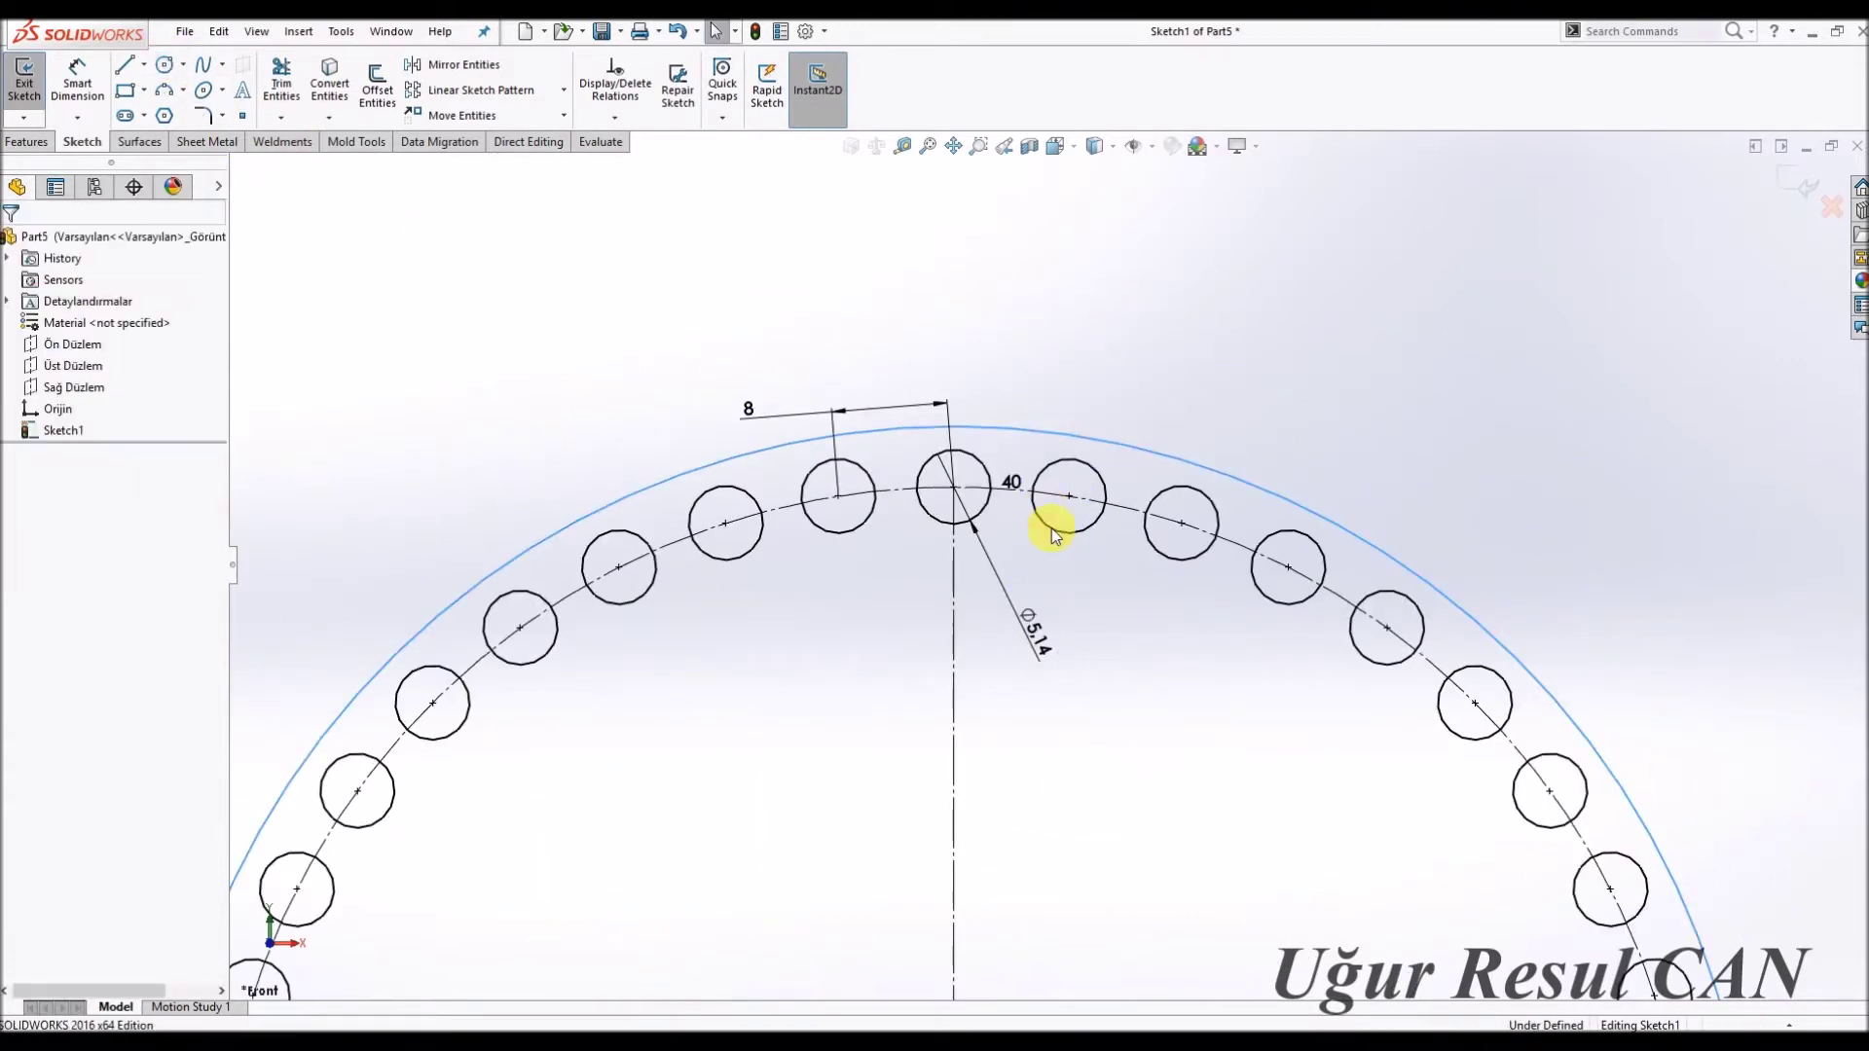
pyautogui.scroll(-2, 1002, 542)
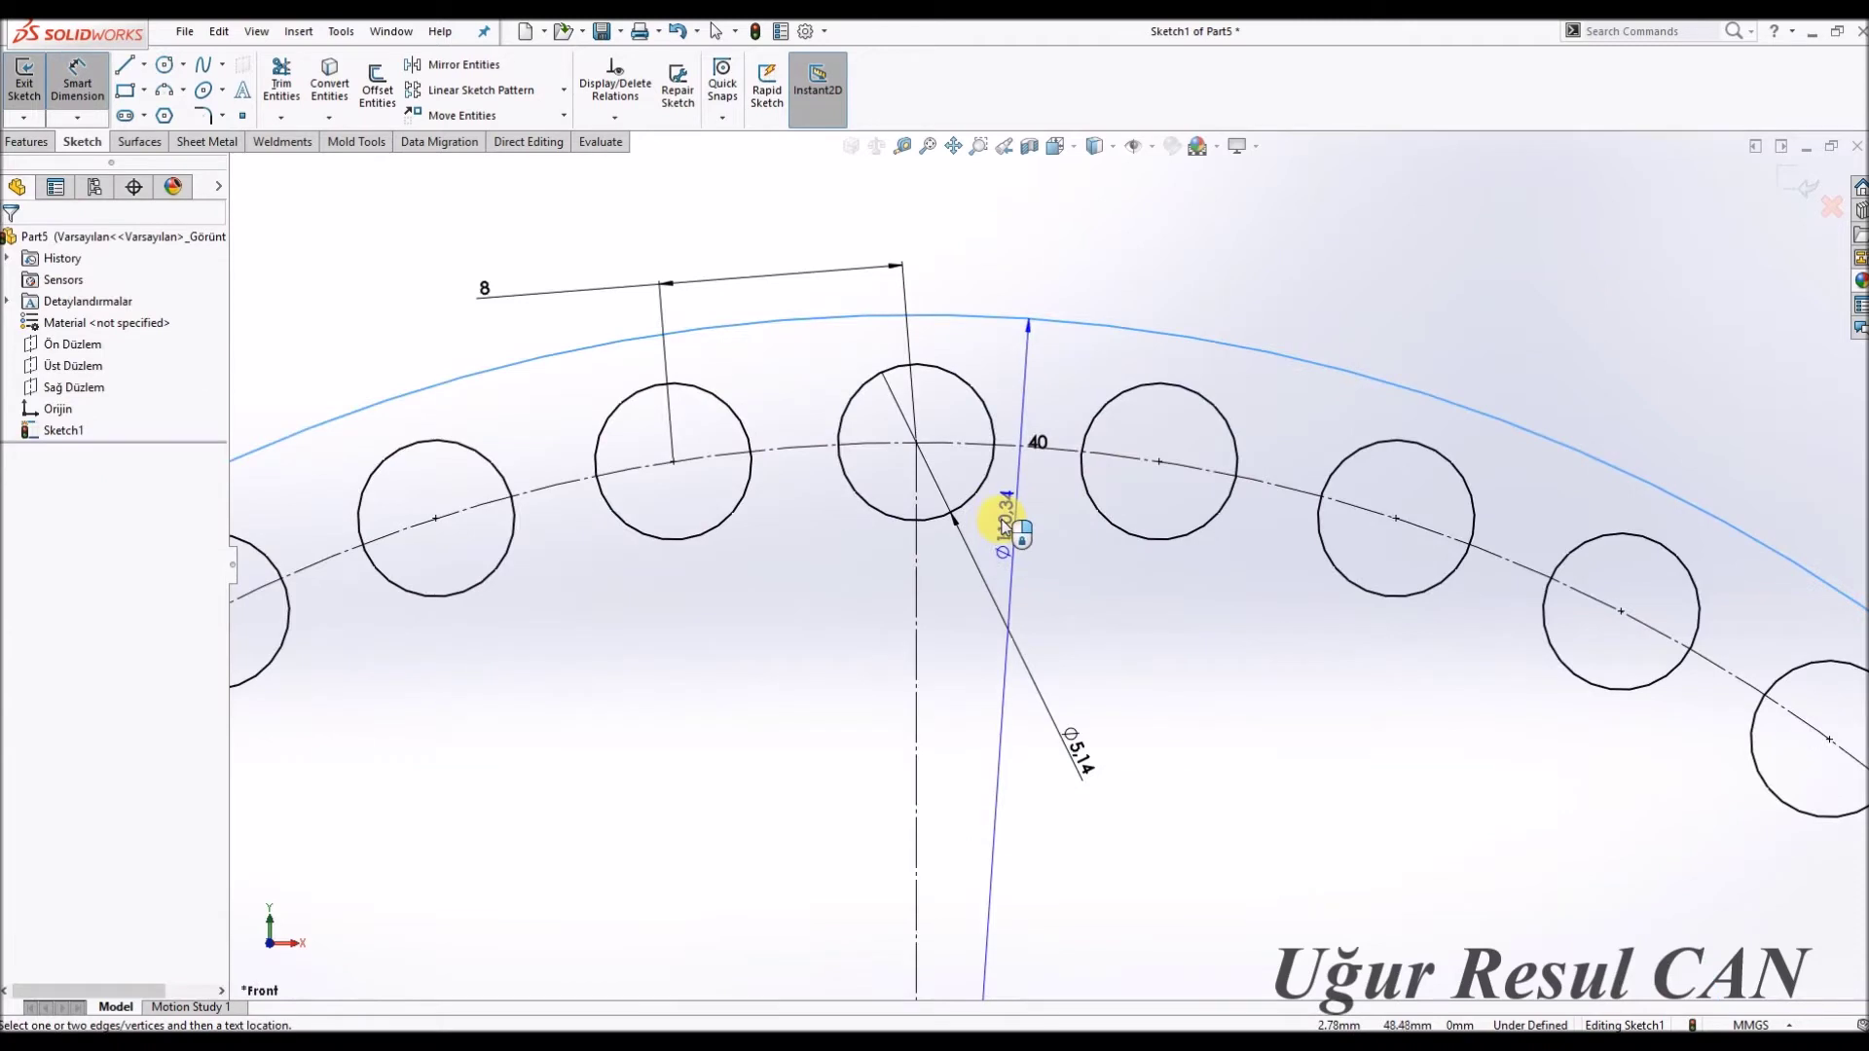
pyautogui.click(926, 529)
pyautogui.click(951, 319)
pyautogui.click(1022, 355)
pyautogui.write('5')
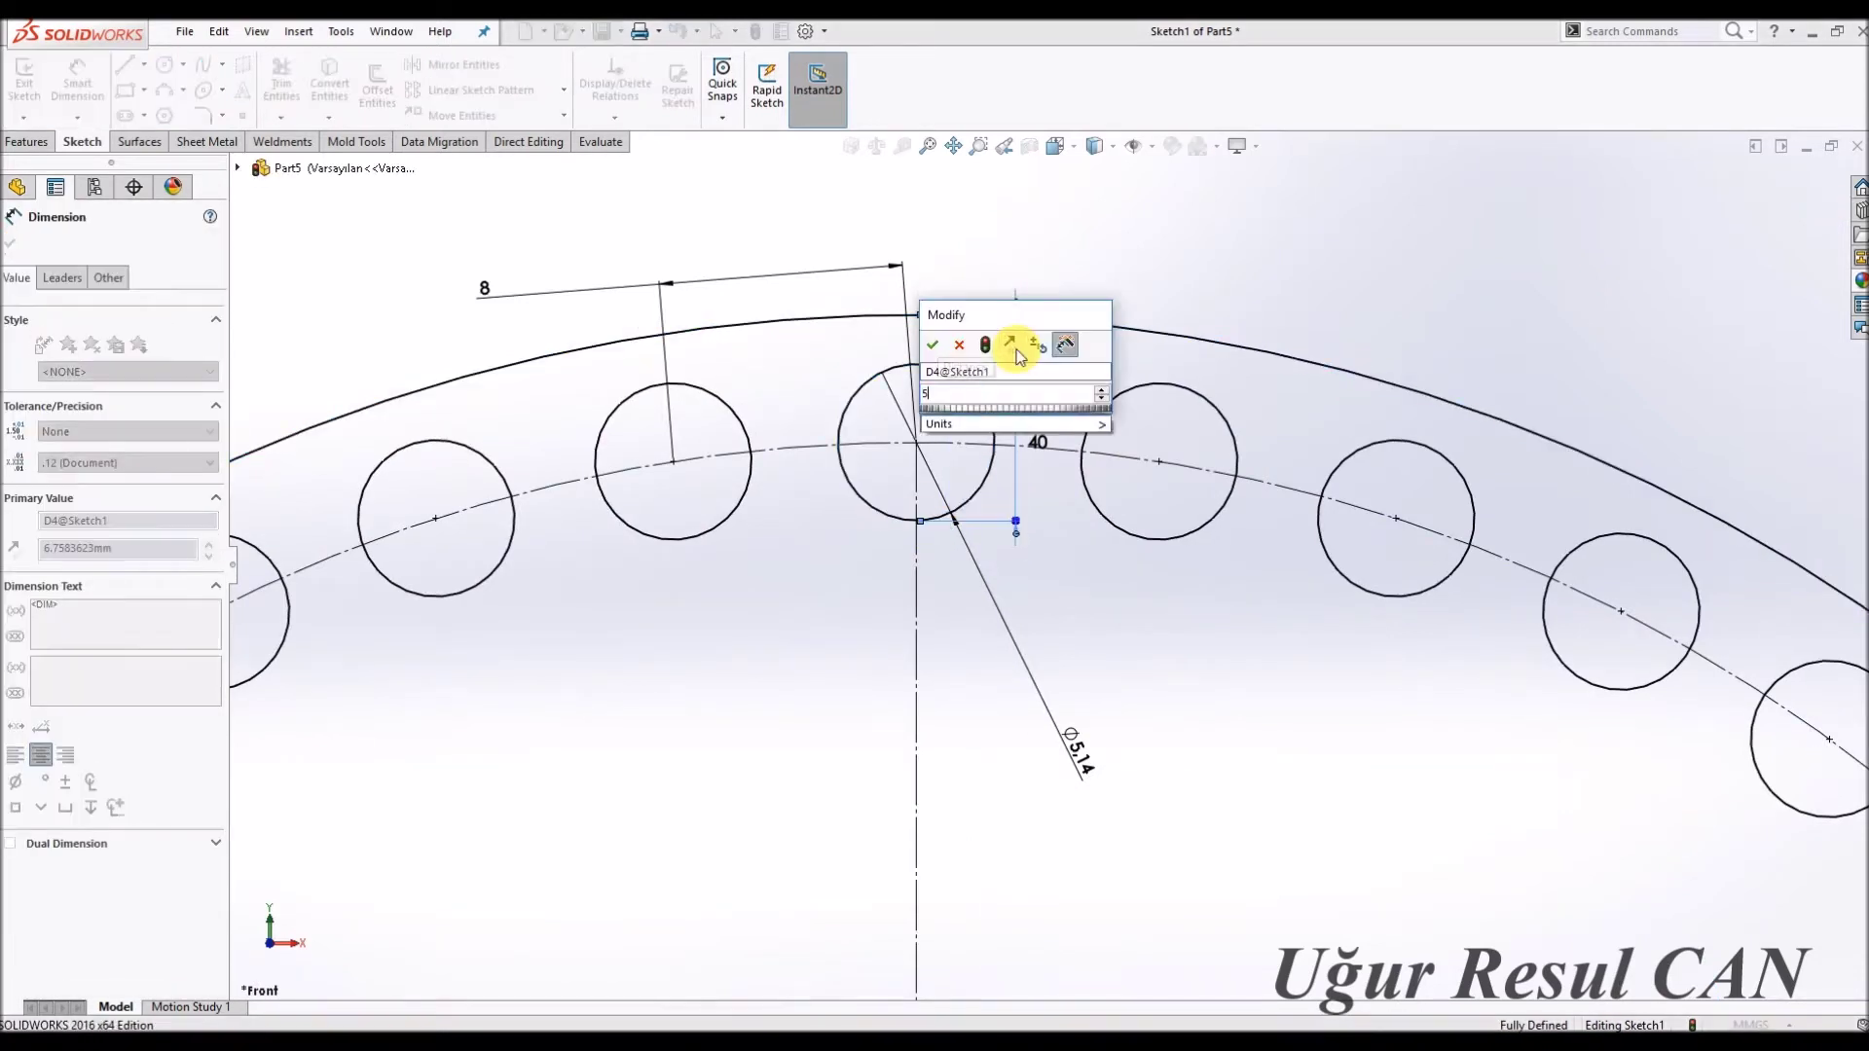
pyautogui.press('Return')
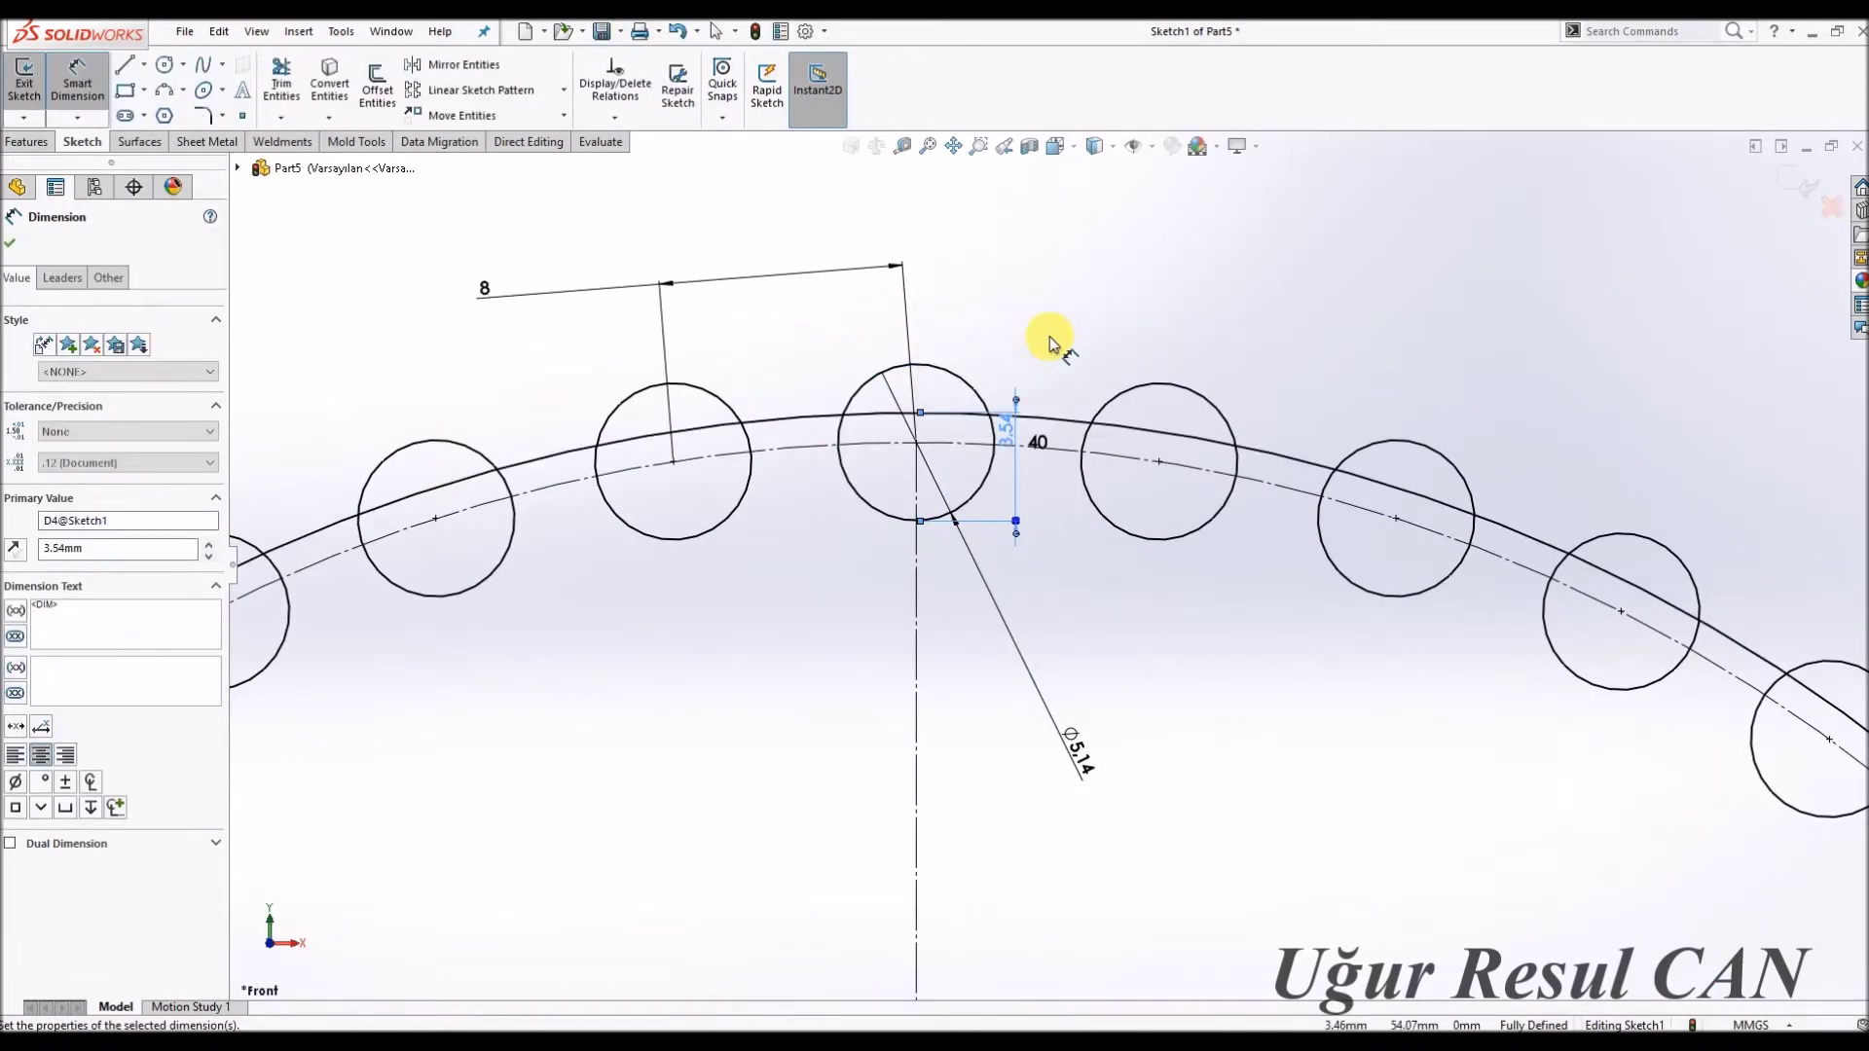
pyautogui.press('Escape')
pyautogui.scroll(1, 1126, 367)
pyautogui.scroll(2, 1126, 367)
pyautogui.scroll(2, 943, 540)
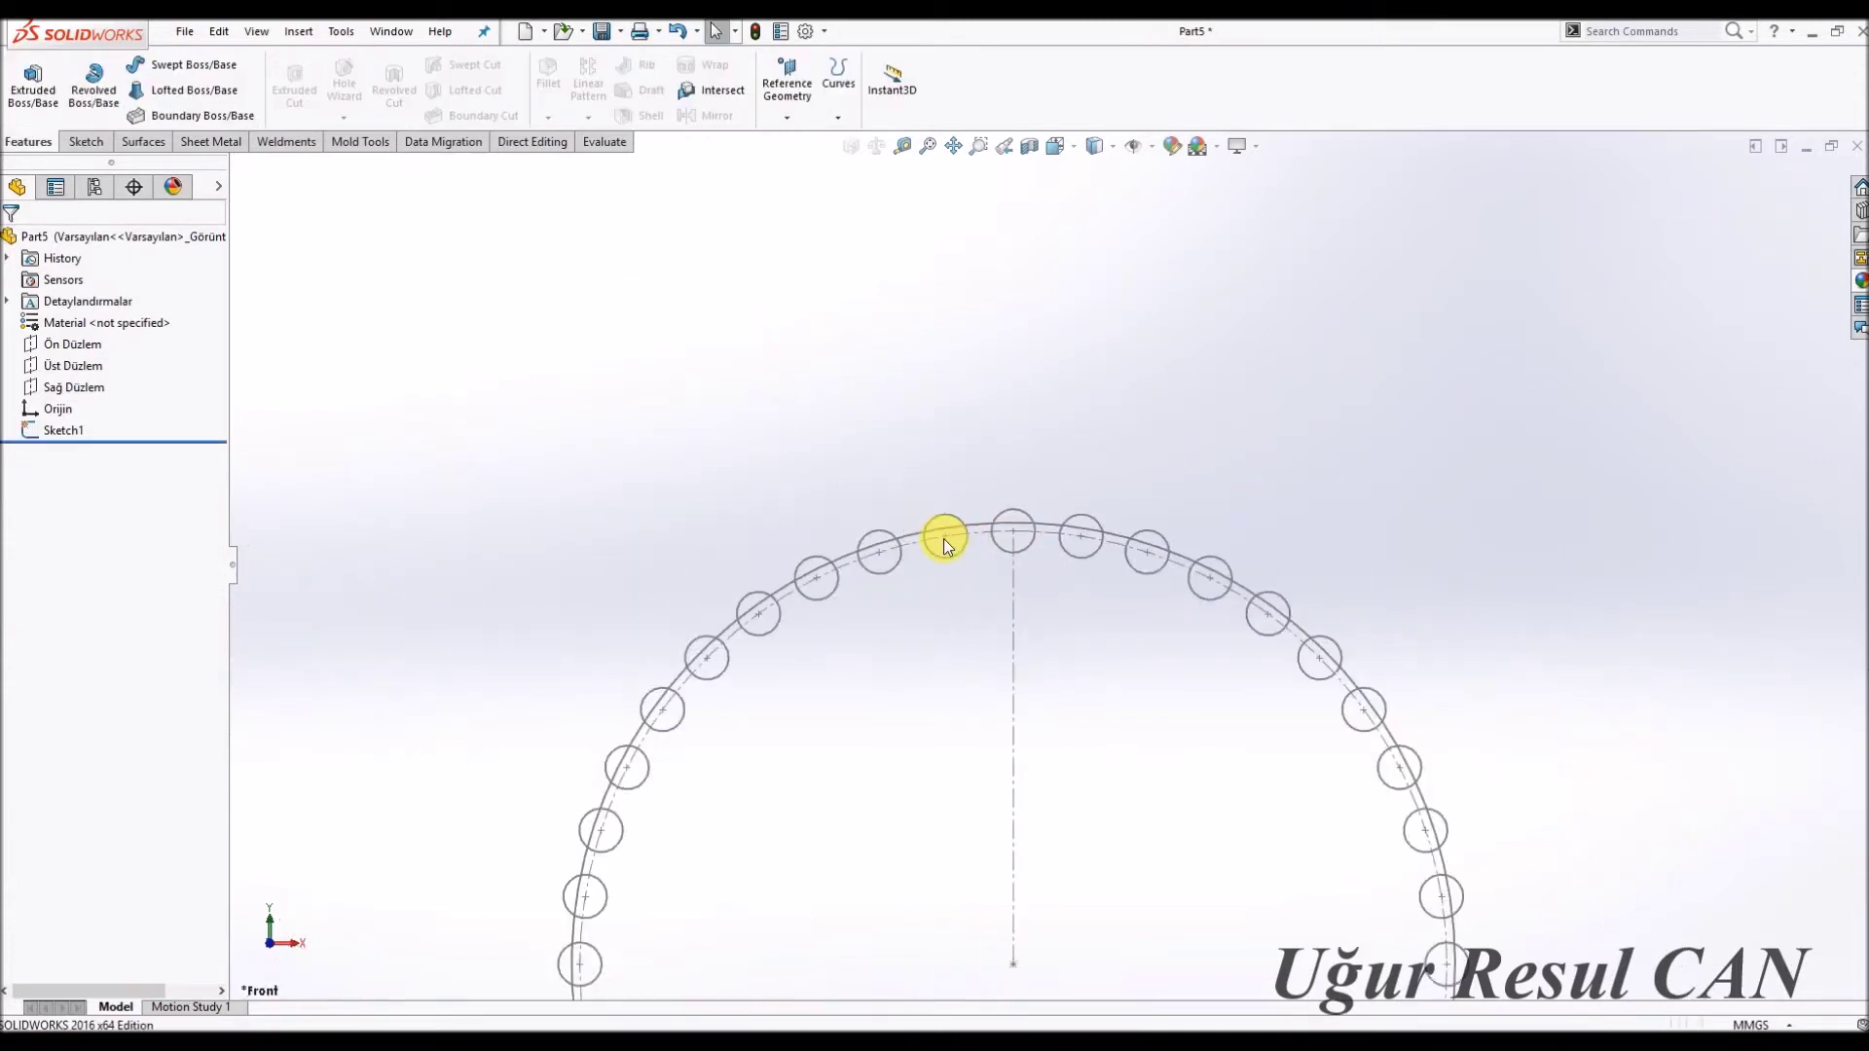
# Start a sketch on Ön Düzlem and convert Sketch1's outer circle into it.
pyautogui.click(55, 344)
pyautogui.rightClick(68, 346)
pyautogui.click(85, 316)
pyautogui.click(907, 534)
pyautogui.click(329, 85)
pyautogui.moveTo(638, 259); pyautogui.dragTo(826, 582, button='middle')
# Extrude the circle reversed to 50 mm as Boss-Extrude1, then sketch on its front face.
pyautogui.click(32, 142)
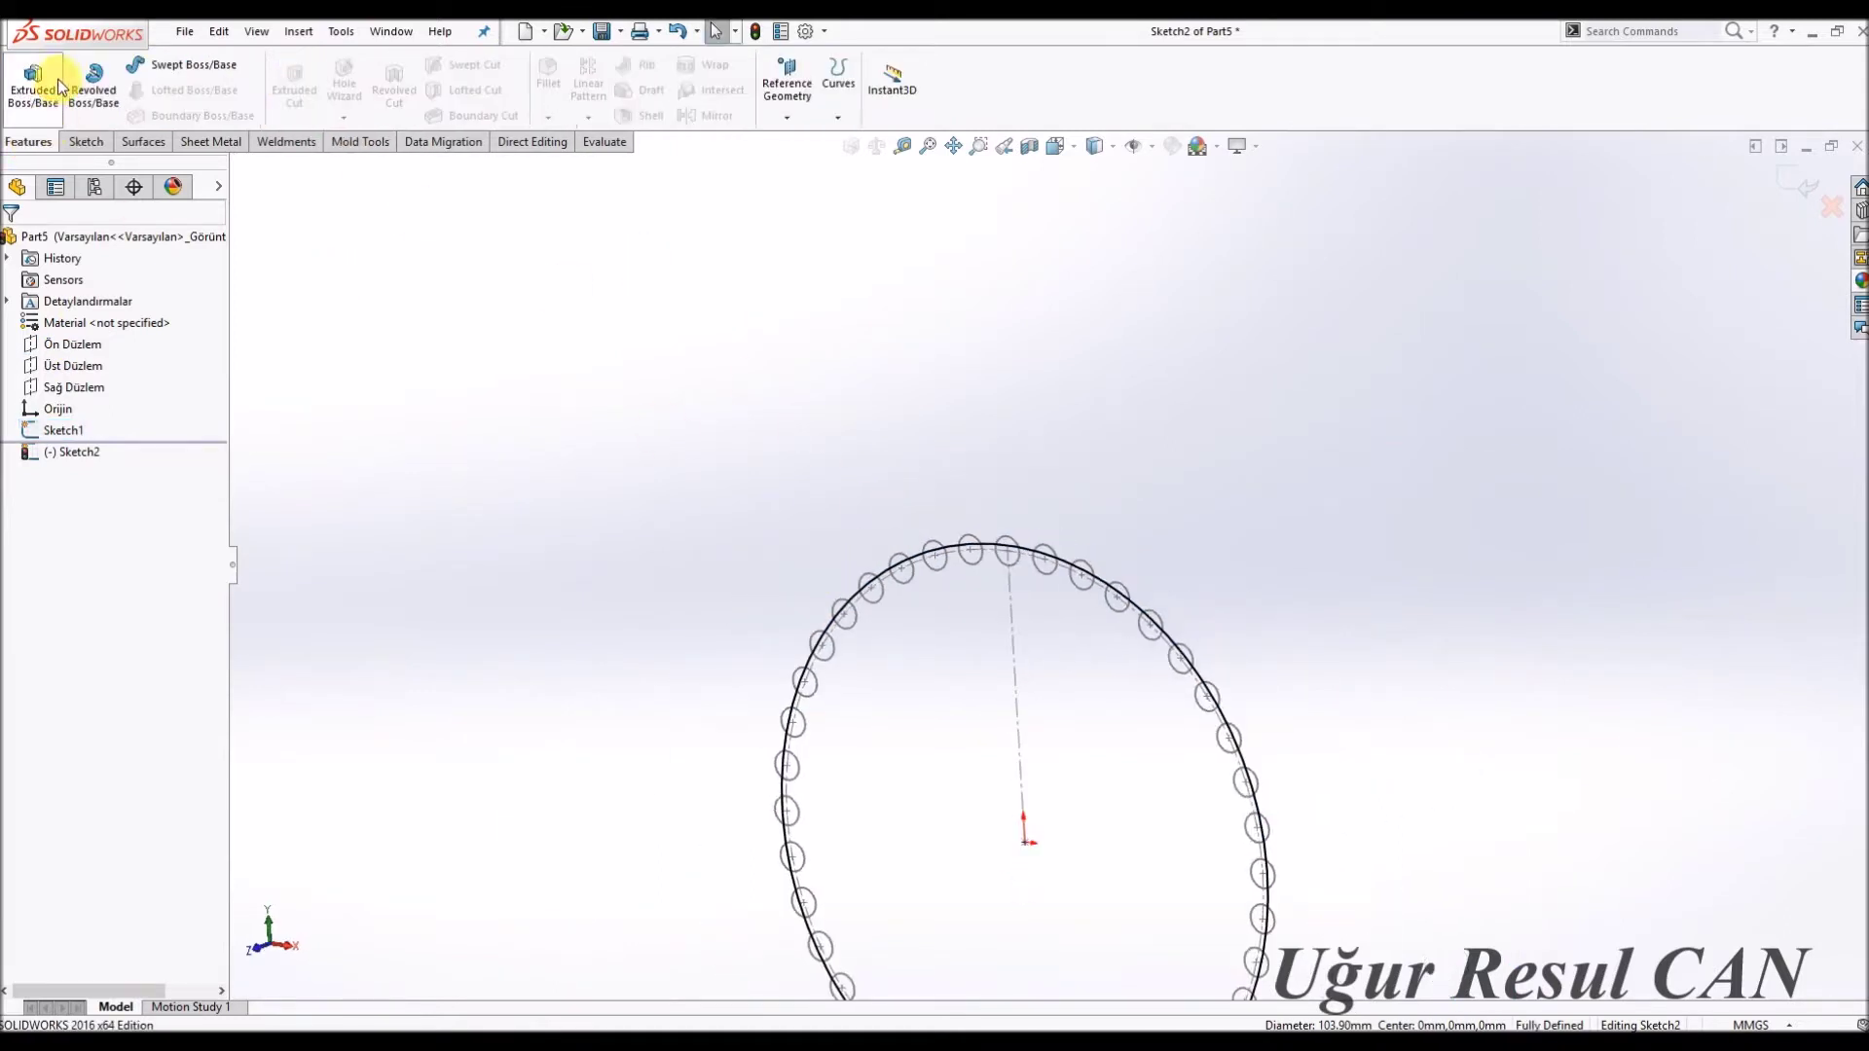
pyautogui.click(35, 80)
pyautogui.click(13, 359)
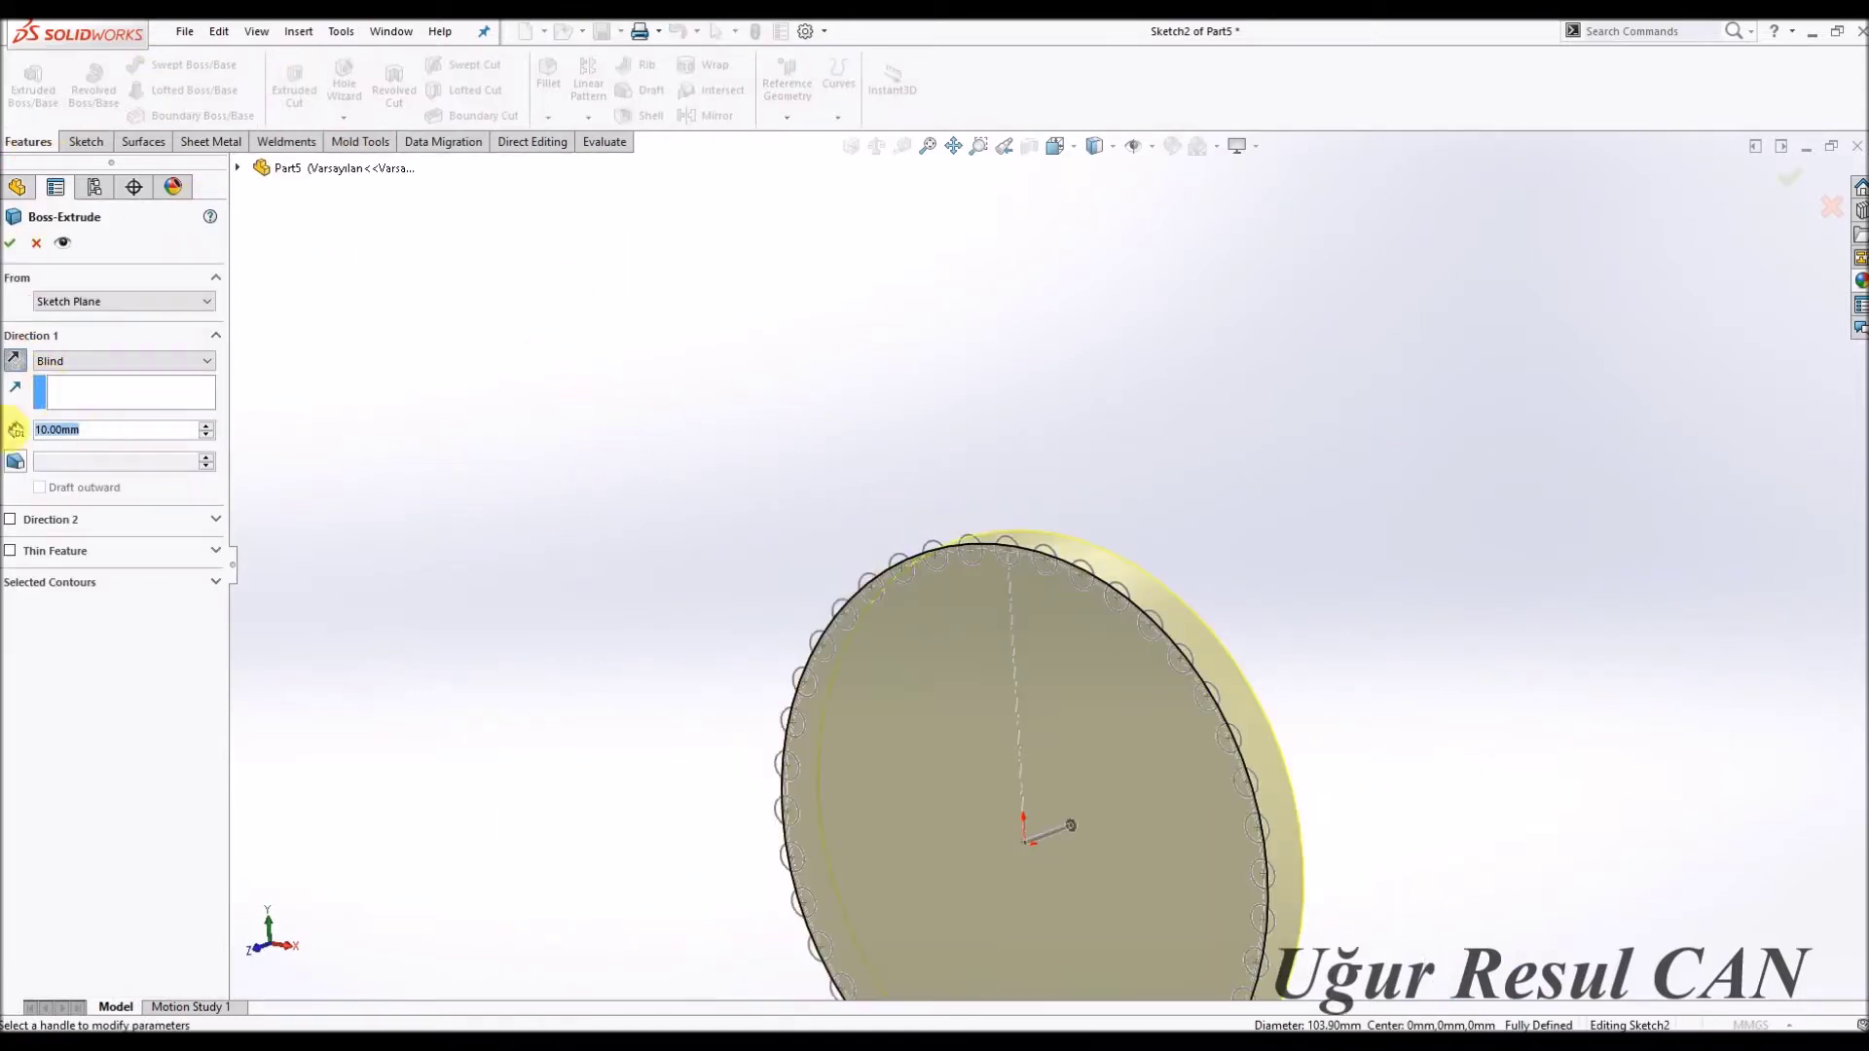
pyautogui.write('50')
pyautogui.rightClick(626, 416)
pyautogui.moveTo(1250, 454)
pyautogui.mouseDown(button='middle')
pyautogui.moveTo(1032, 574)
pyautogui.moveTo(1051, 576)
pyautogui.mouseUp(button='middle')
pyautogui.click(1310, 584)
pyautogui.click(1268, 558)
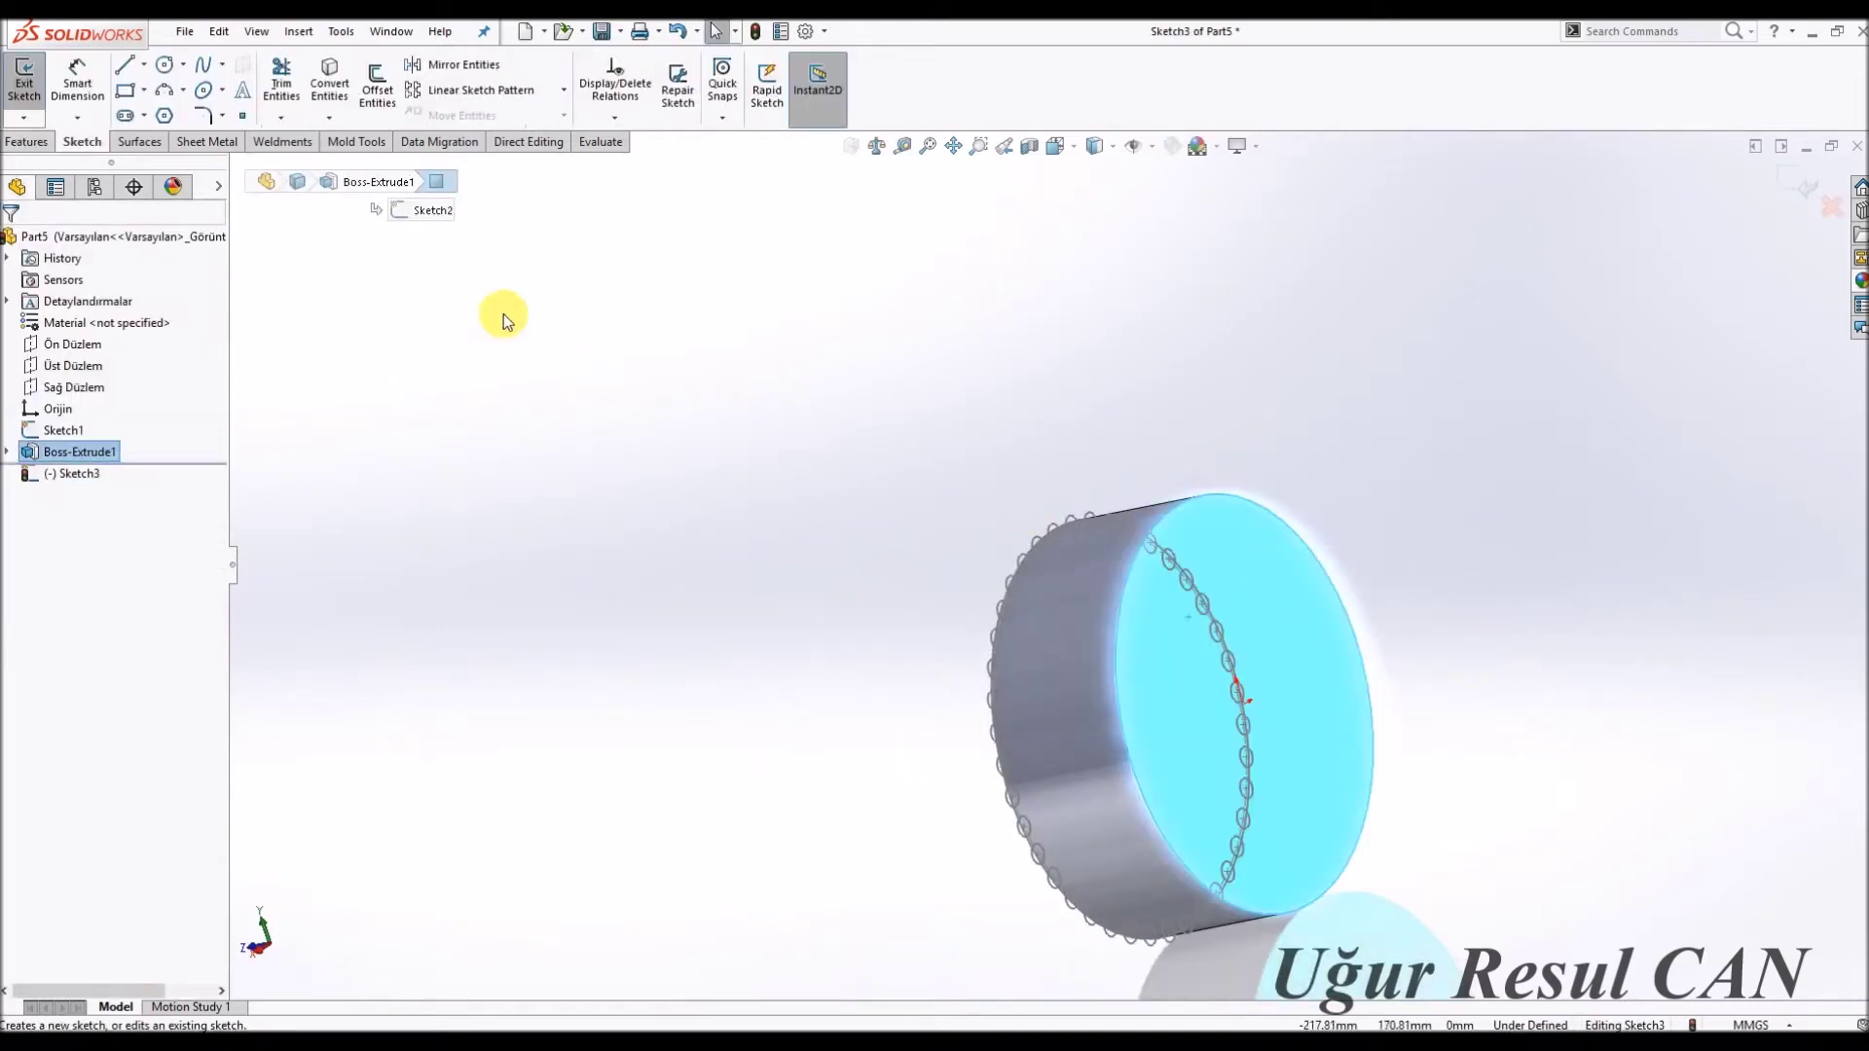
# Draw an Ø80 circle on the disc face and extrude it 10 mm as Boss-Extrude2.
pyautogui.click(164, 66)
pyautogui.click(1244, 700)
pyautogui.click(1318, 742)
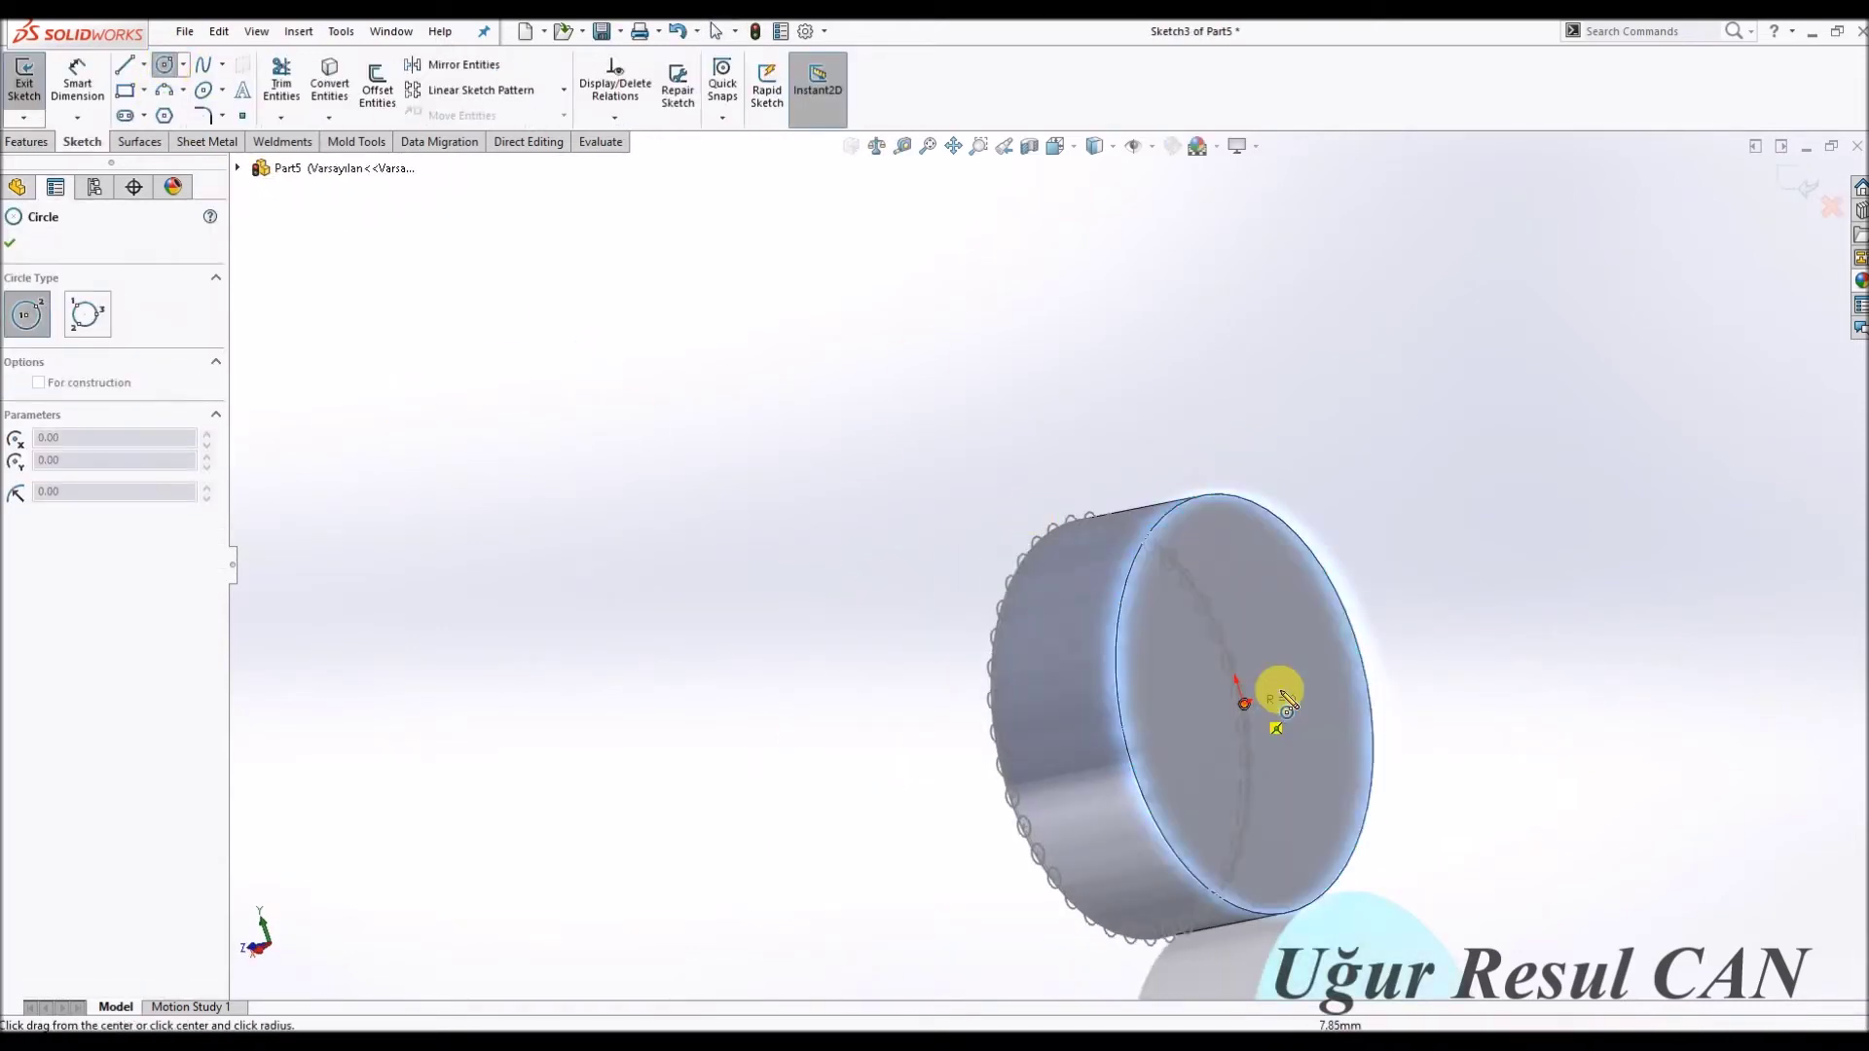
pyautogui.moveTo(1318, 742); pyautogui.dragTo(1267, 550, button='right')
pyautogui.click(1269, 603)
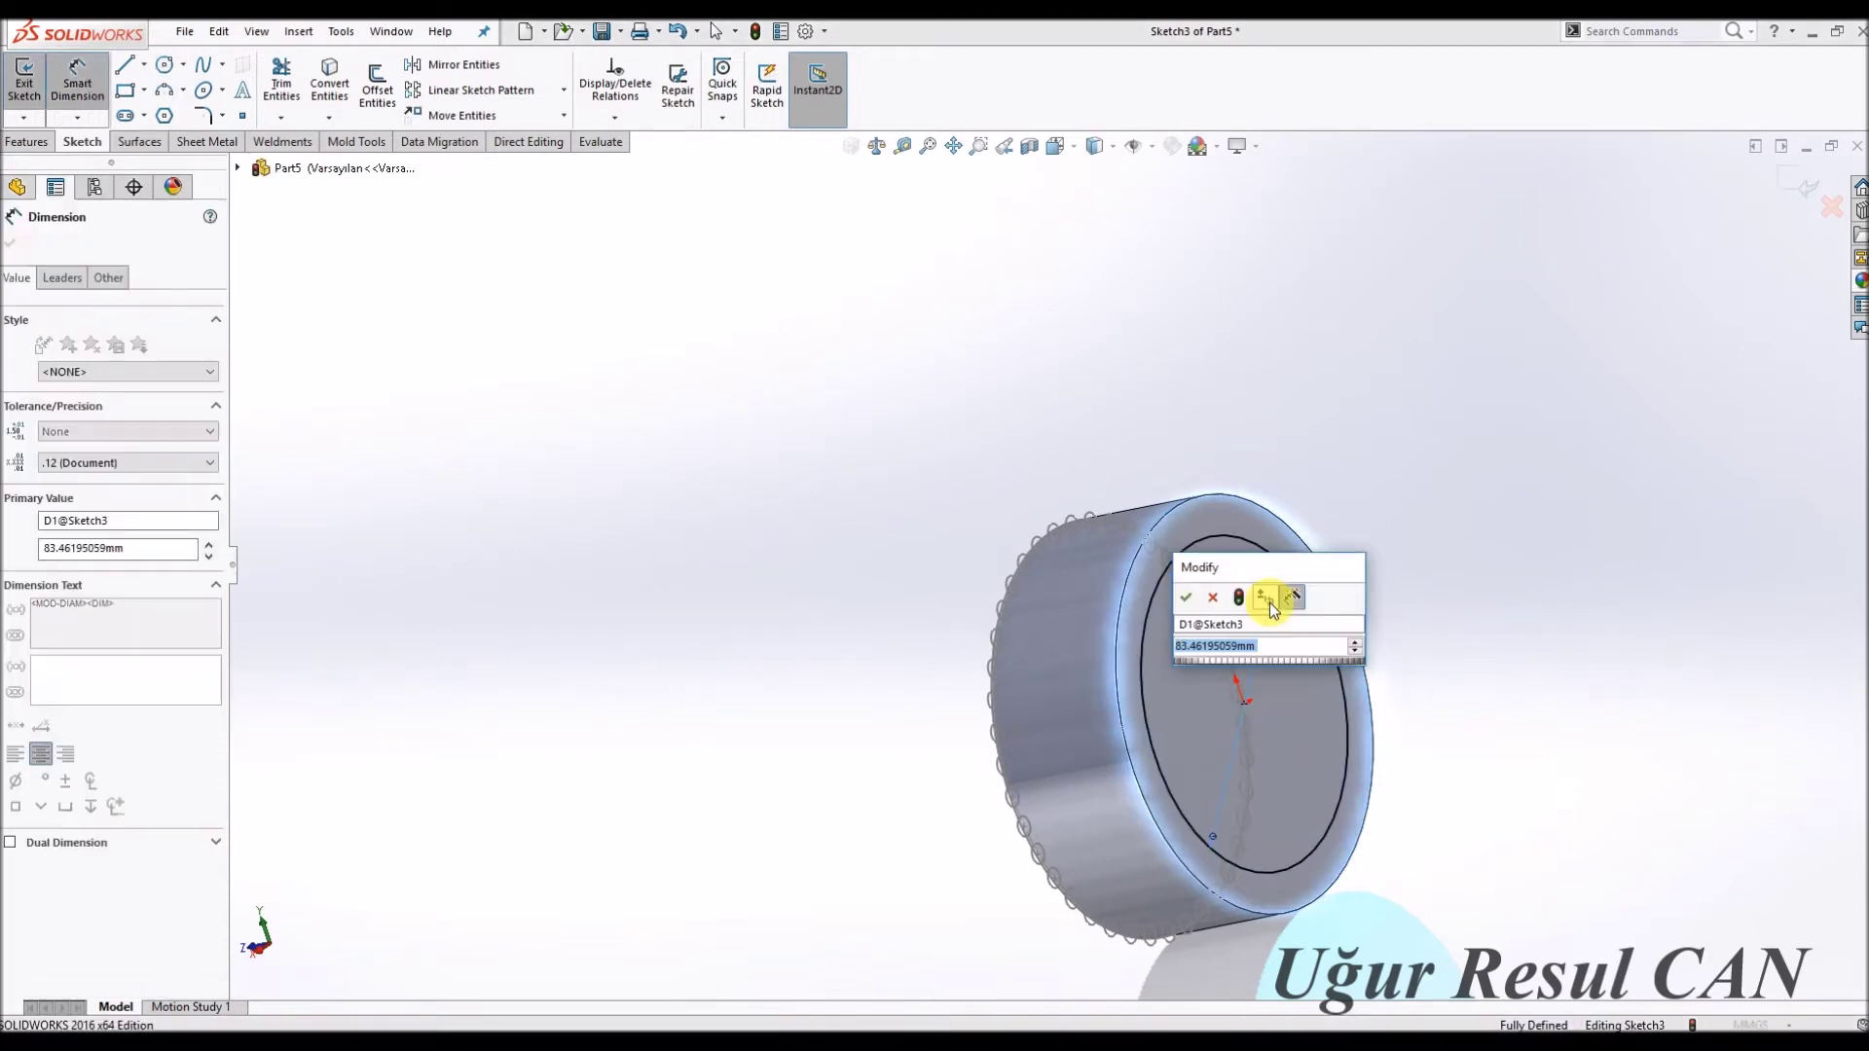
pyautogui.write('80')
pyautogui.press('Return')
pyautogui.press('Escape')
pyautogui.click(1798, 200)
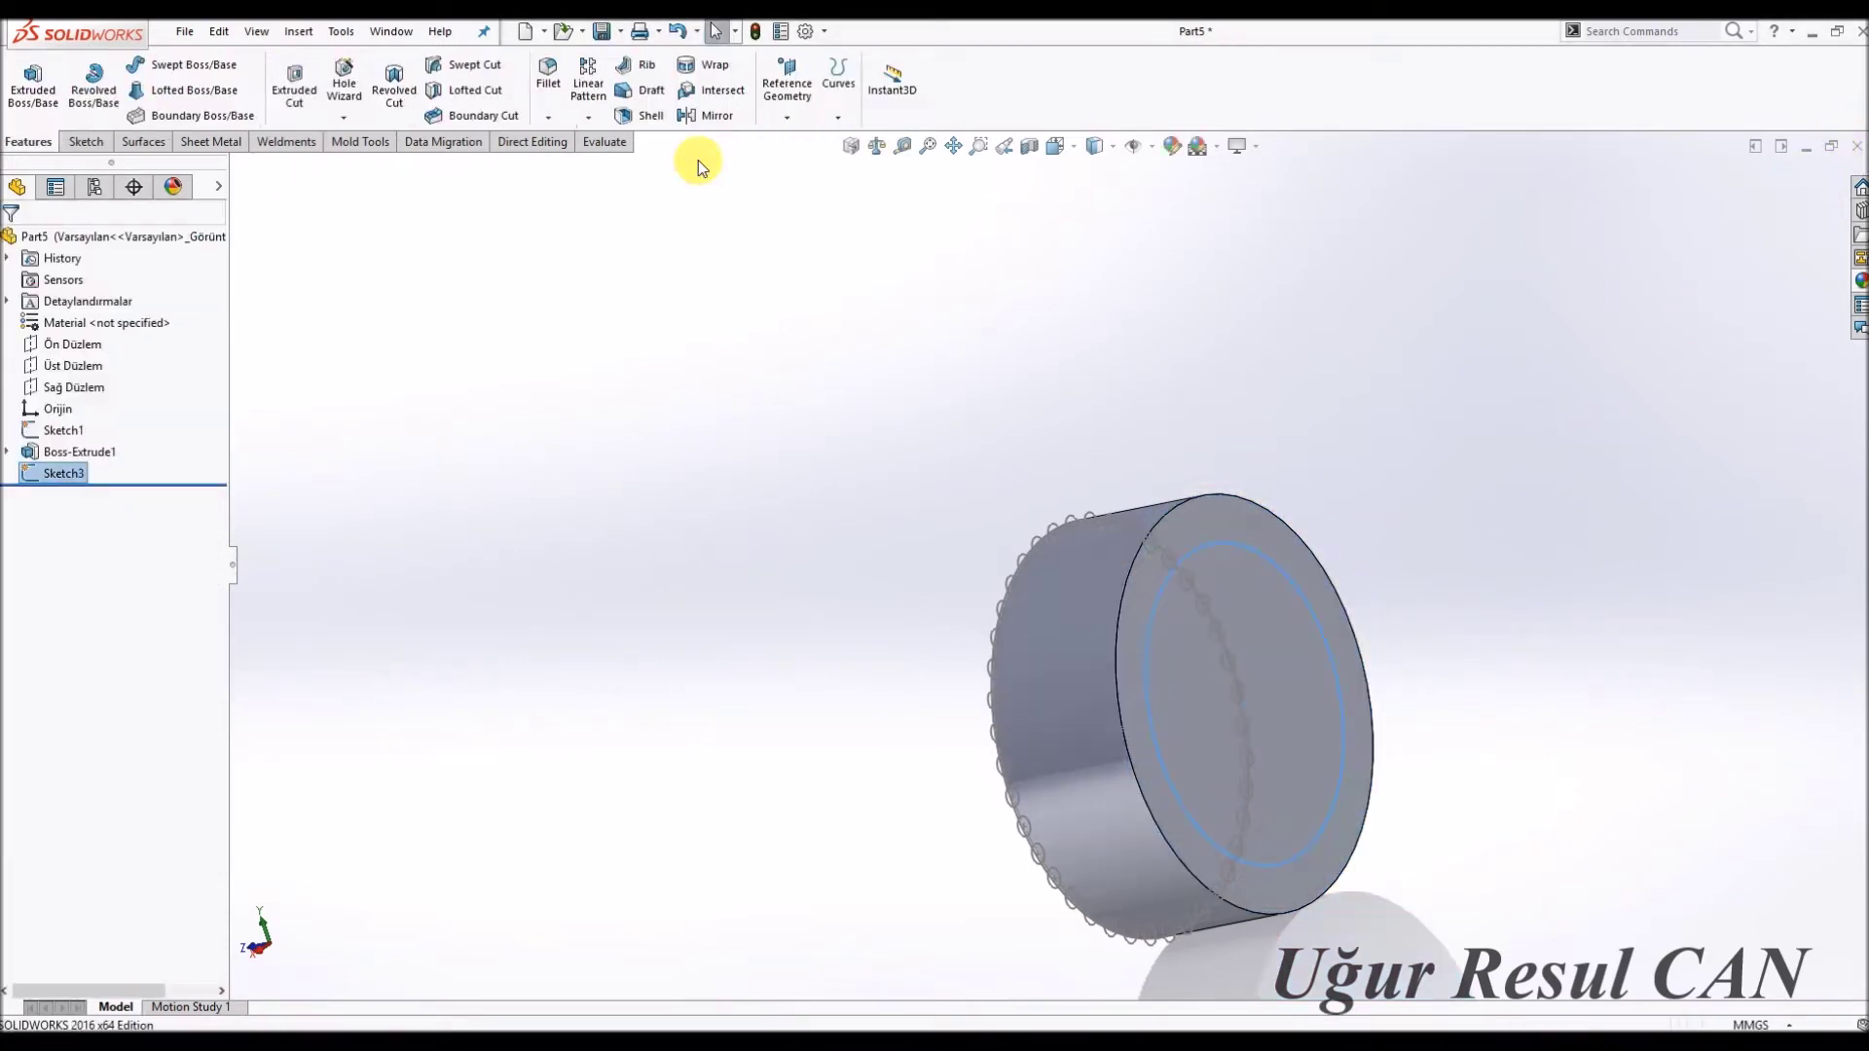
pyautogui.write('10')
pyautogui.press('Return')
pyautogui.press('Return')
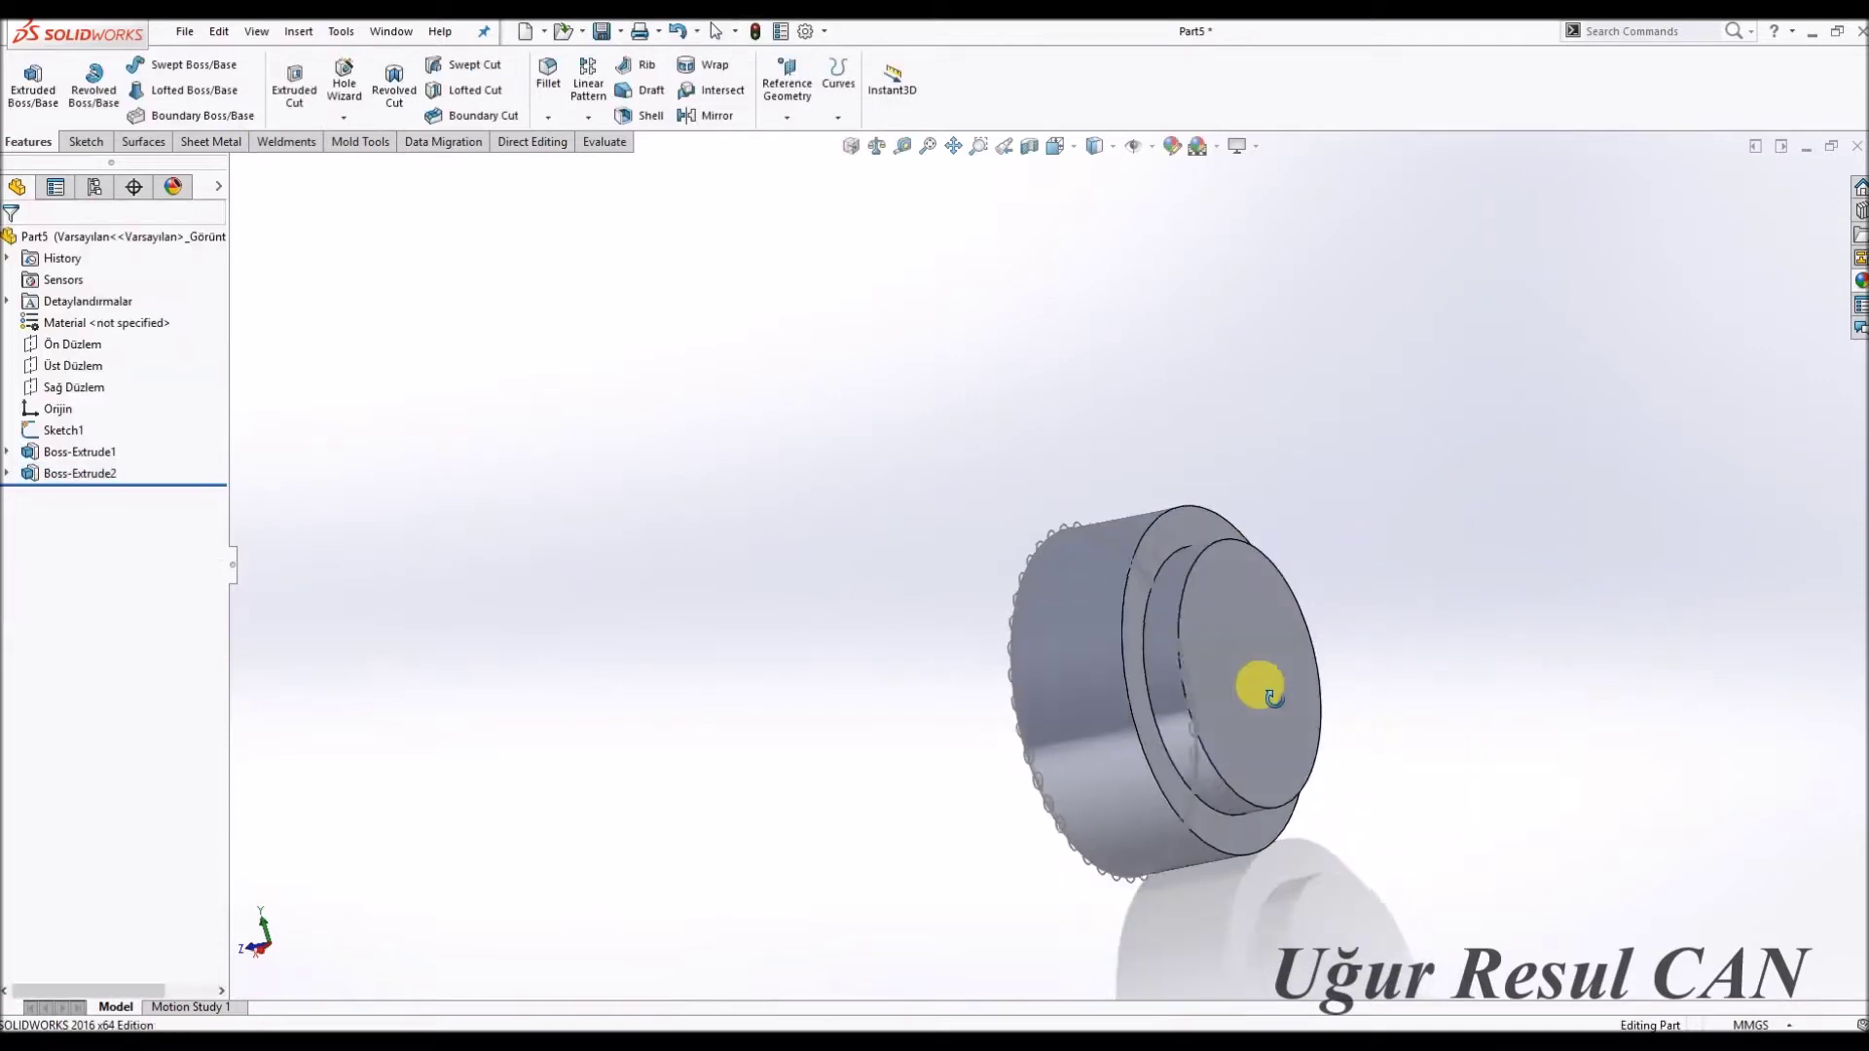
# Turn the view to the front and start a sketch on the pulley's front face.
pyautogui.hotkey('ctrl', '1')
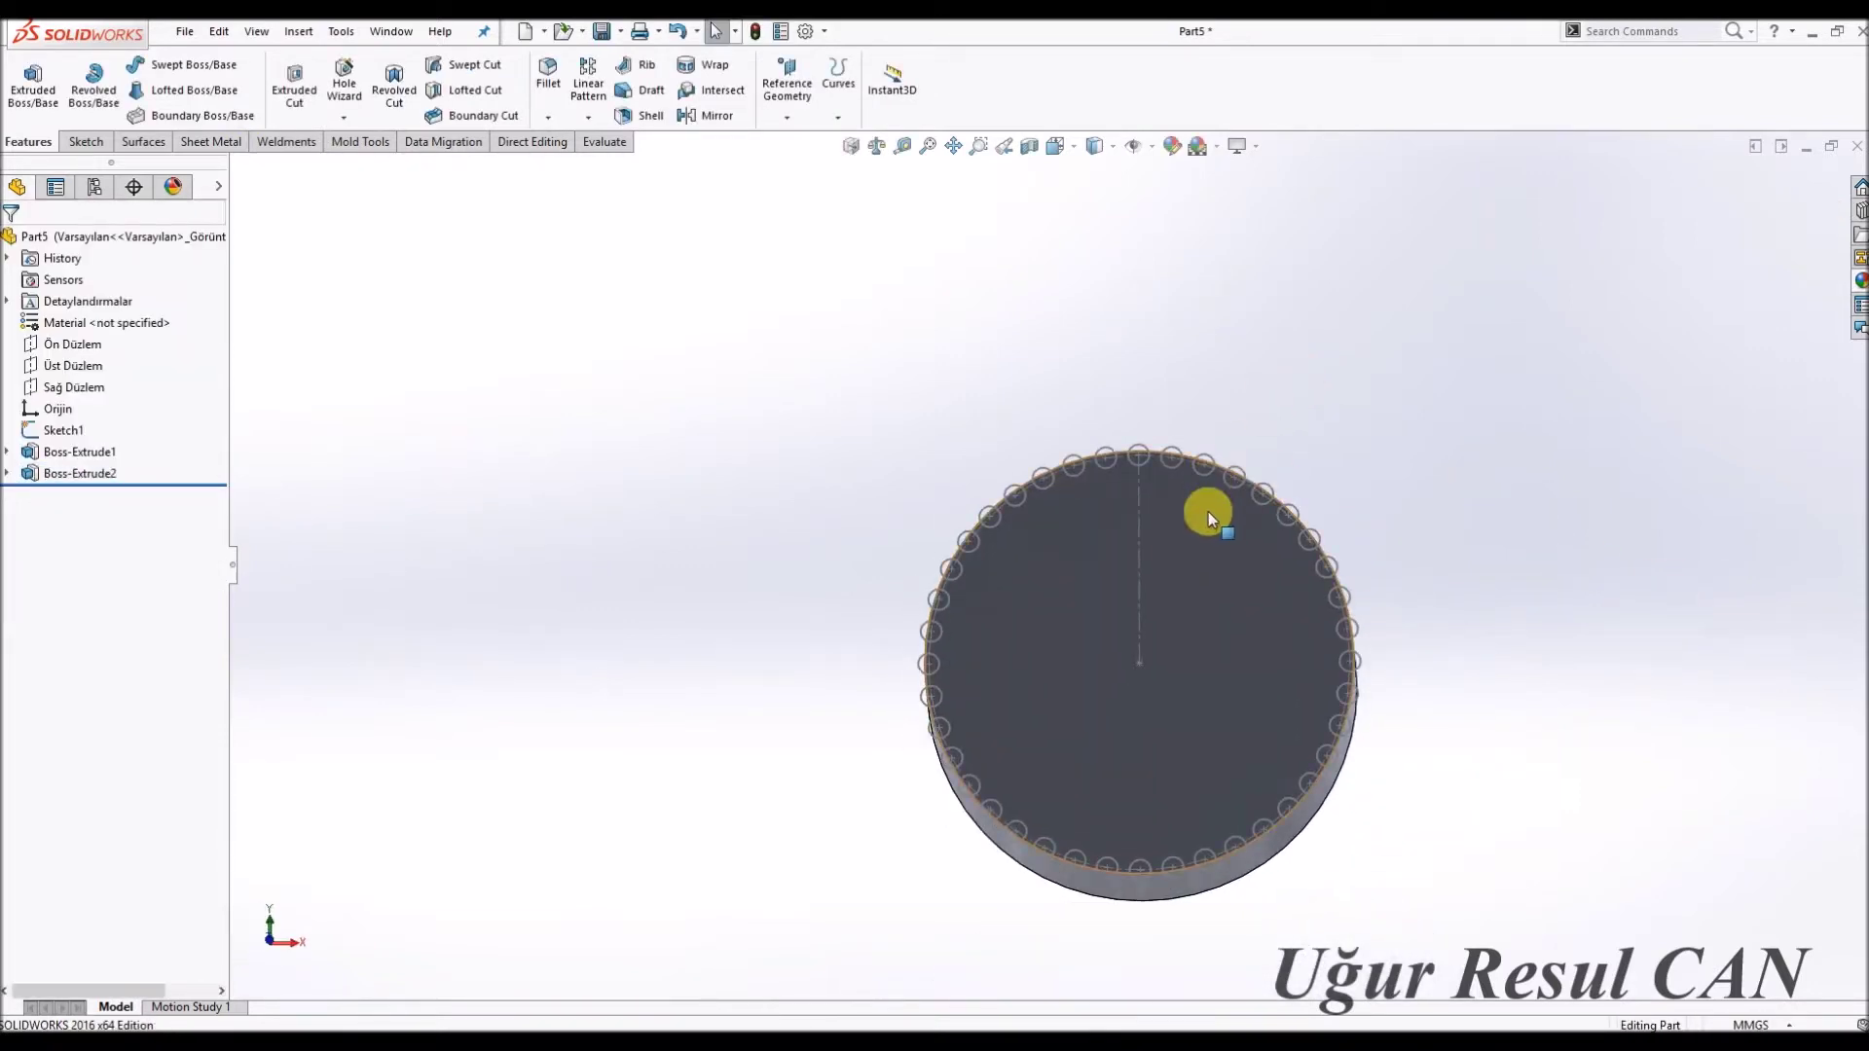
pyautogui.click(1208, 514)
pyautogui.click(1363, 450)
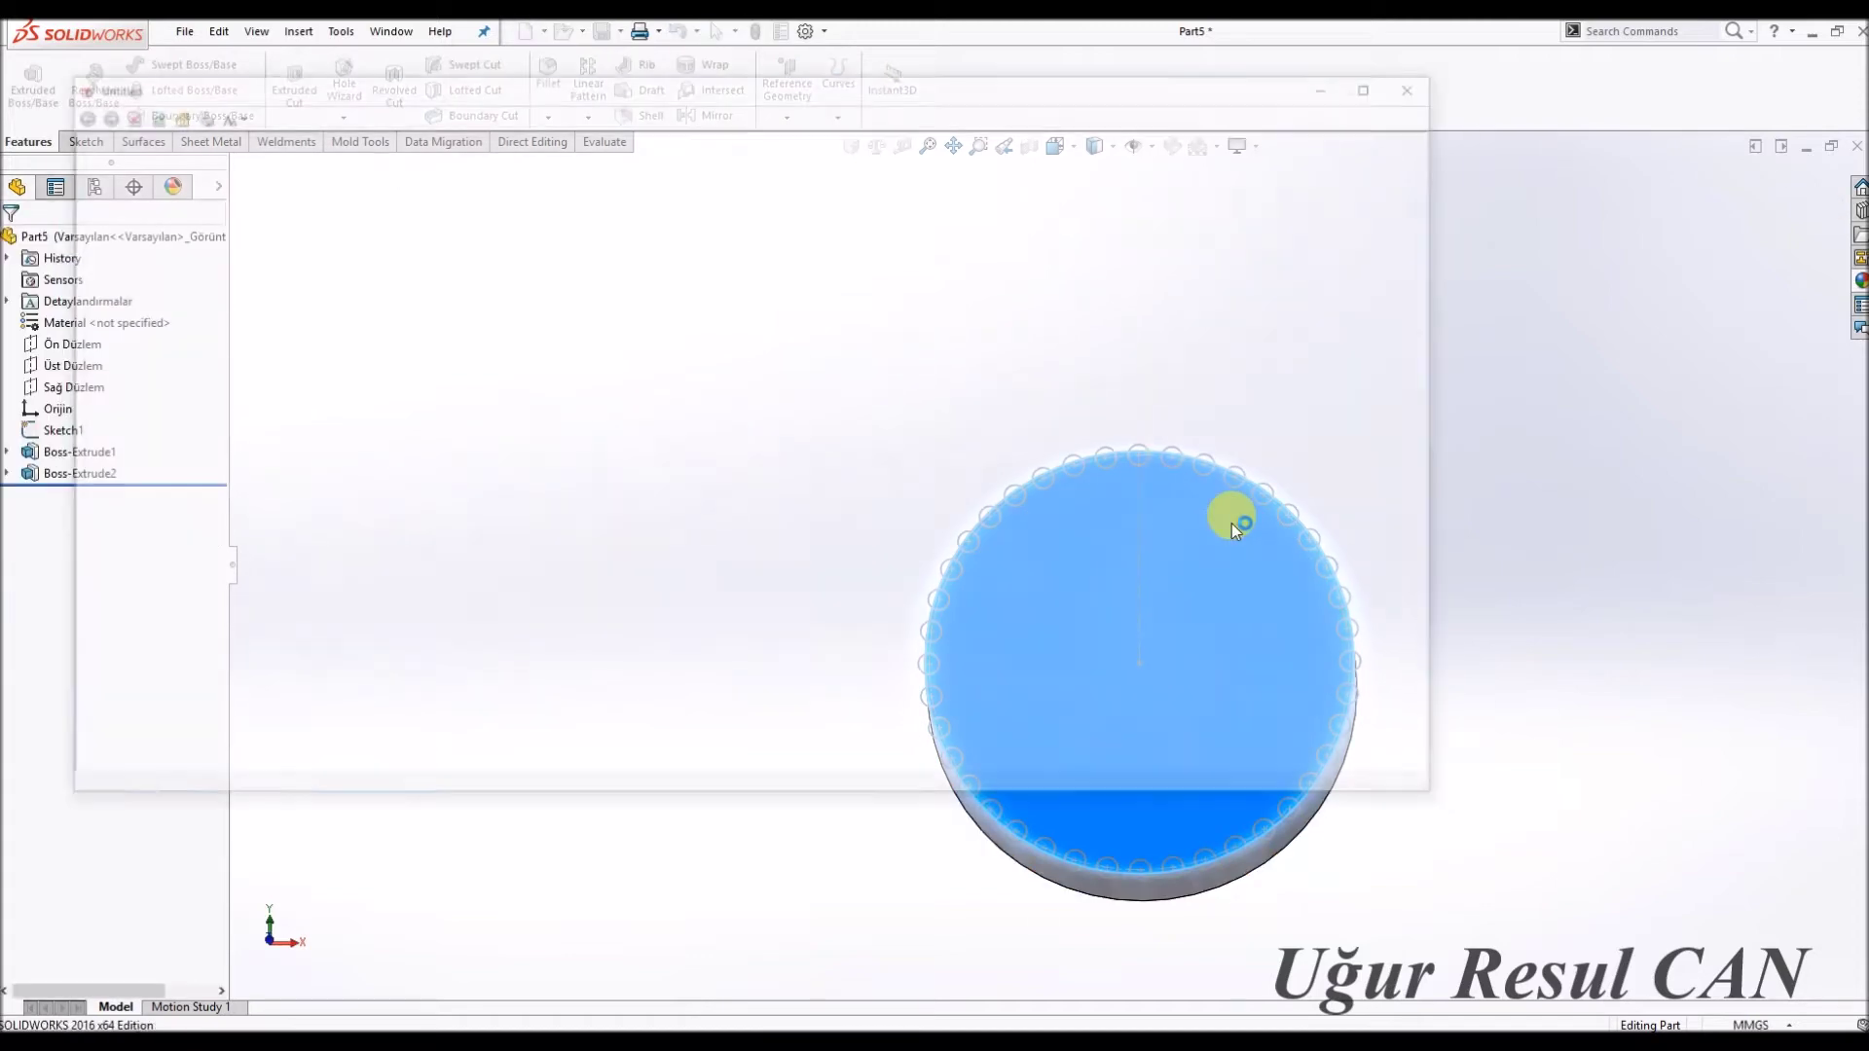
pyautogui.click(1428, 85)
pyautogui.click(1227, 546)
pyautogui.click(1309, 494)
pyautogui.rightClick(1076, 303)
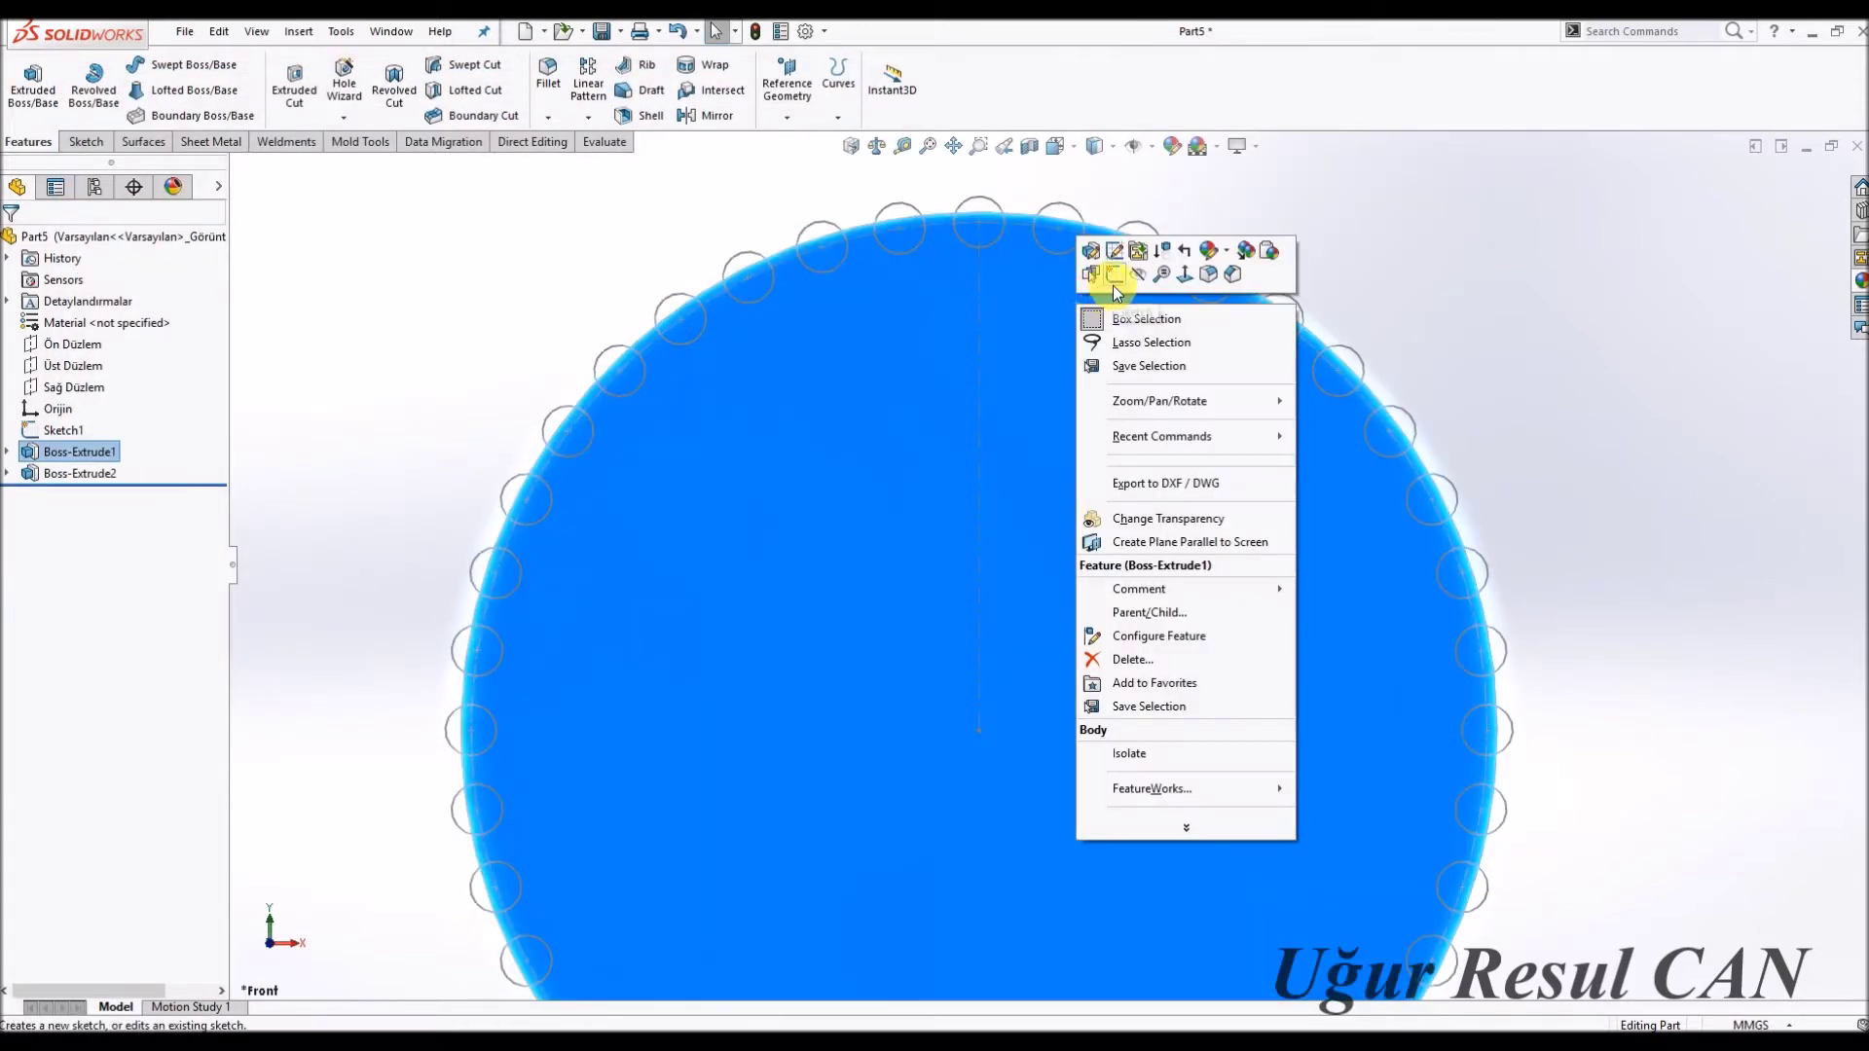
pyautogui.click(1109, 280)
# Draw two slanted lines on either side of the top tooth circle.
pyautogui.scroll(3, 1004, 301)
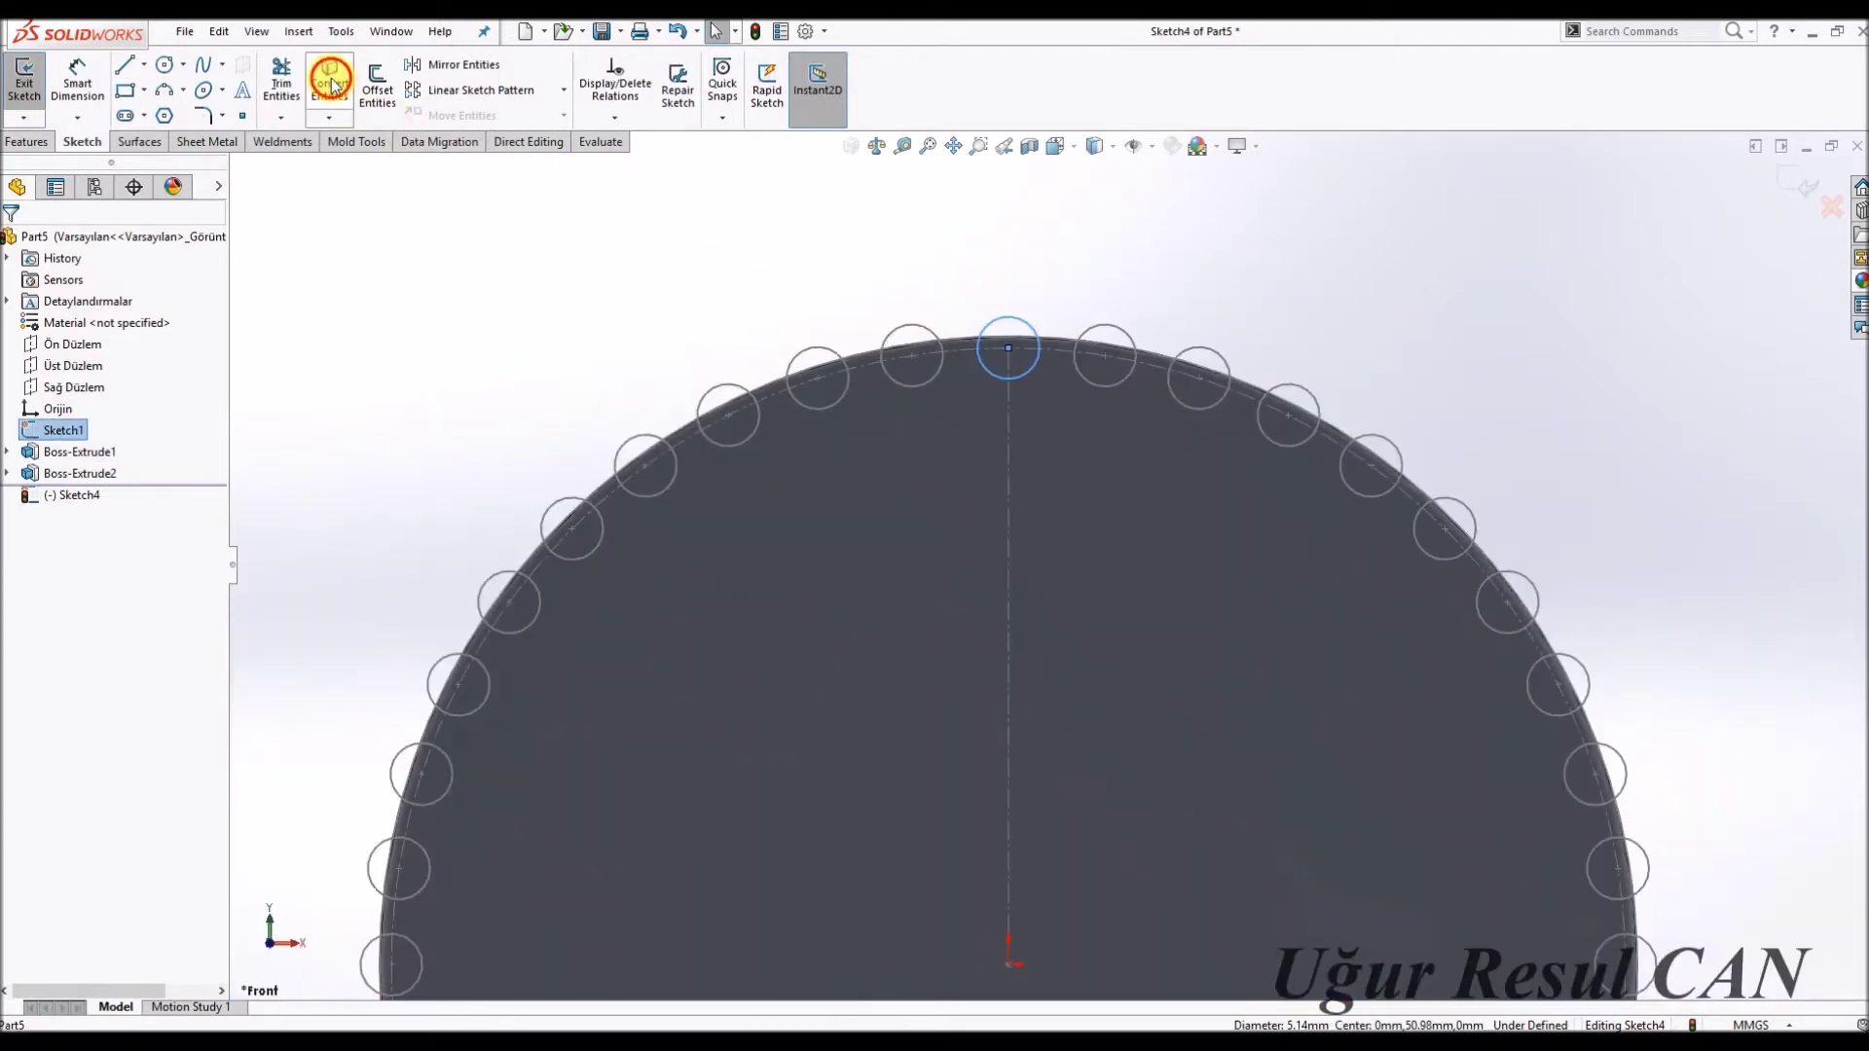
pyautogui.press('l')
pyautogui.scroll(-1, 1010, 331)
pyautogui.click(945, 297)
pyautogui.click(999, 575)
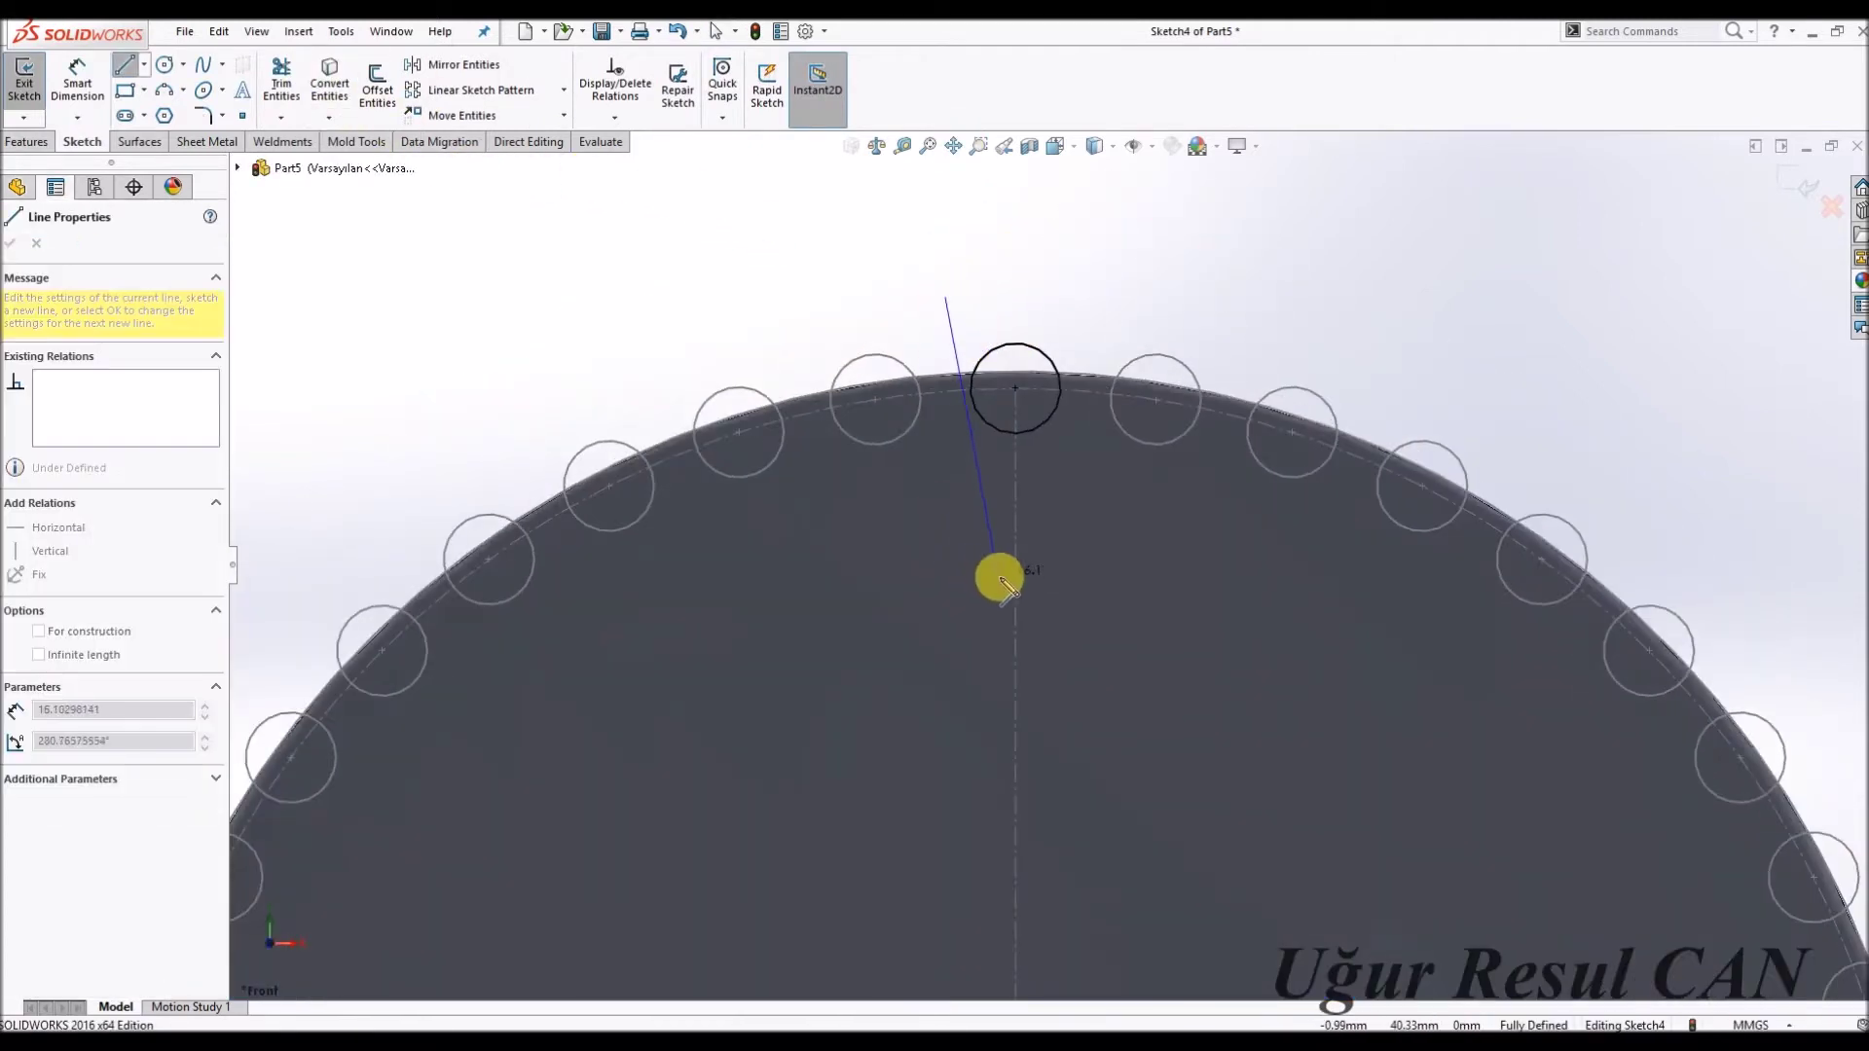
pyautogui.press('Escape')
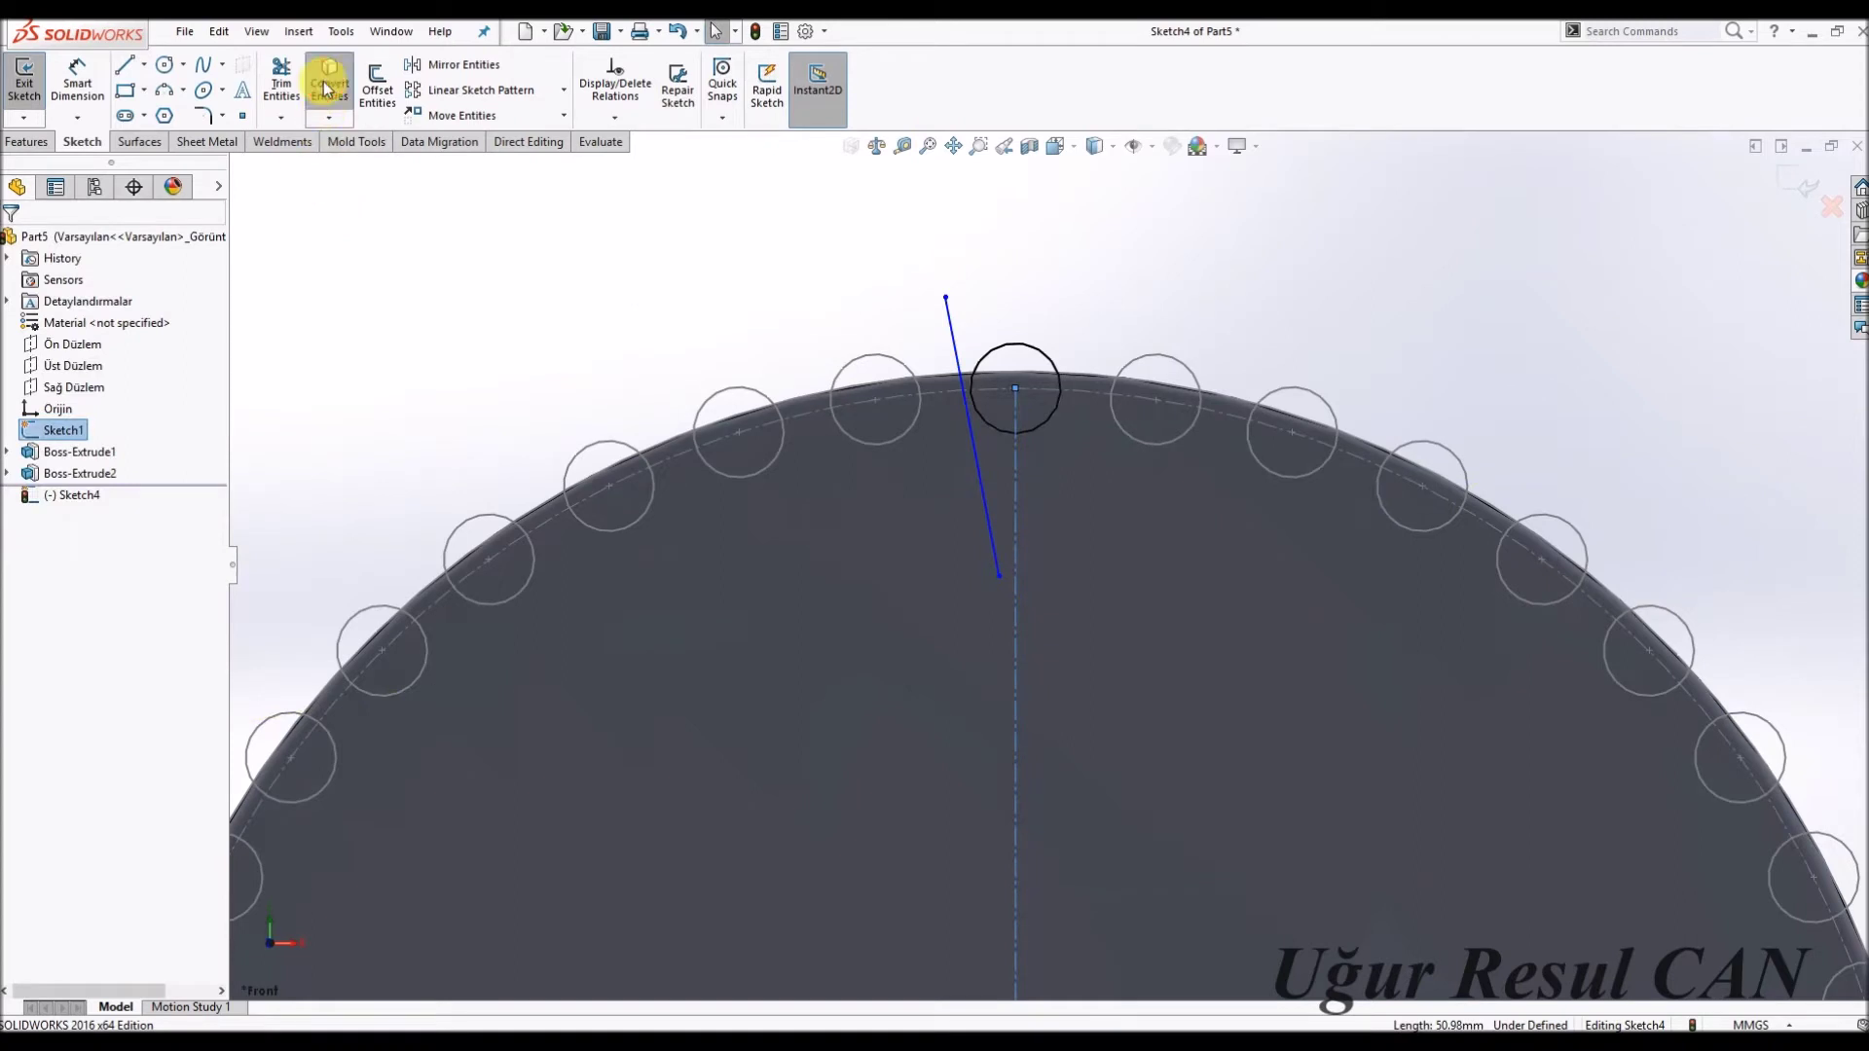
pyautogui.click(1014, 480)
pyautogui.click(1278, 217)
pyautogui.press('l')
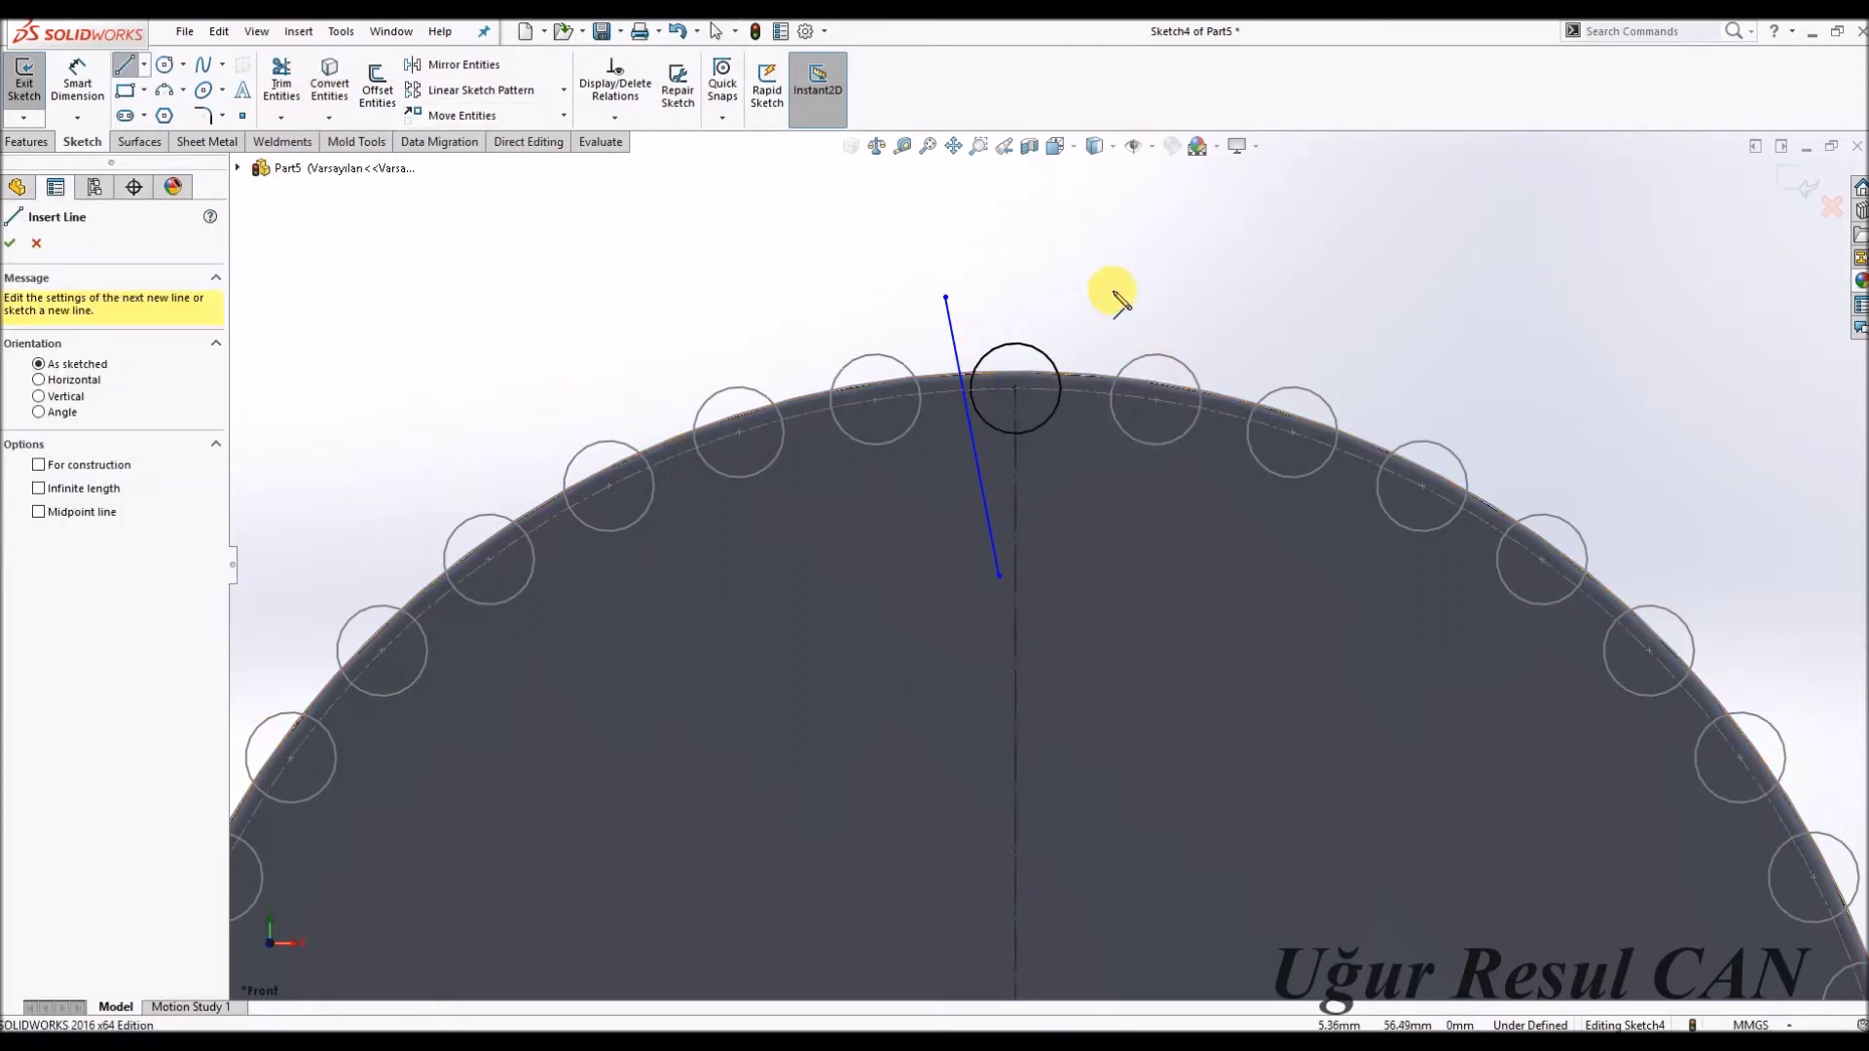
pyautogui.click(1115, 287)
pyautogui.click(1059, 597)
pyautogui.press('Escape')
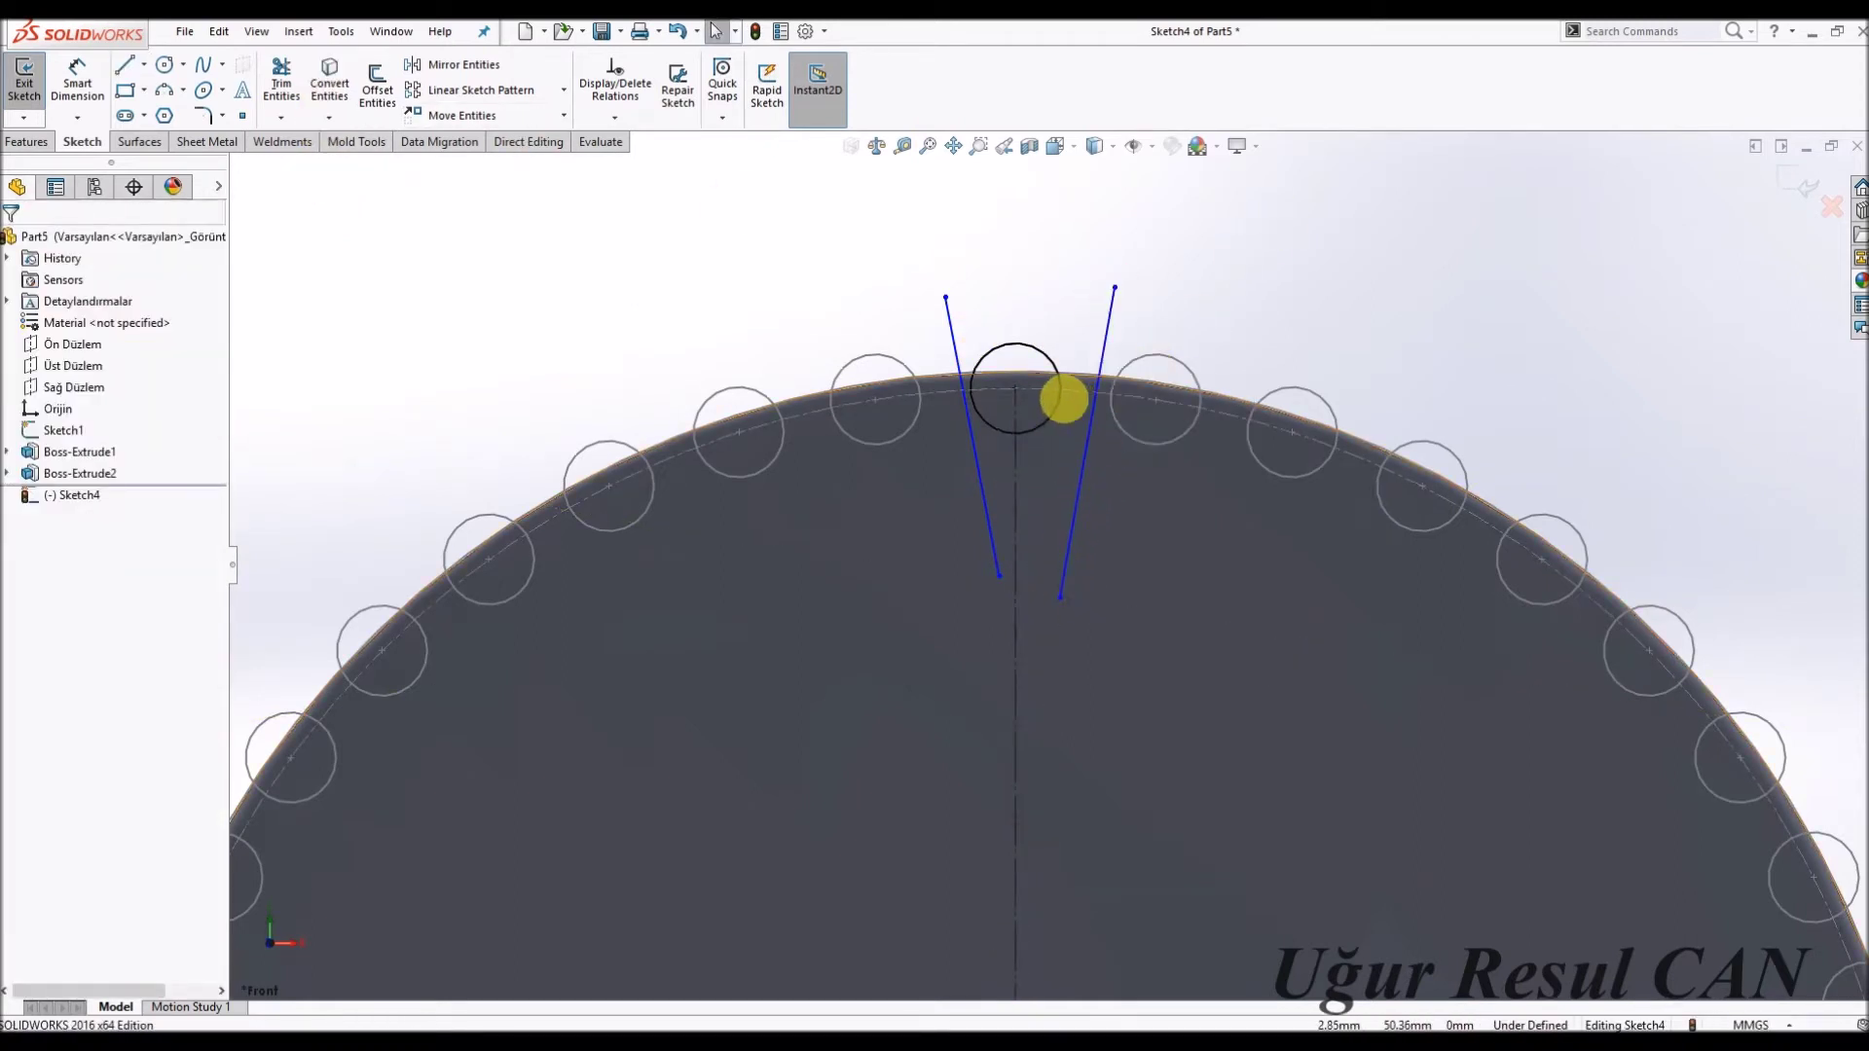
# Make both lines tangent to the top circle.
pyautogui.click(1066, 400)
pyautogui.click(73, 563)
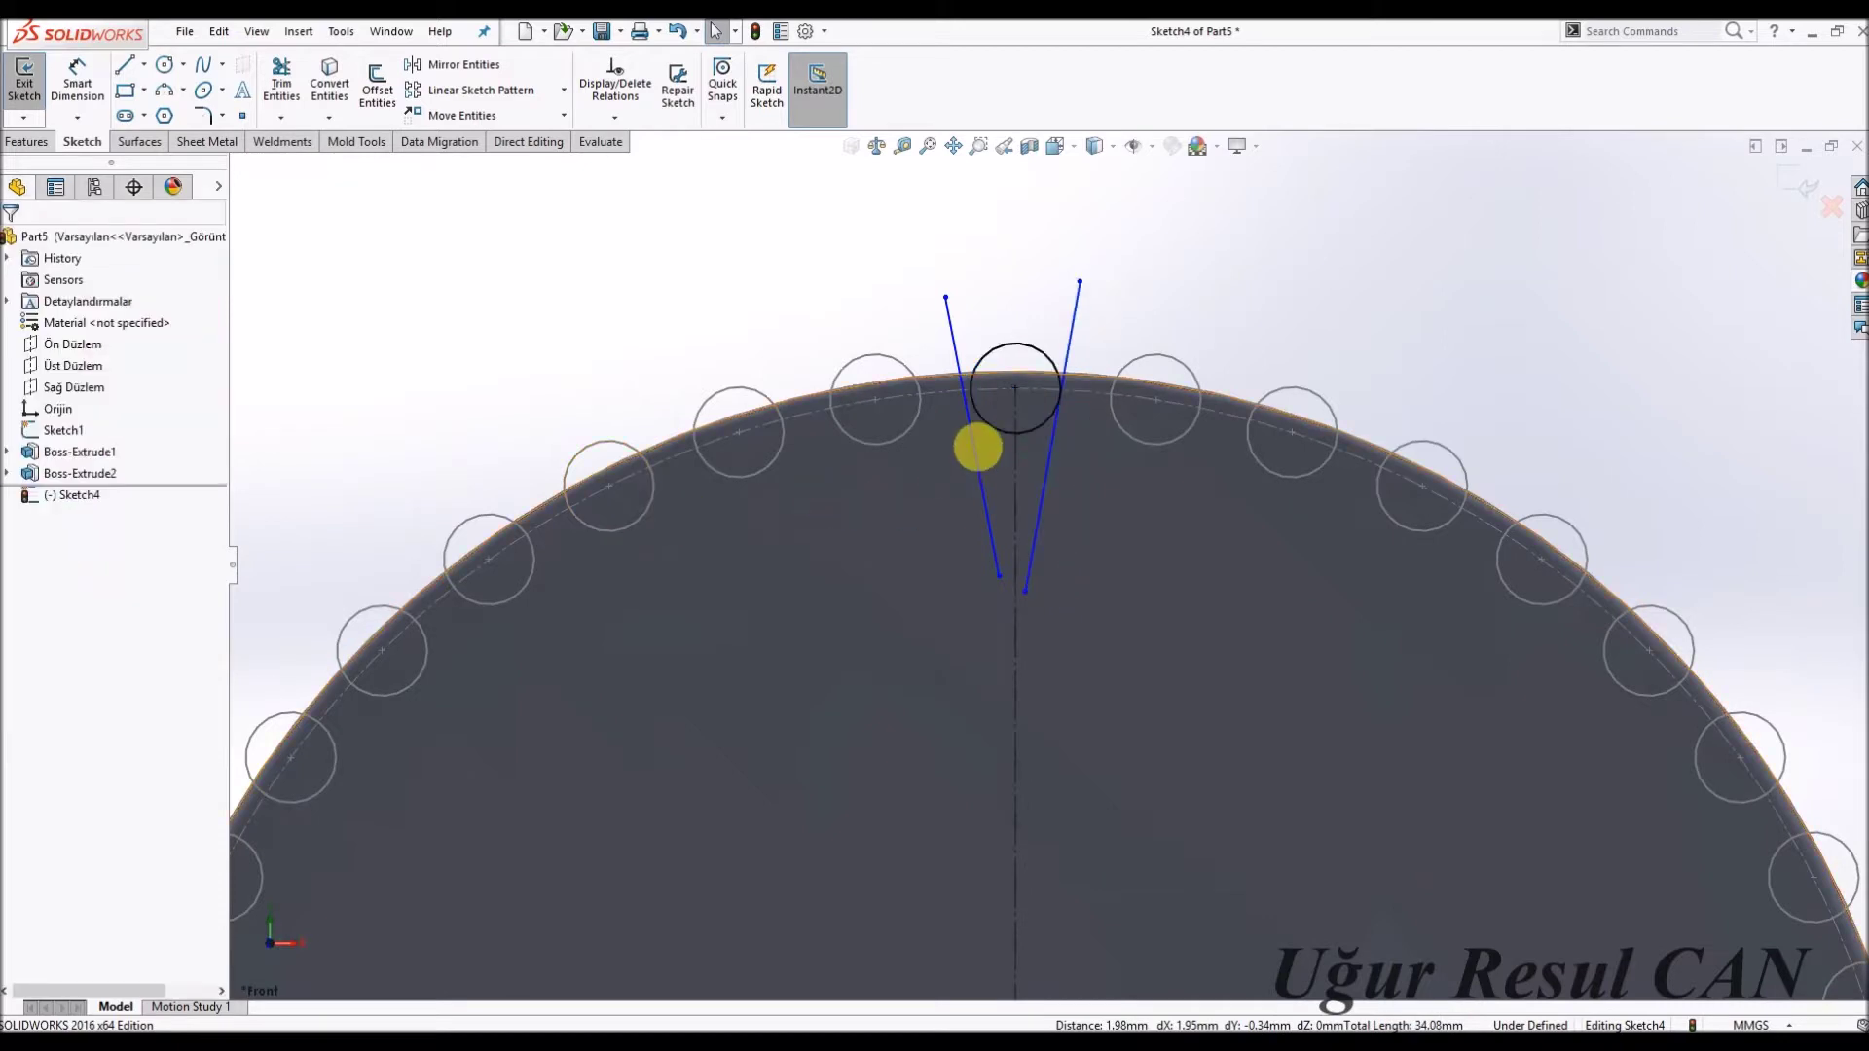
pyautogui.click(973, 426)
pyautogui.keyDown('ctrl'); pyautogui.click(1070, 396); pyautogui.keyUp('ctrl')
pyautogui.click(166, 555)
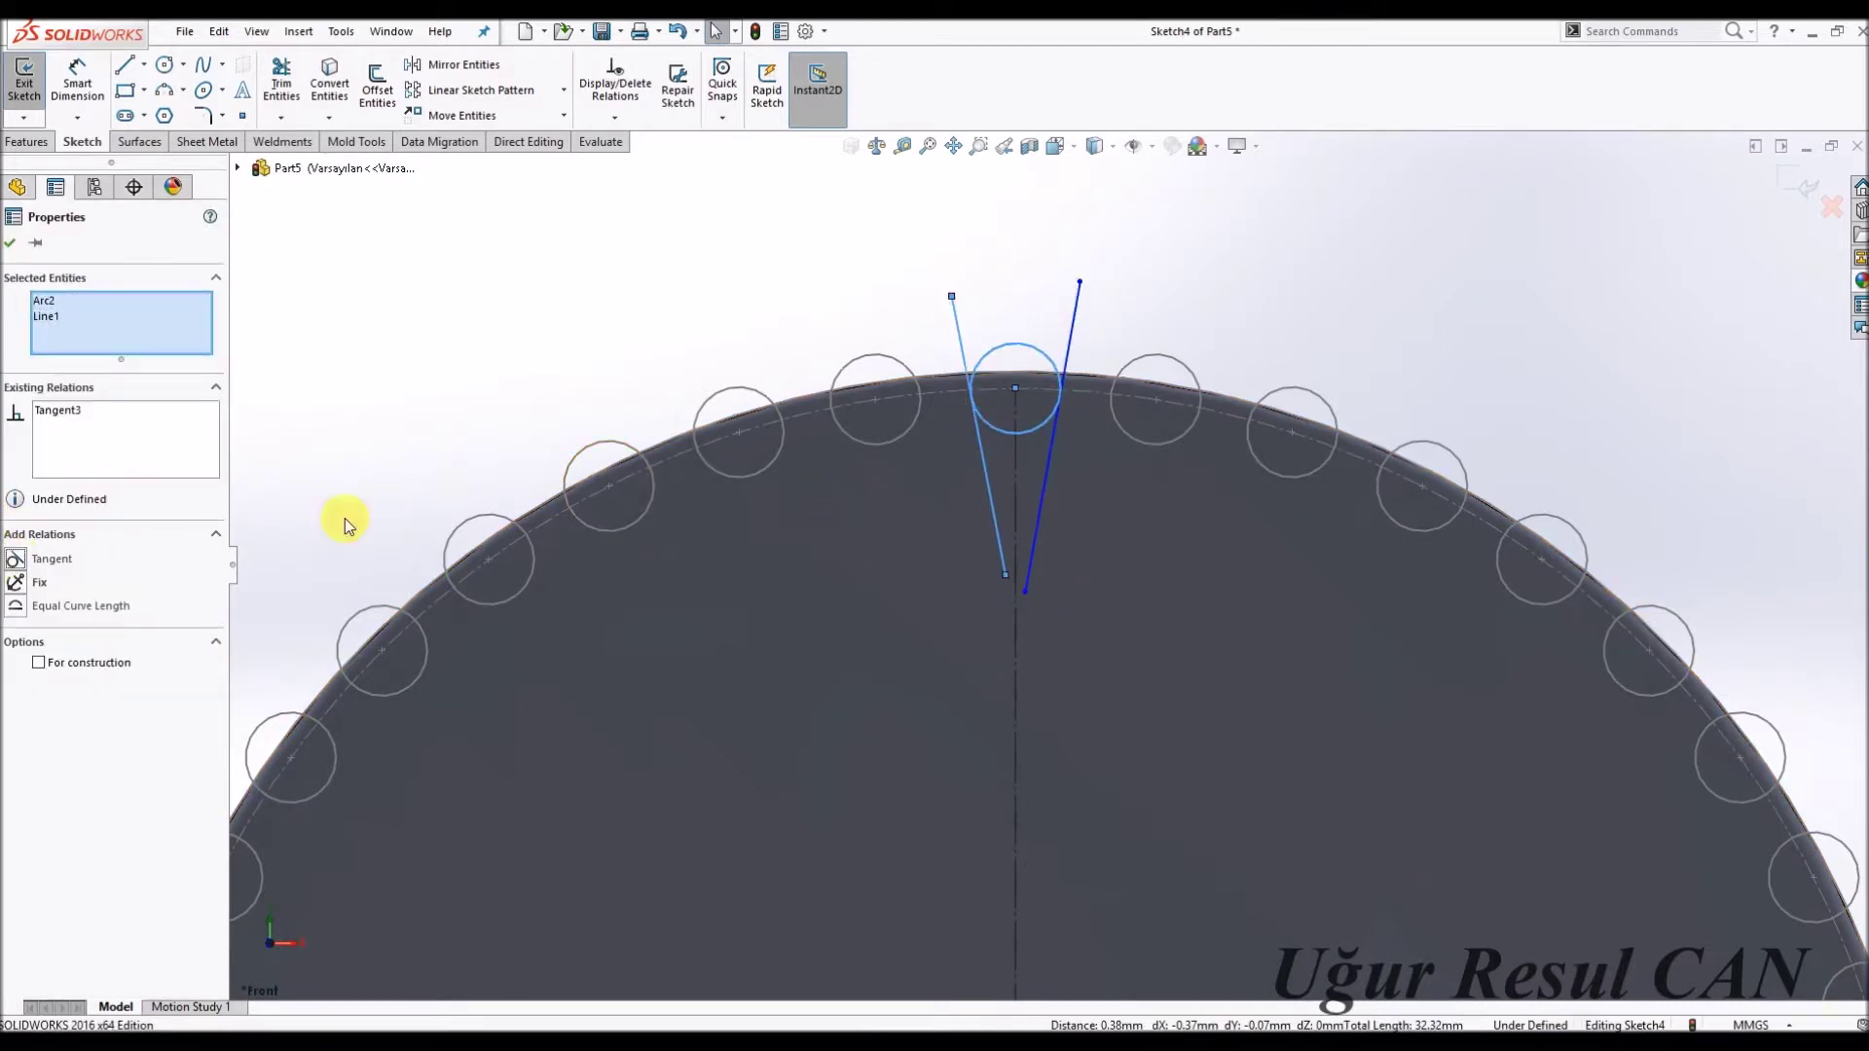
pyautogui.click(930, 629)
# Dimension the angle between the lines to 14° and make them equal length.
pyautogui.moveTo(952, 218); pyautogui.dragTo(942, 159, button='right')
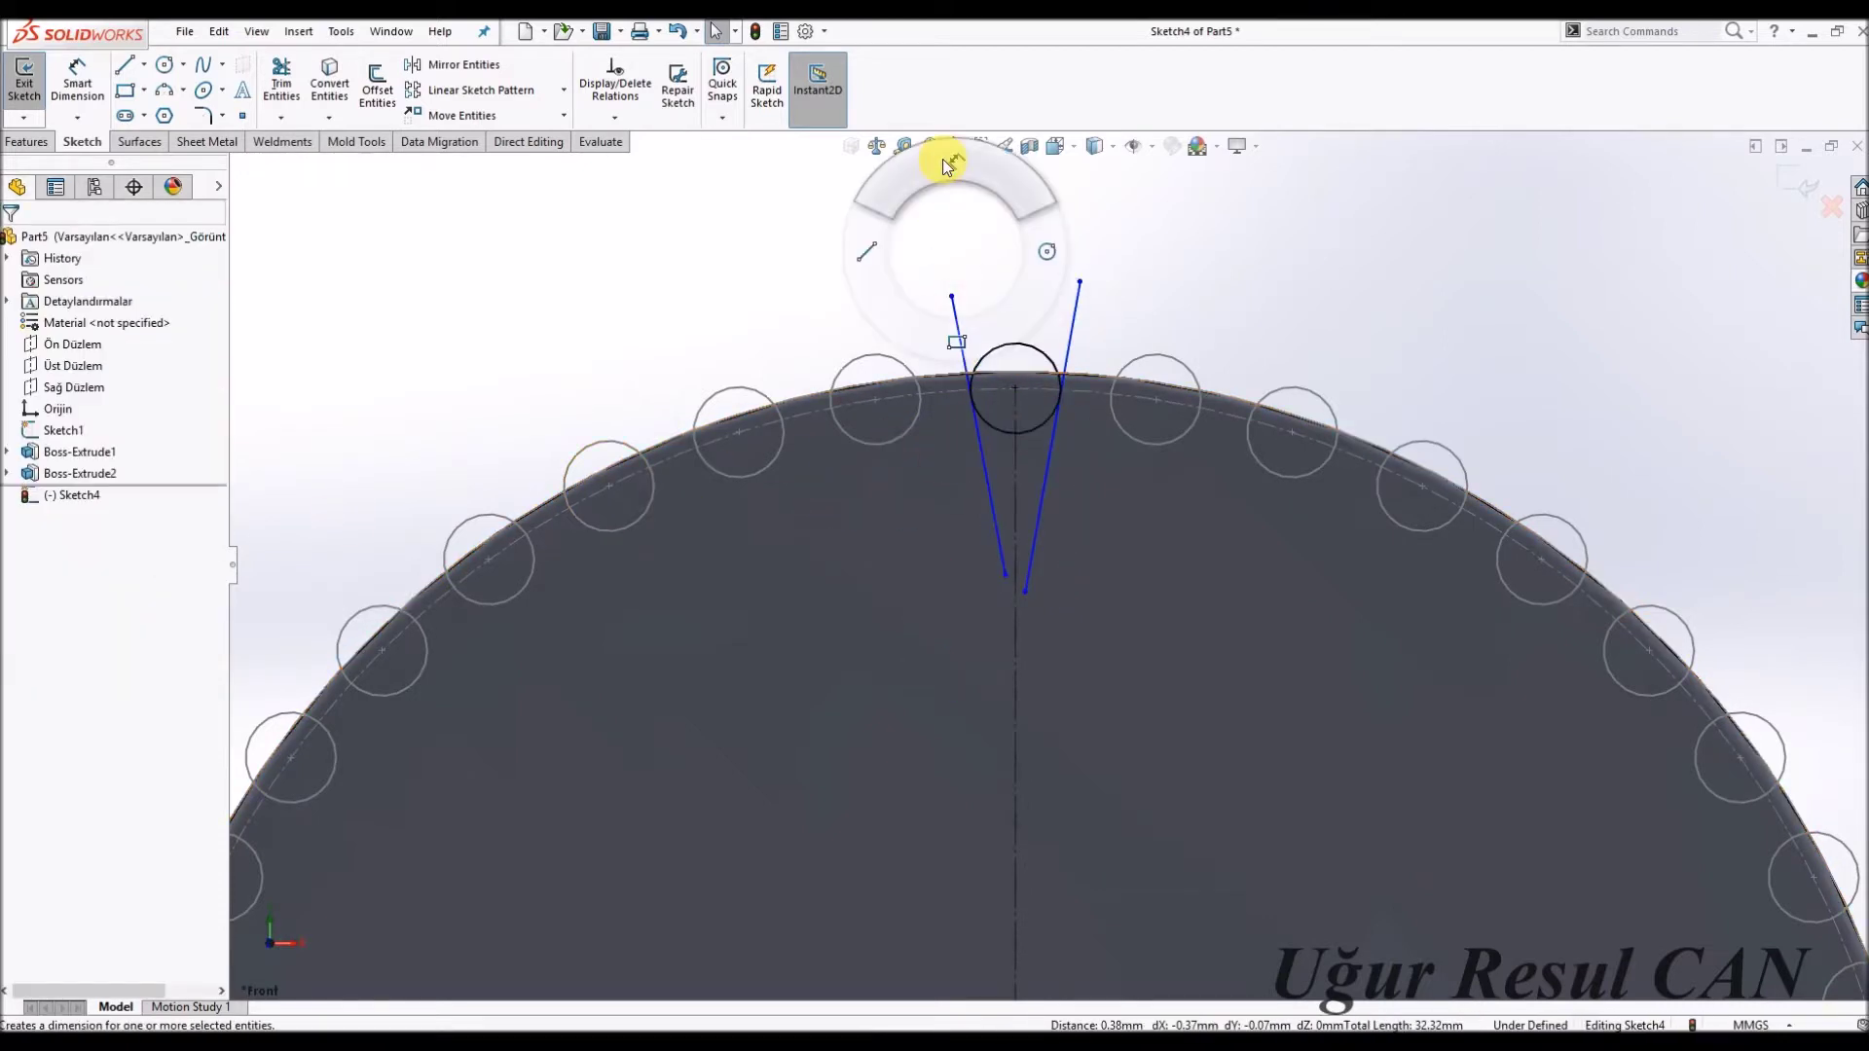
pyautogui.click(961, 339)
pyautogui.click(1072, 313)
pyautogui.click(1037, 284)
pyautogui.write('1')
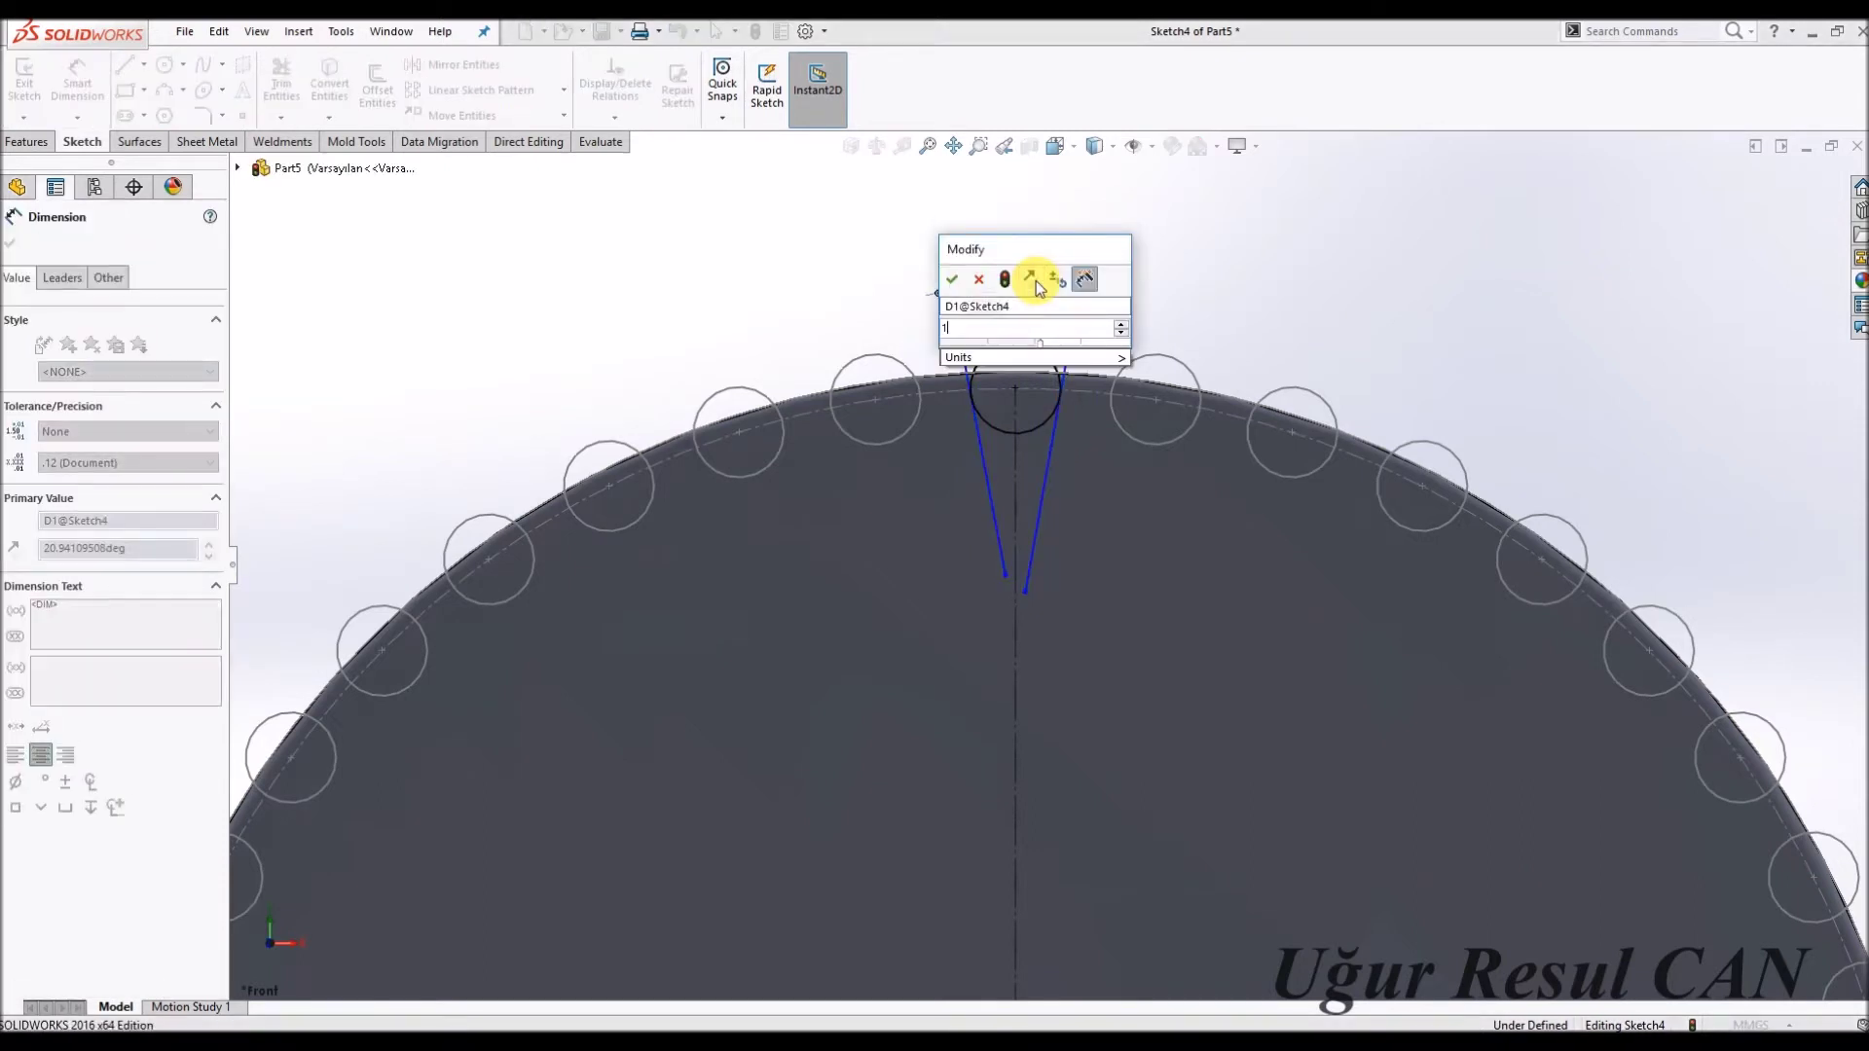
pyautogui.write('4')
pyautogui.press('Return')
pyautogui.press('Escape')
pyautogui.scroll(-3, 1070, 331)
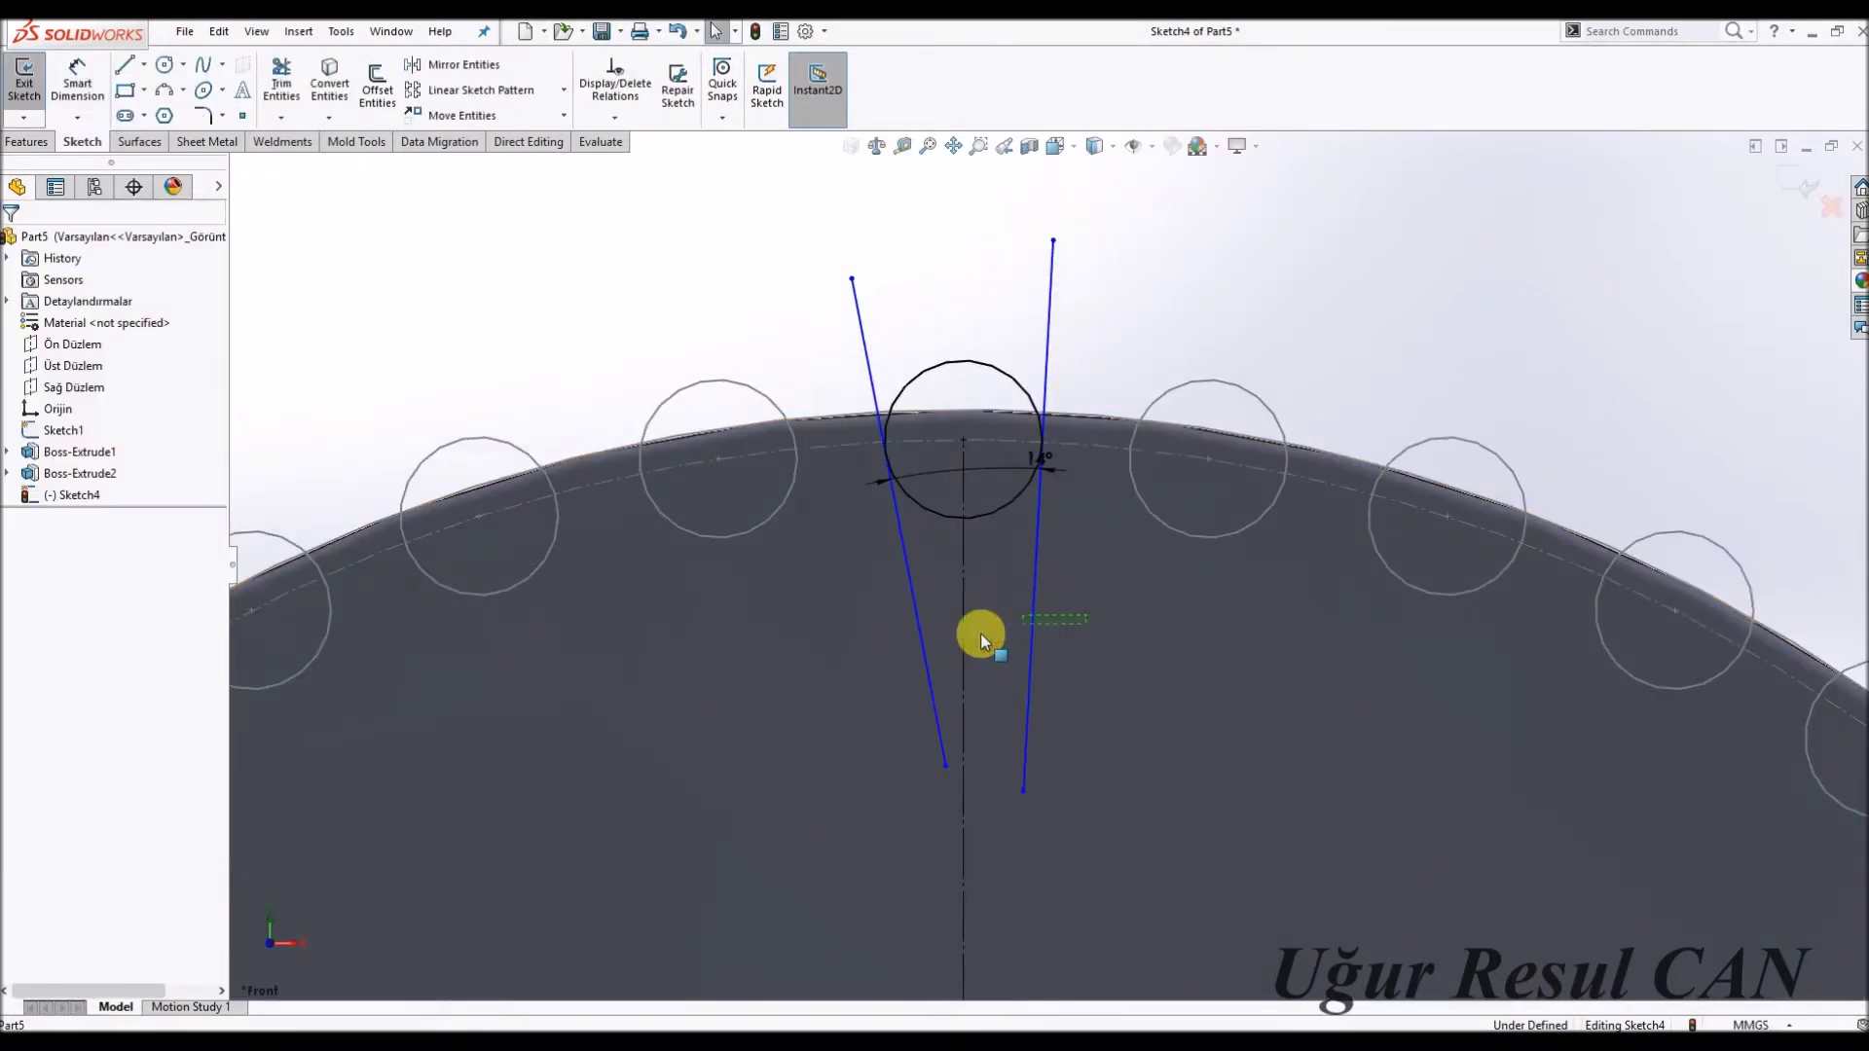
pyautogui.keyDown('ctrl'); pyautogui.click(924, 667); pyautogui.keyUp('ctrl')
pyautogui.click(1126, 600)
pyautogui.click(333, 239)
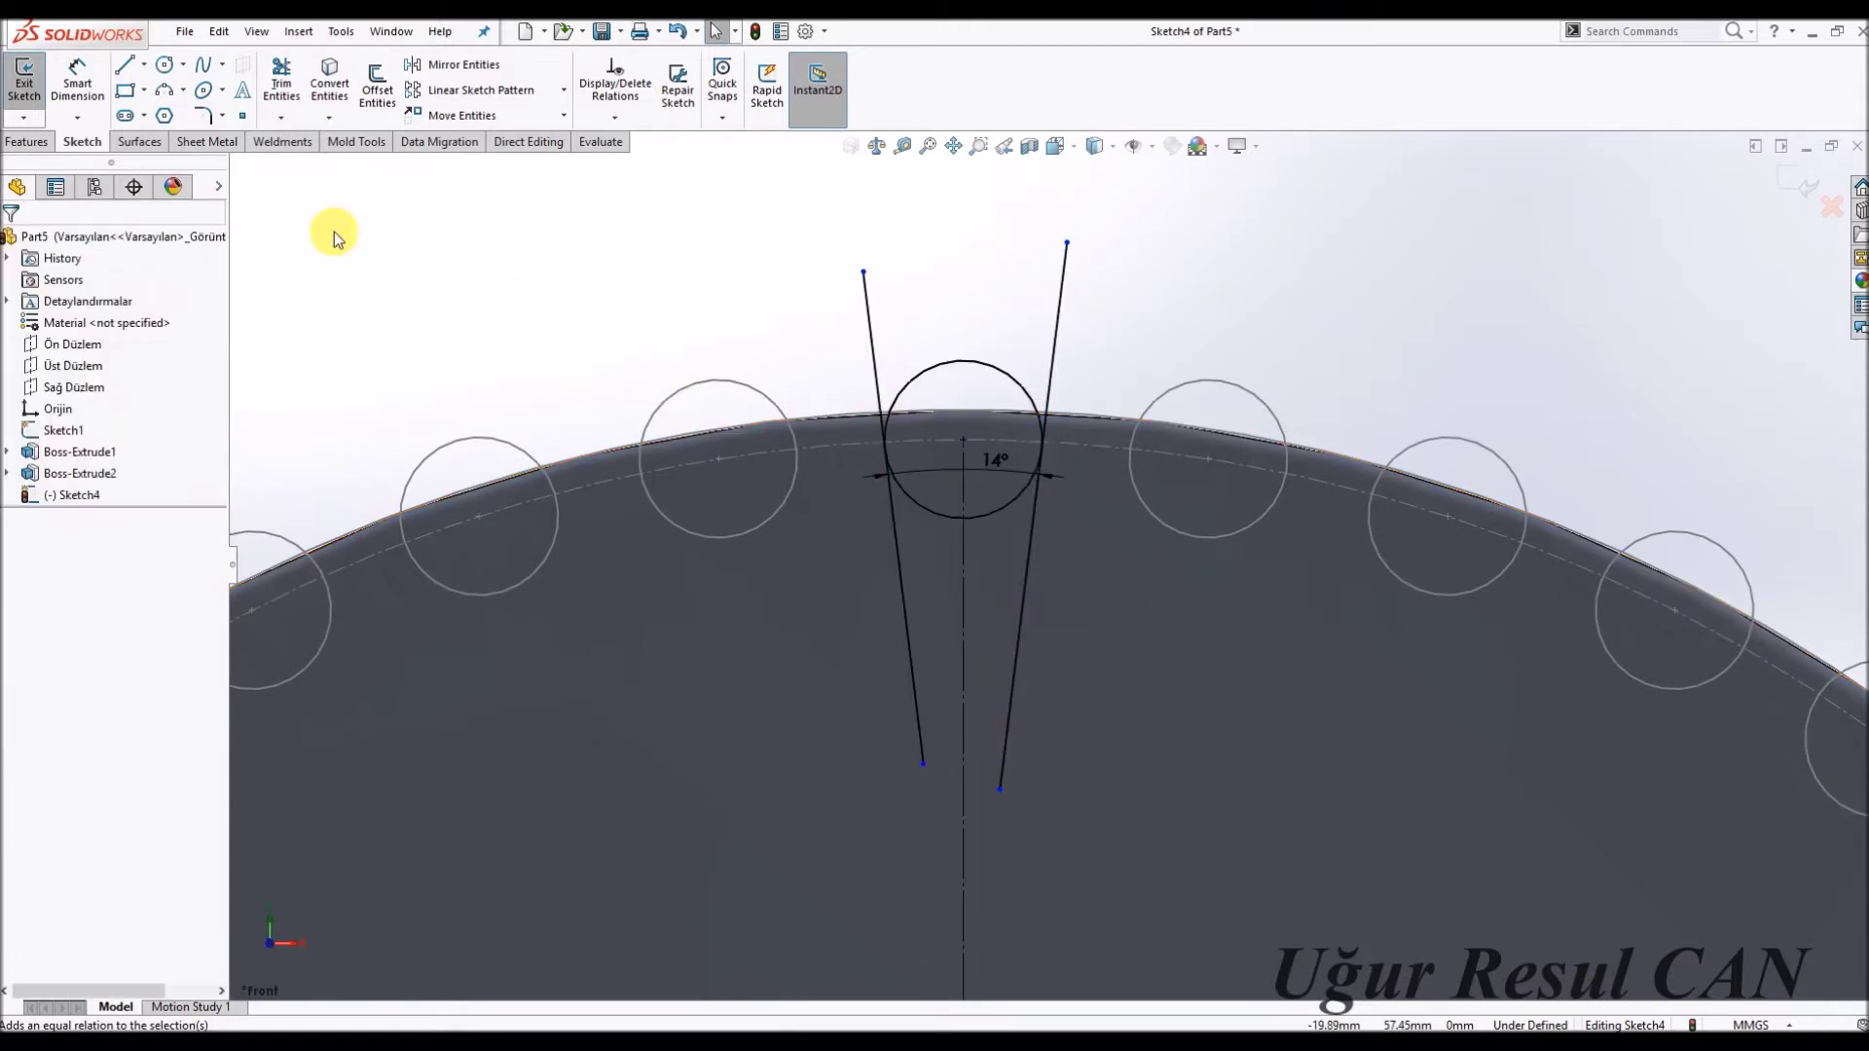
# Cap the two lines with a horizontal top line.
pyautogui.click(290, 82)
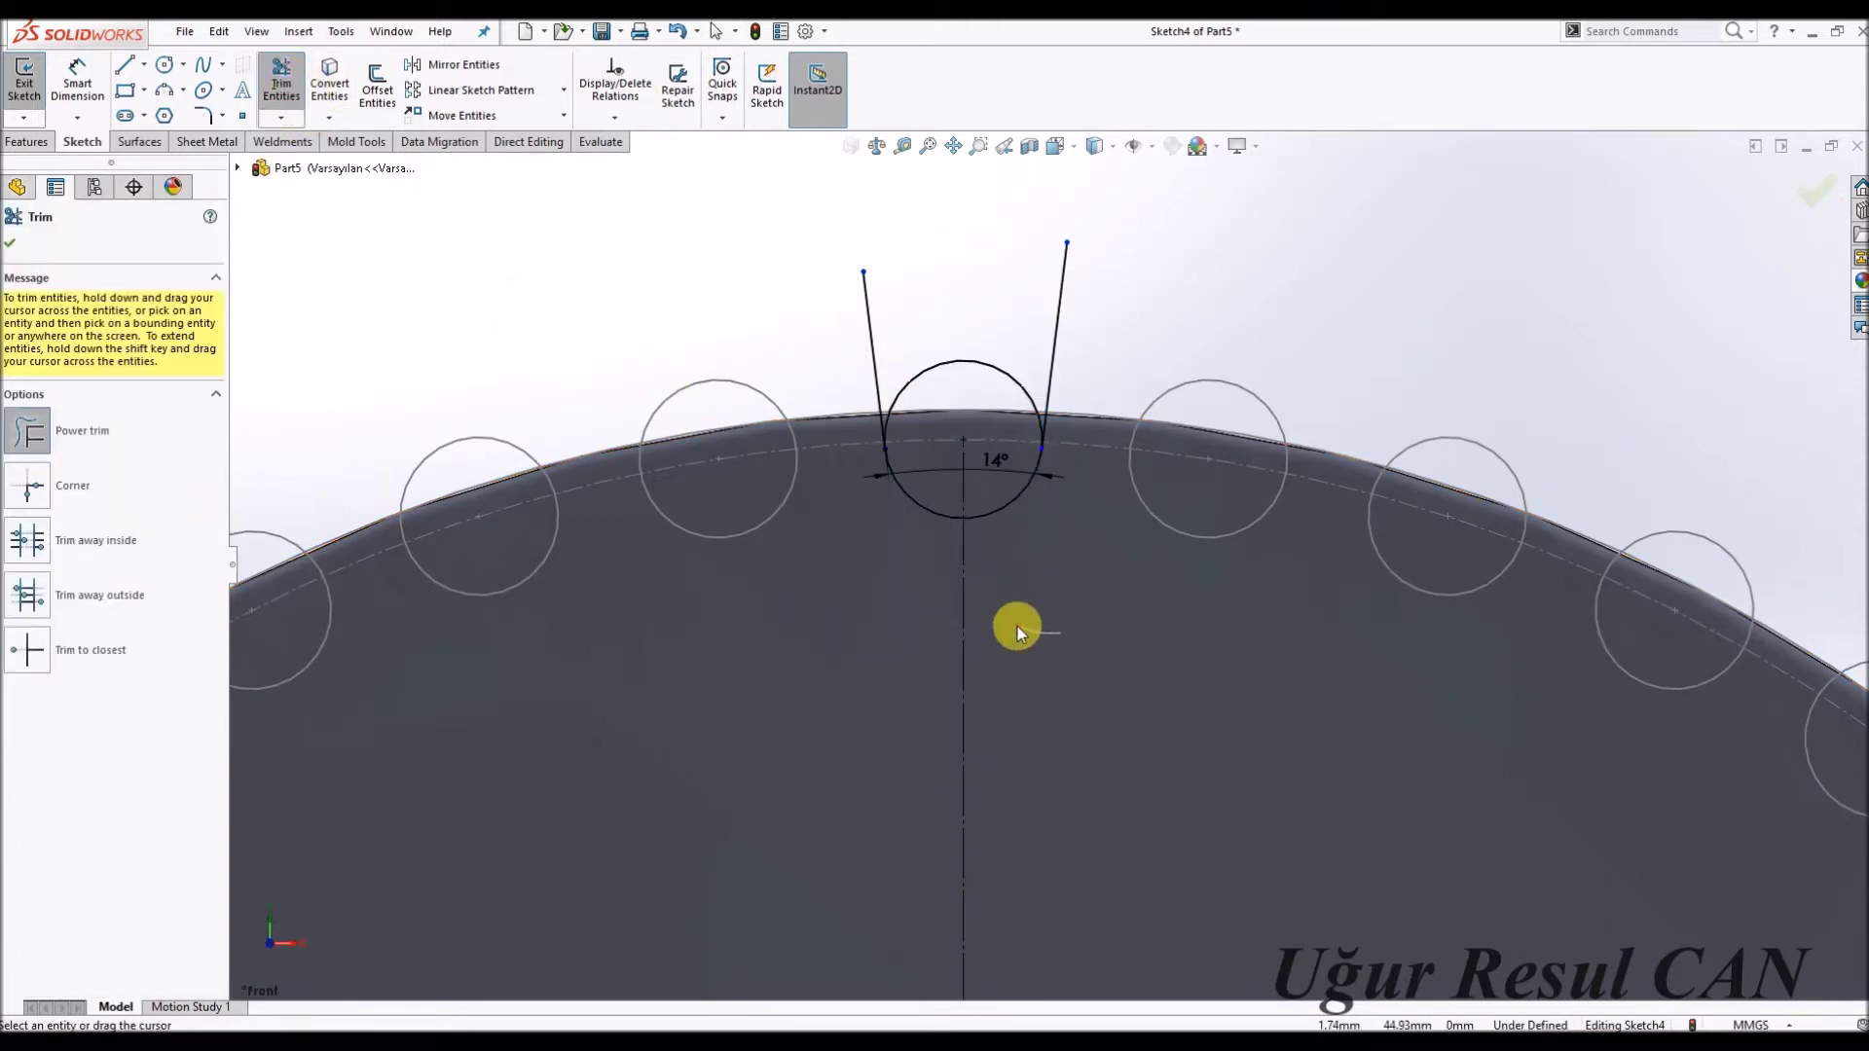
pyautogui.press('l')
pyautogui.click(863, 273)
pyautogui.click(1066, 242)
pyautogui.press('Escape')
pyautogui.click(1036, 249)
pyautogui.click(1095, 164)
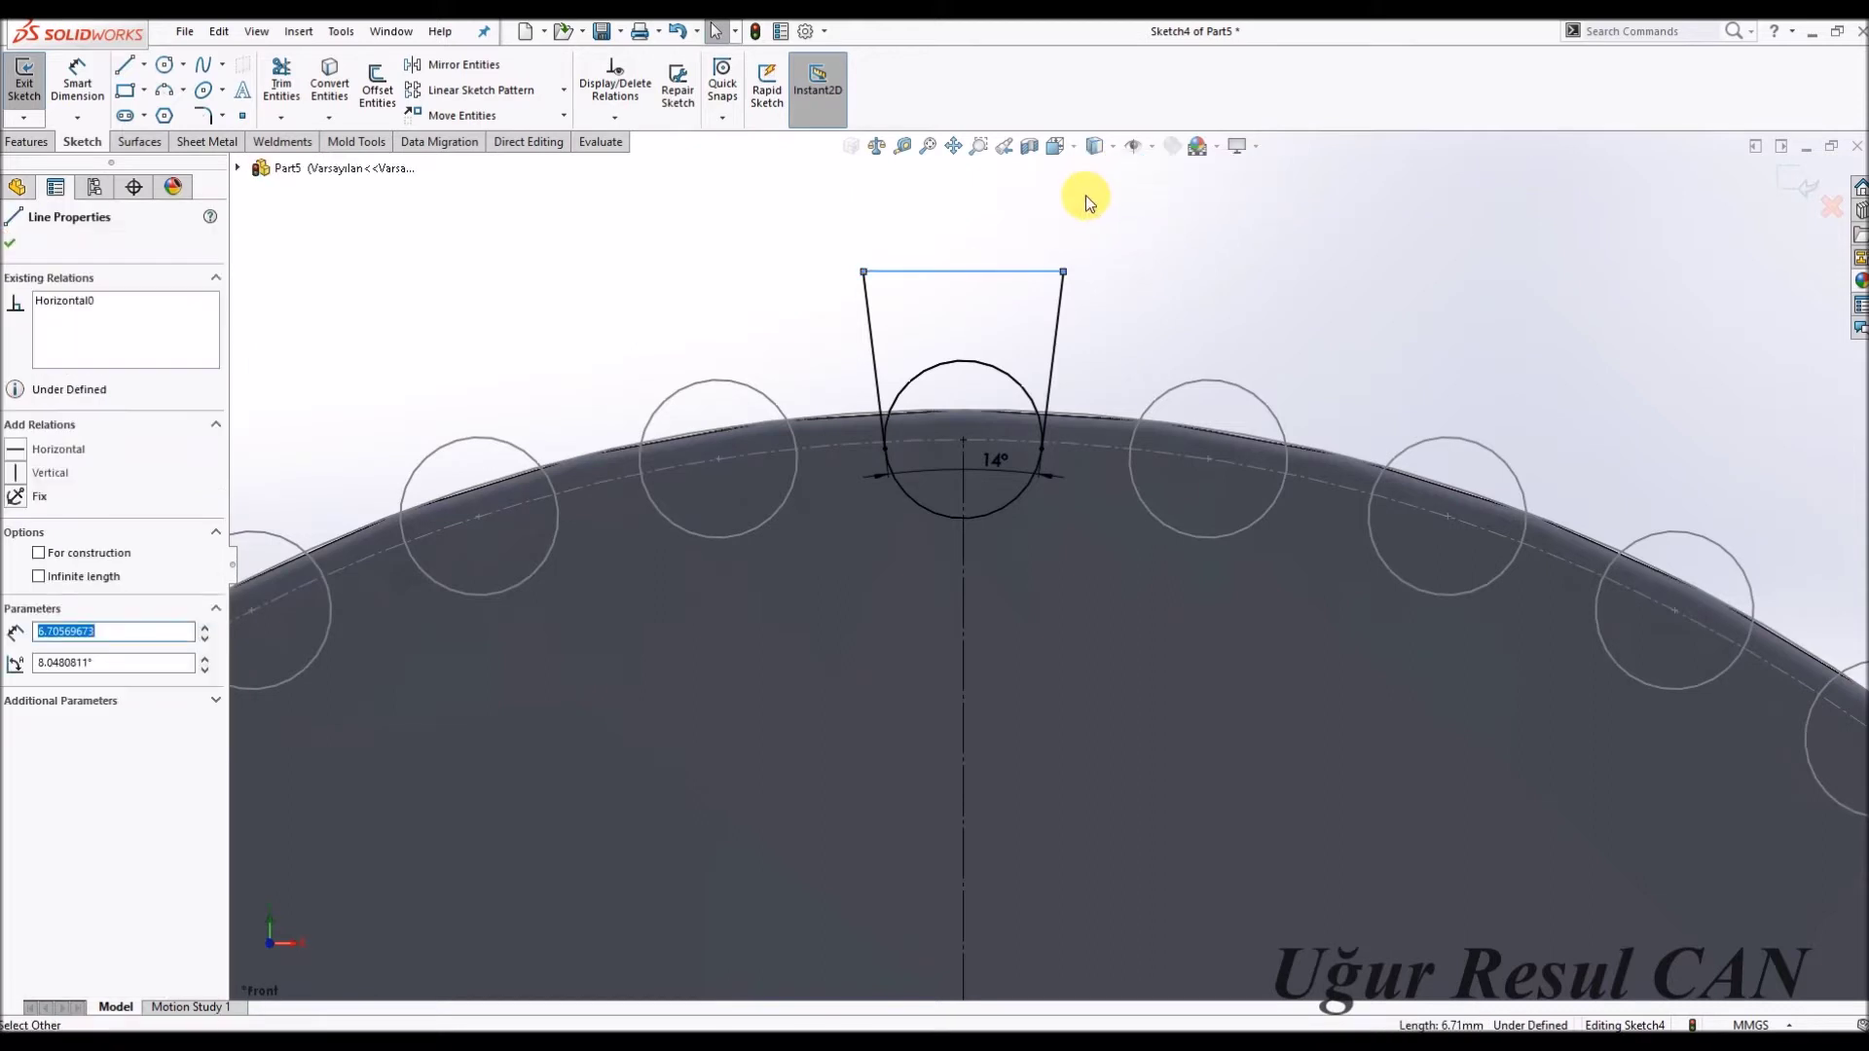
pyautogui.press('Escape')
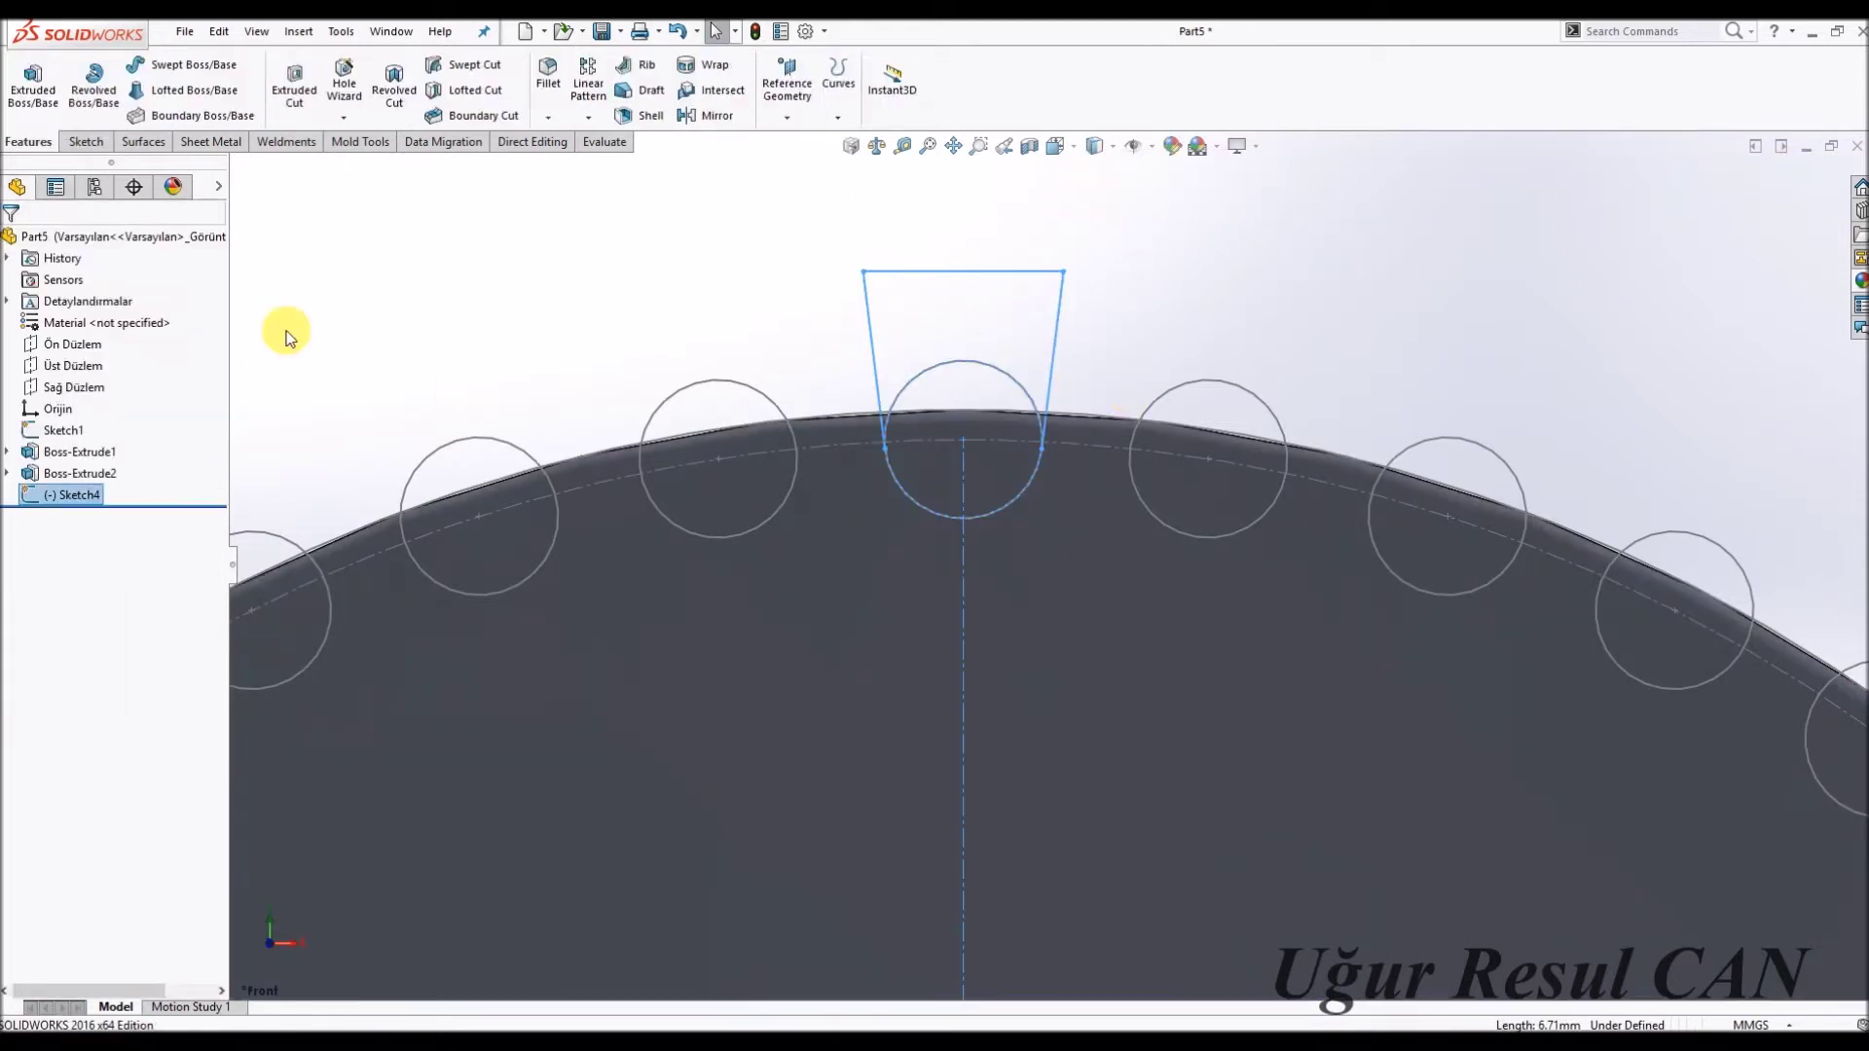
pyautogui.click(304, 93)
# Extrude-cut the trapezoid, circle and one more Sketch4 region to form the tooth groove.
pyautogui.click(935, 342)
pyautogui.click(951, 388)
pyautogui.click(934, 471)
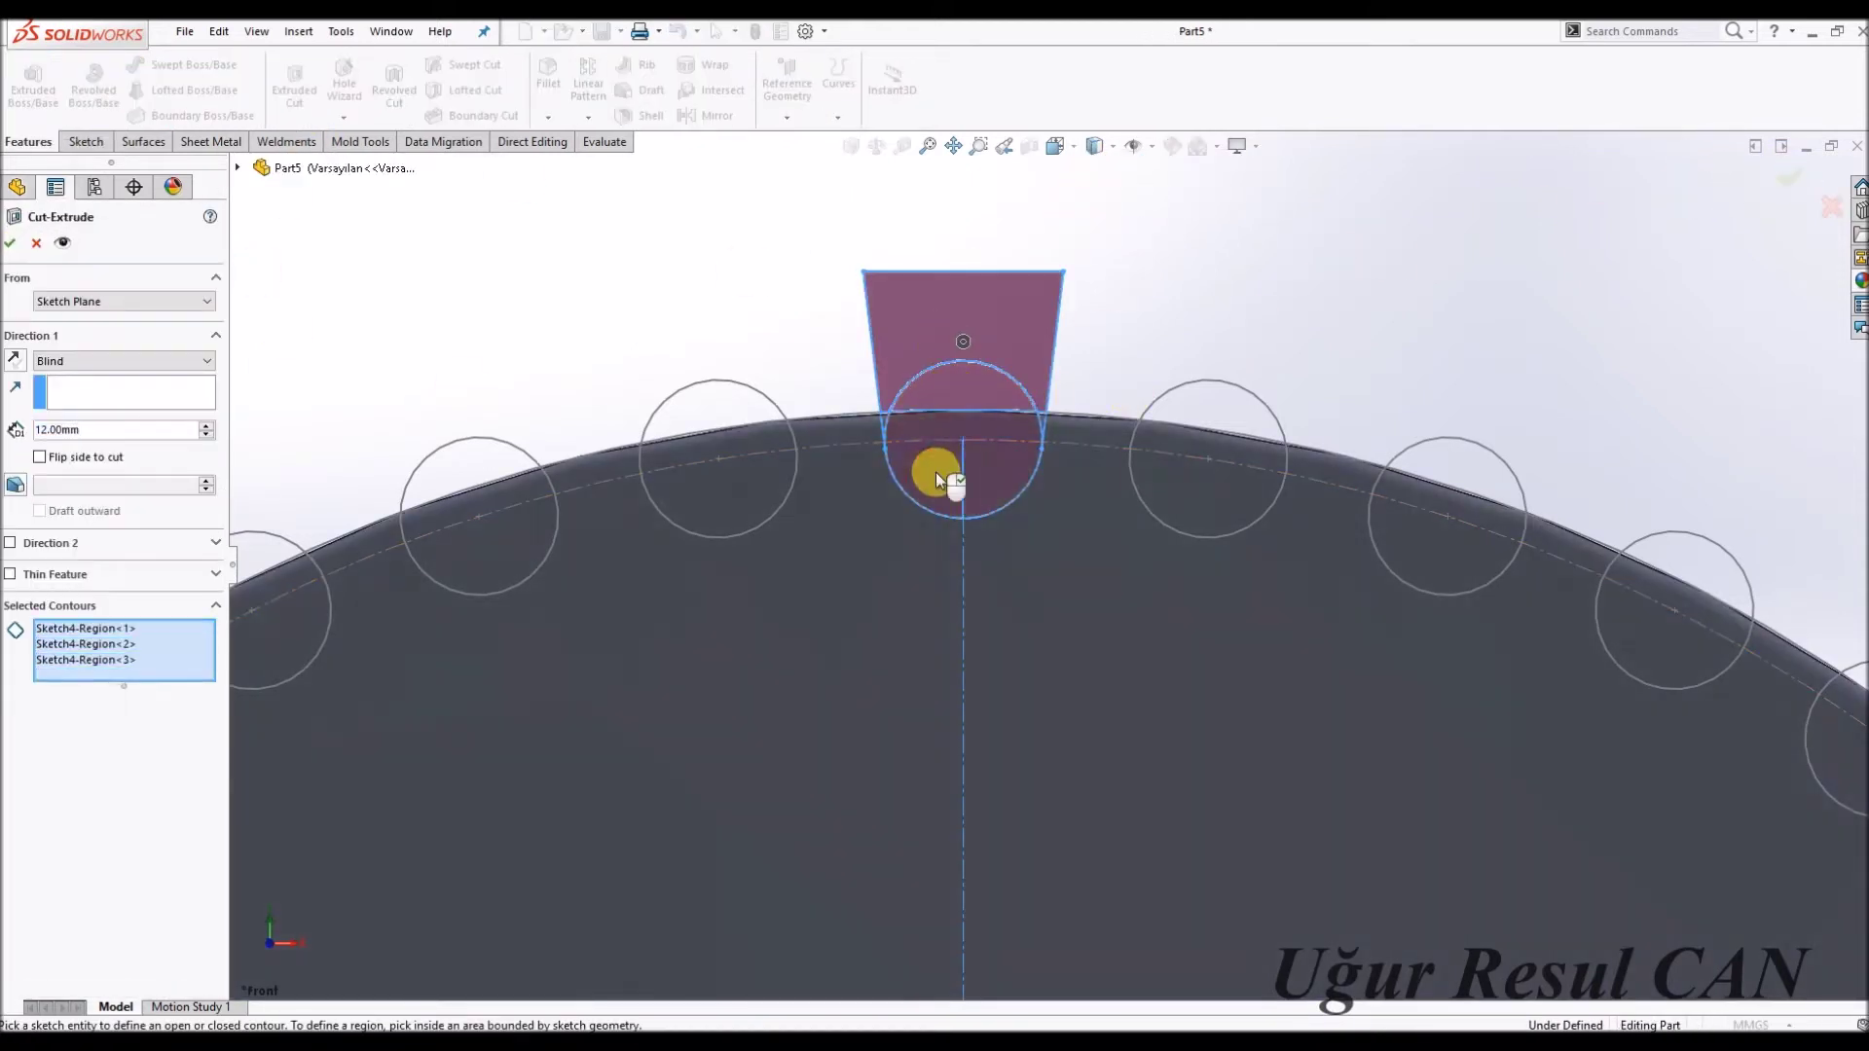
pyautogui.click(12, 250)
pyautogui.moveTo(949, 428); pyautogui.dragTo(949, 533, button='middle')
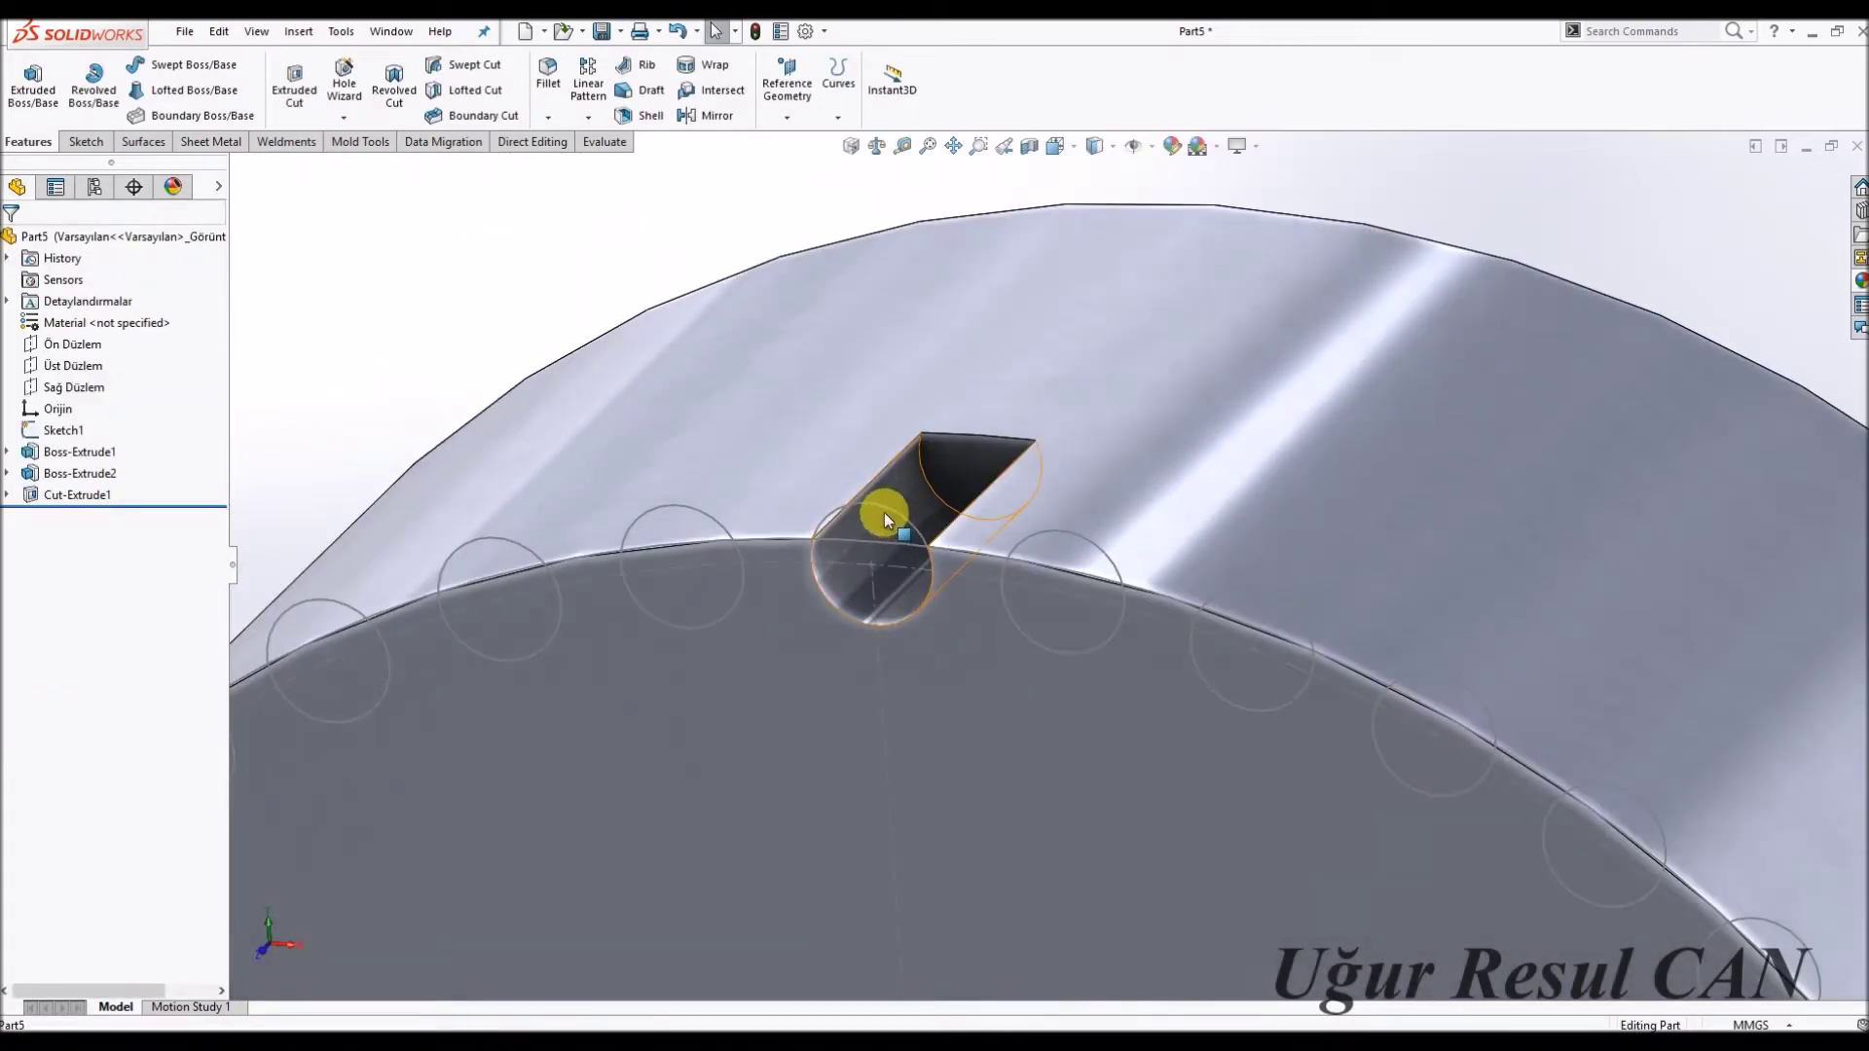
# Edit Cut-Extrude1 and add the full circle and remaining Sketch4 regions to the cut.
pyautogui.click(58, 432)
pyautogui.scroll(3, 354, 325)
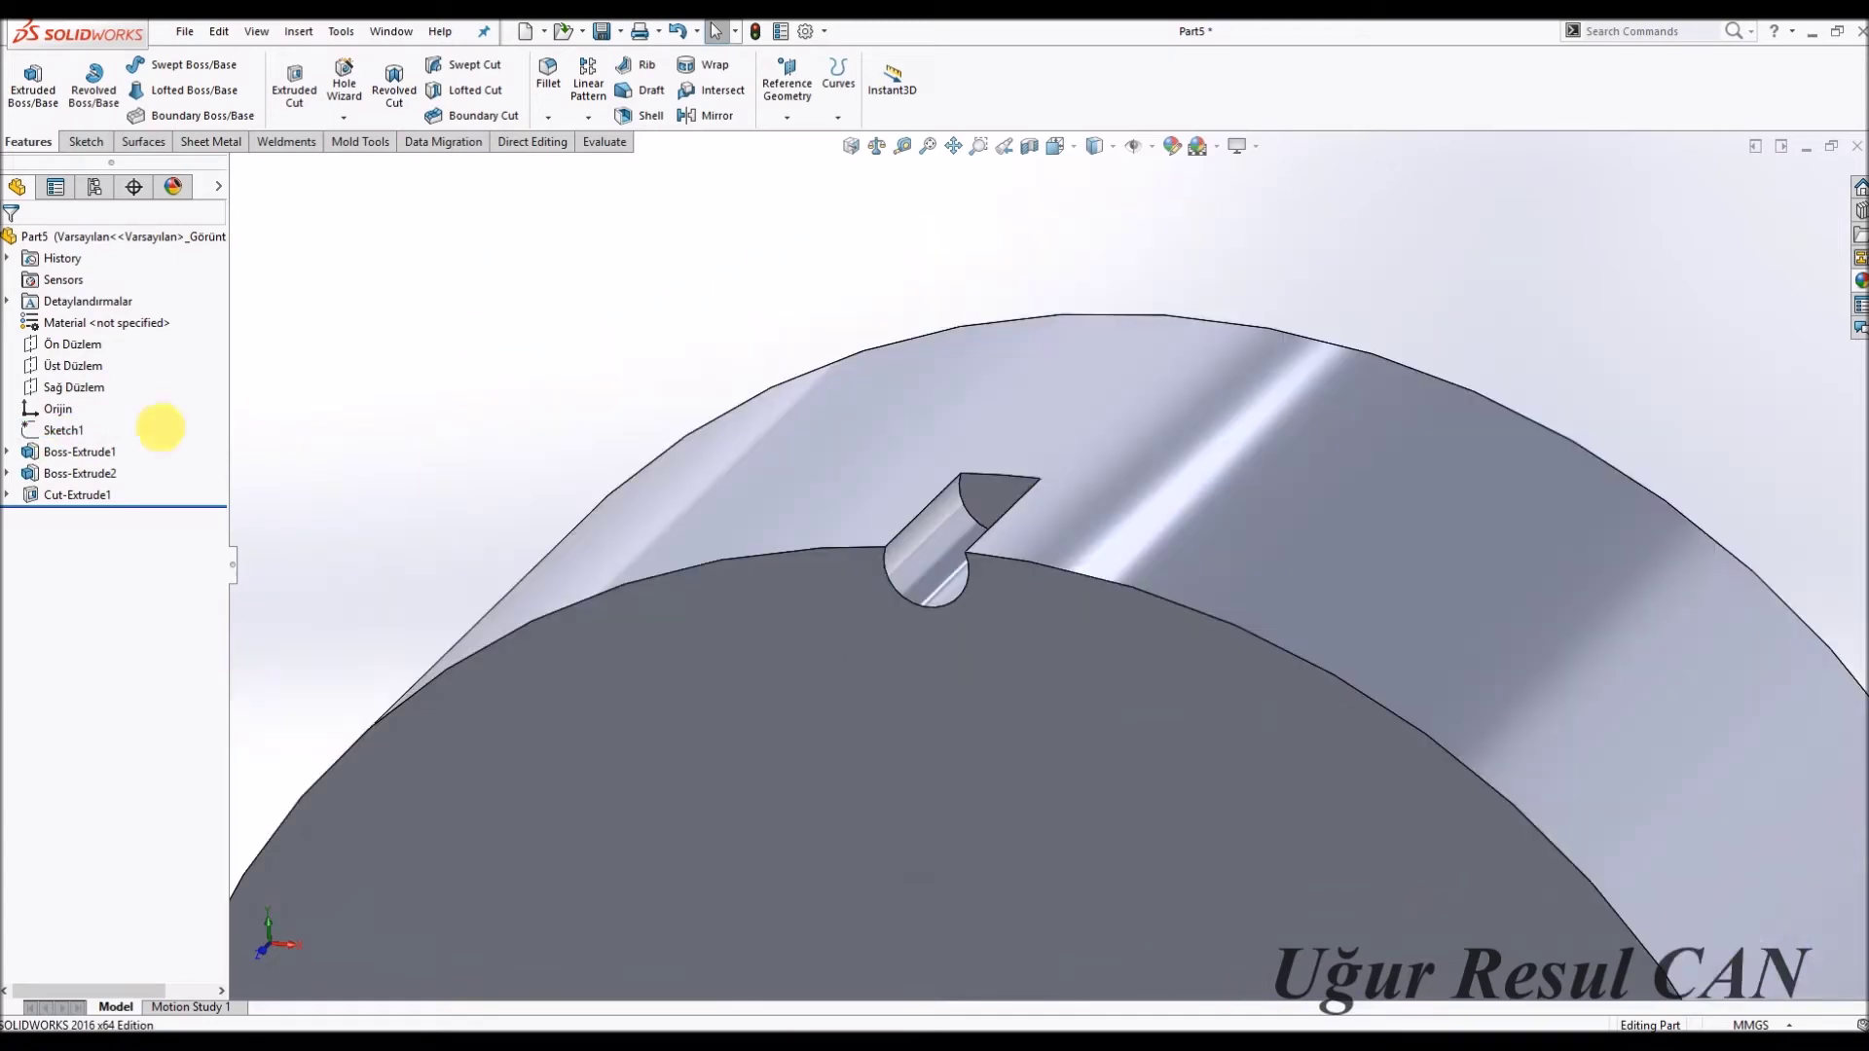
pyautogui.click(76, 494)
pyautogui.click(936, 554)
pyautogui.scroll(-5, 907, 547)
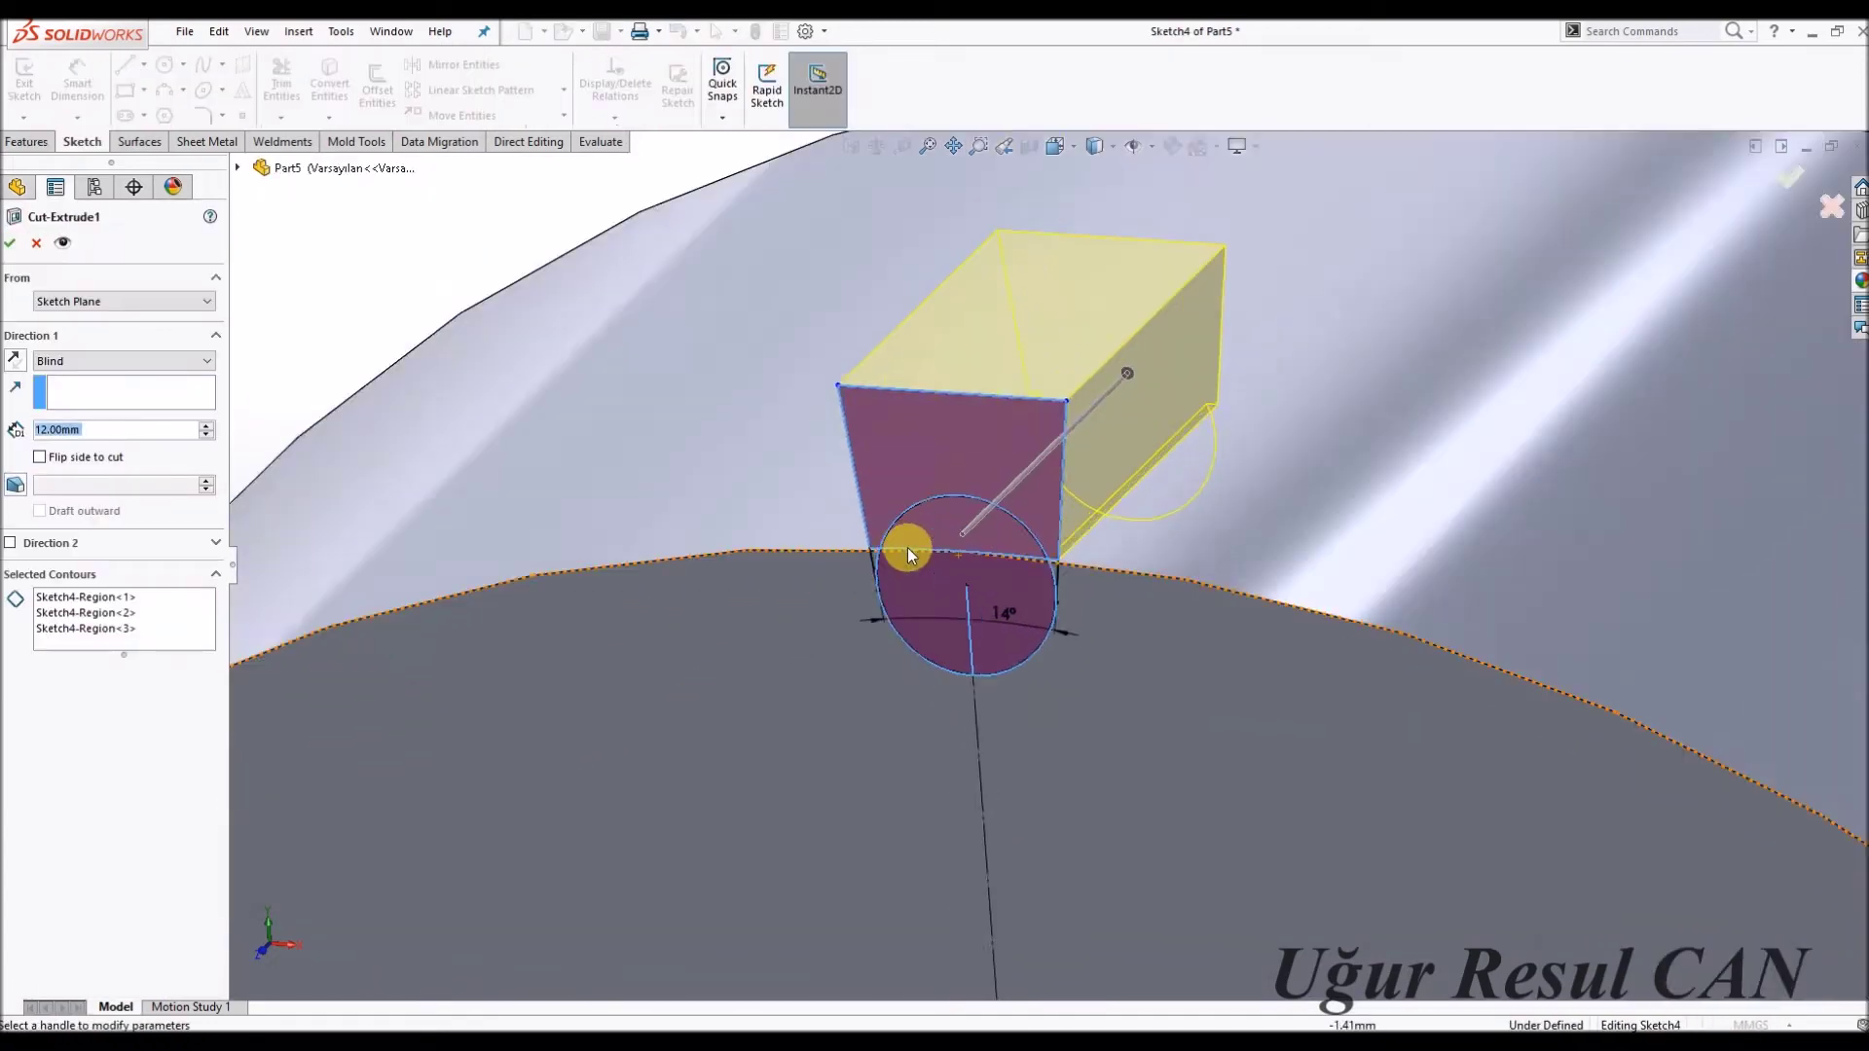
pyautogui.scroll(-2, 910, 574)
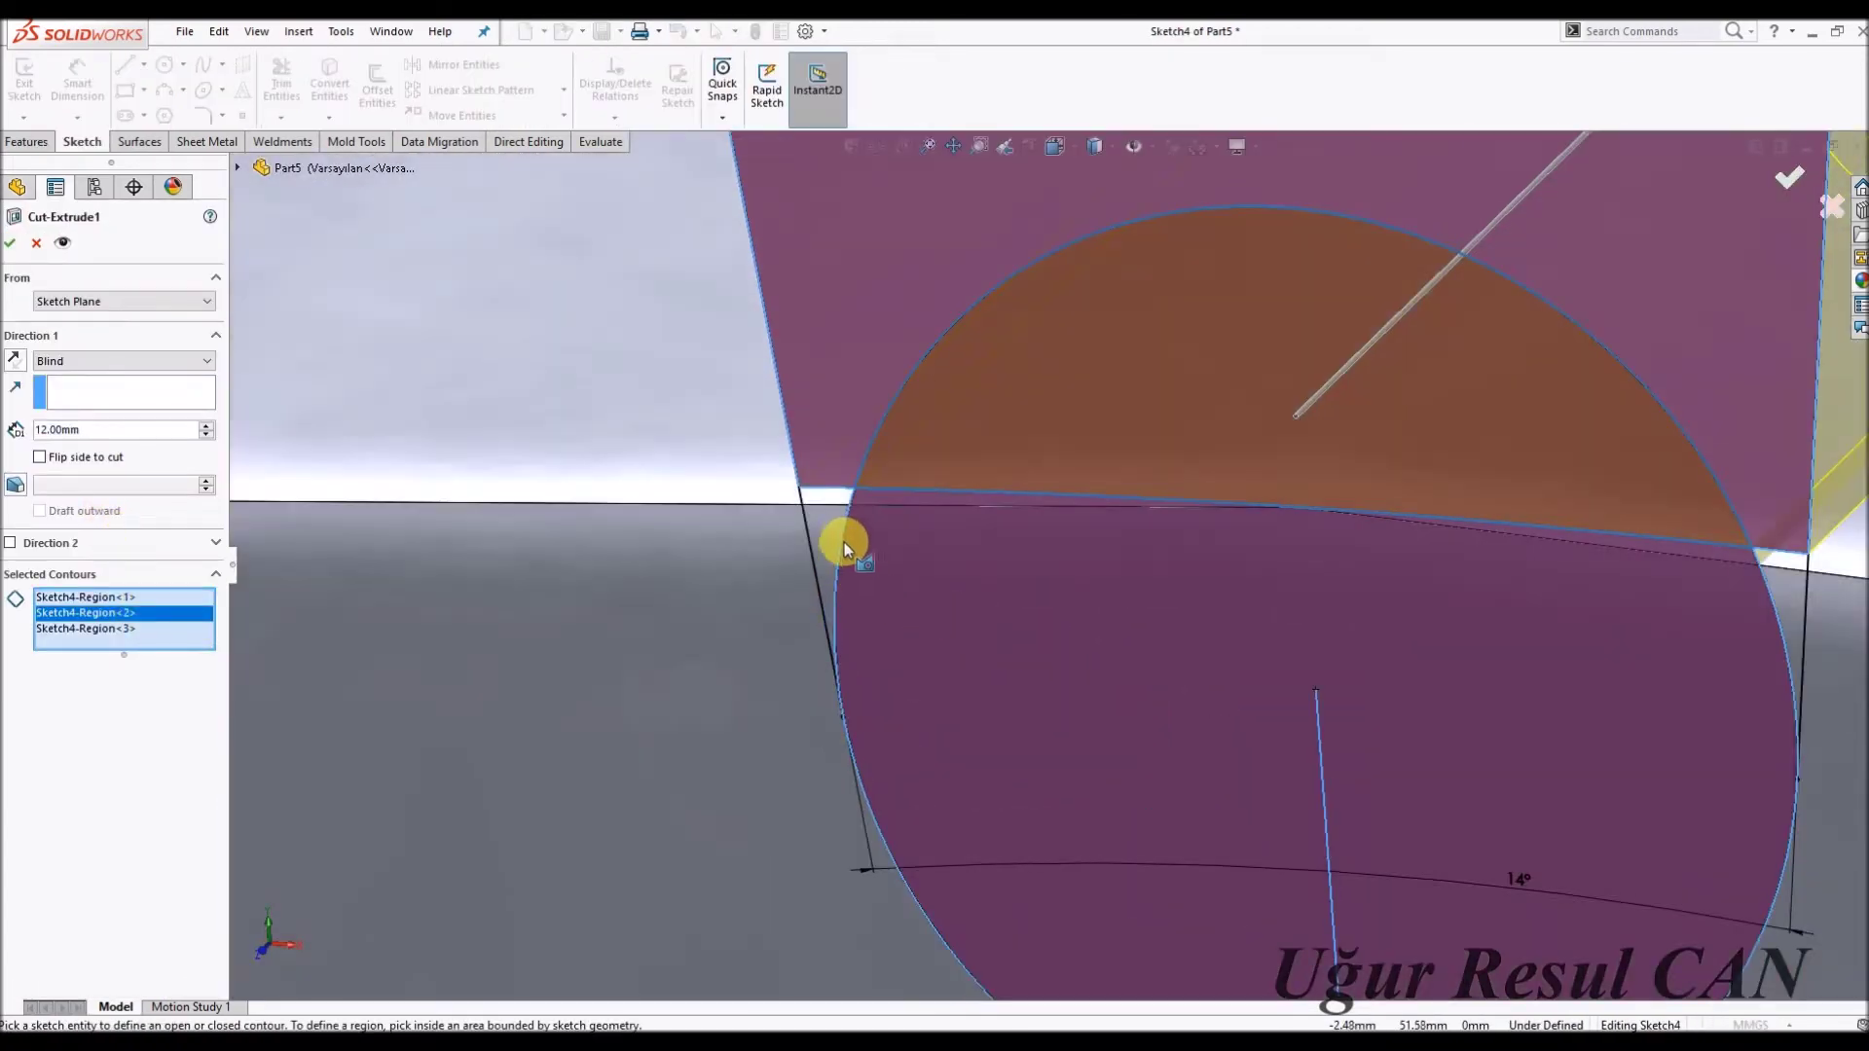
pyautogui.click(838, 525)
pyautogui.scroll(1, 1071, 560)
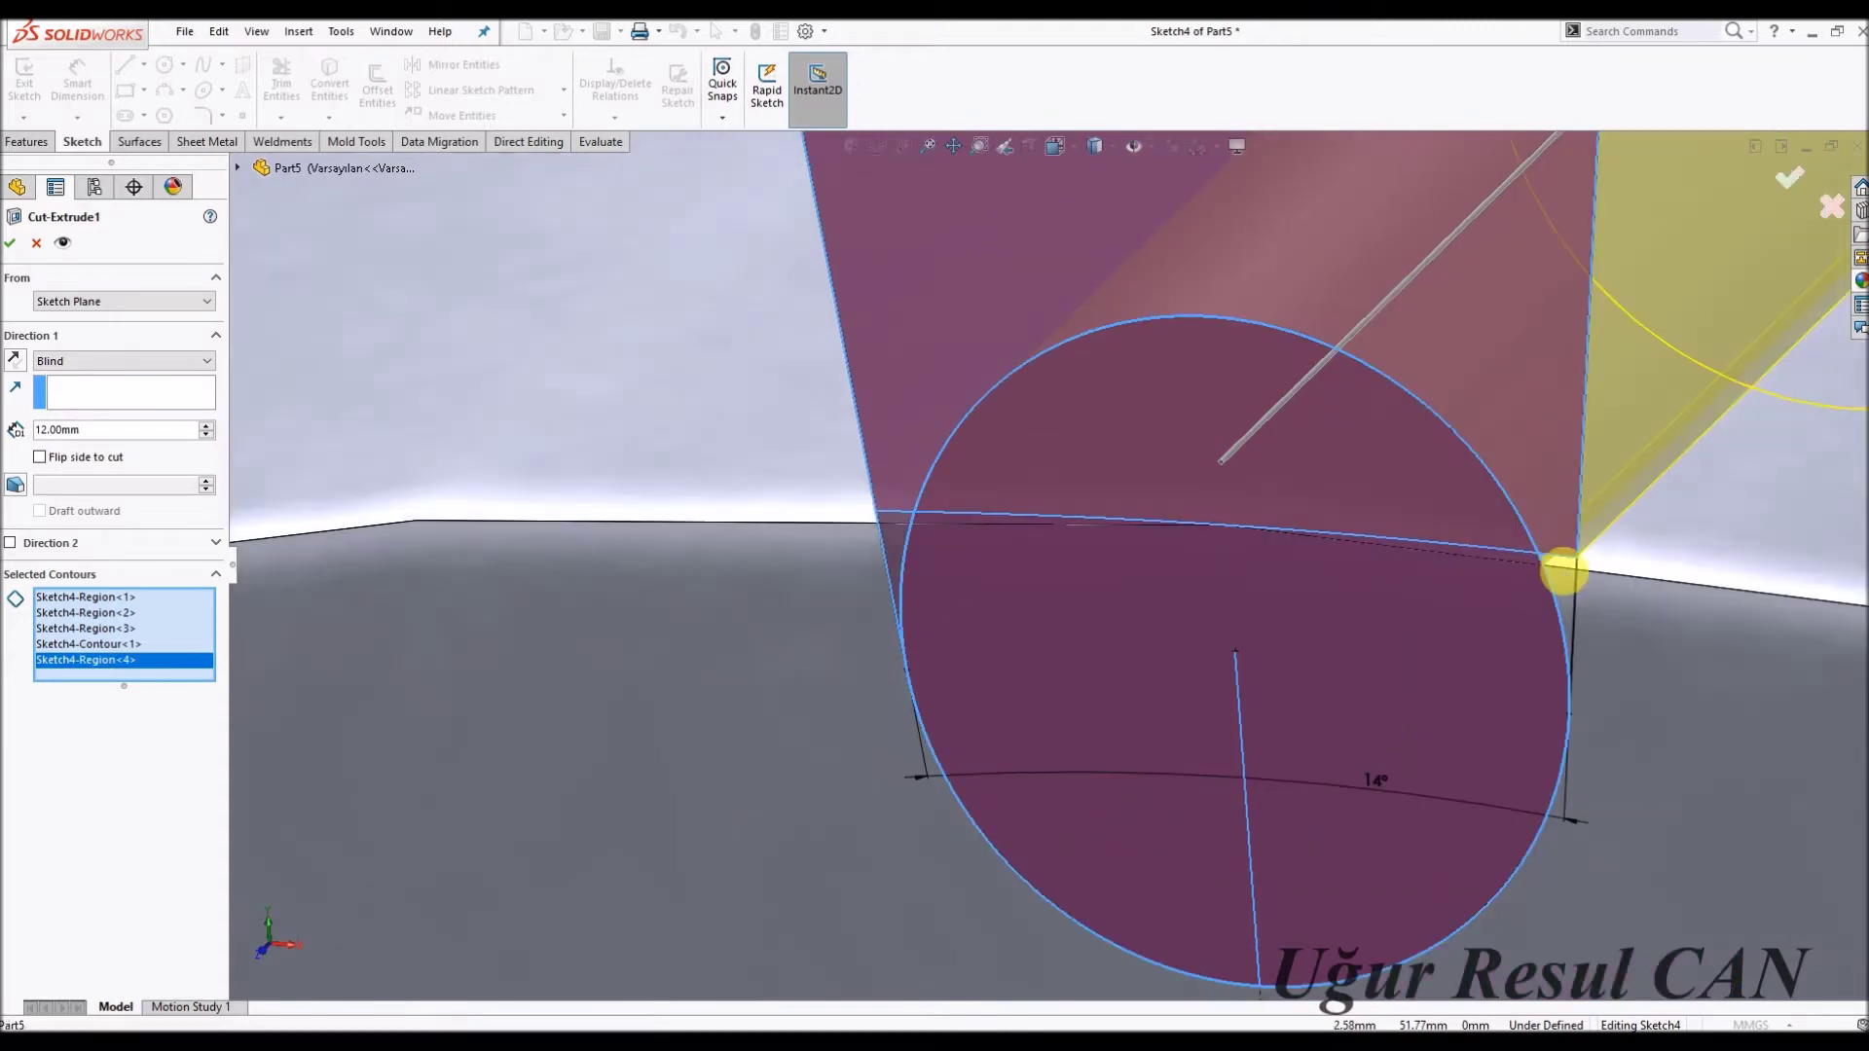
pyautogui.click(1562, 572)
# Set Cut-Extrude1's end condition to Through All and accept the edited groove cut.
pyautogui.click(107, 362)
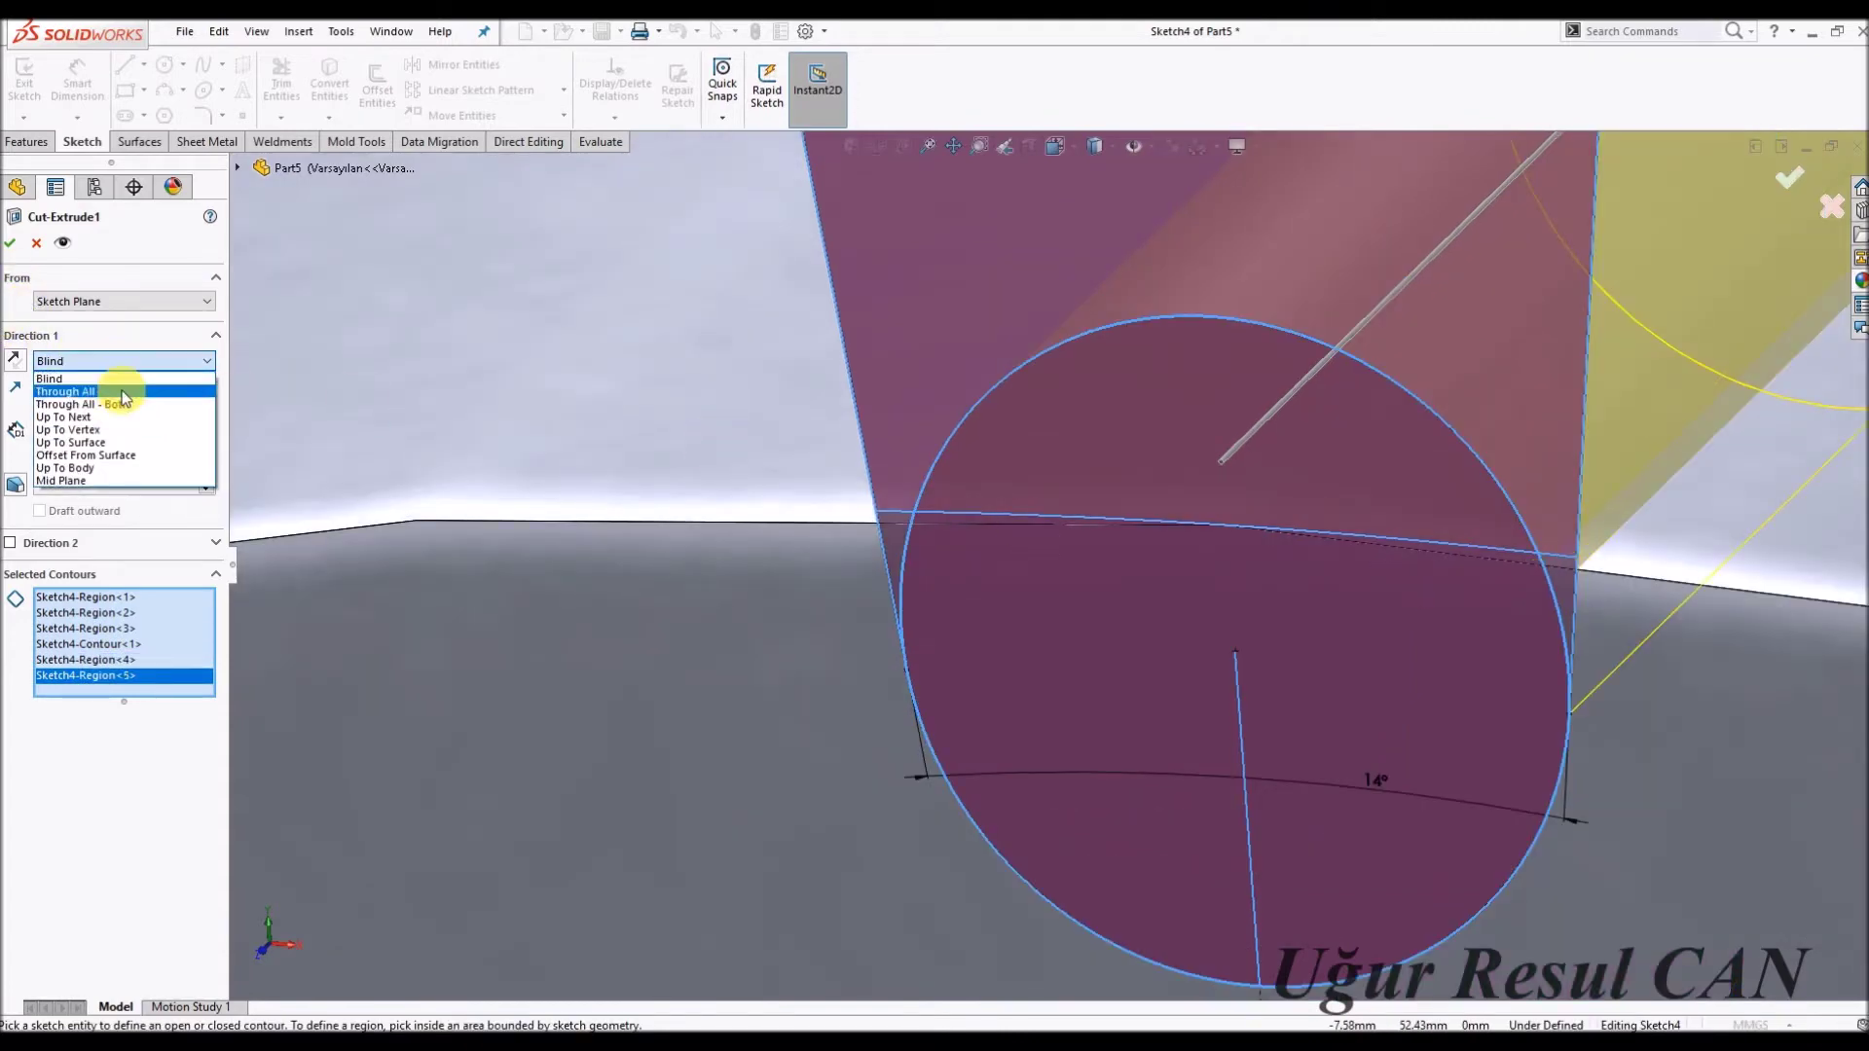
pyautogui.press('Return')
pyautogui.scroll(5, 884, 417)
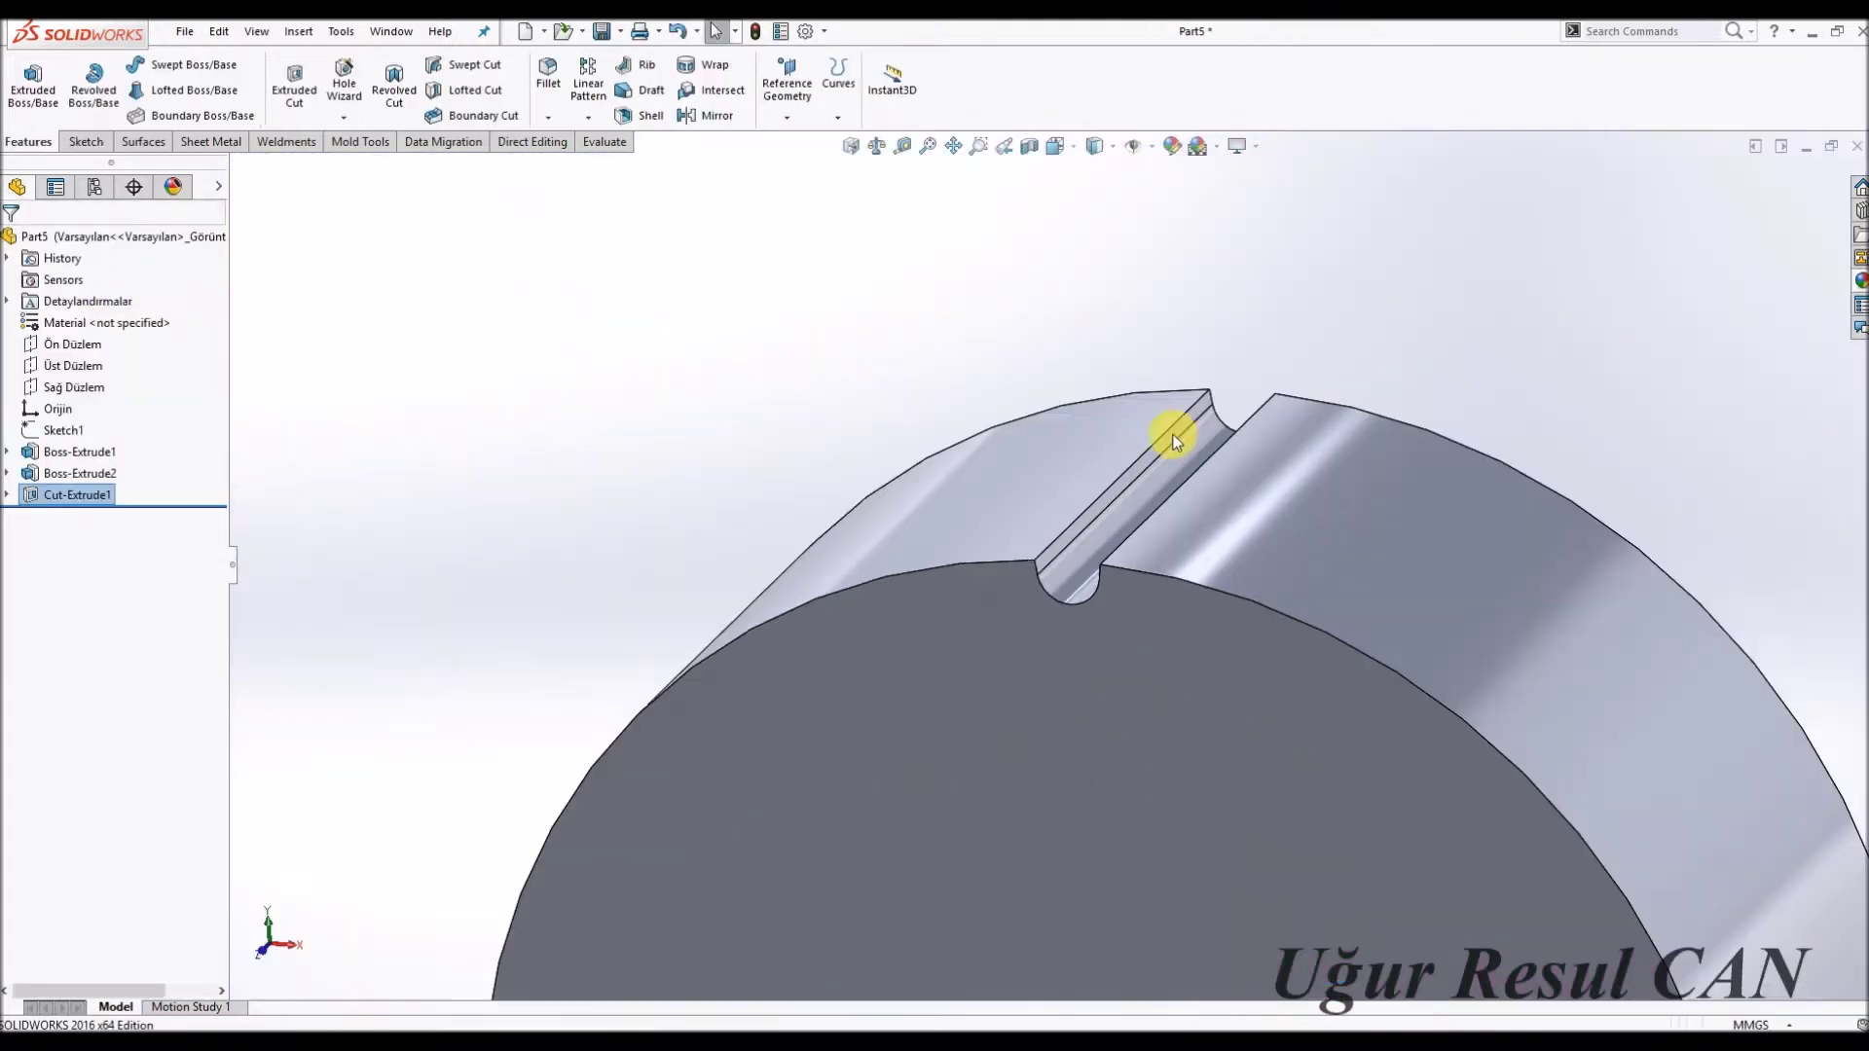
pyautogui.click(1134, 460)
# Circular-pattern the groove 40 times over 360° about the pulley's rim edge.
pyautogui.click(588, 118)
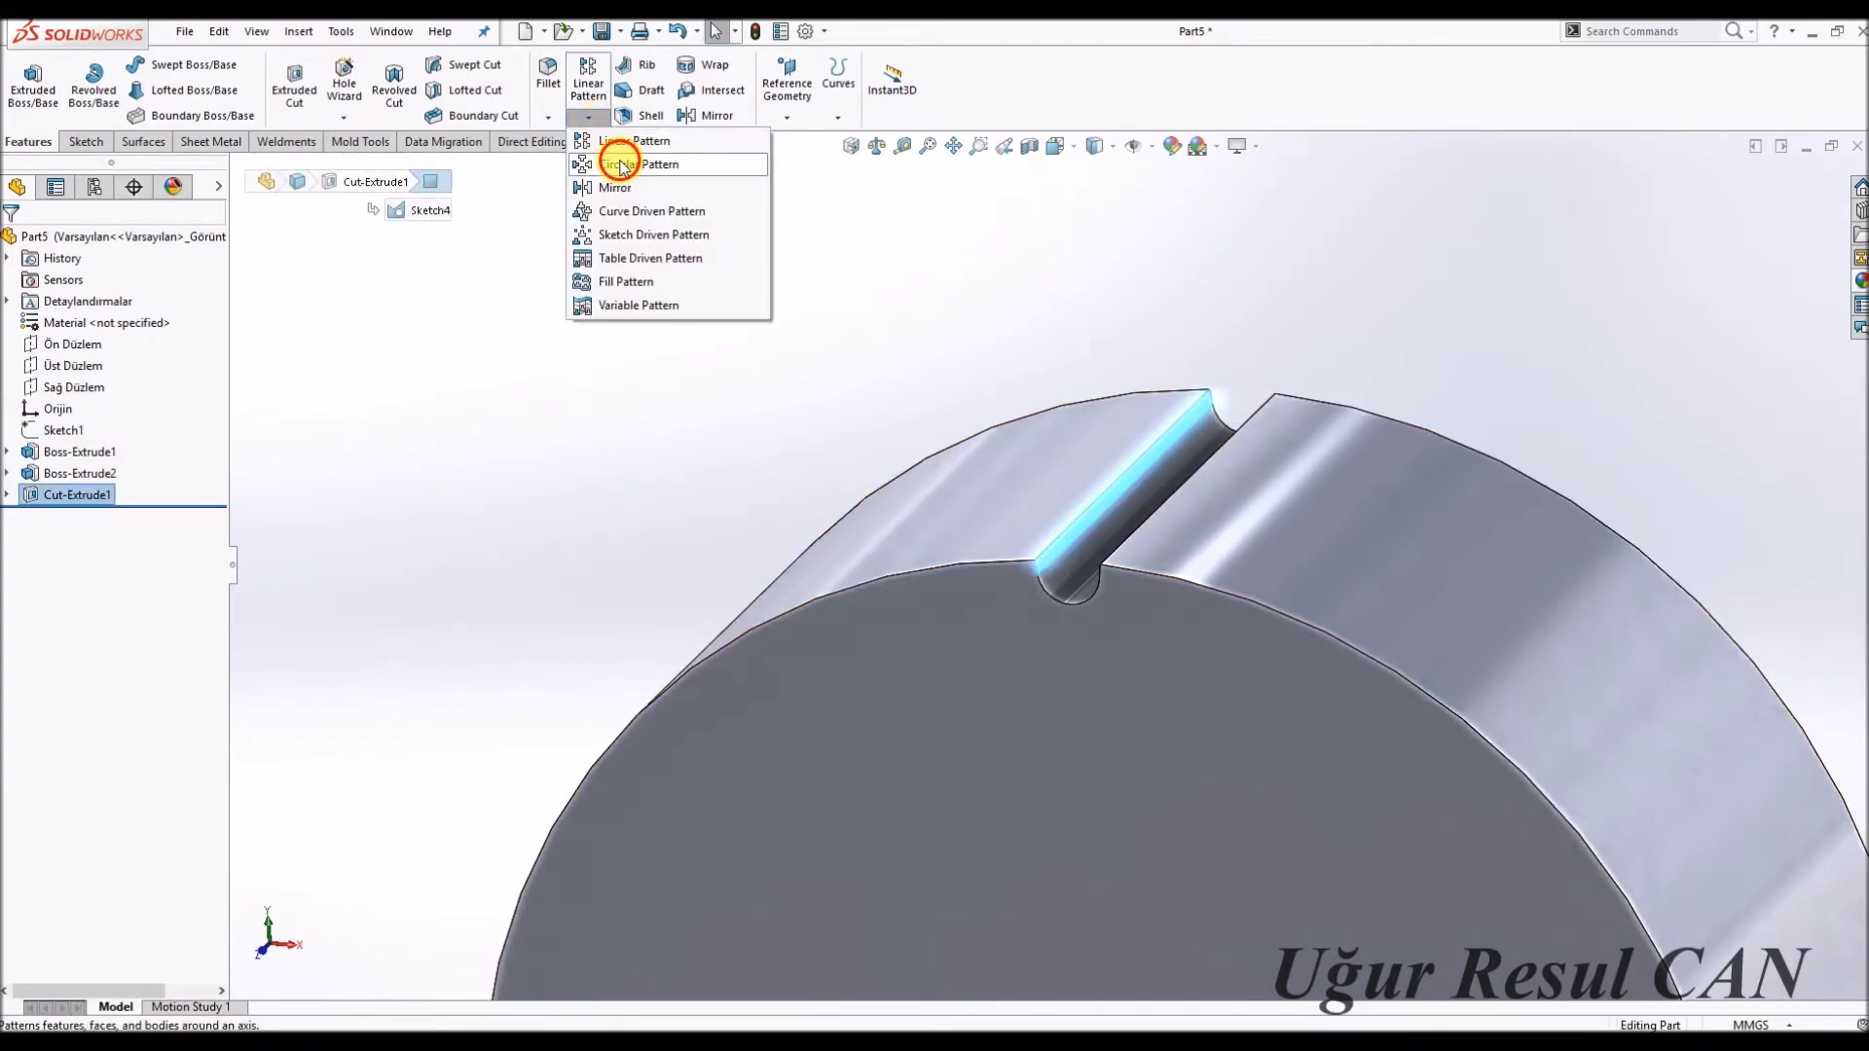
pyautogui.click(631, 177)
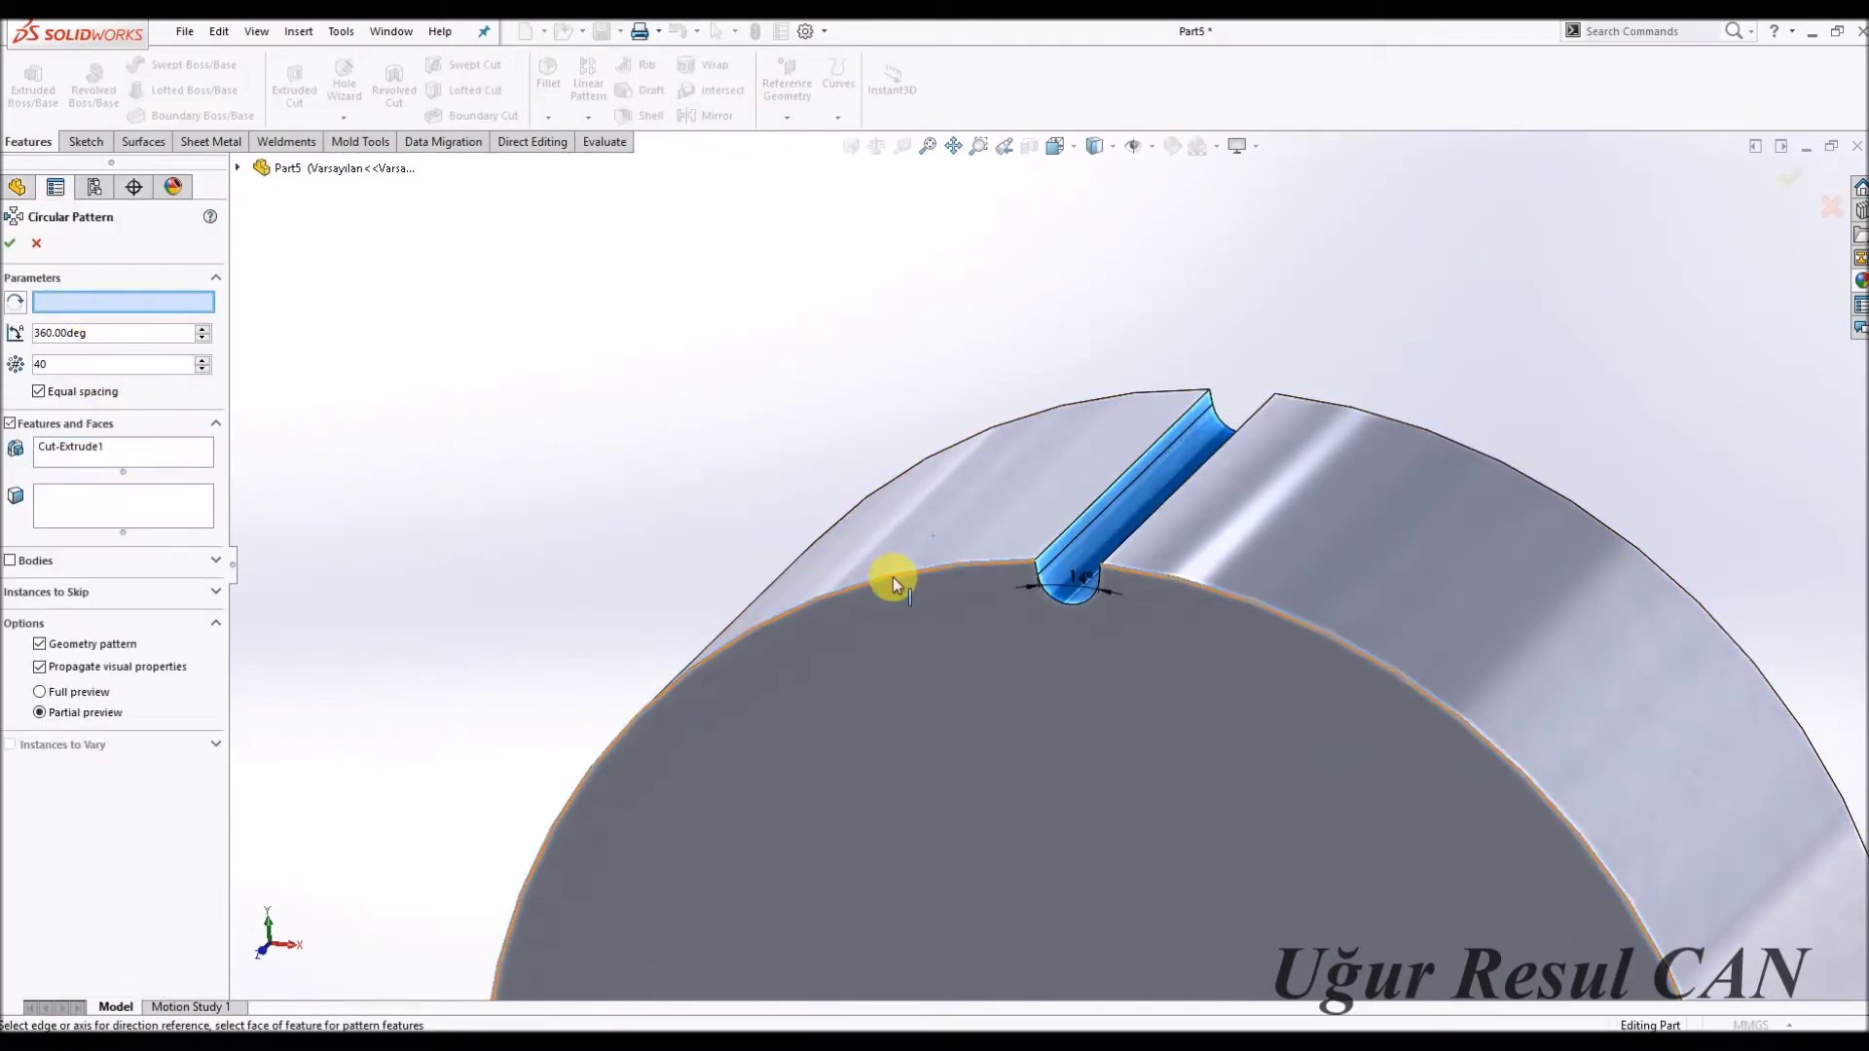
pyautogui.click(889, 588)
pyautogui.scroll(3, 1093, 573)
pyautogui.press('Return')
pyautogui.moveTo(1252, 647)
pyautogui.mouseDown(button='middle')
pyautogui.moveTo(1052, 764)
pyautogui.moveTo(1244, 655)
pyautogui.moveTo(1326, 666)
pyautogui.moveTo(1374, 479)
pyautogui.mouseUp(button='middle')
pyautogui.scroll(-2, 1198, 516)
# Fillet the connected tooth edges with a 0.8 mm radius.
pyautogui.click(546, 82)
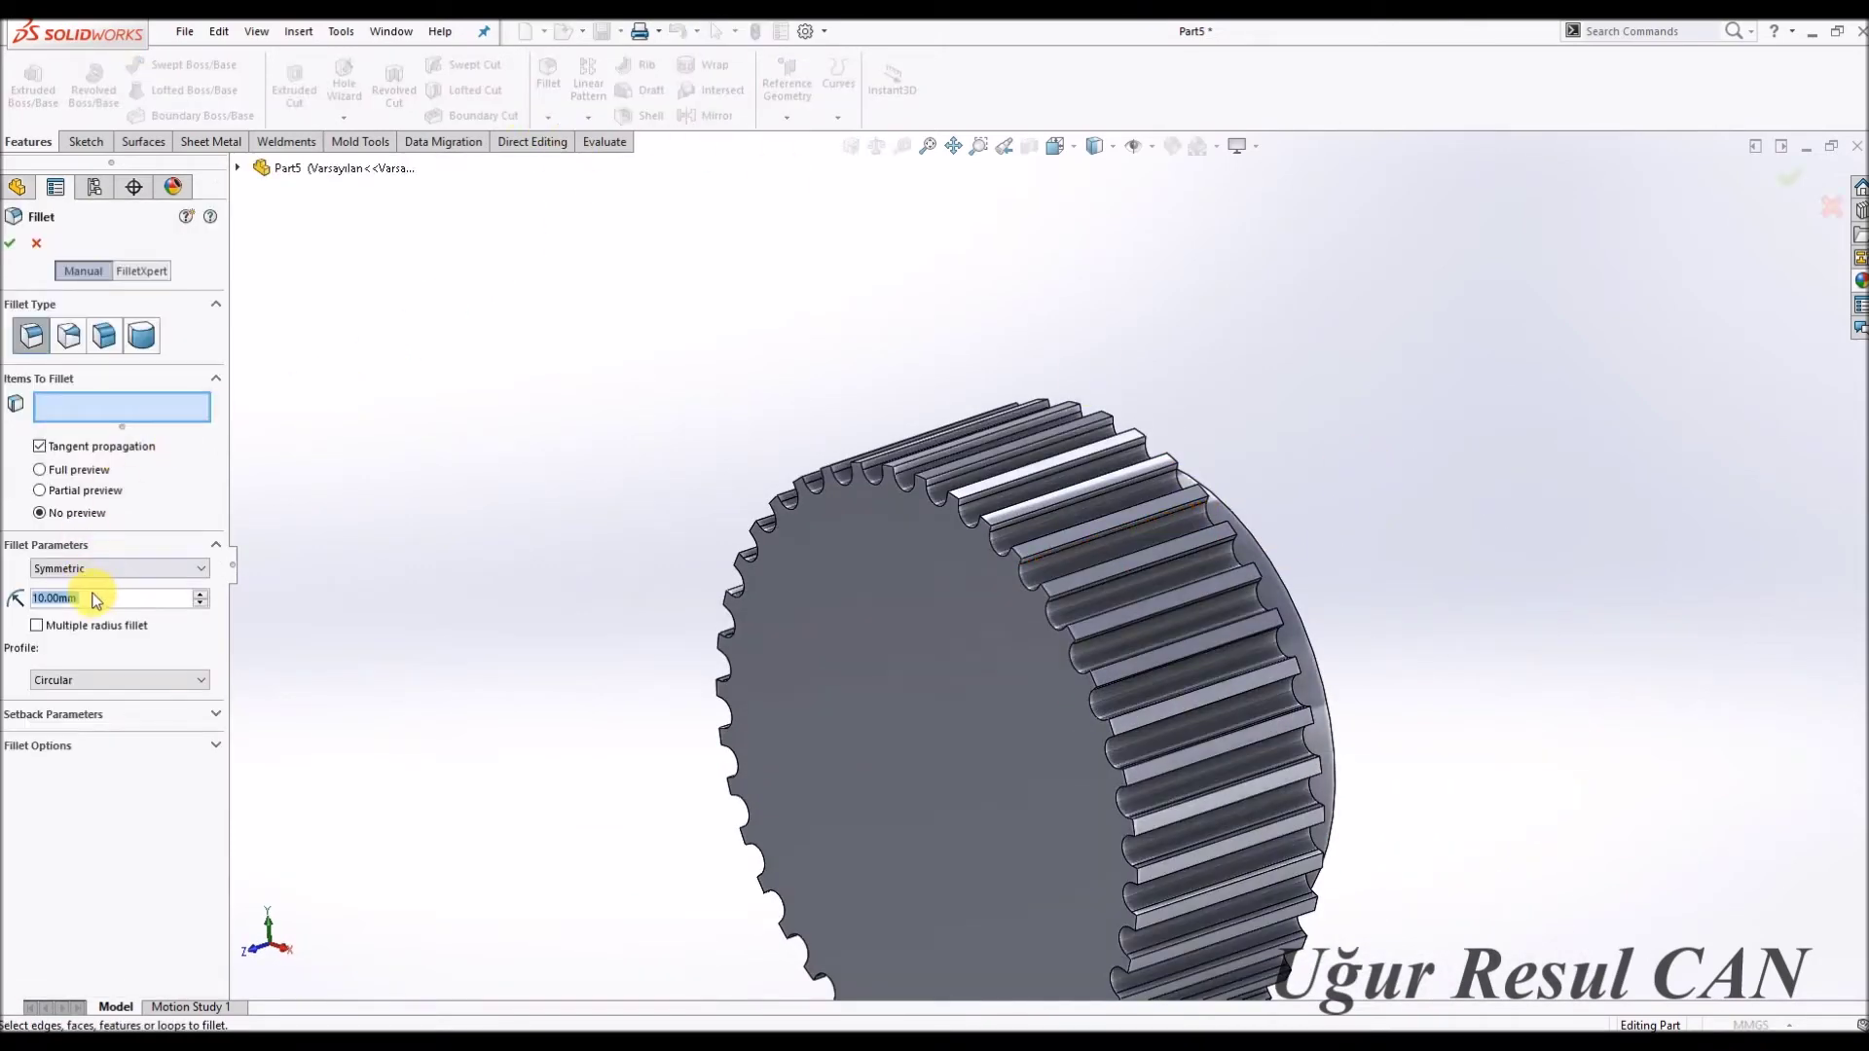
pyautogui.scroll(-1, 993, 500)
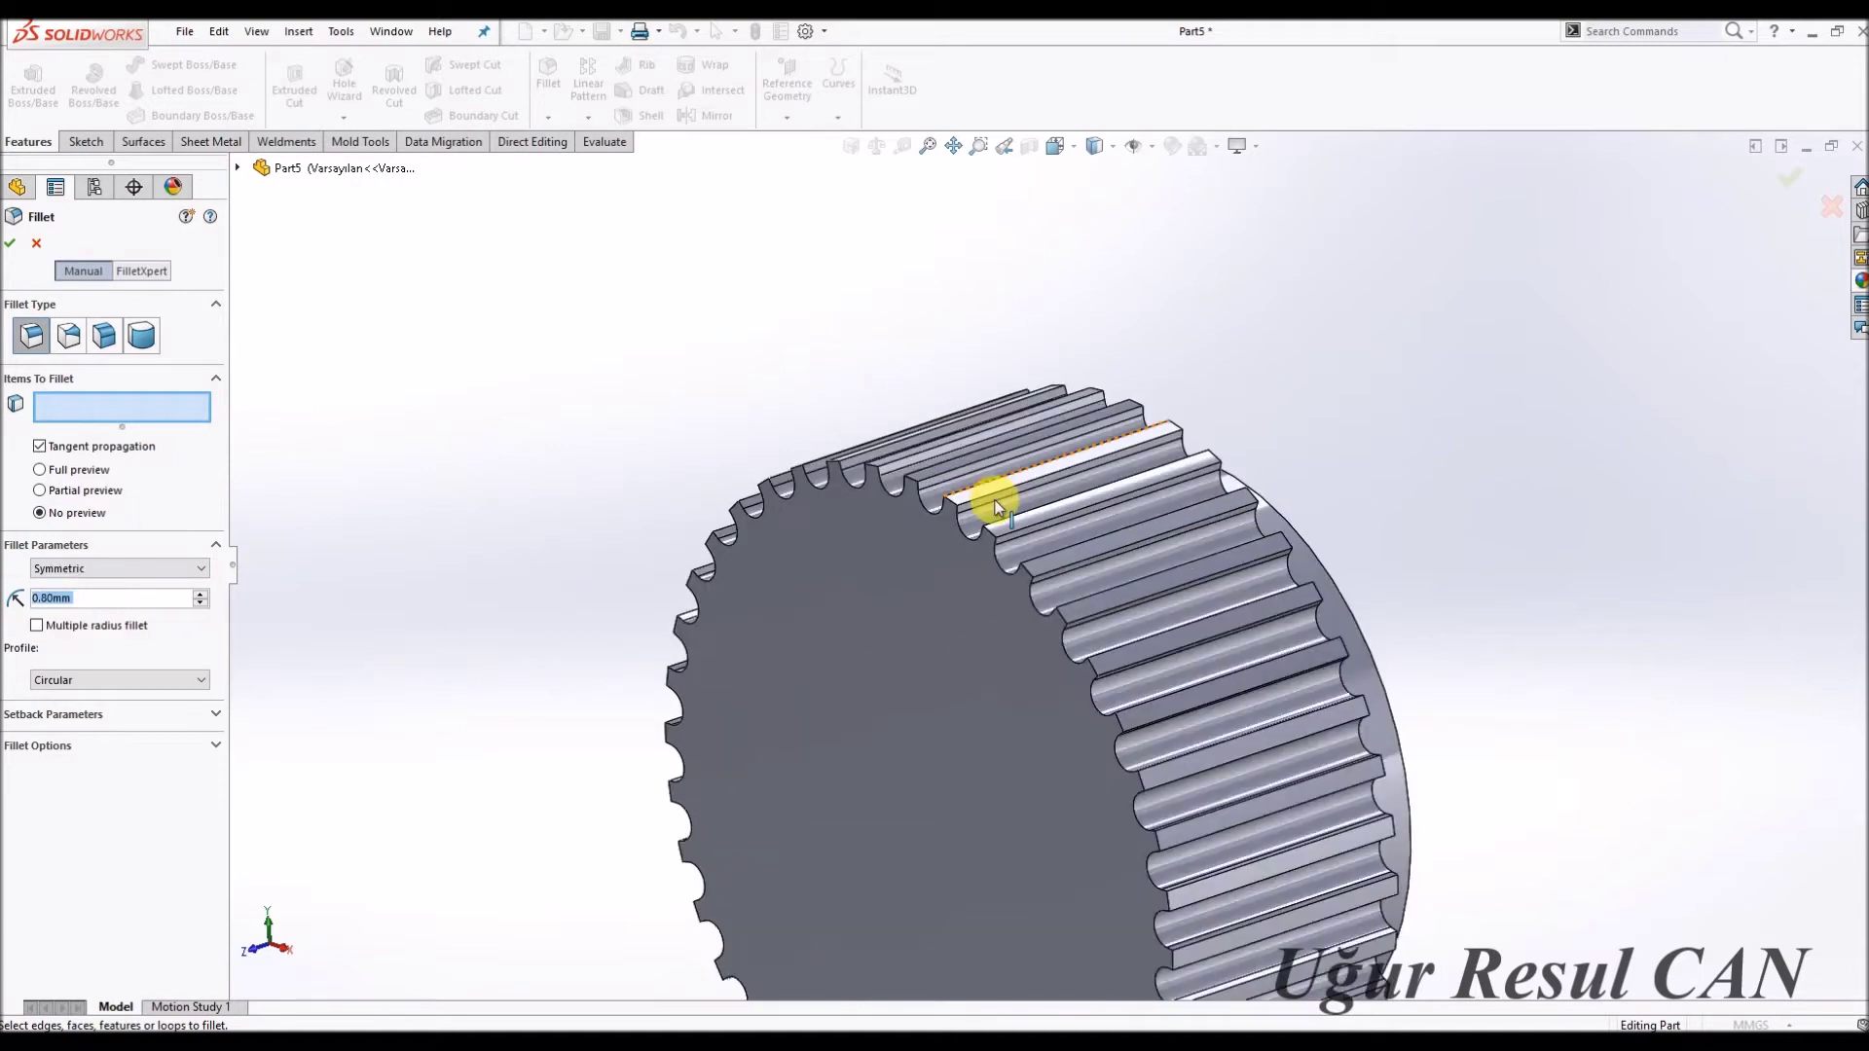
pyautogui.scroll(-2, 993, 500)
pyautogui.click(997, 499)
pyautogui.moveTo(1096, 443)
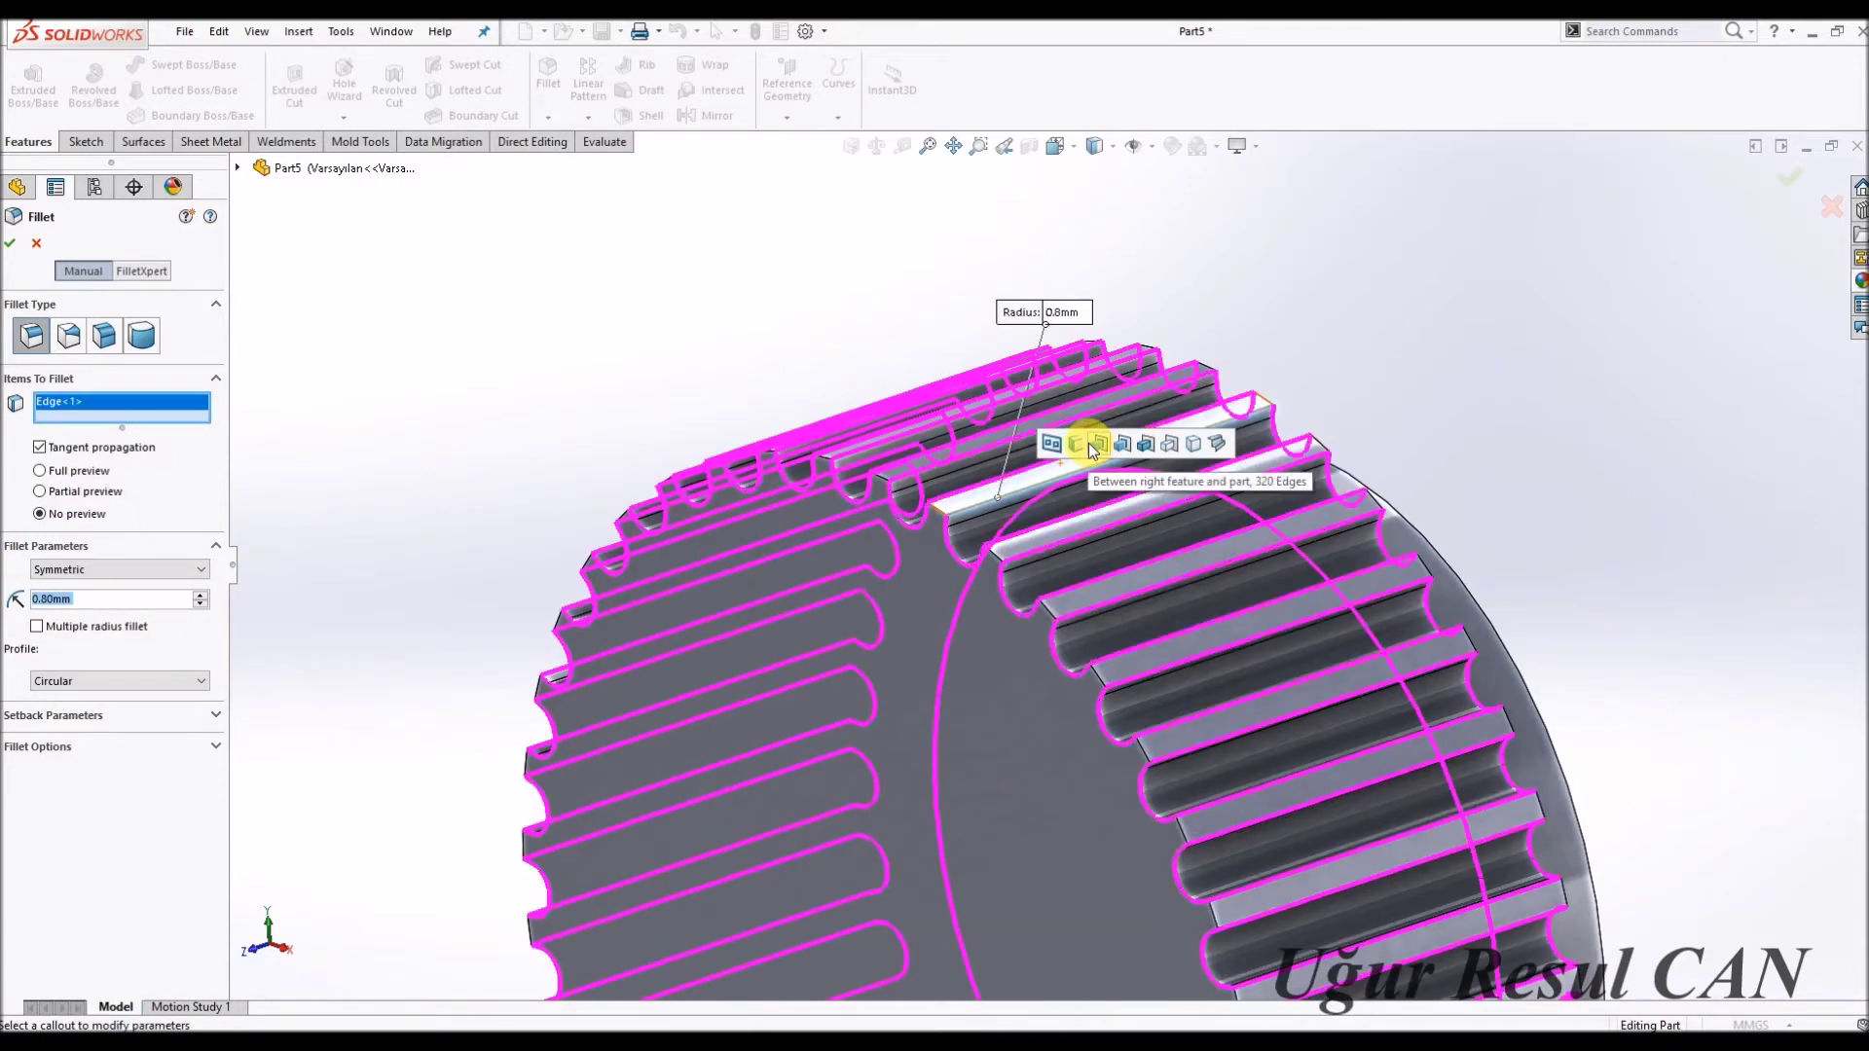
pyautogui.click(1076, 444)
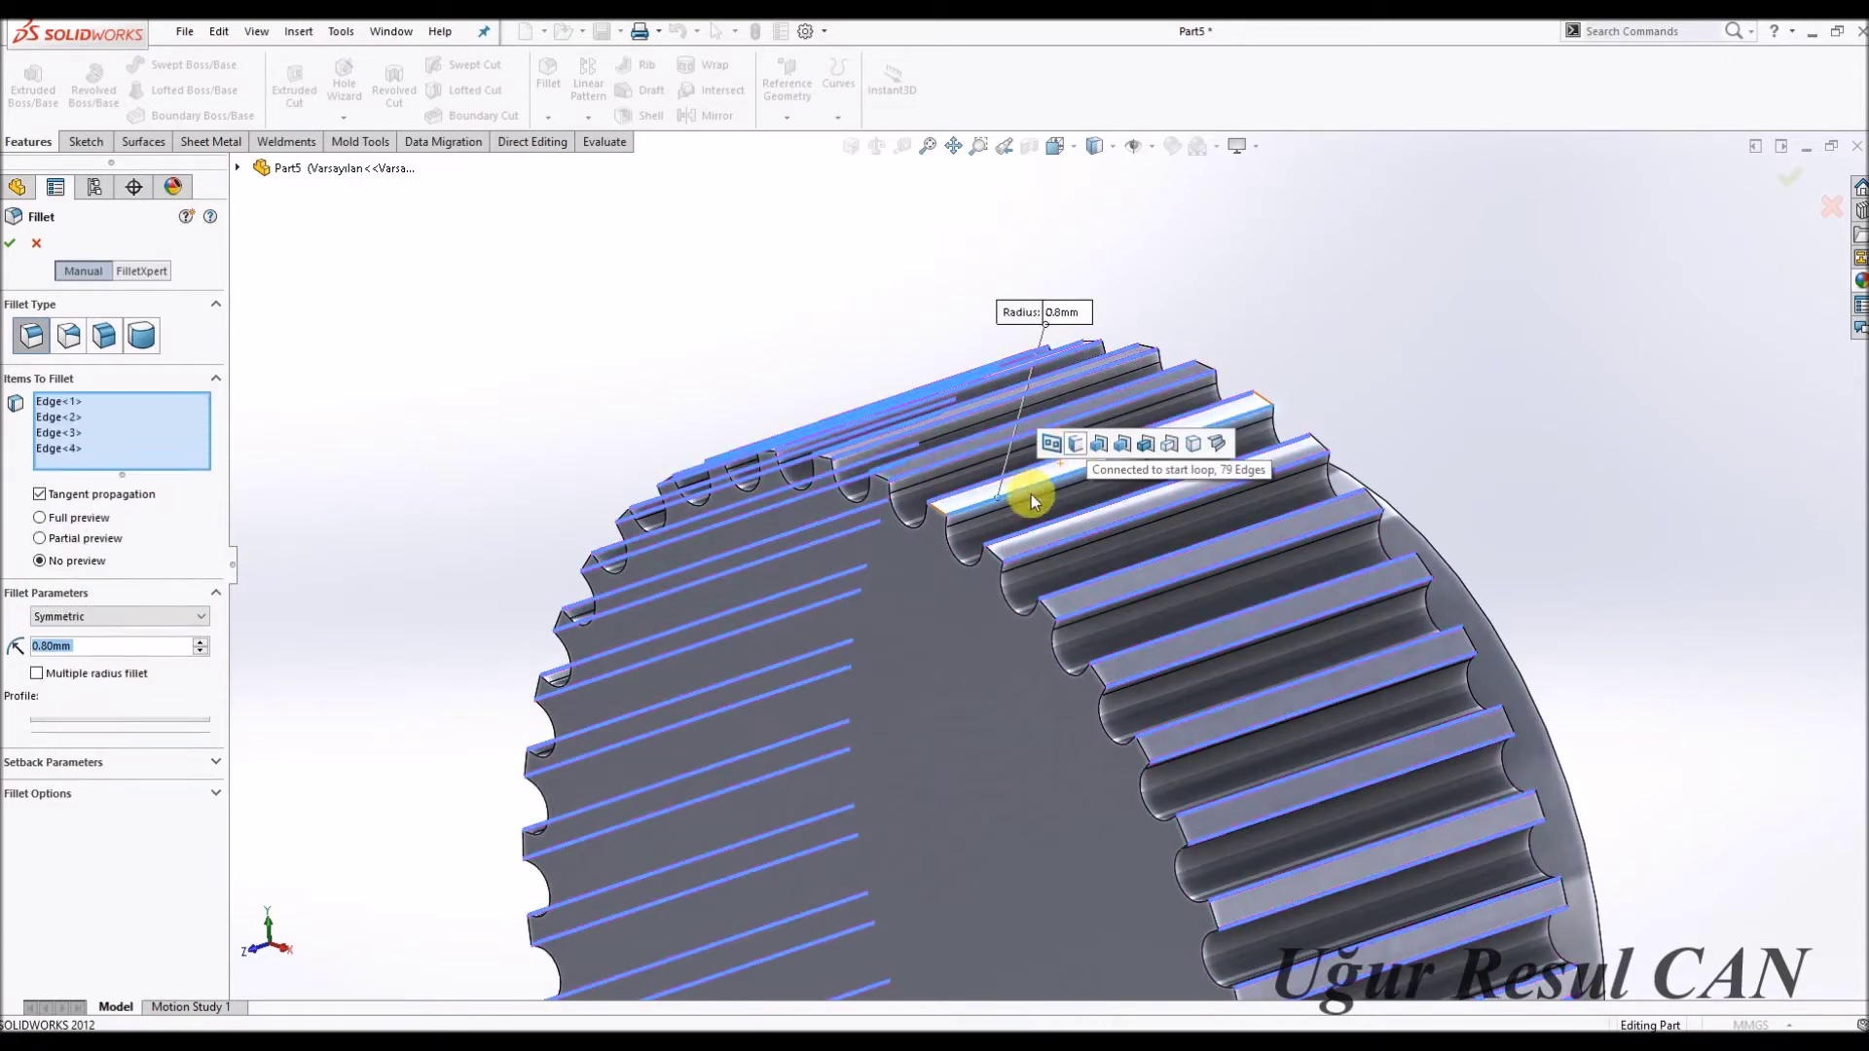
pyautogui.click(12, 243)
pyautogui.moveTo(730, 382)
pyautogui.mouseDown(button='middle')
pyautogui.moveTo(1035, 707)
pyautogui.moveTo(1022, 530)
pyautogui.mouseUp(button='middle')
pyautogui.click(1056, 146)
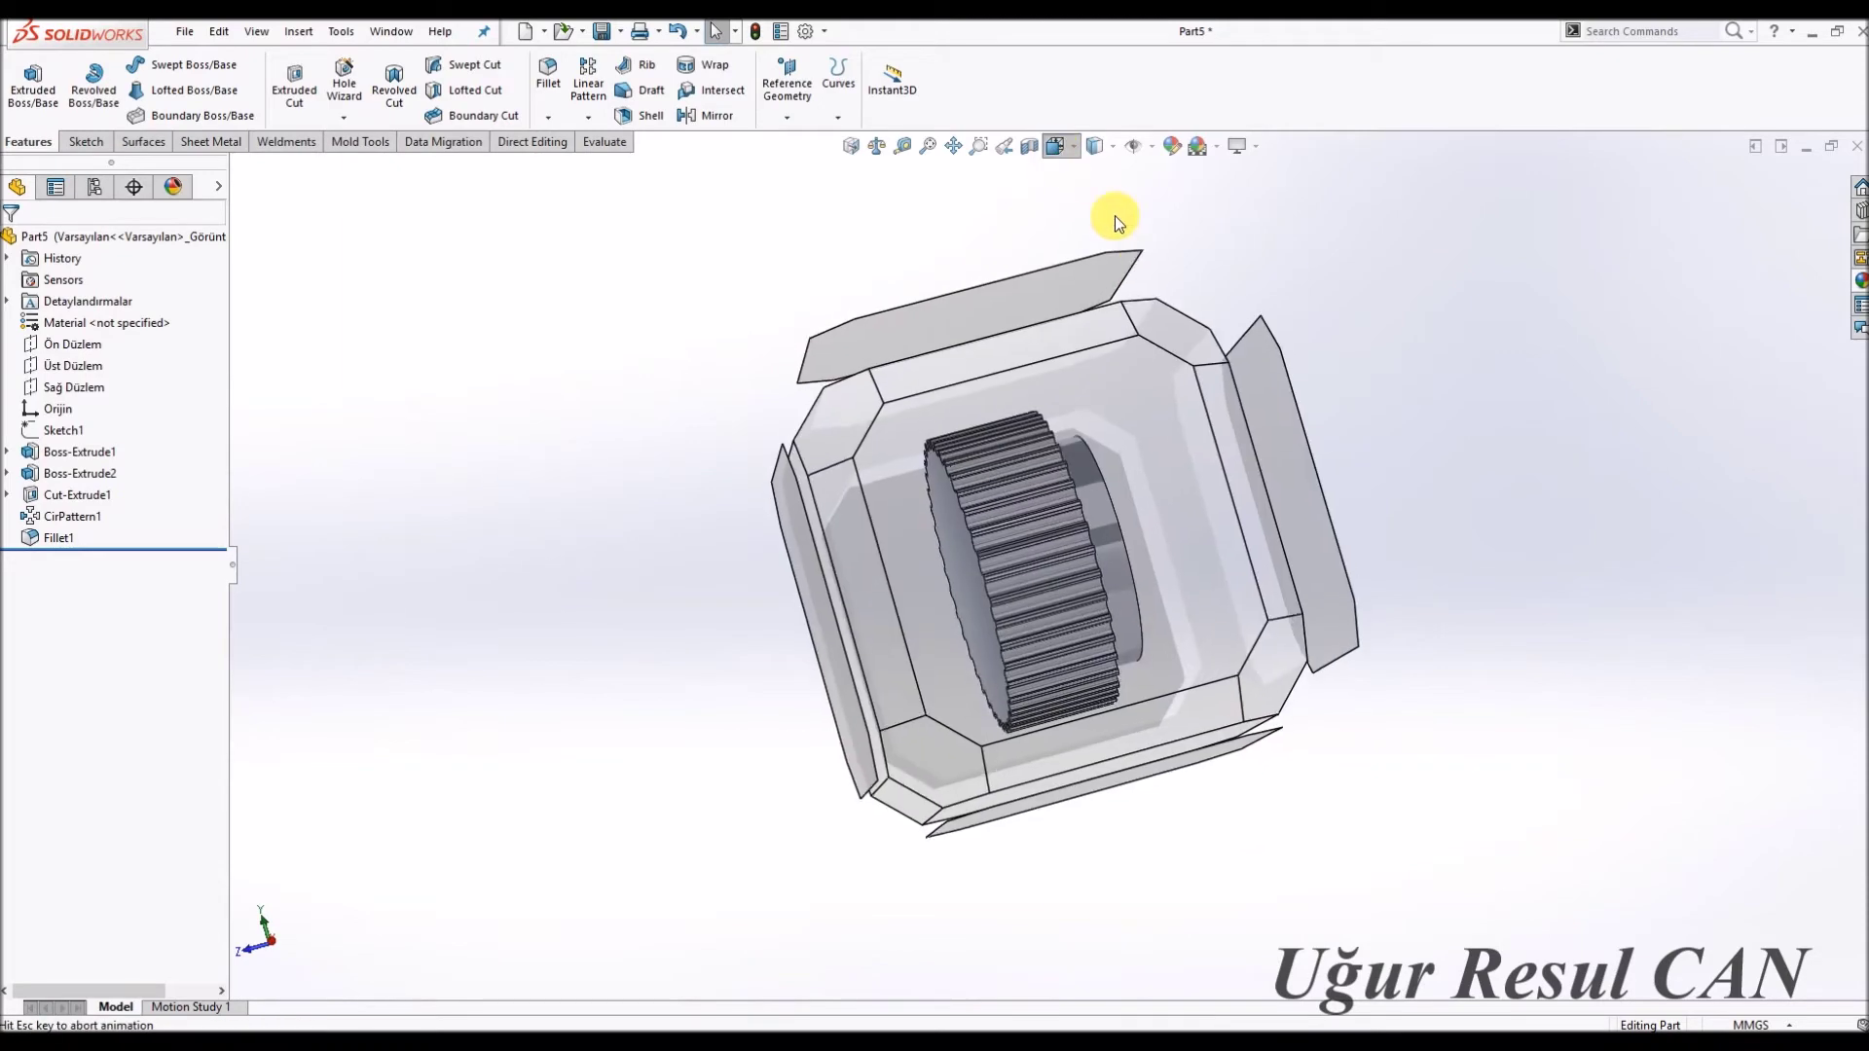
# In Right view, start a sketch on Sağ Düzlem with a horizontal line from the origin.
pyautogui.click(1136, 369)
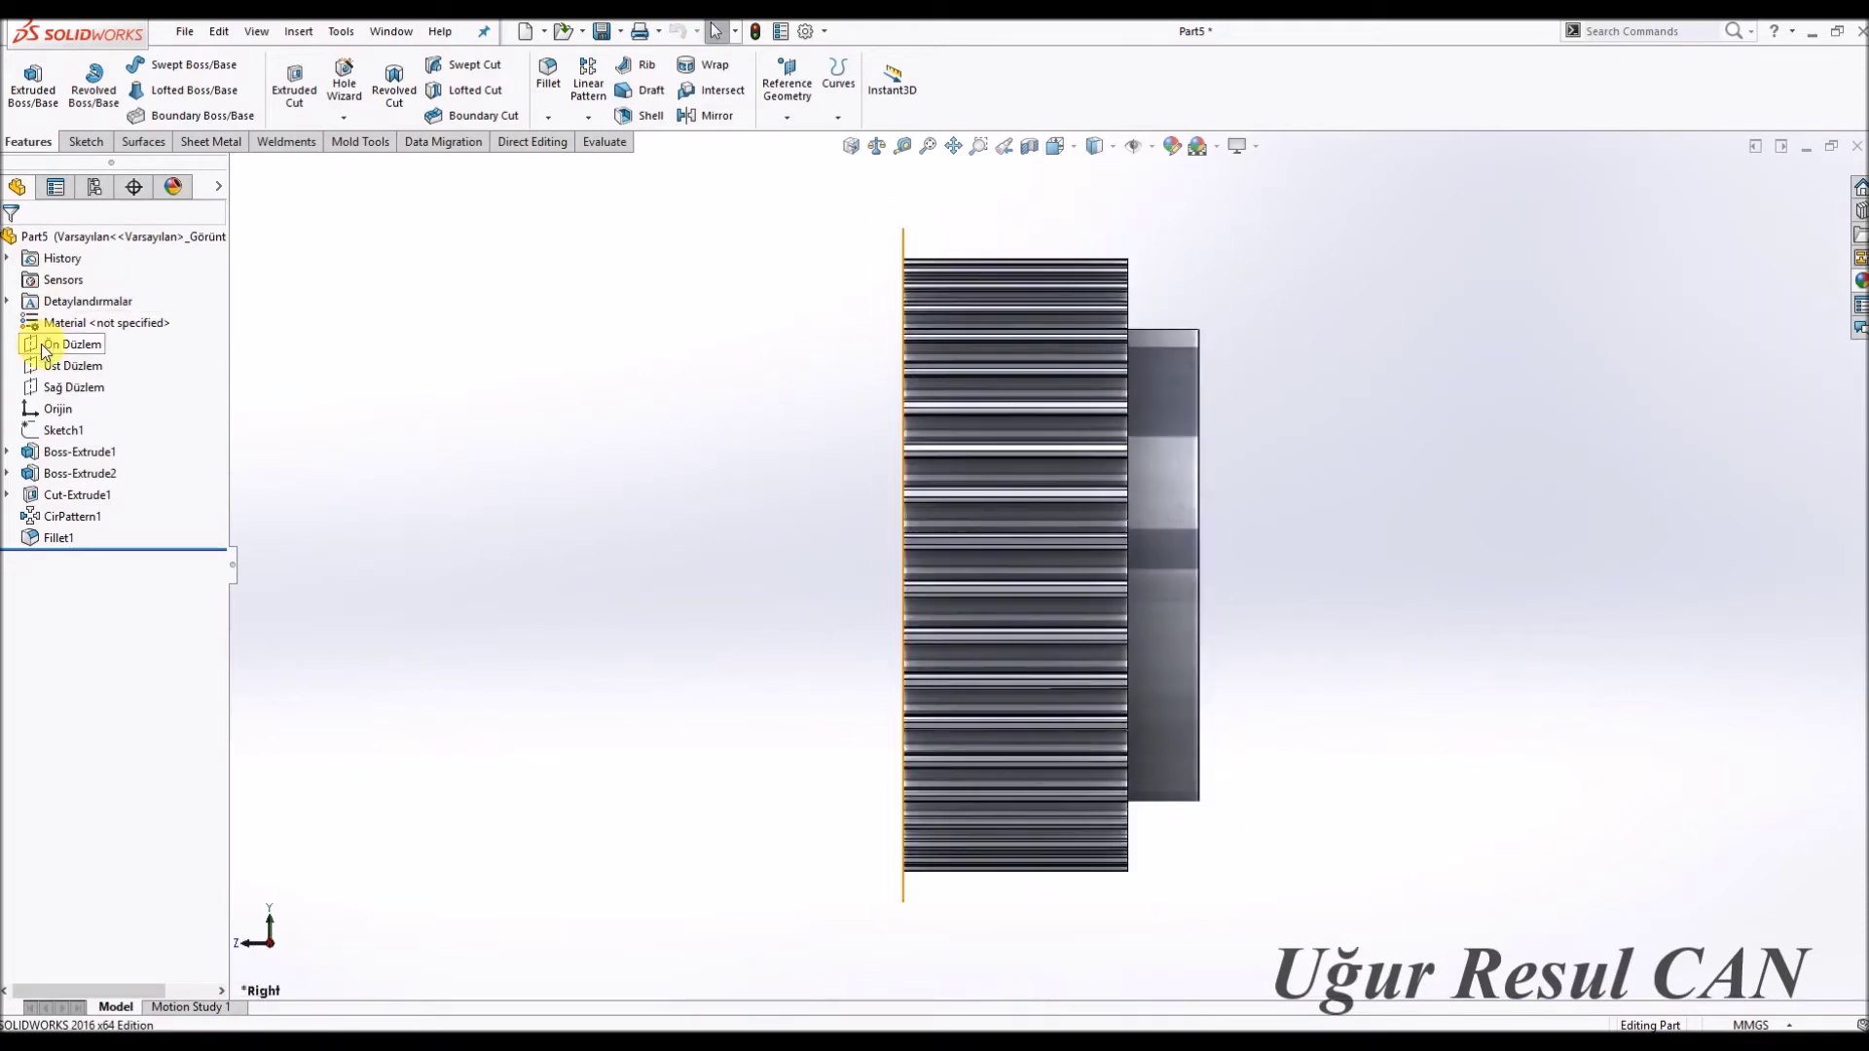
pyautogui.click(61, 390)
pyautogui.click(79, 360)
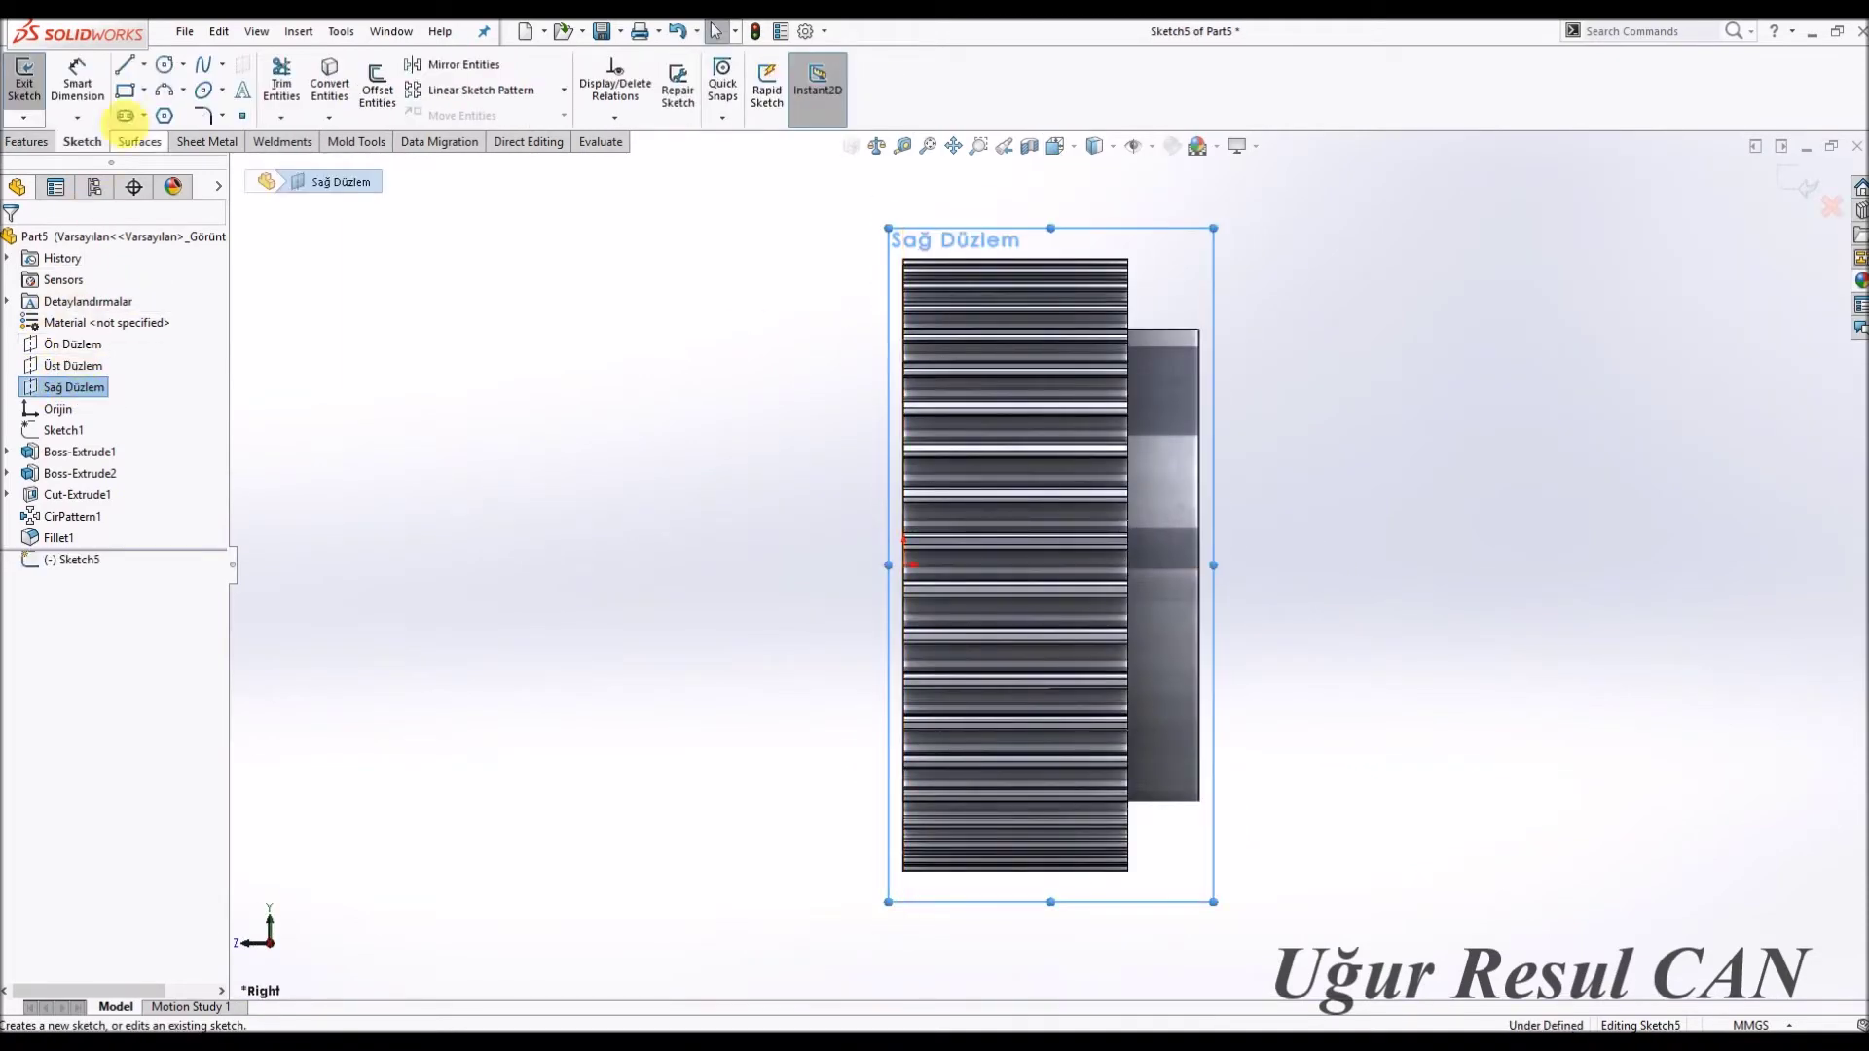
pyautogui.click(143, 64)
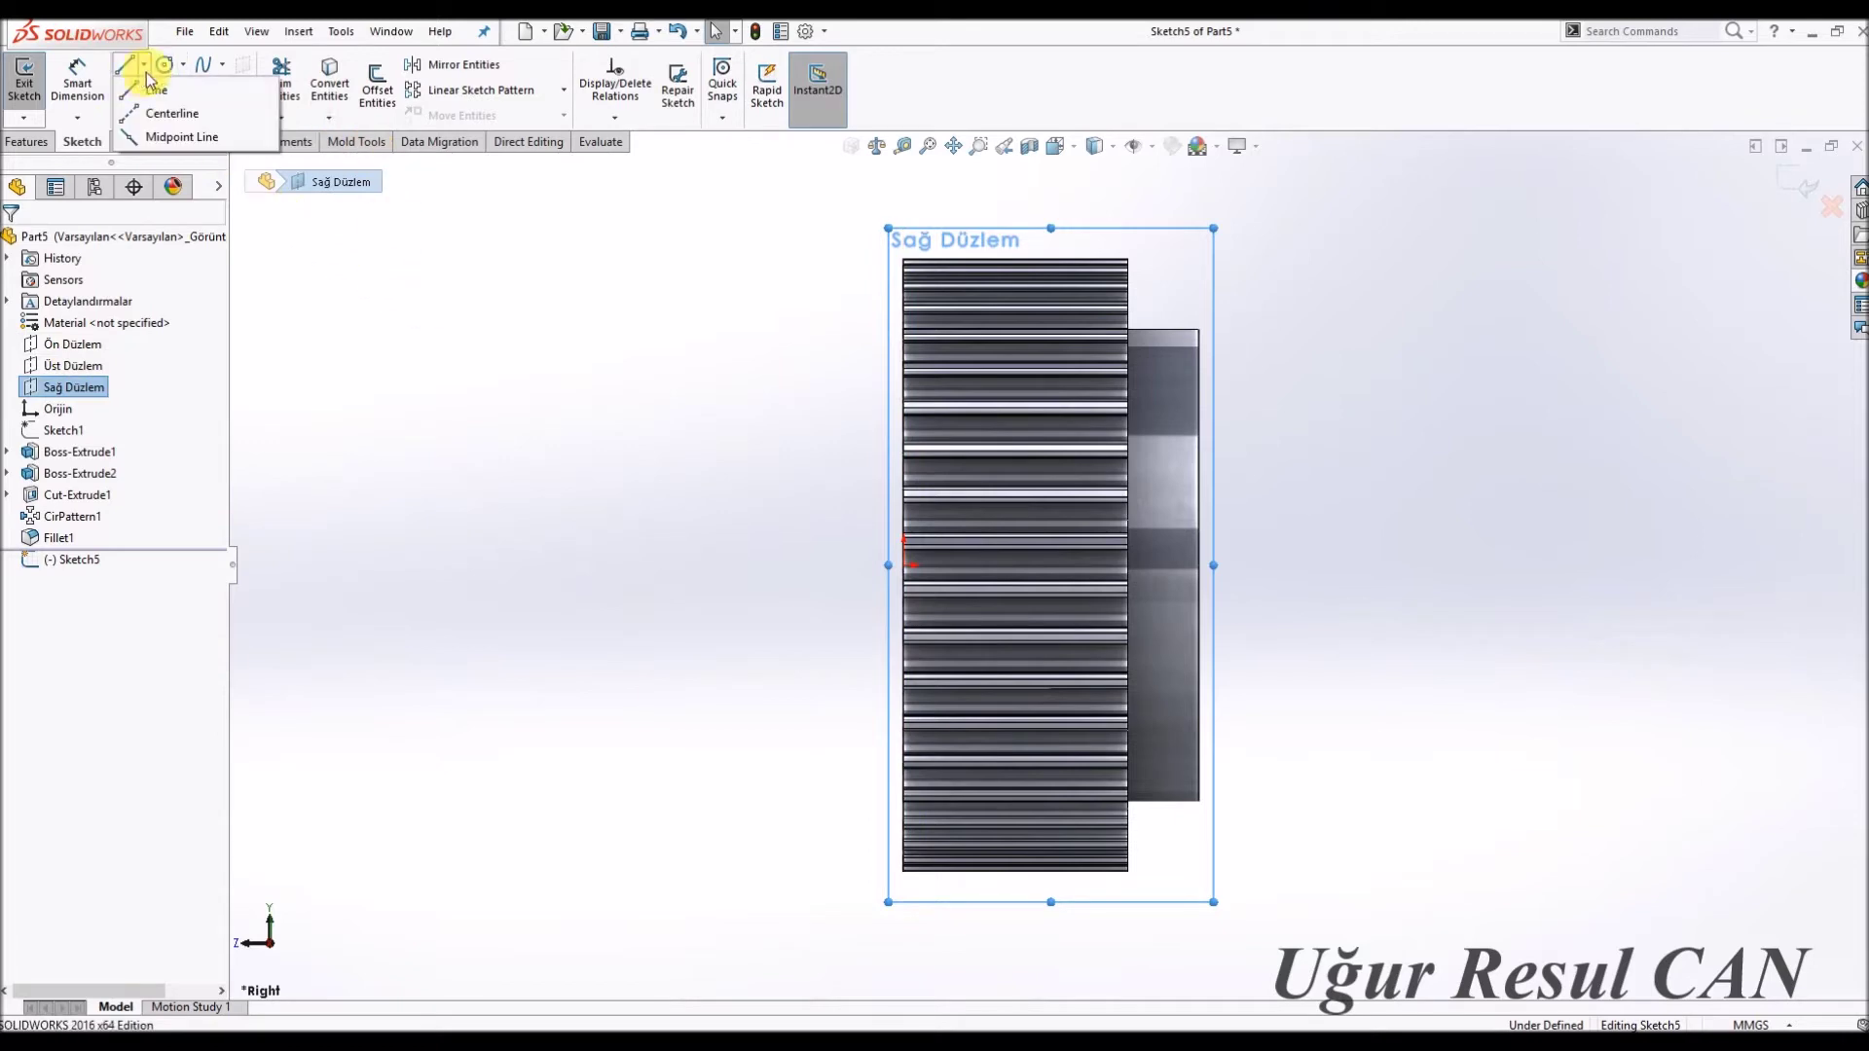
pyautogui.click(152, 87)
pyautogui.click(905, 562)
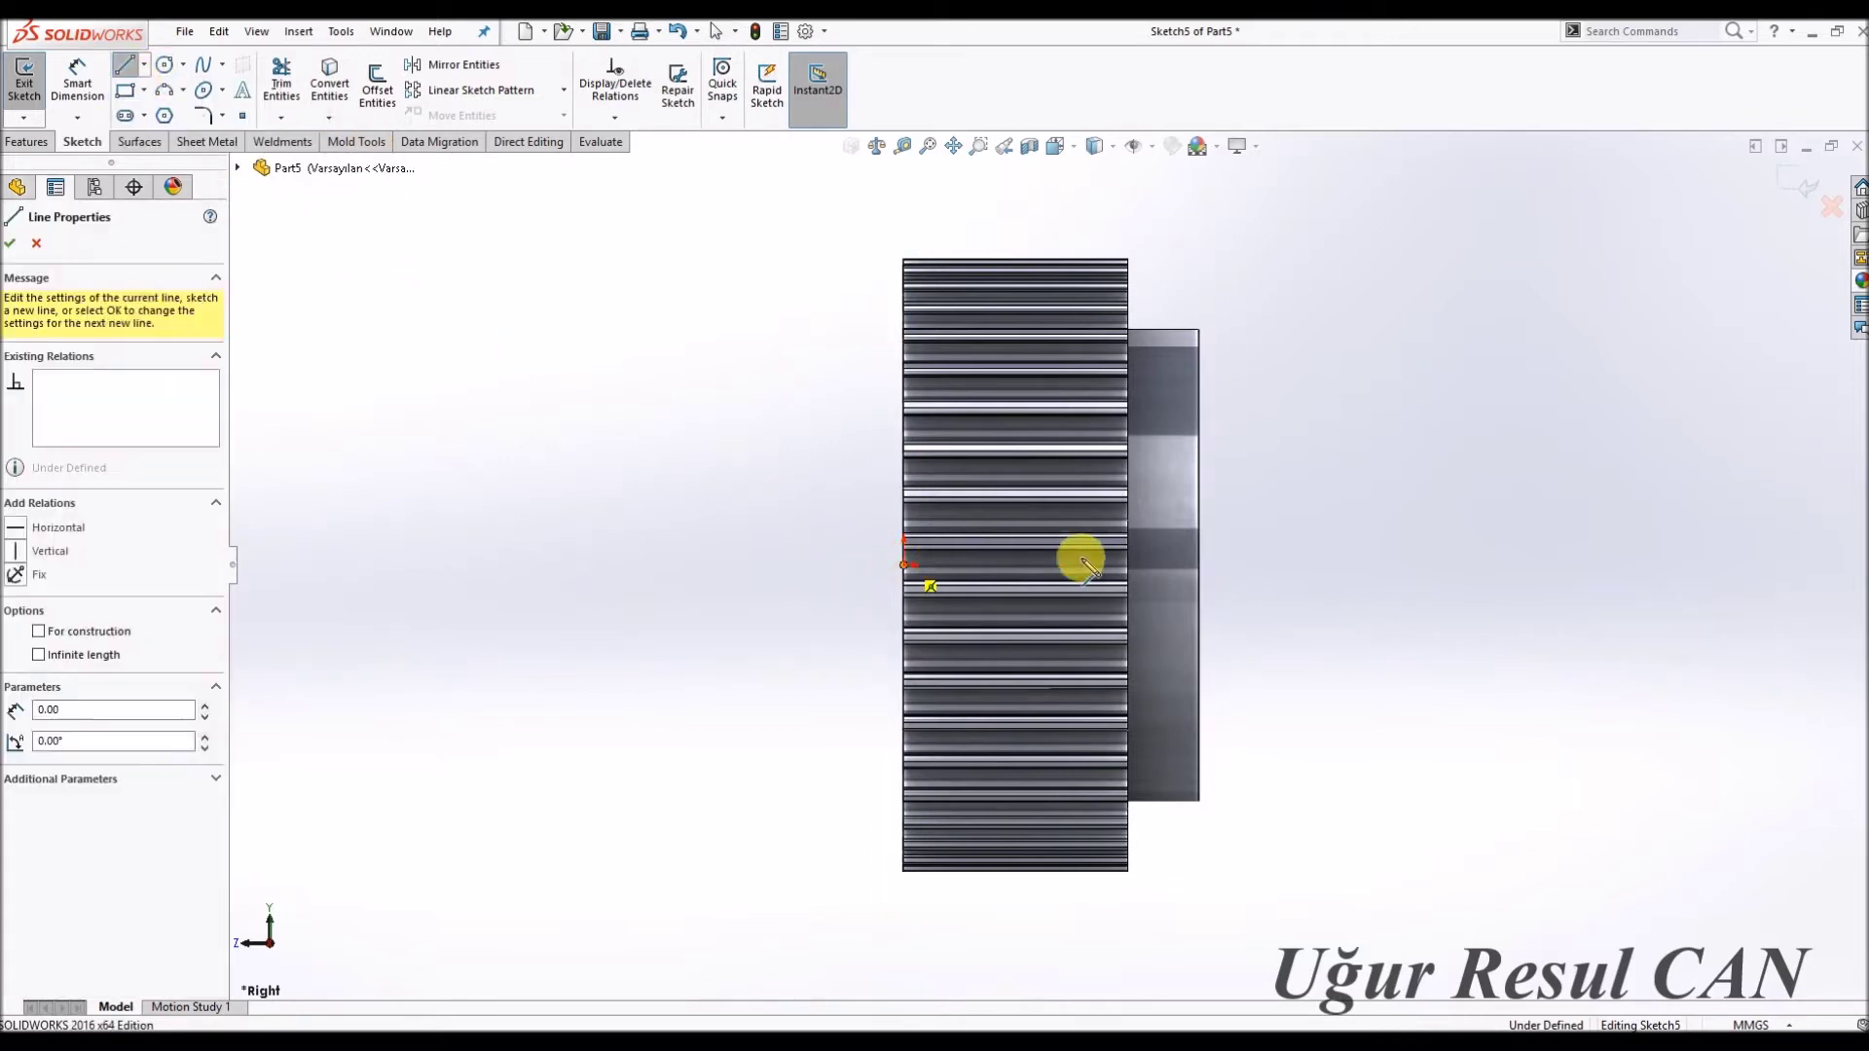
pyautogui.click(1127, 563)
pyautogui.press('Escape')
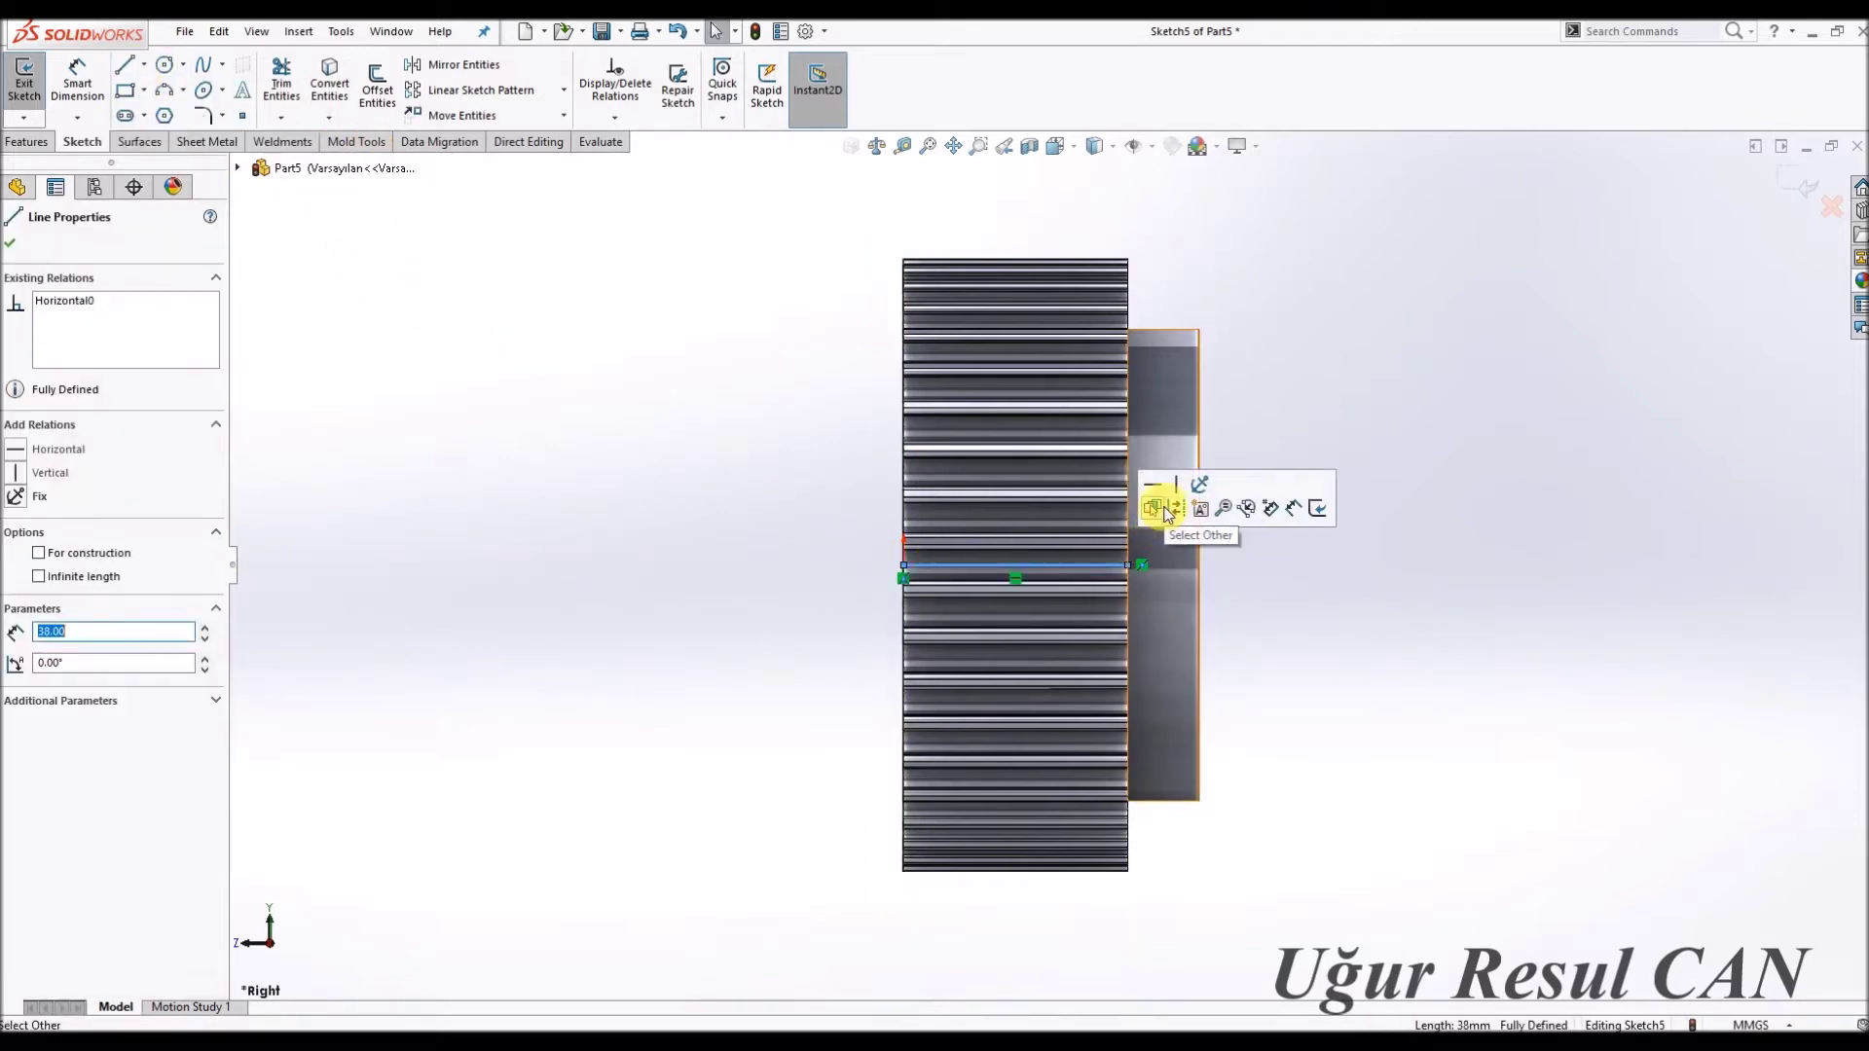
pyautogui.click(827, 413)
# Draw a rectangle from above the teeth down onto the toothed rim.
pyautogui.click(129, 88)
pyautogui.click(889, 188)
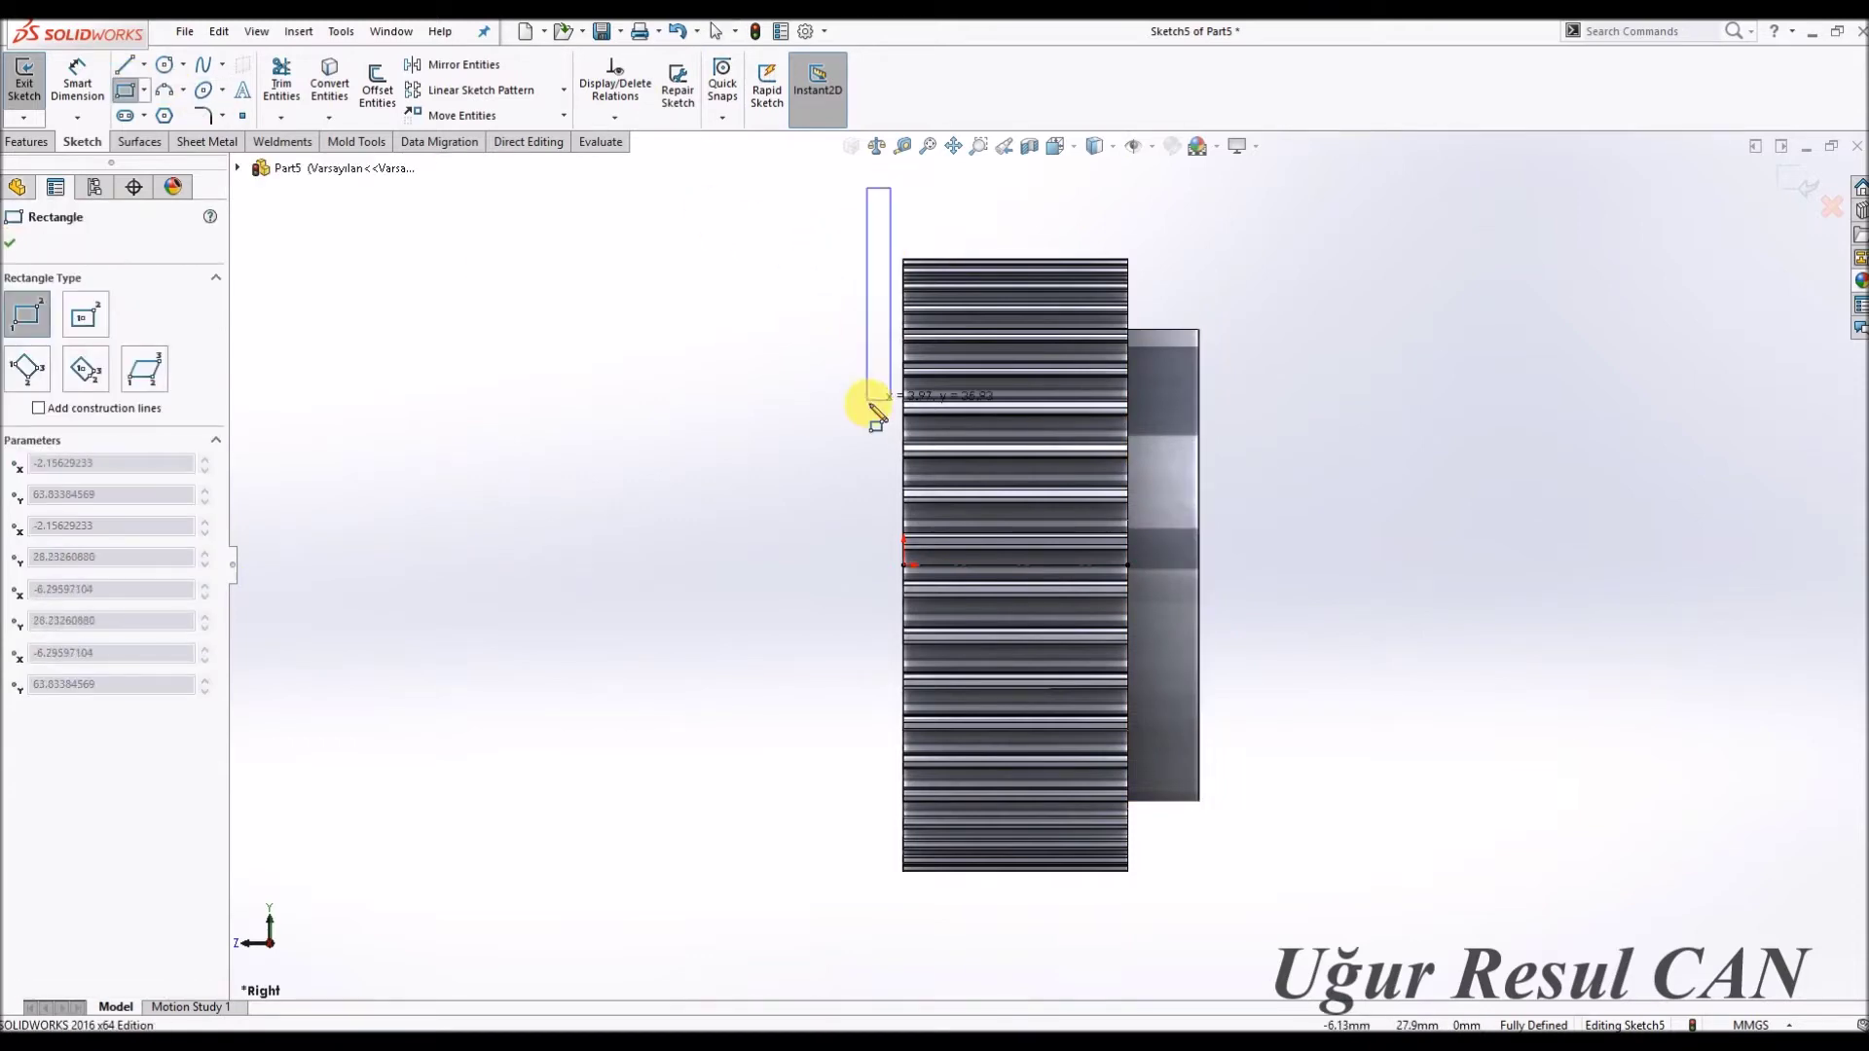
pyautogui.click(925, 415)
pyautogui.scroll(-3, 934, 417)
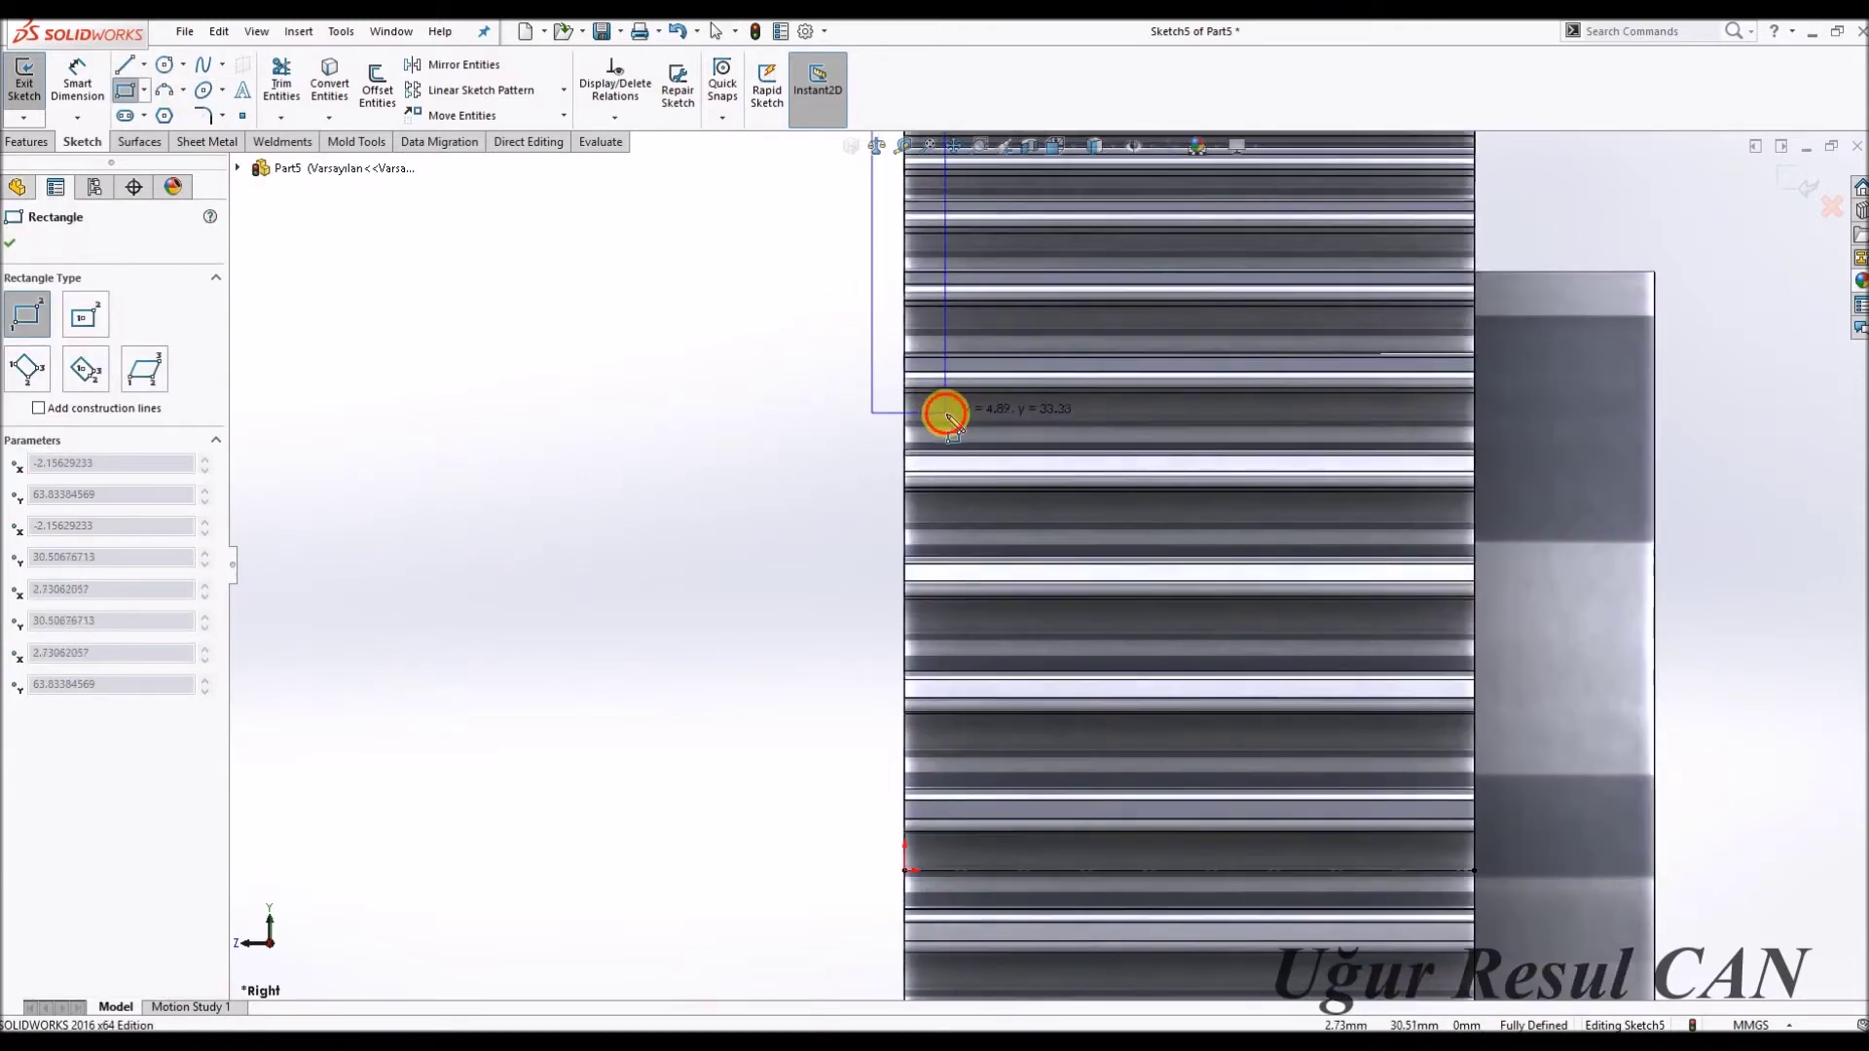
pyautogui.scroll(4, 988, 416)
pyautogui.press('Escape')
# Draw a vertical line above the gear and convert it to a construction centreline.
pyautogui.press('l')
pyautogui.click(1105, 687)
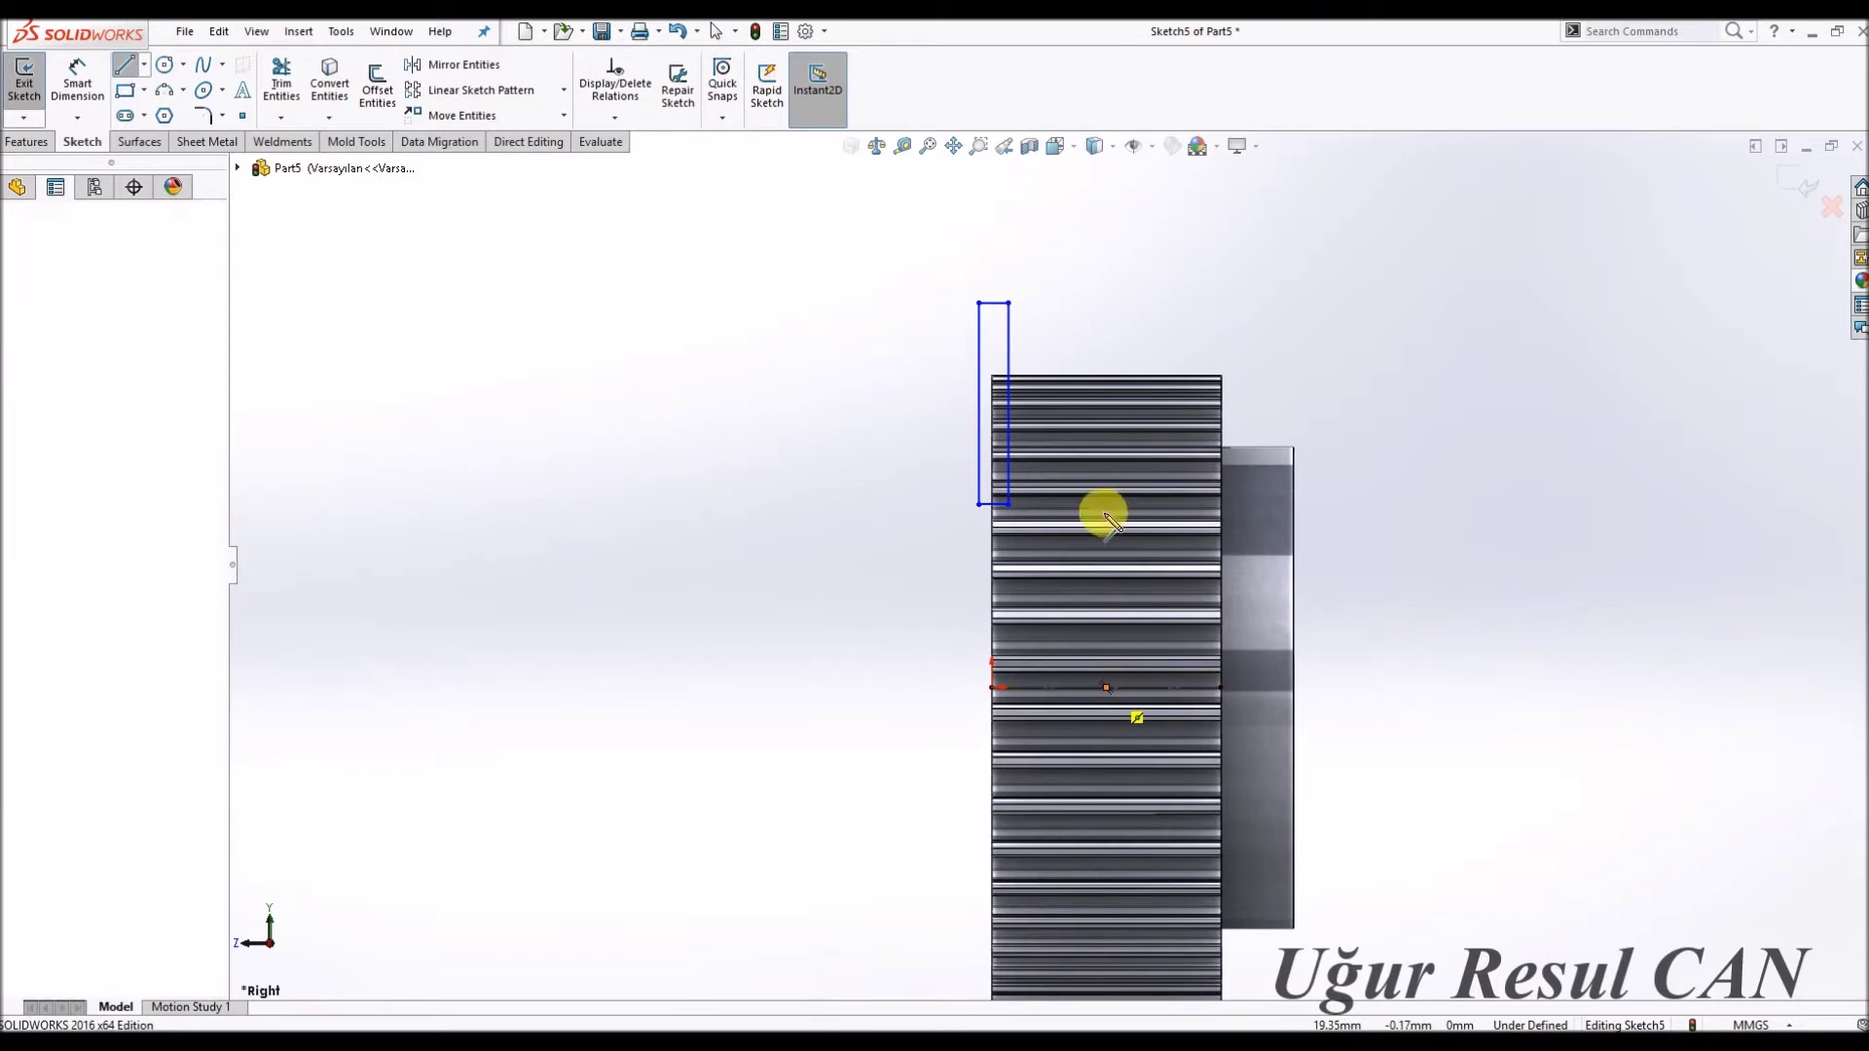
pyautogui.doubleClick(1106, 274)
pyautogui.press('Escape')
pyautogui.click(1107, 300)
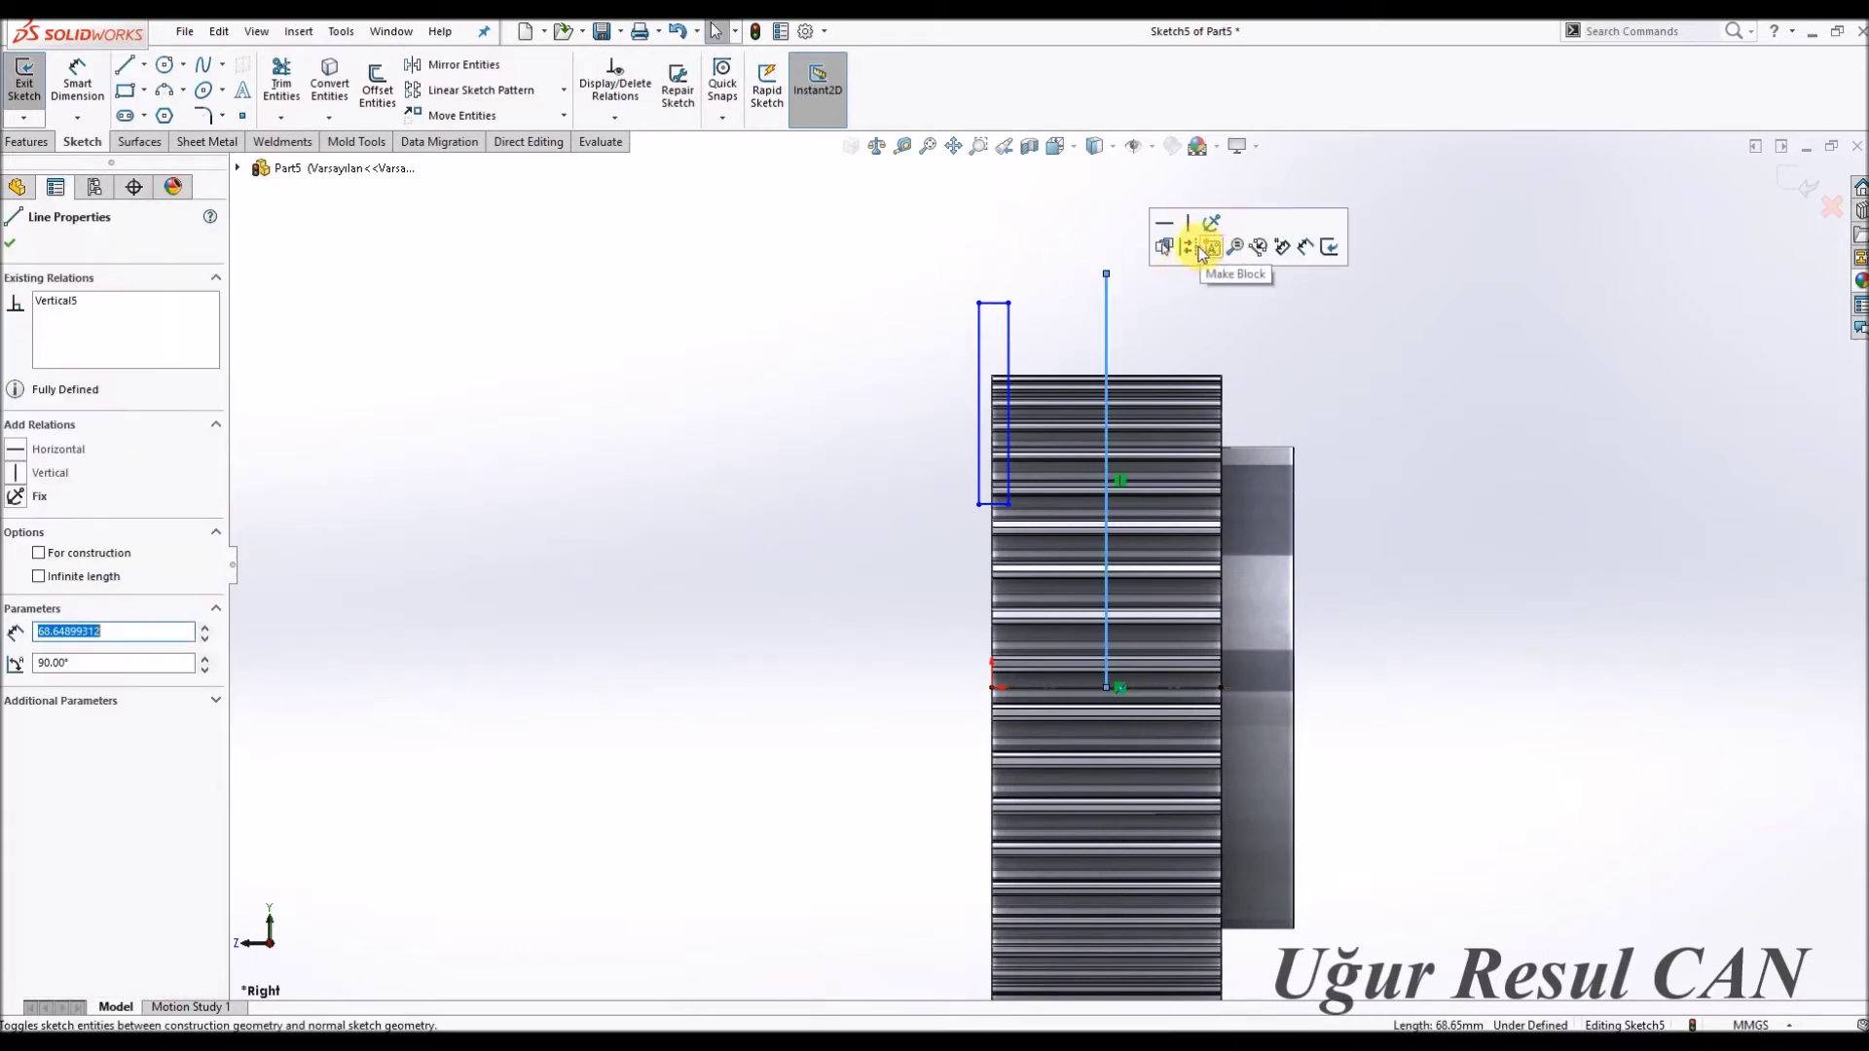
pyautogui.click(1200, 249)
# Mirror the rectangle's four lines about the vertical centreline.
pyautogui.click(463, 64)
pyautogui.moveTo(1036, 257); pyautogui.dragTo(876, 511)
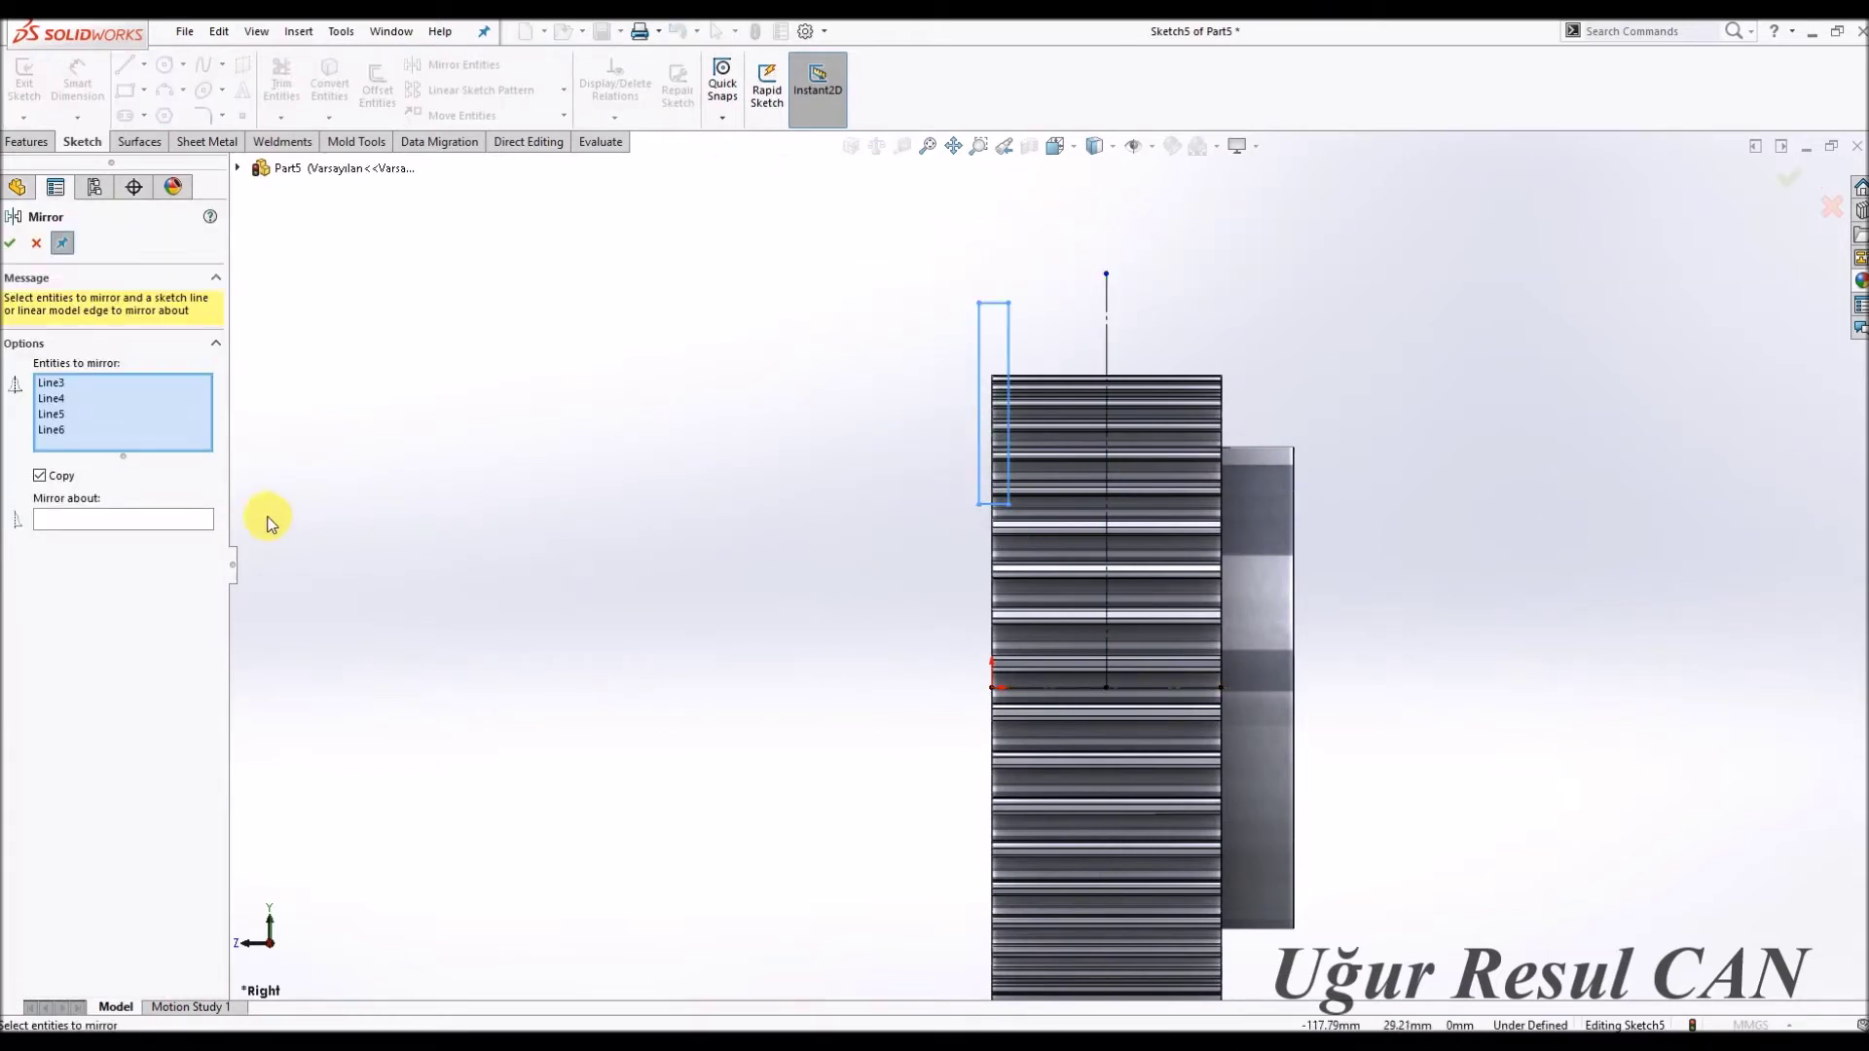
pyautogui.rightClick(314, 519)
pyautogui.click(1106, 313)
pyautogui.rightClick(1168, 370)
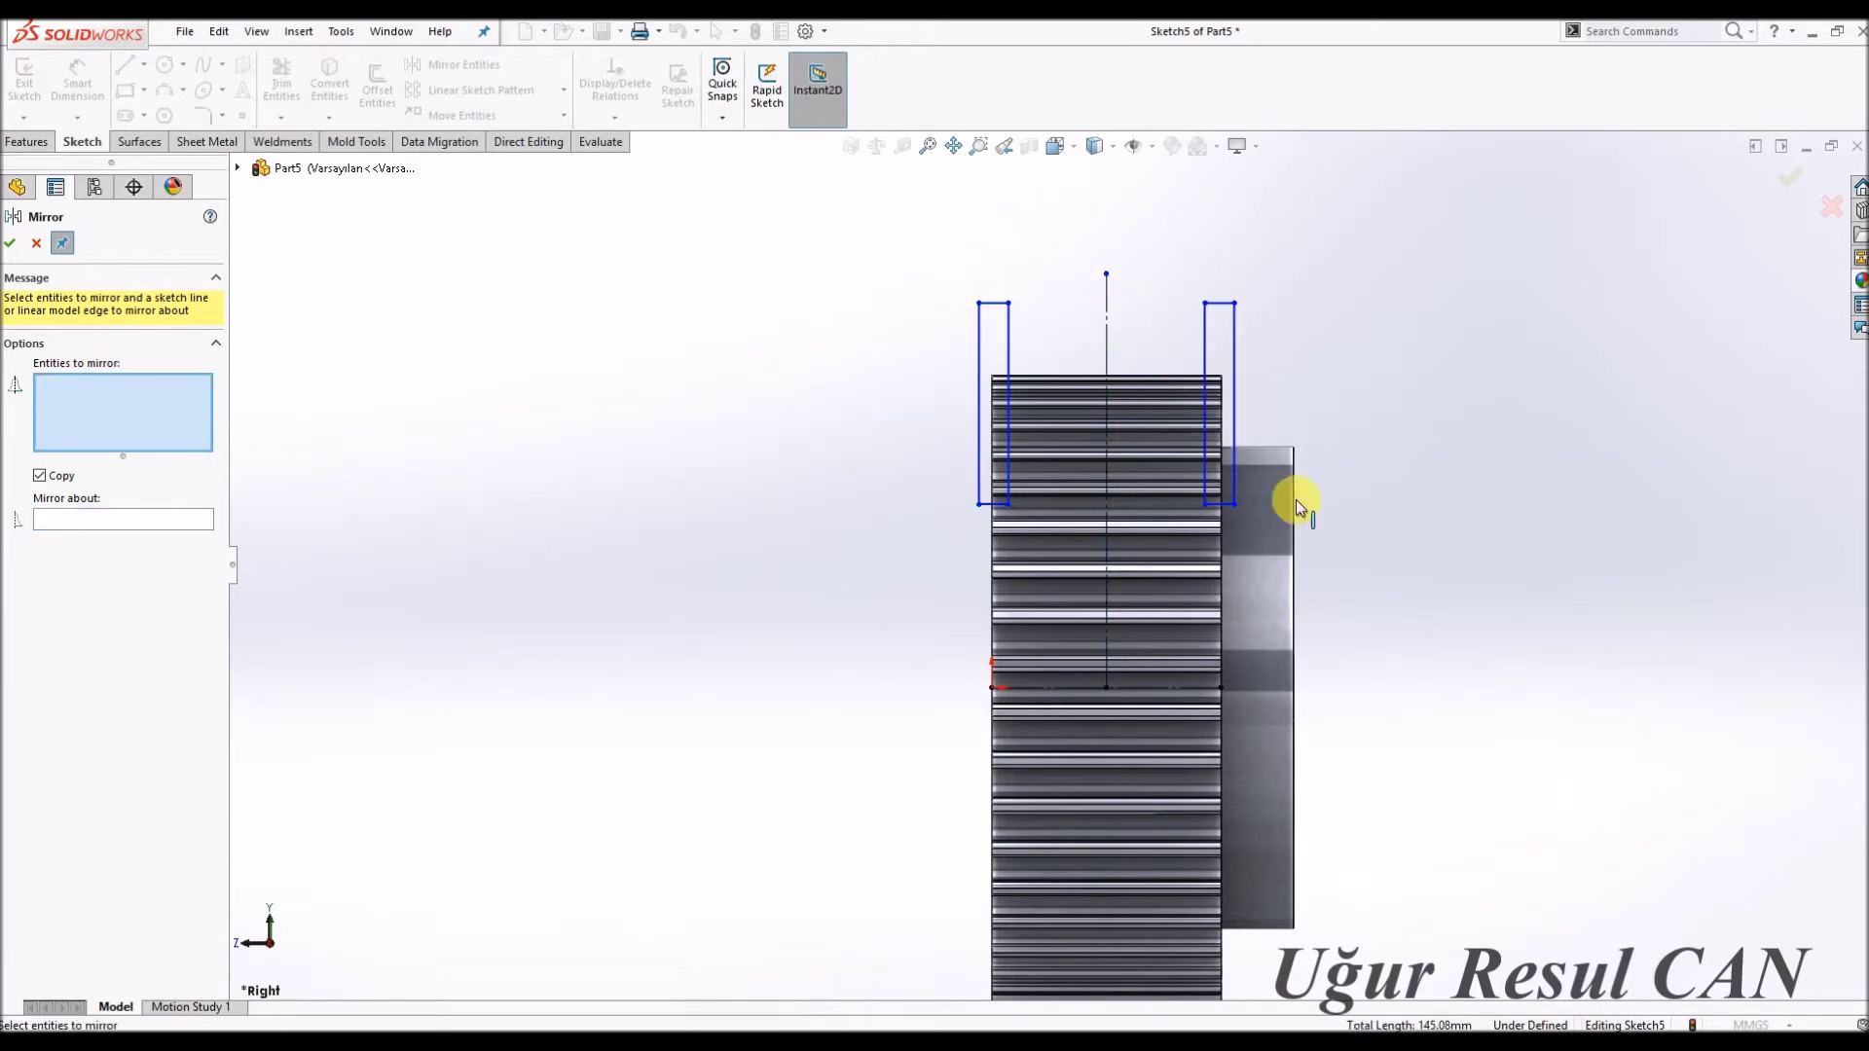
pyautogui.hotkey('ctrl', '5')
pyautogui.press('Return')
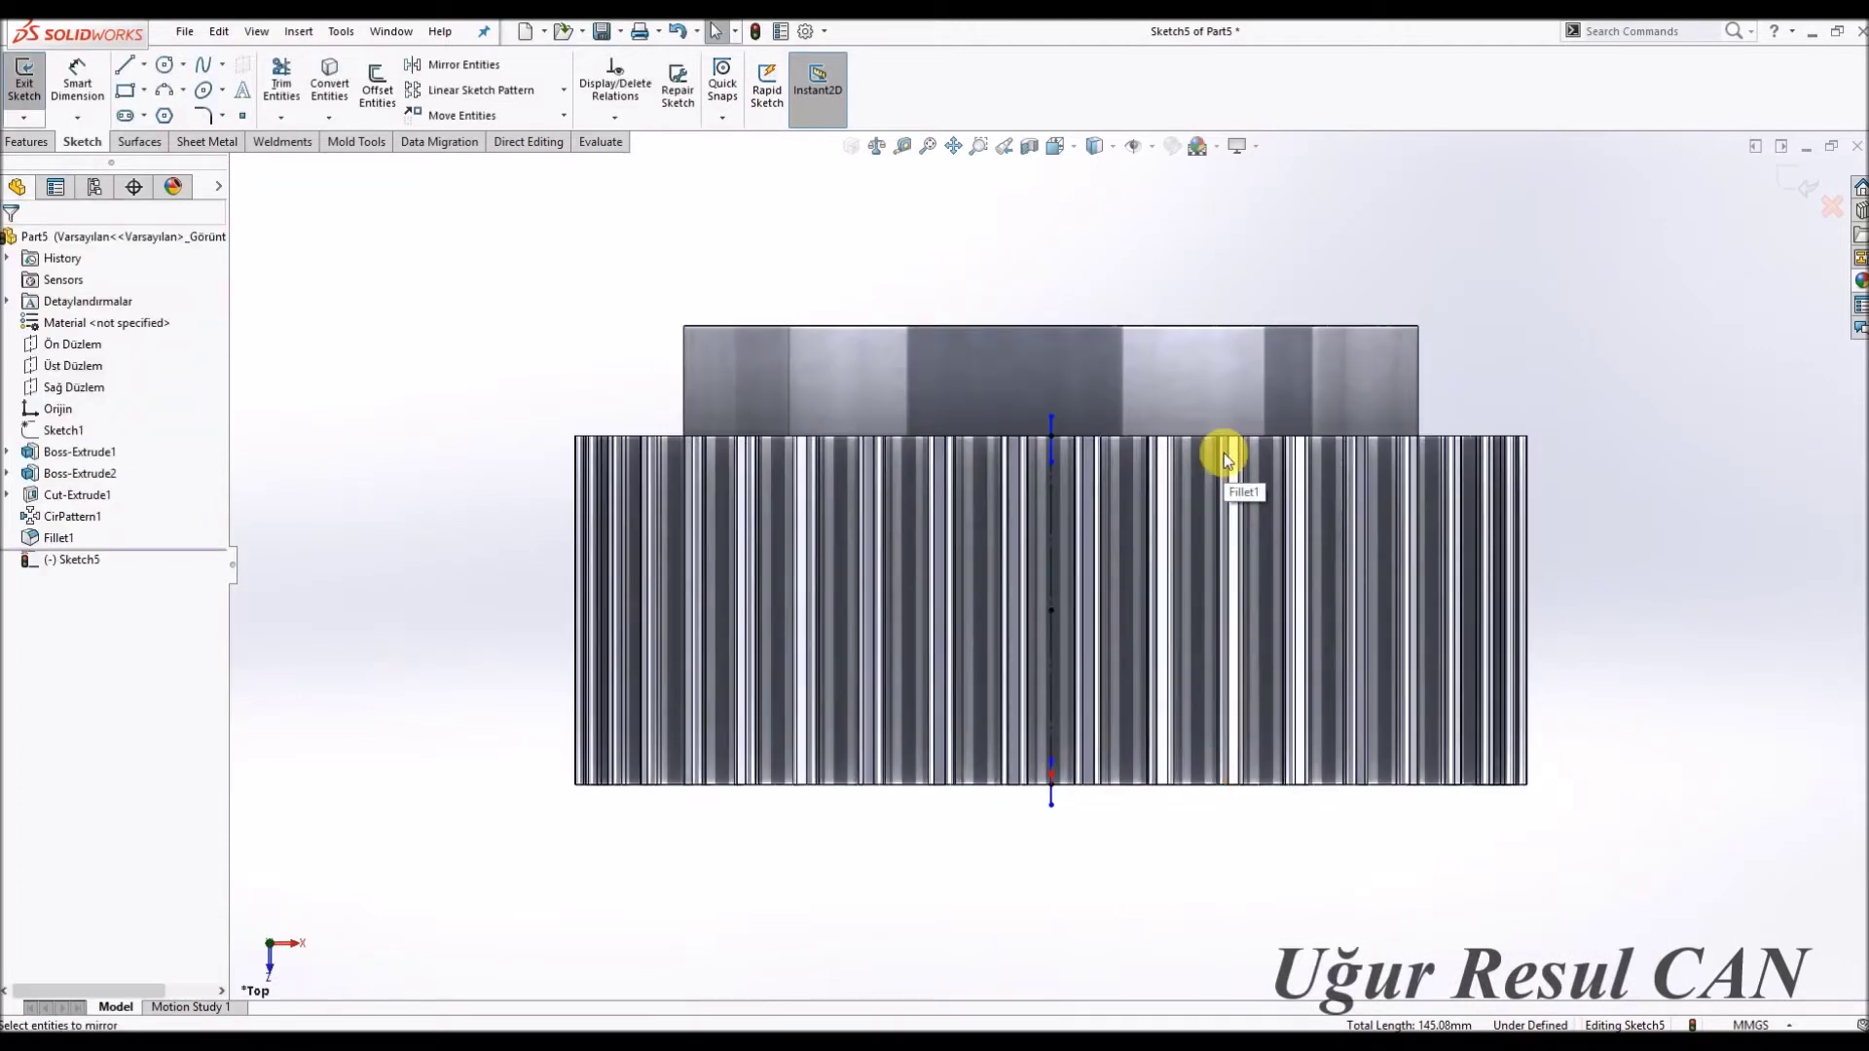
pyautogui.hotkey('ctrl', '8')
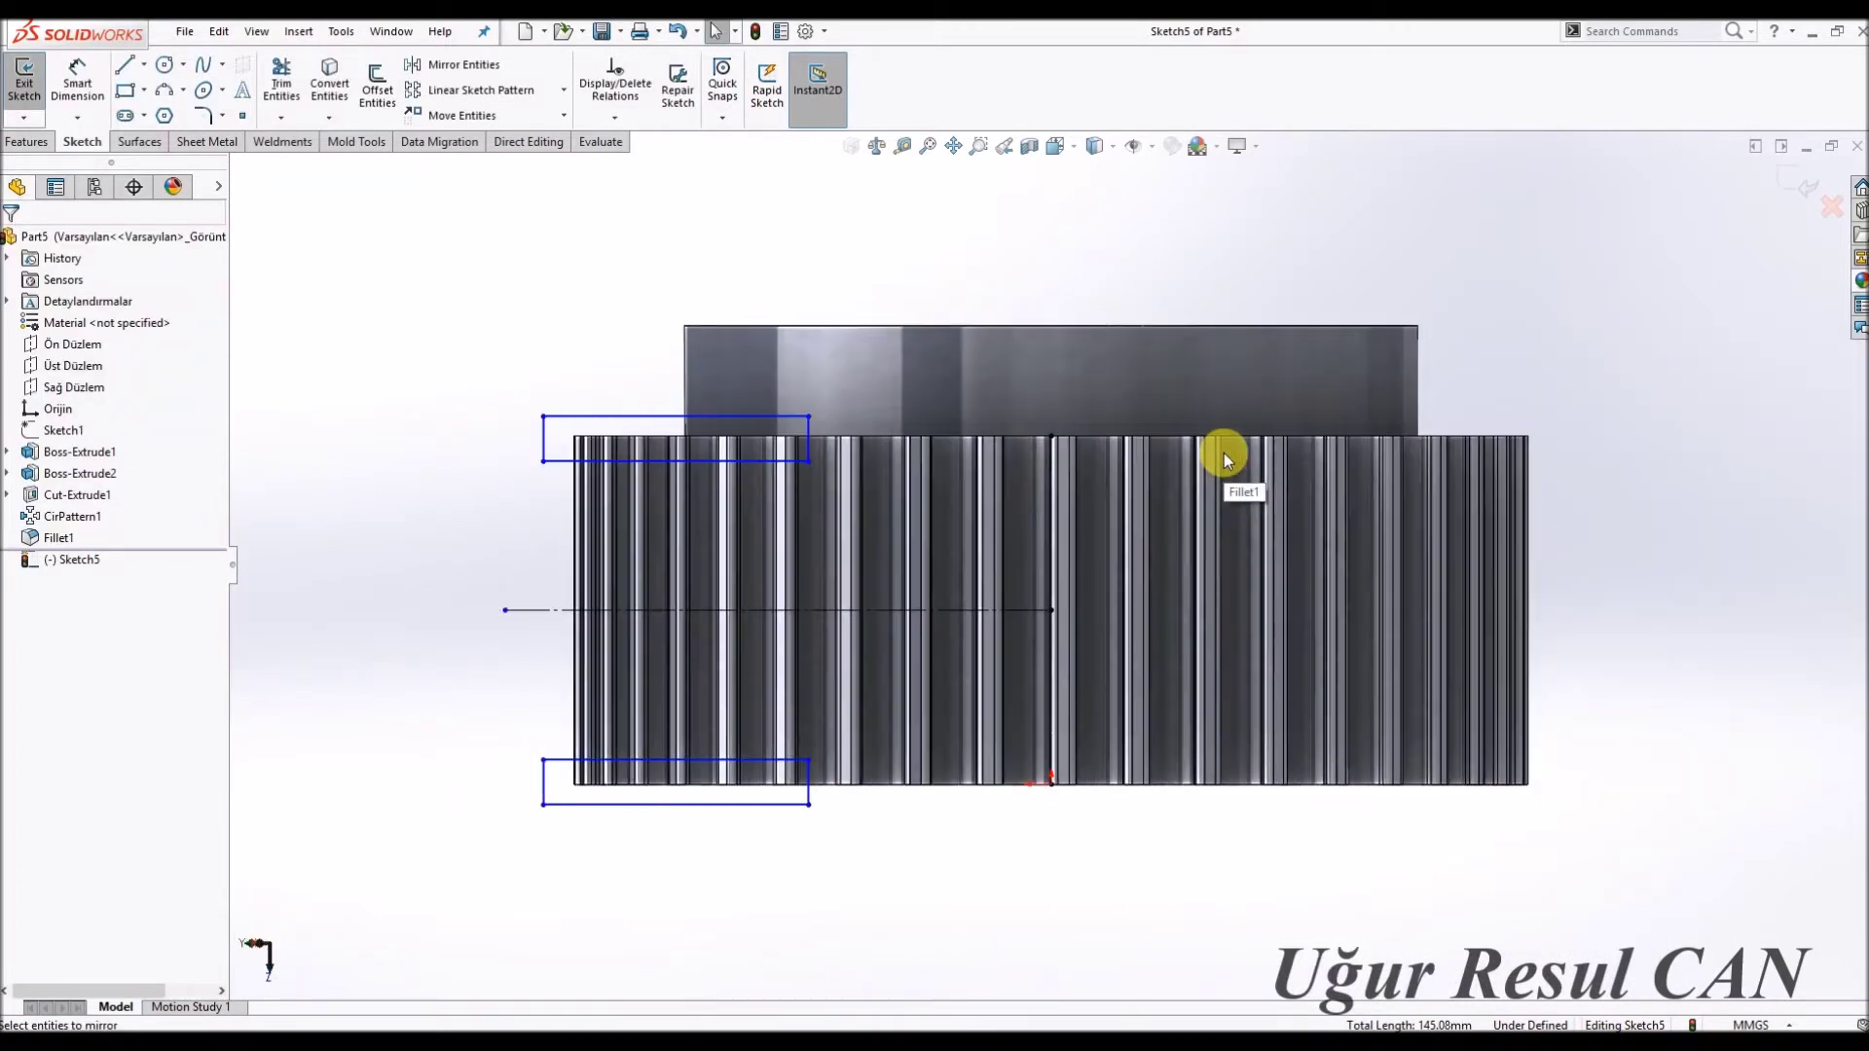
# Dimension the distance between the outer rectangle edges as 95 mm.
pyautogui.scroll(-1, 1032, 573)
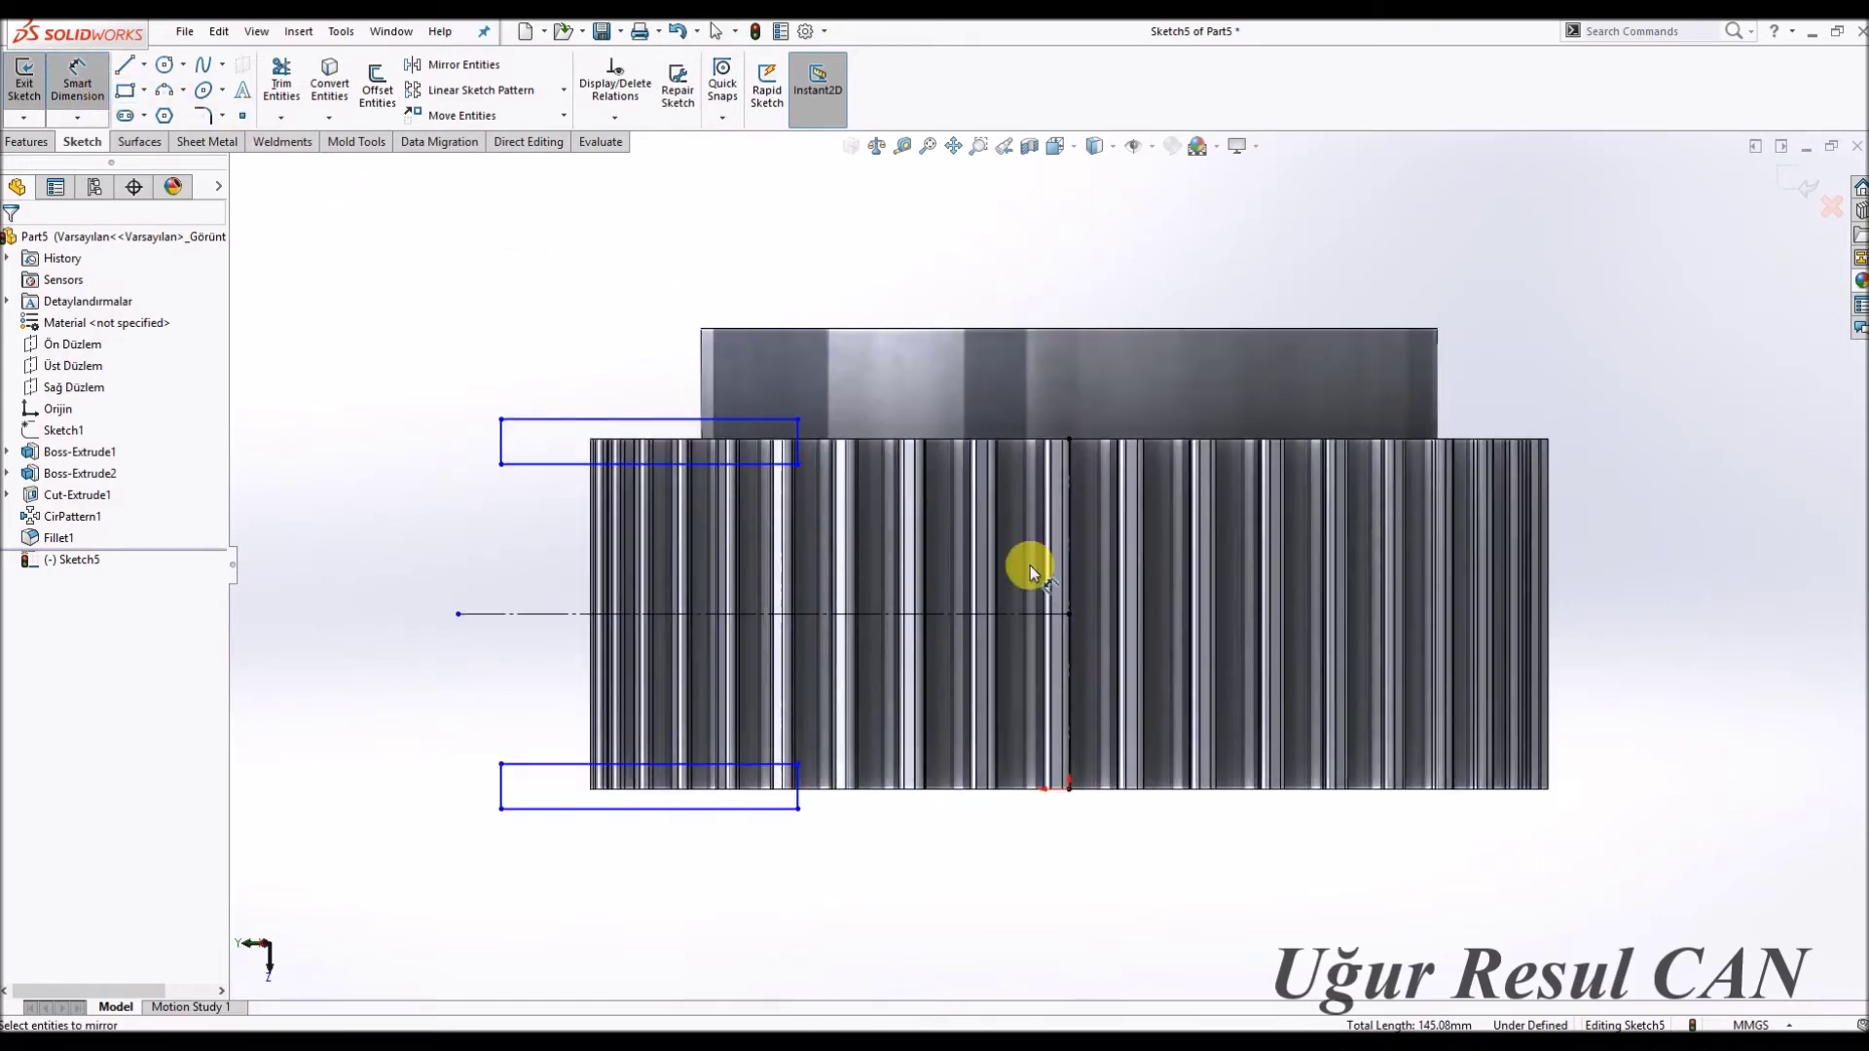
pyautogui.click(1075, 543)
pyautogui.click(793, 440)
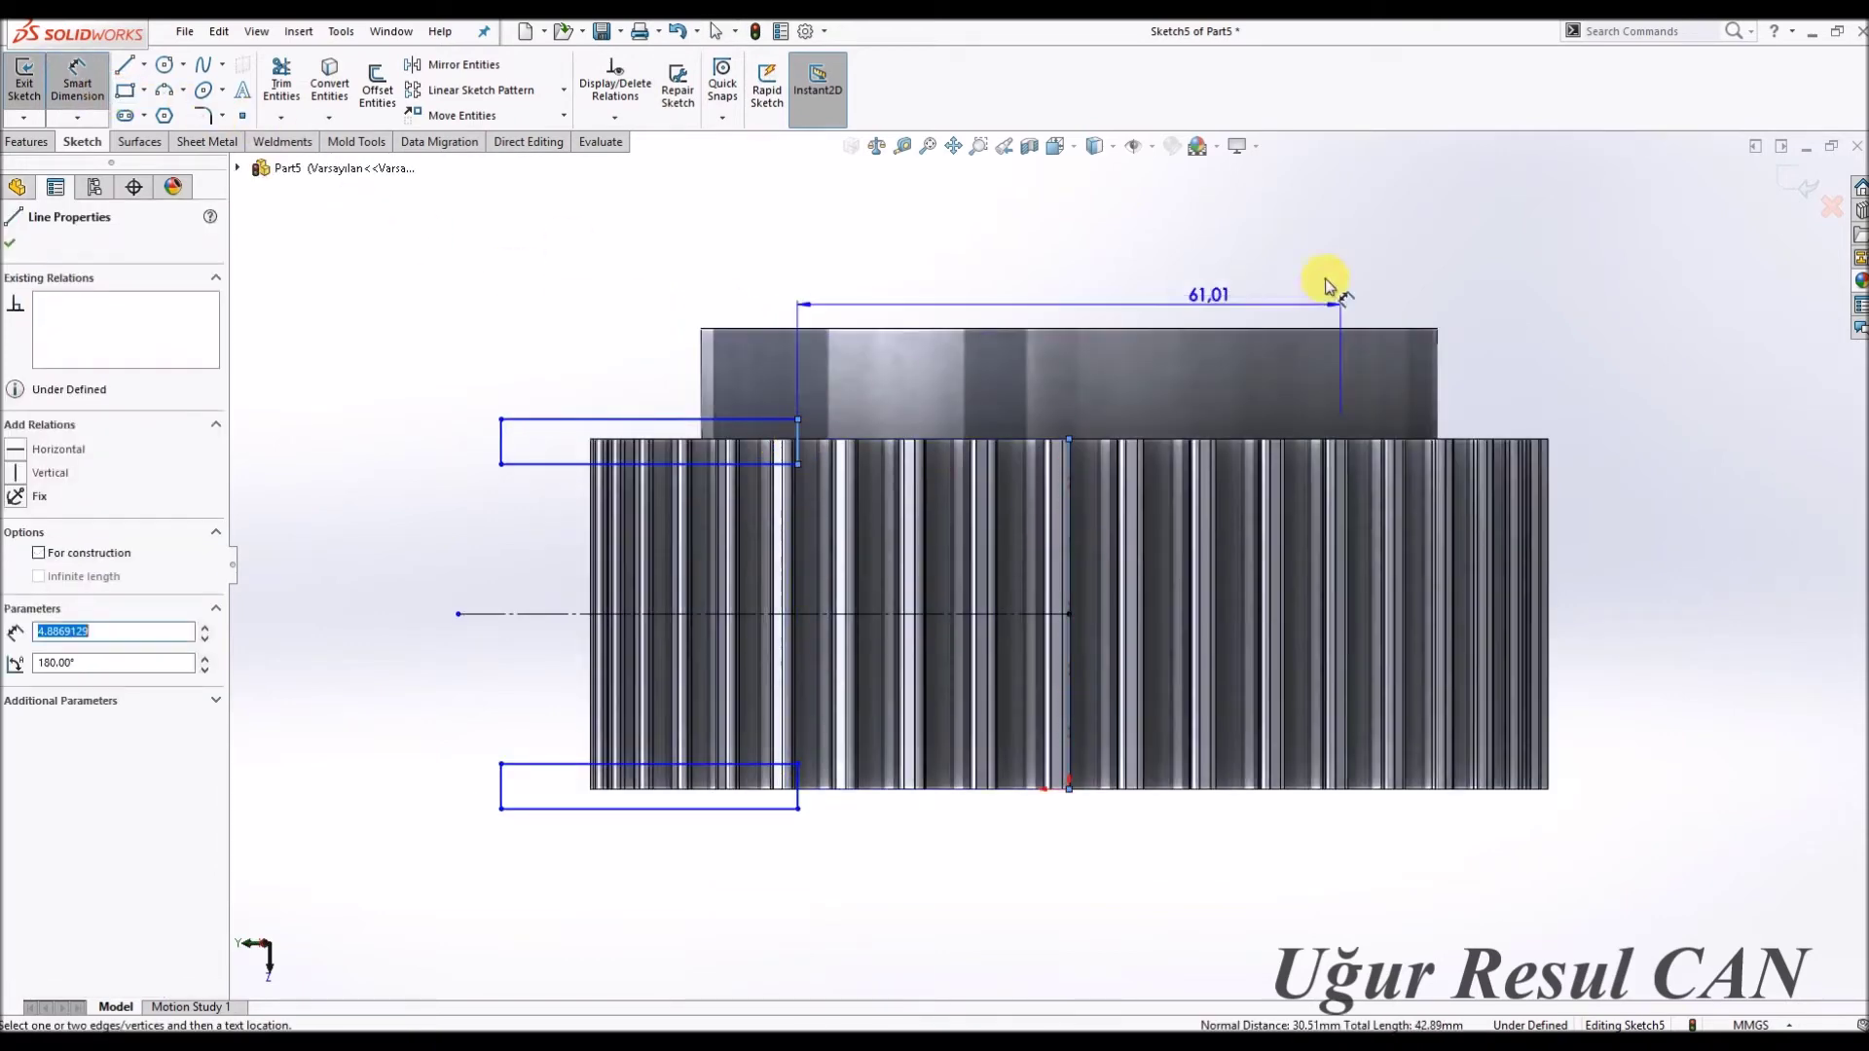
pyautogui.click(1507, 255)
pyautogui.write('95')
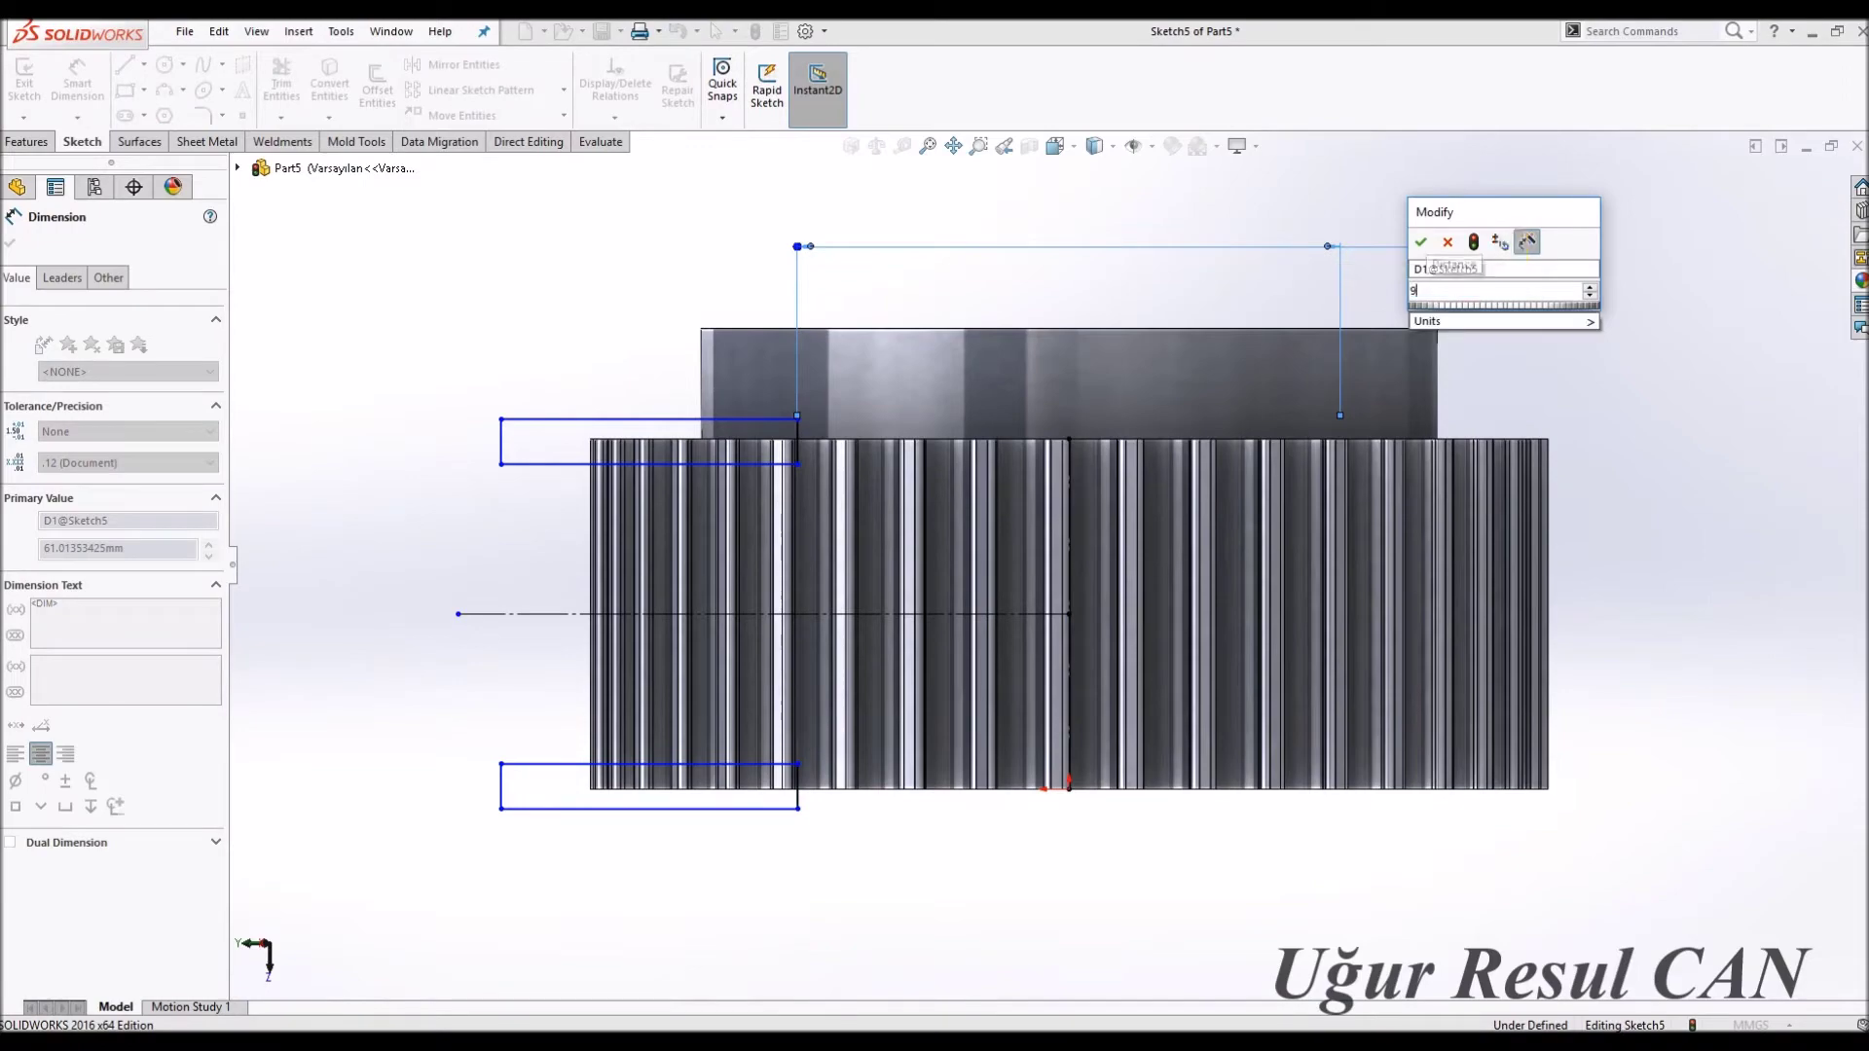
pyautogui.press('Return')
# Dimension the gap between the two rectangles as 31 mm and exit the sketch.
pyautogui.moveTo(863, 542)
pyautogui.mouseDown(button='middle')
pyautogui.moveTo(855, 942)
pyautogui.moveTo(1025, 350)
pyautogui.mouseUp(button='middle')
pyautogui.scroll(-3, 1025, 350)
pyautogui.click(1081, 354)
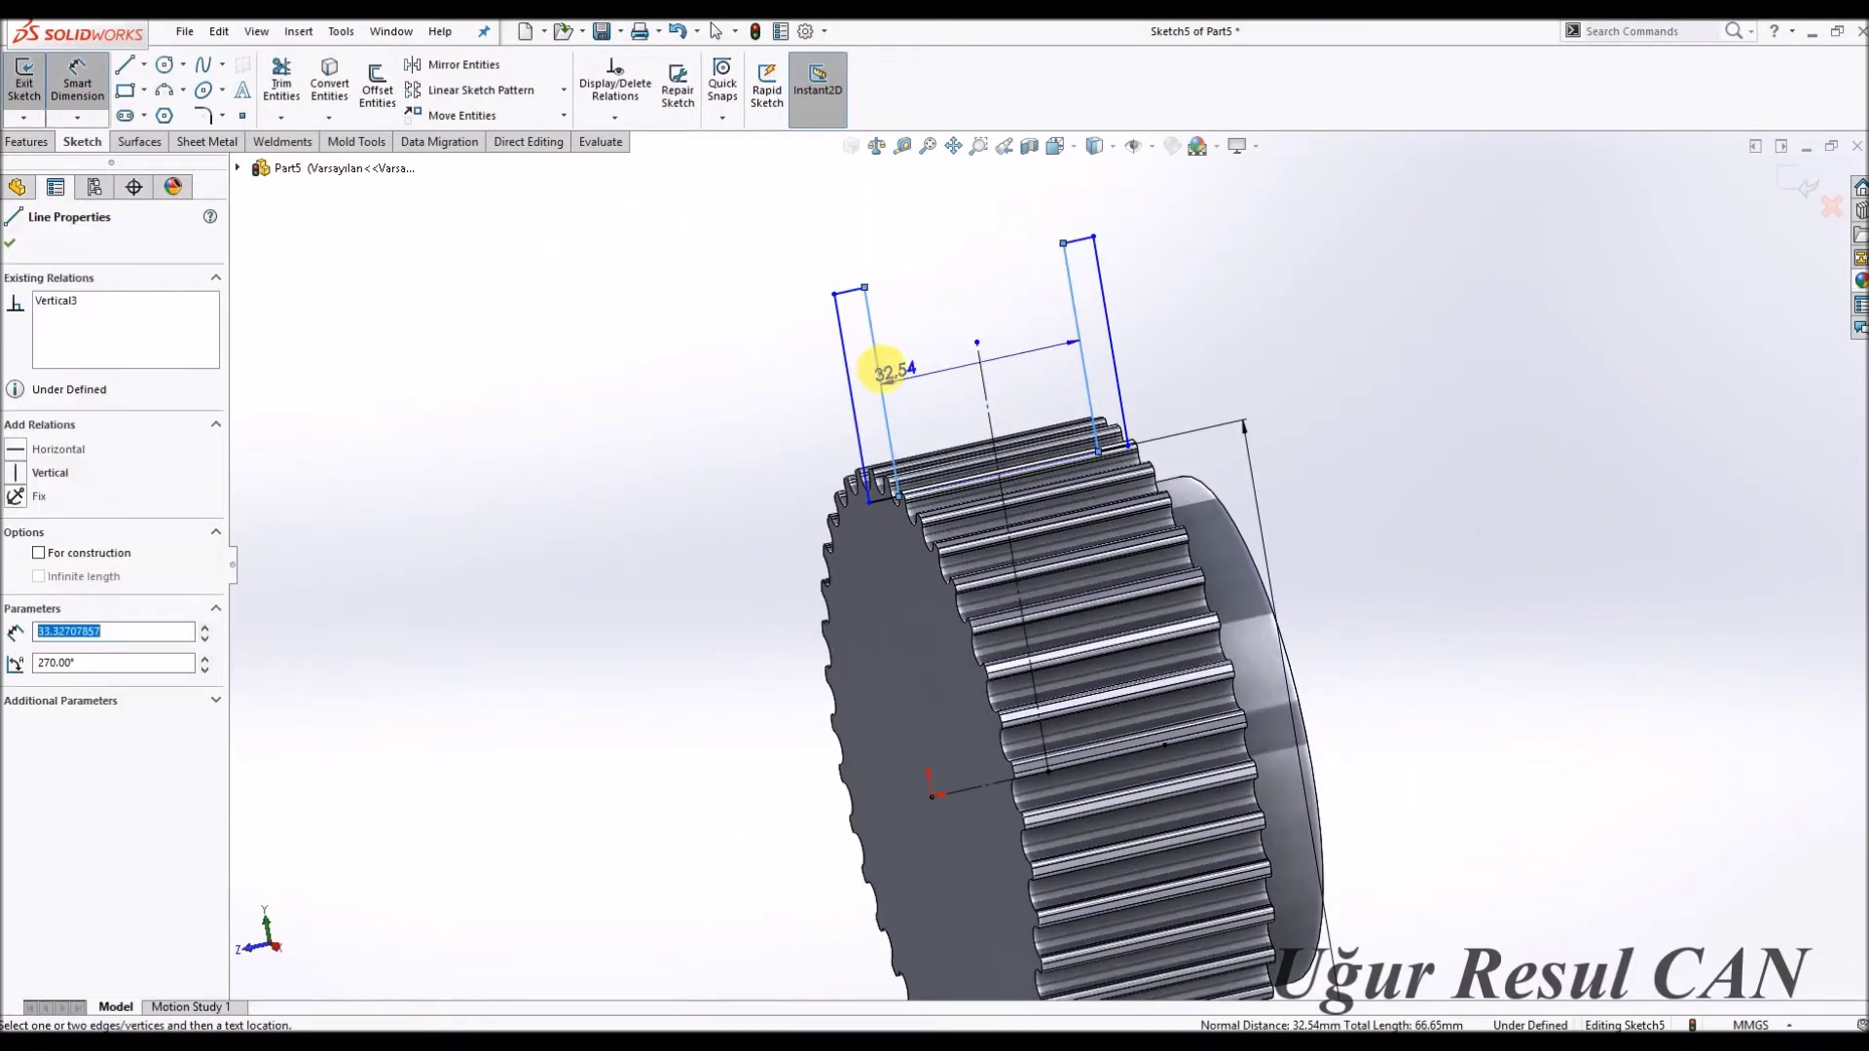
pyautogui.click(936, 302)
pyautogui.write('31')
pyautogui.click(936, 302)
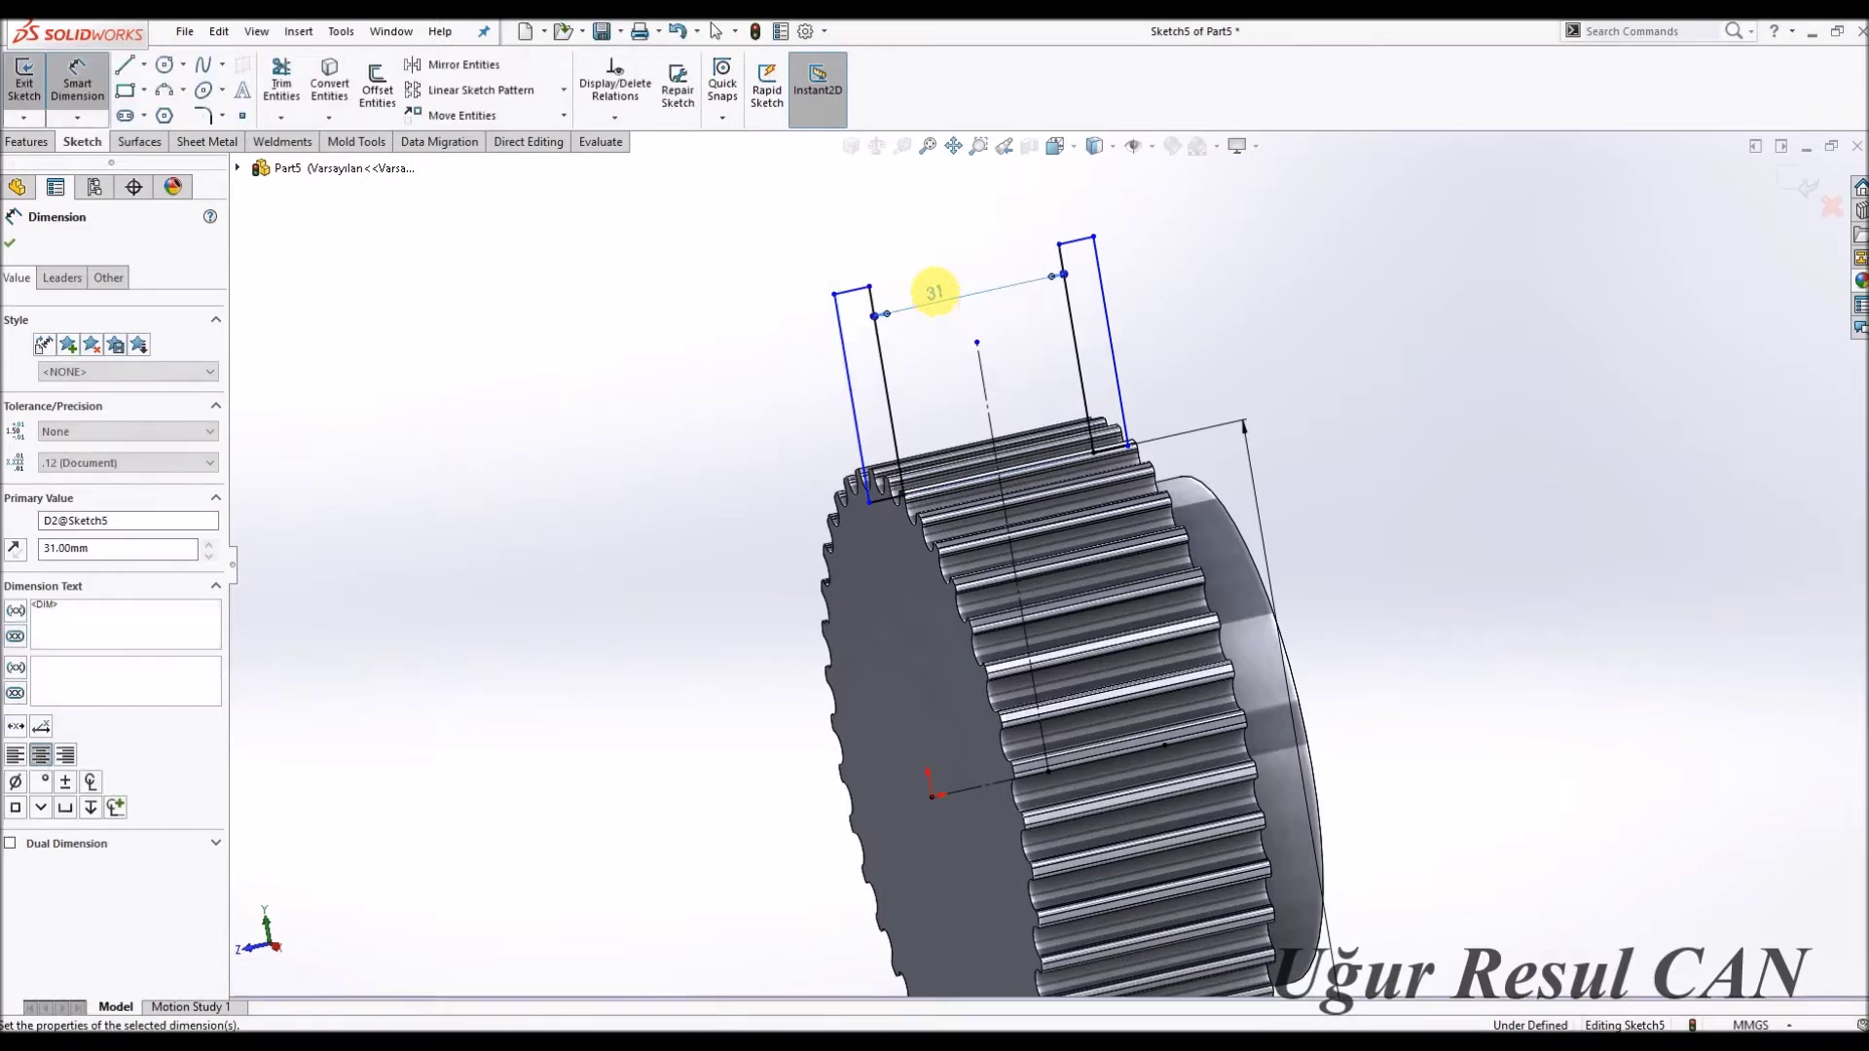
pyautogui.press('Escape')
pyautogui.click(1790, 177)
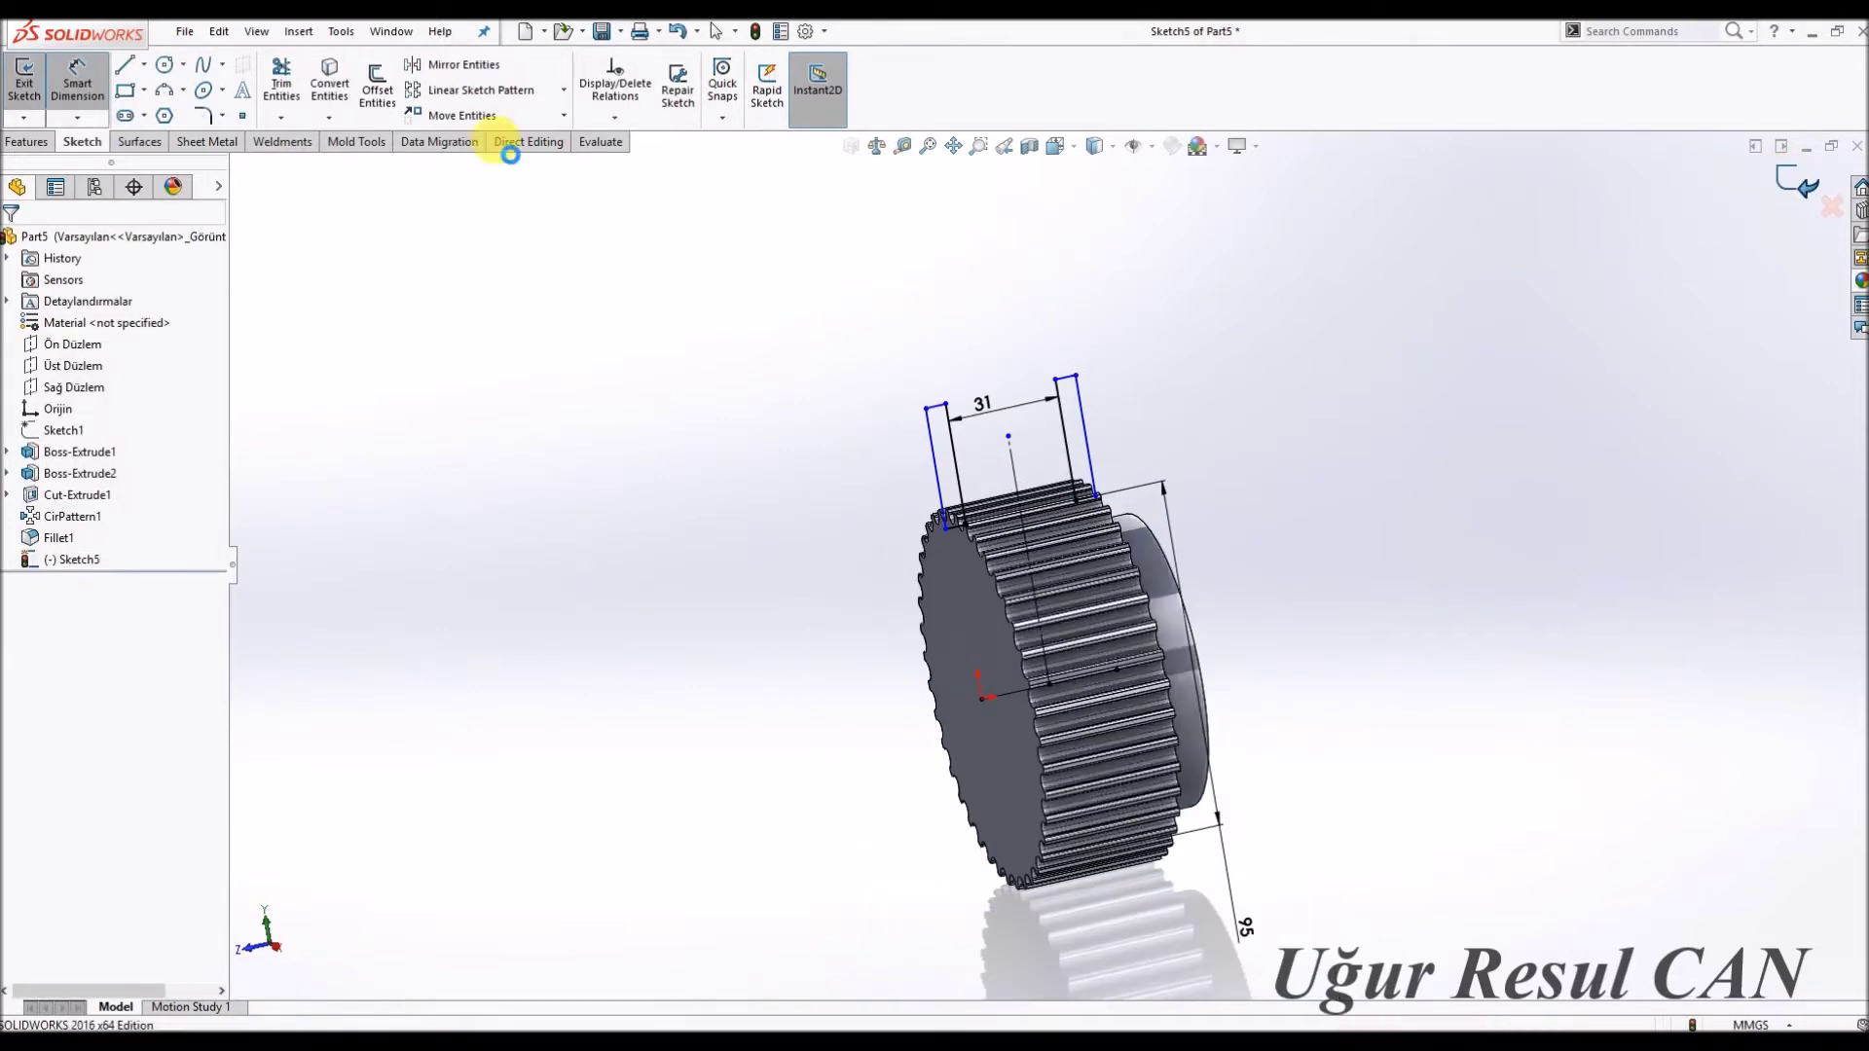
# Revolve-cut the sketch 360° about the centreline, then return to Right view.
pyautogui.click(393, 83)
pyautogui.click(1000, 702)
pyautogui.press('Return')
pyautogui.scroll(-3, 1042, 584)
pyautogui.moveTo(1043, 584)
pyautogui.mouseDown(button='middle')
pyautogui.moveTo(891, 703)
pyautogui.moveTo(1051, 638)
pyautogui.moveTo(1107, 705)
pyautogui.moveTo(1028, 645)
pyautogui.mouseUp(button='middle')
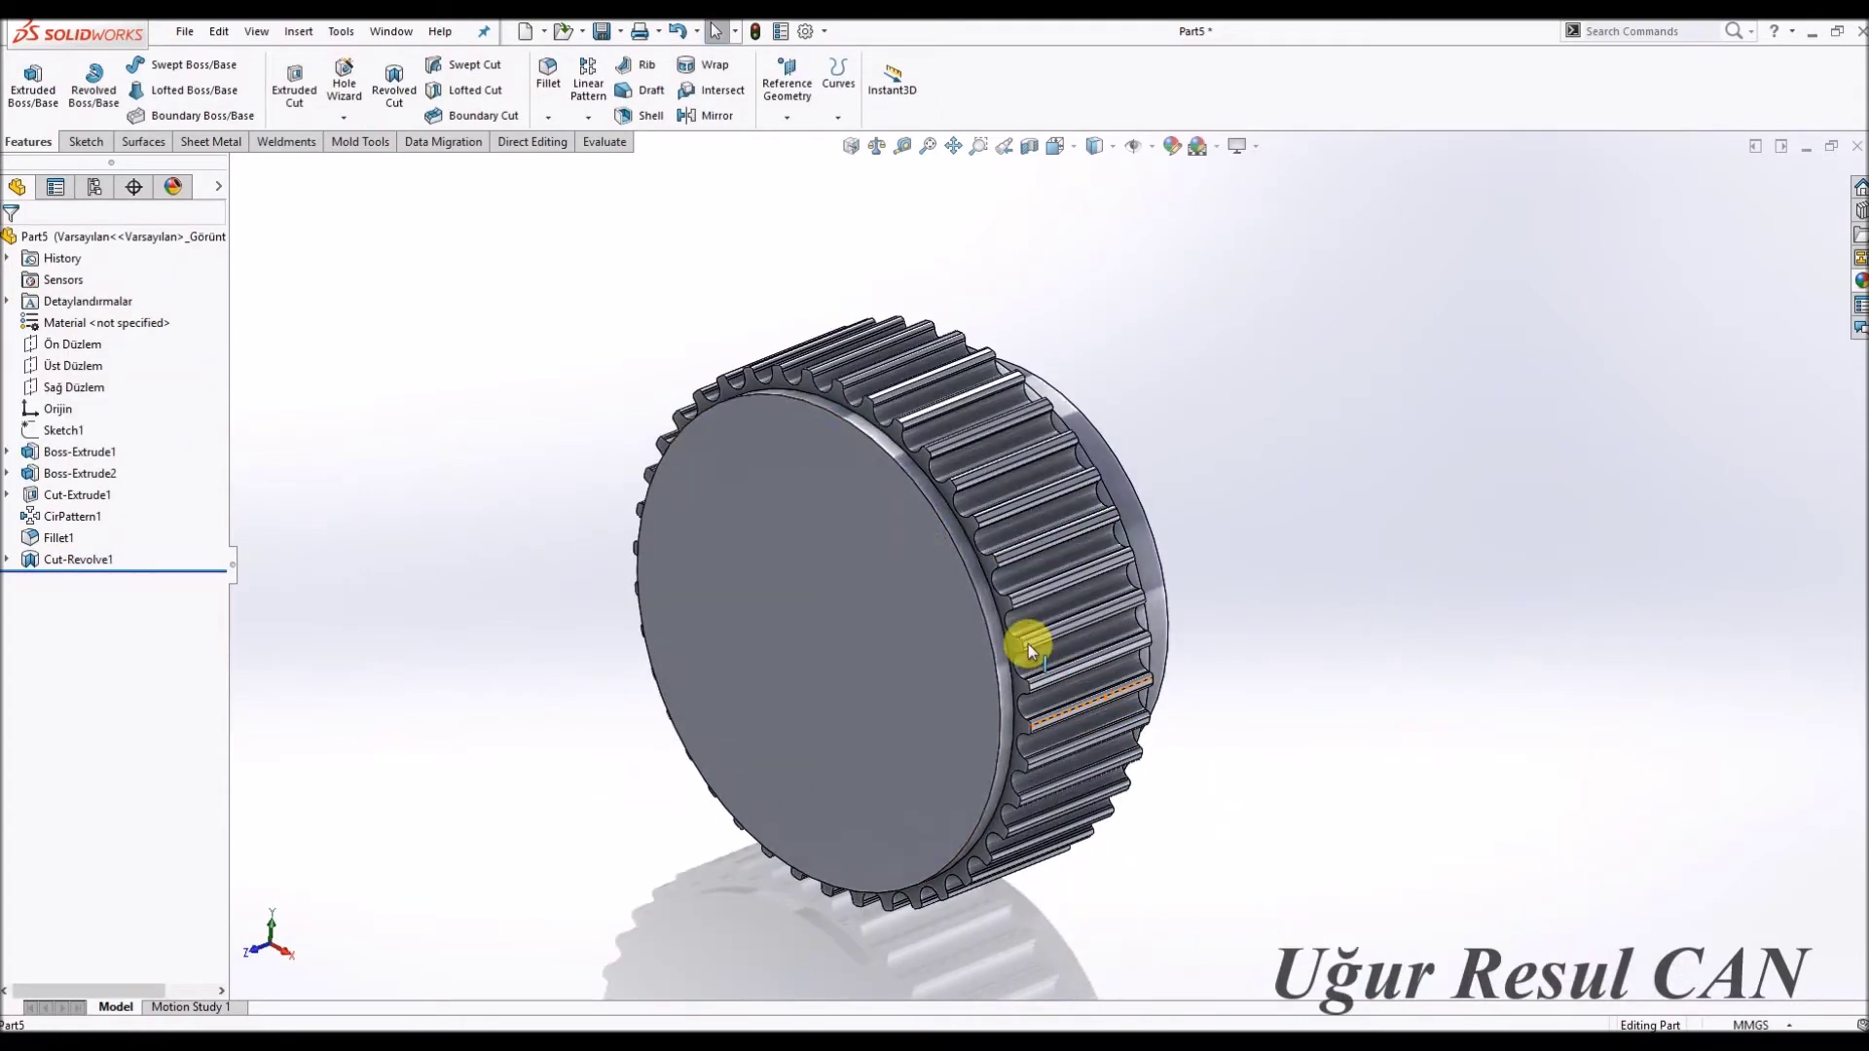
pyautogui.click(721, 493)
pyautogui.click(429, 367)
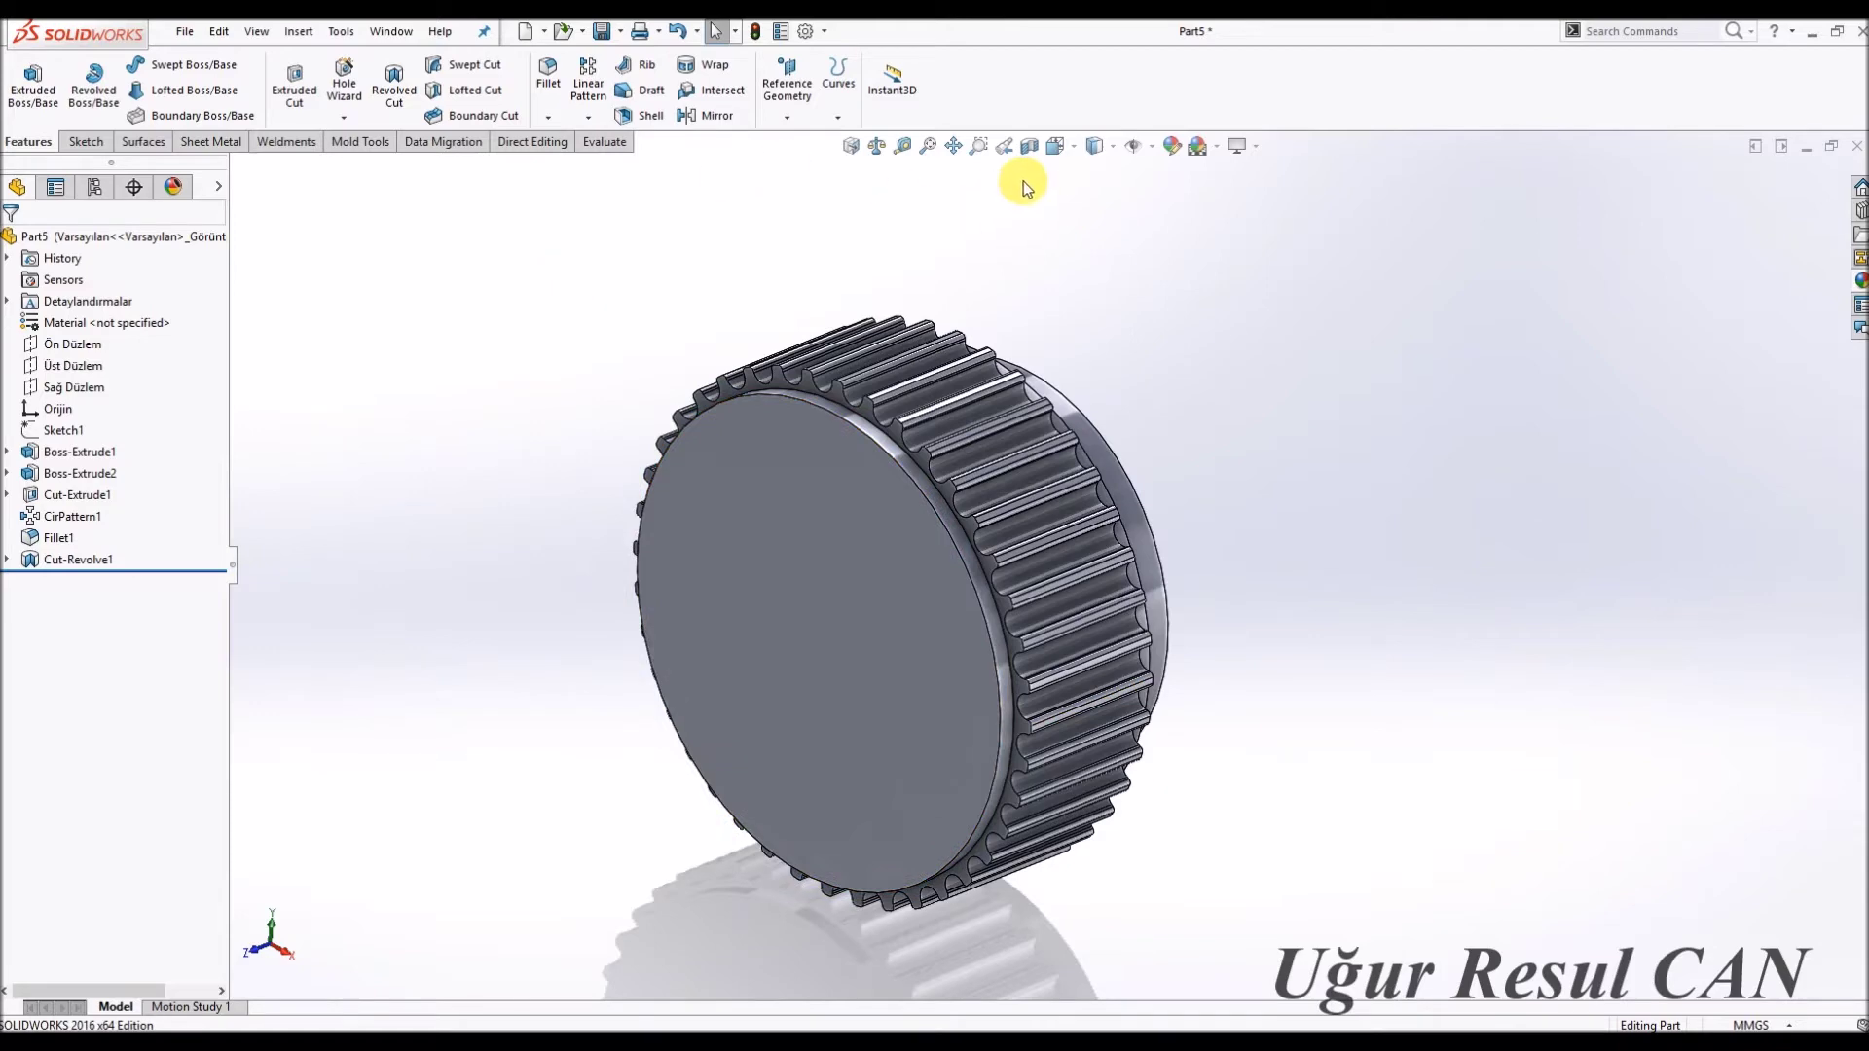
pyautogui.click(1058, 150)
pyautogui.click(1223, 504)
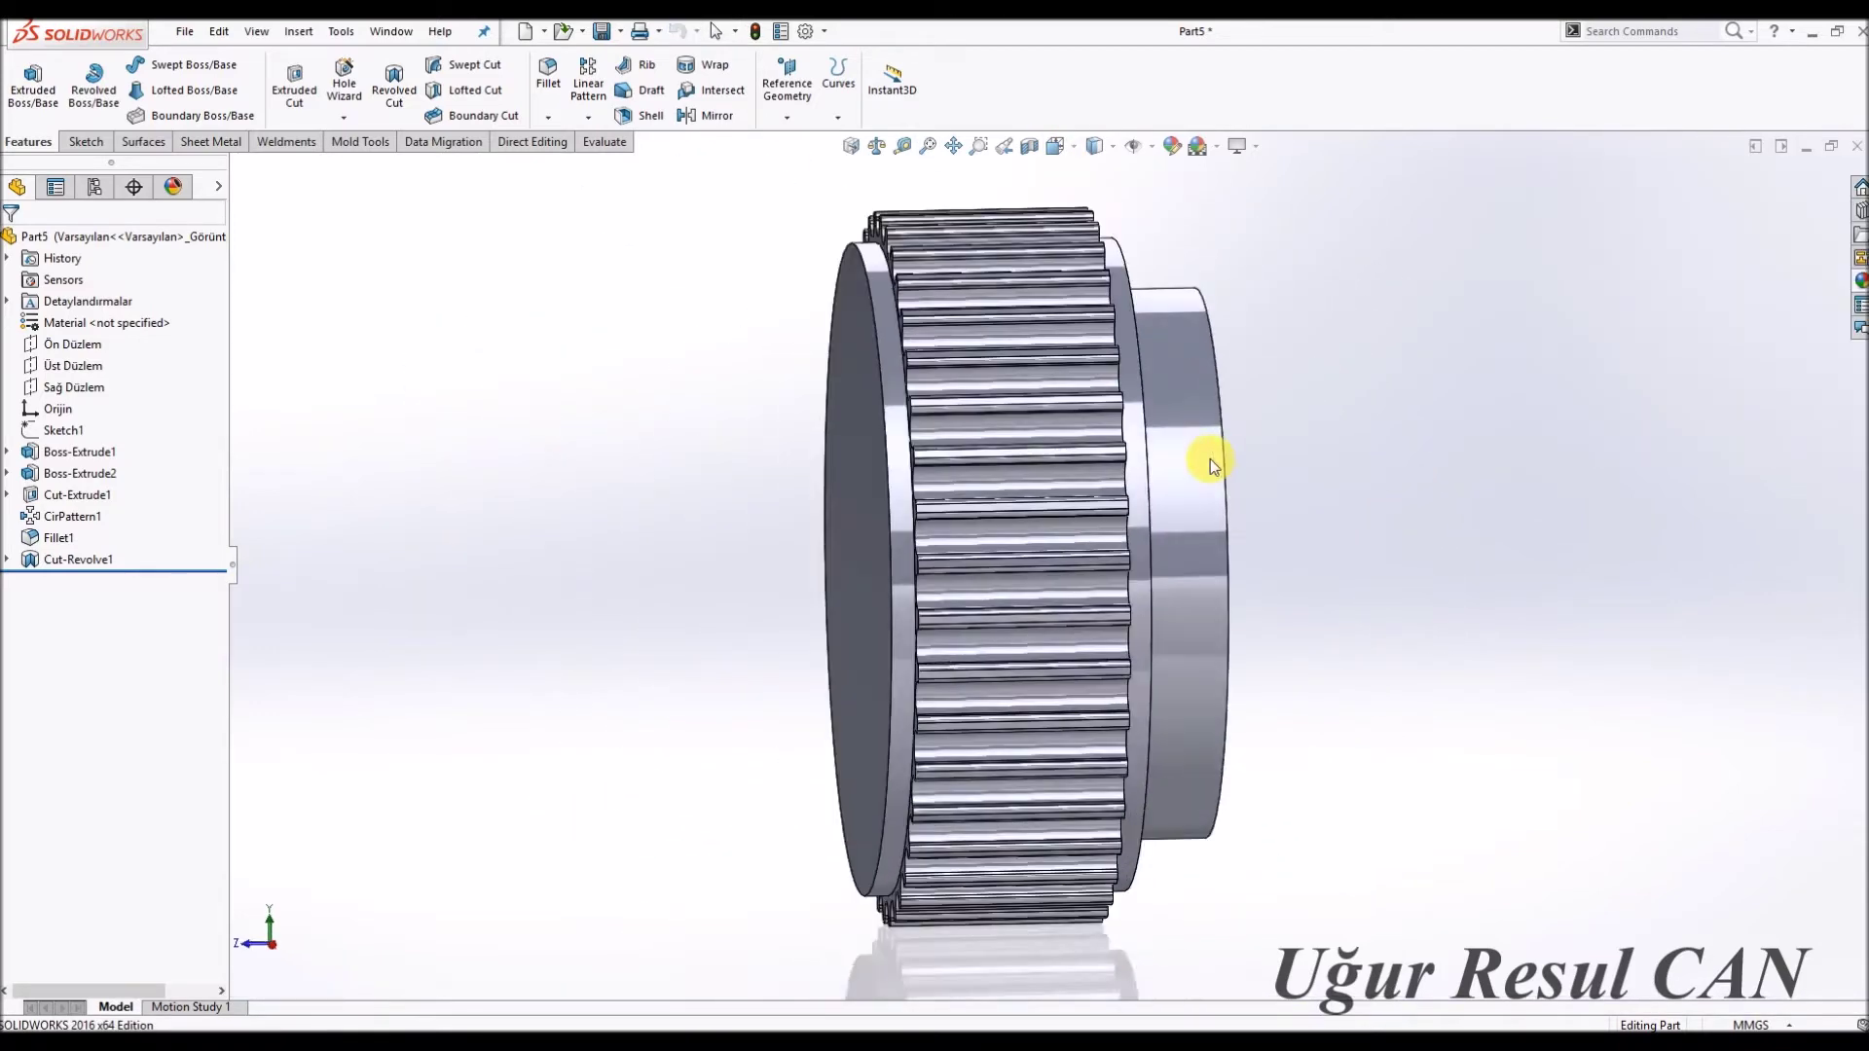
# Start a line sketch on the right plane along the hub top to the step corner.
pyautogui.click(73, 386)
pyautogui.click(125, 66)
pyautogui.scroll(-5, 890, 193)
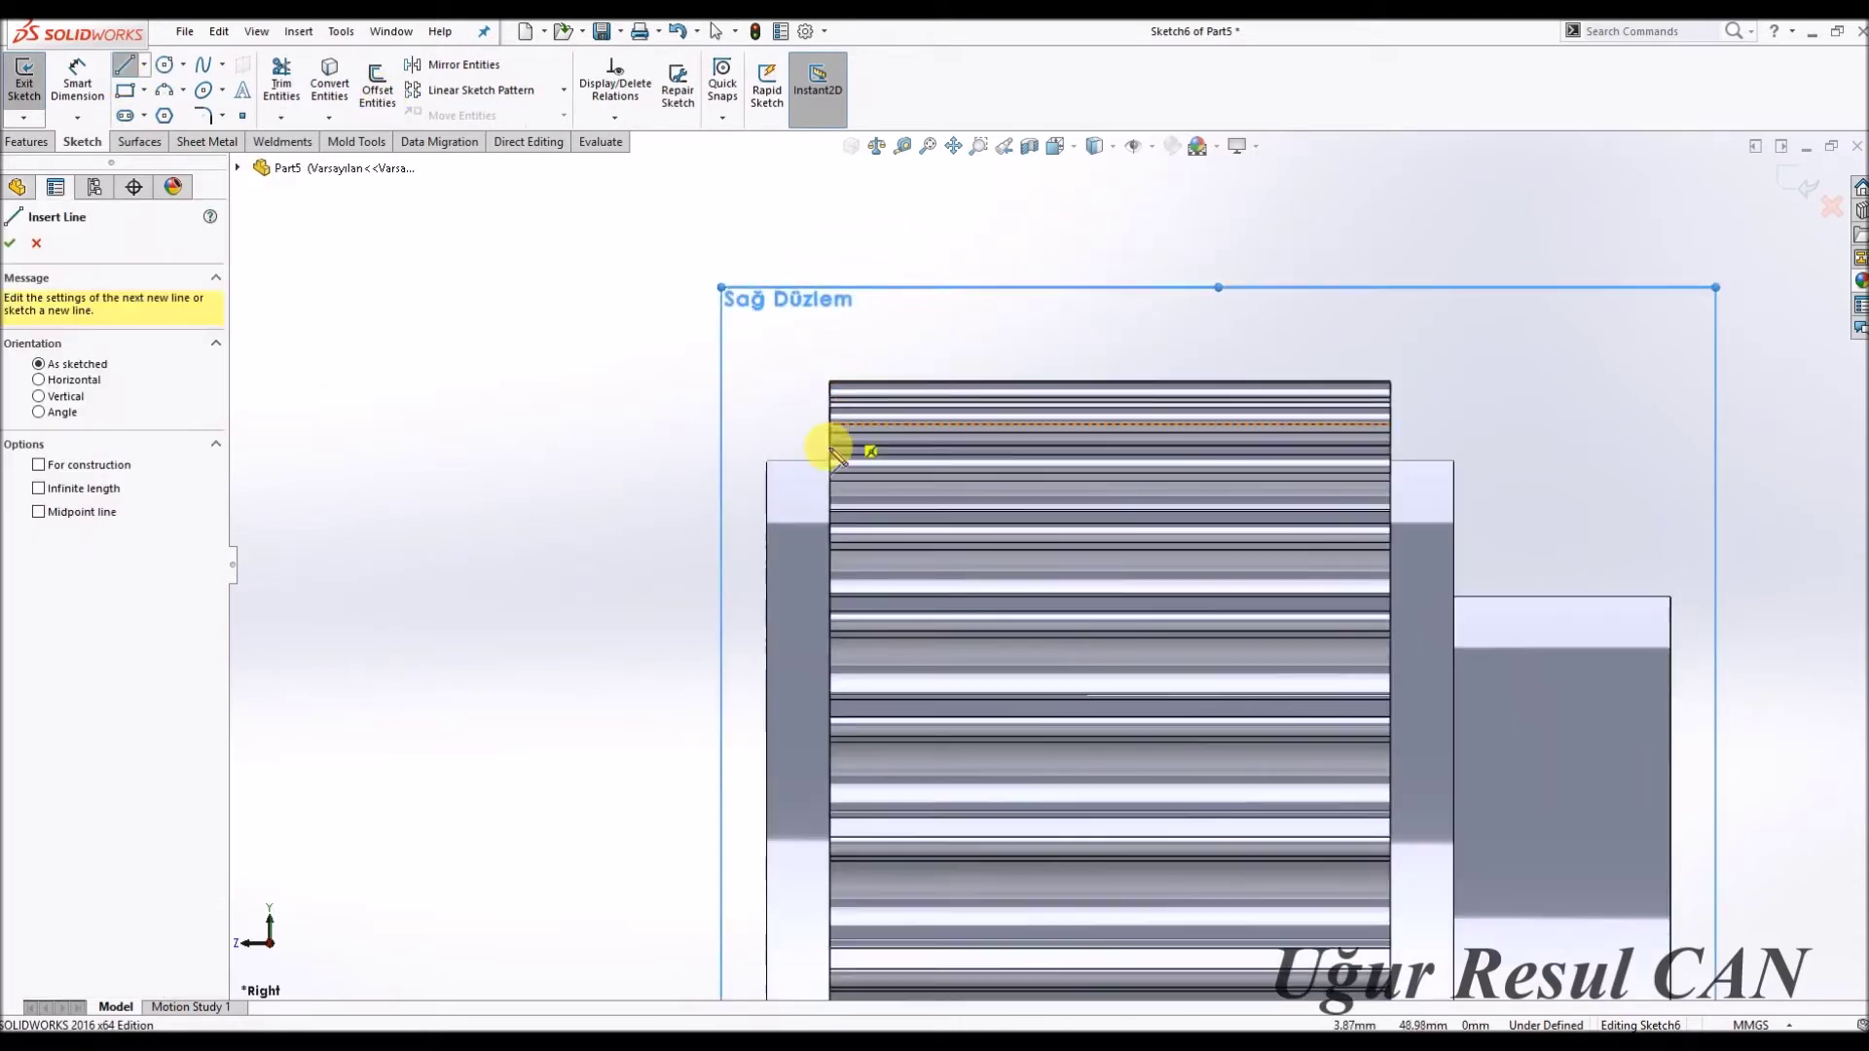
pyautogui.scroll(-2, 835, 479)
pyautogui.scroll(-2, 813, 492)
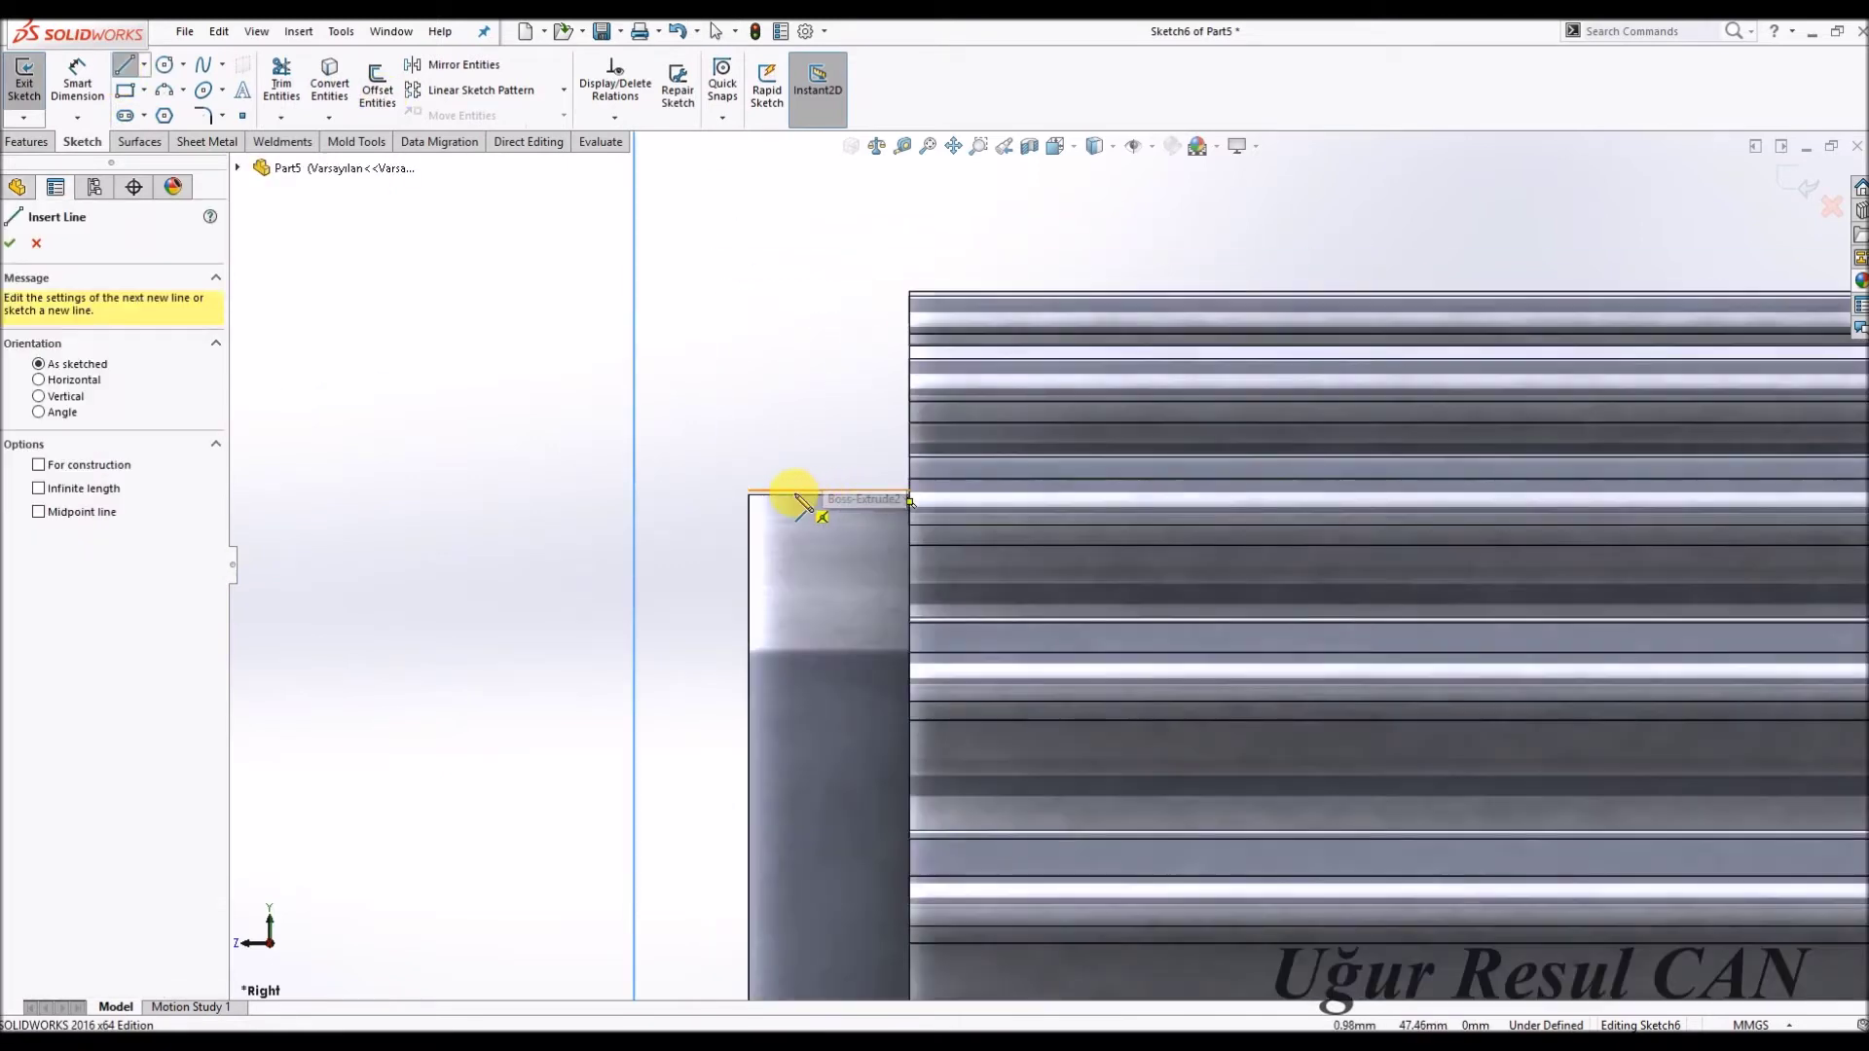
pyautogui.click(795, 493)
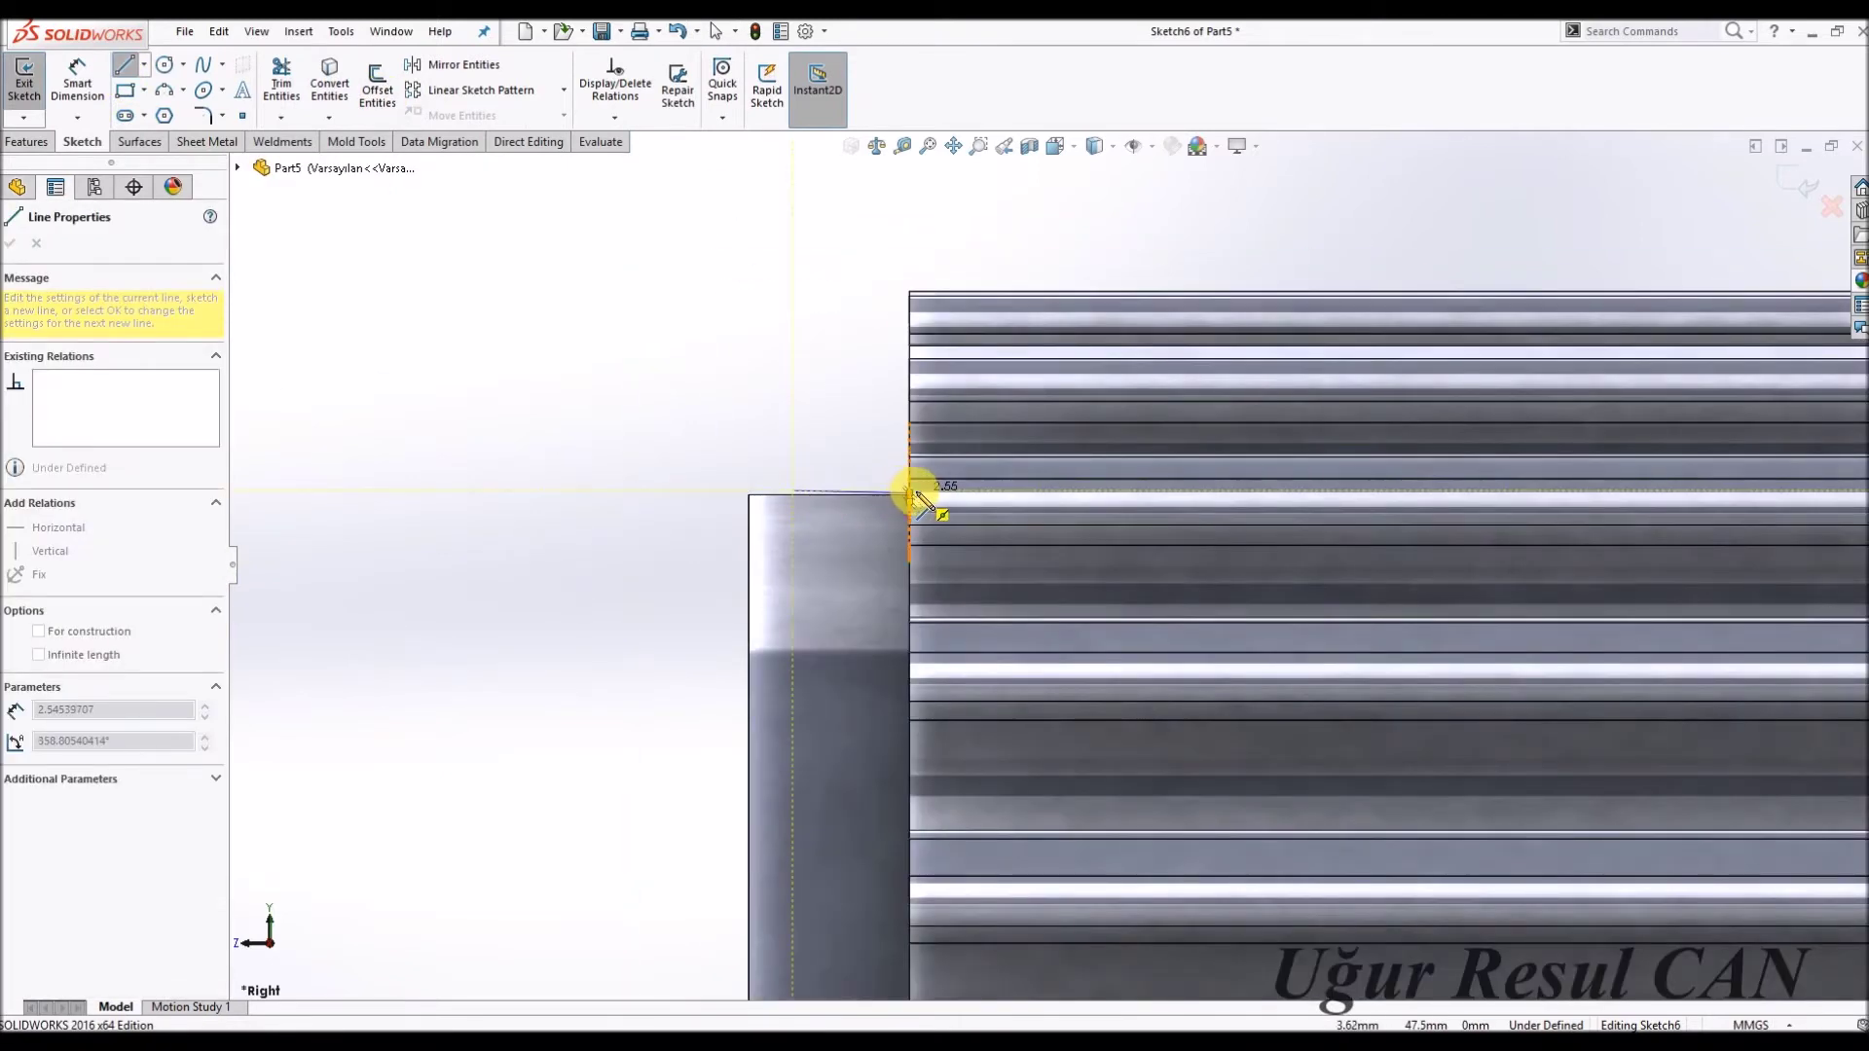
pyautogui.scroll(-2, 910, 496)
pyautogui.click(919, 493)
# Continue the profile up the tooth face, out along an angled lip, and down to the hub.
pyautogui.scroll(3, 973, 389)
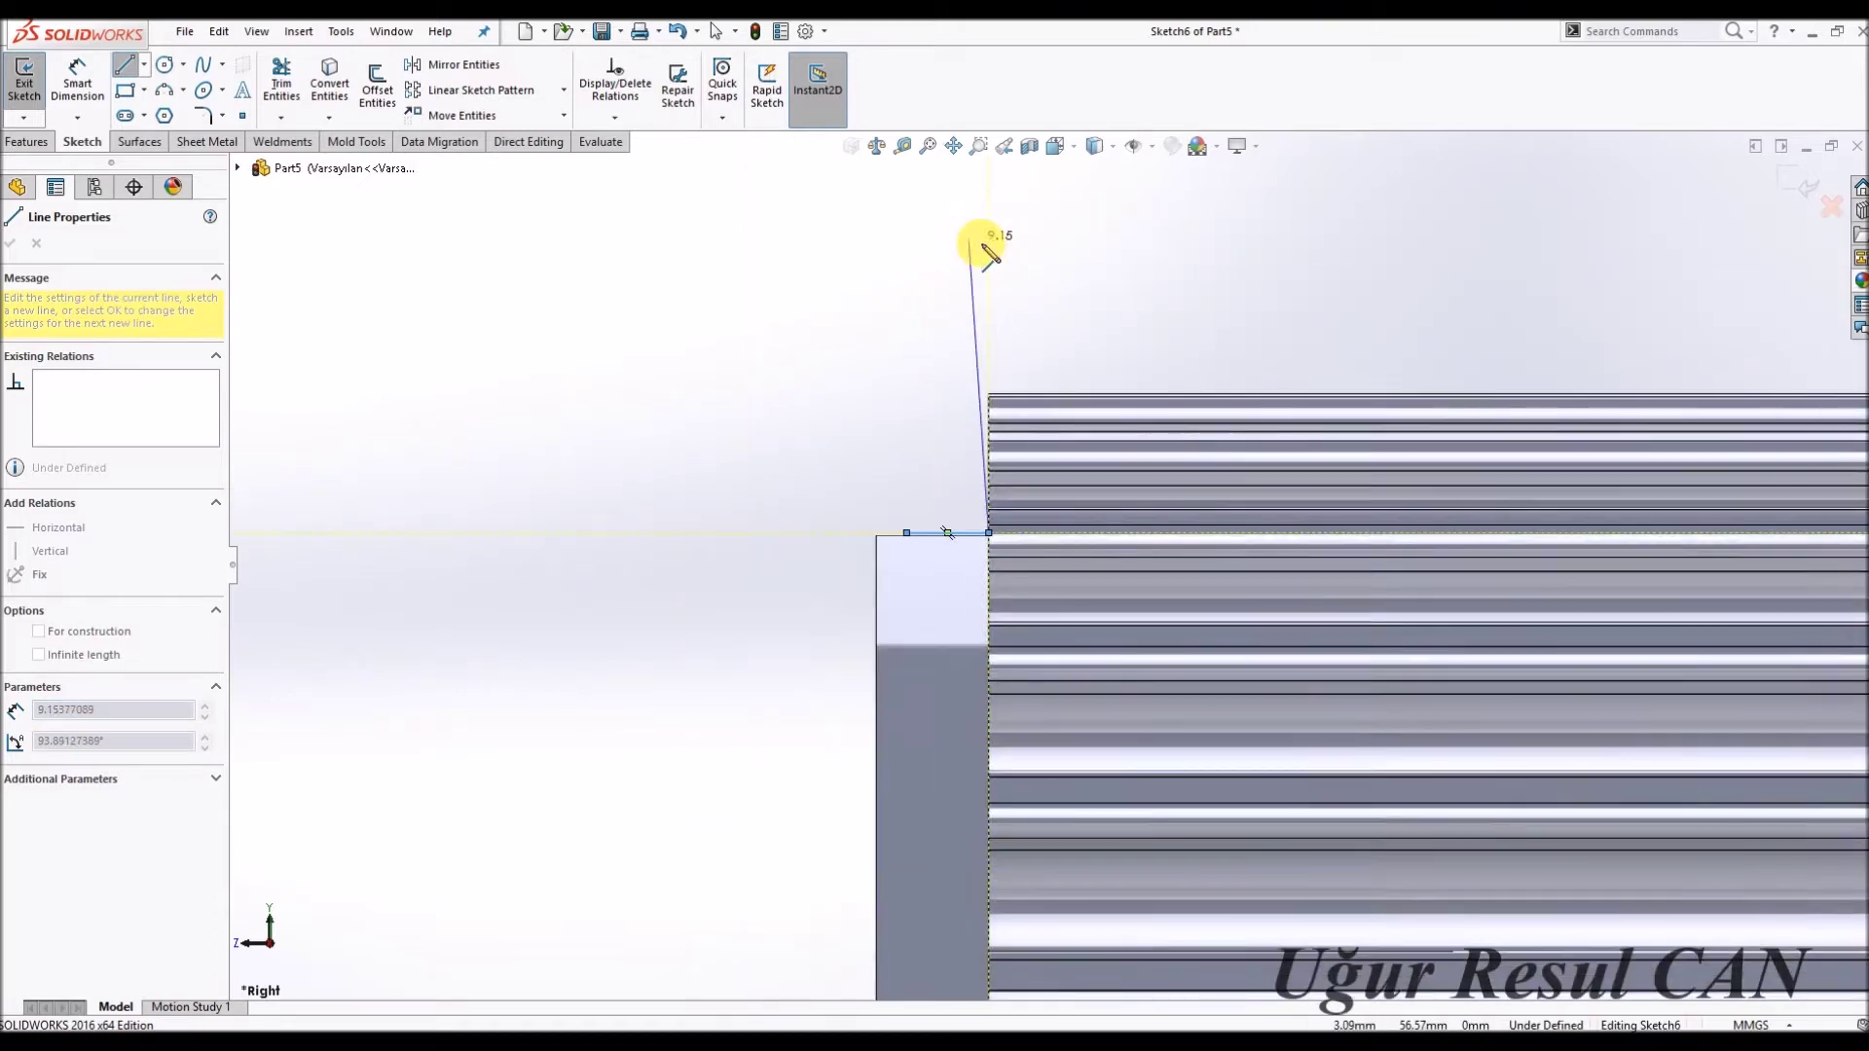
pyautogui.click(987, 339)
pyautogui.click(906, 193)
pyautogui.click(877, 208)
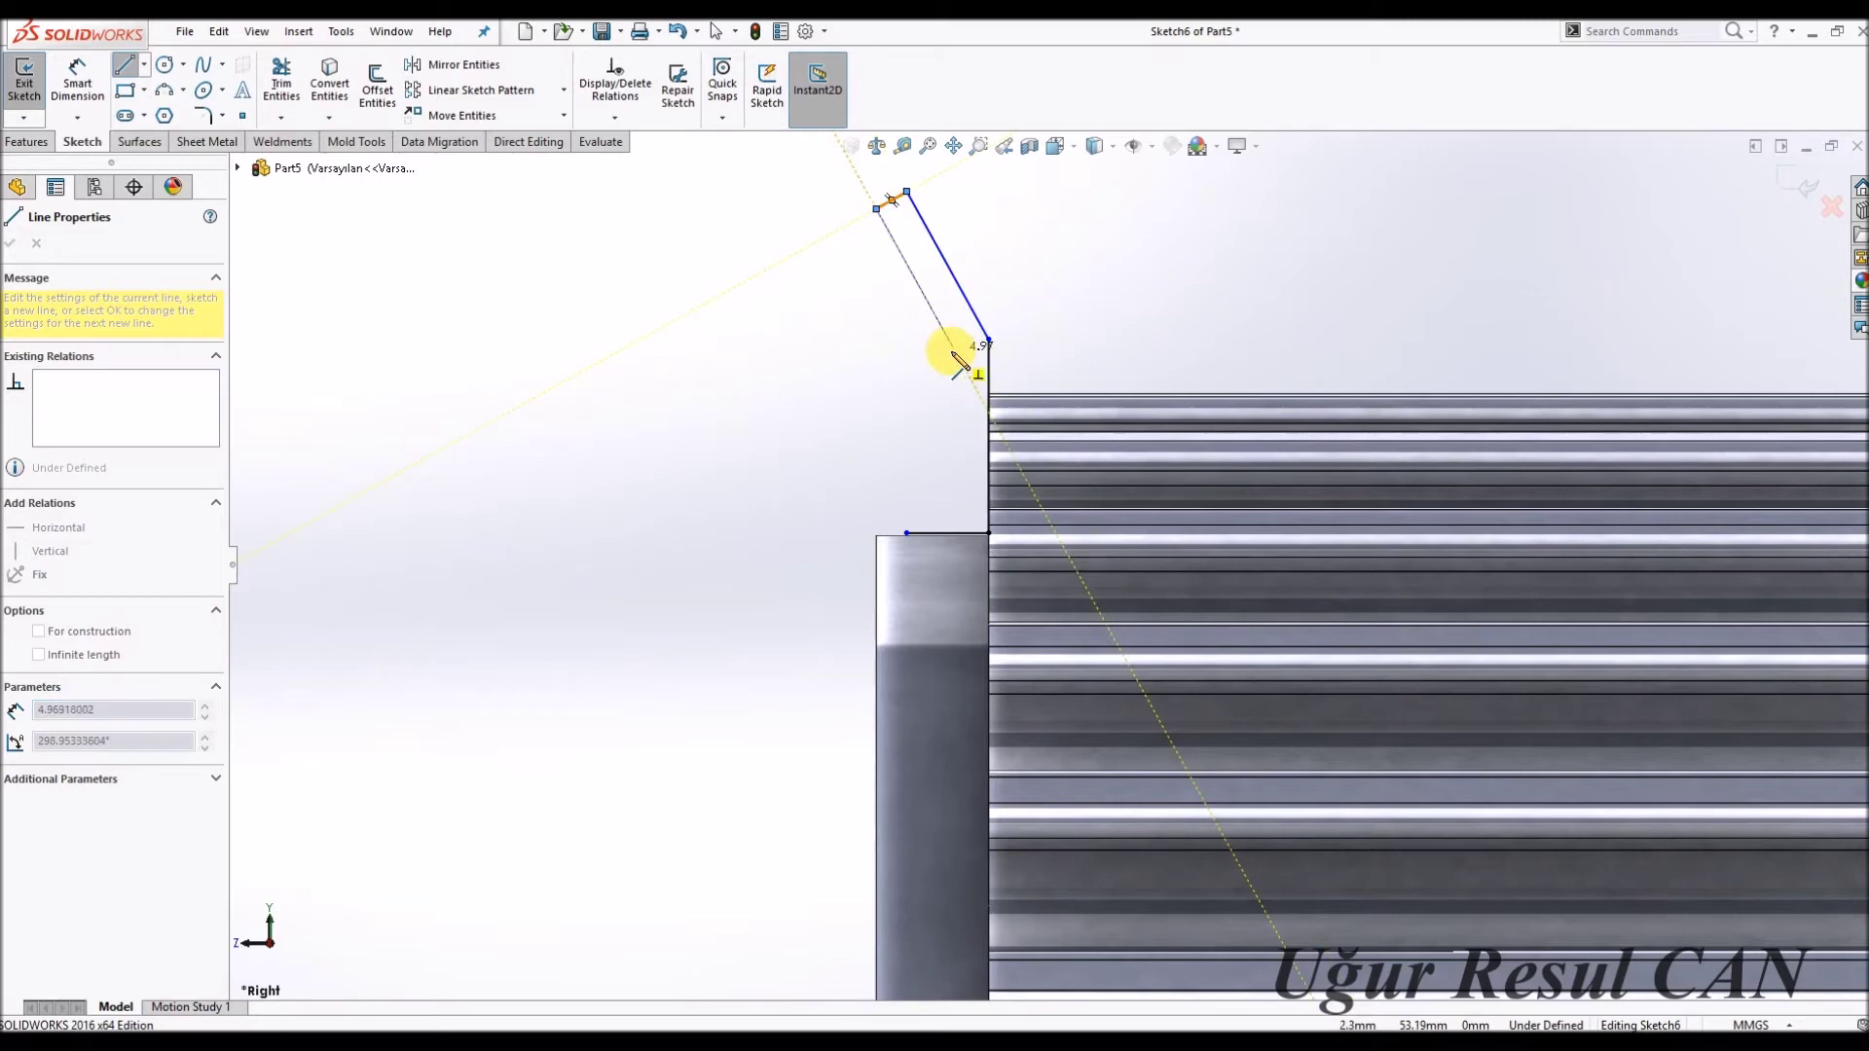
pyautogui.click(953, 350)
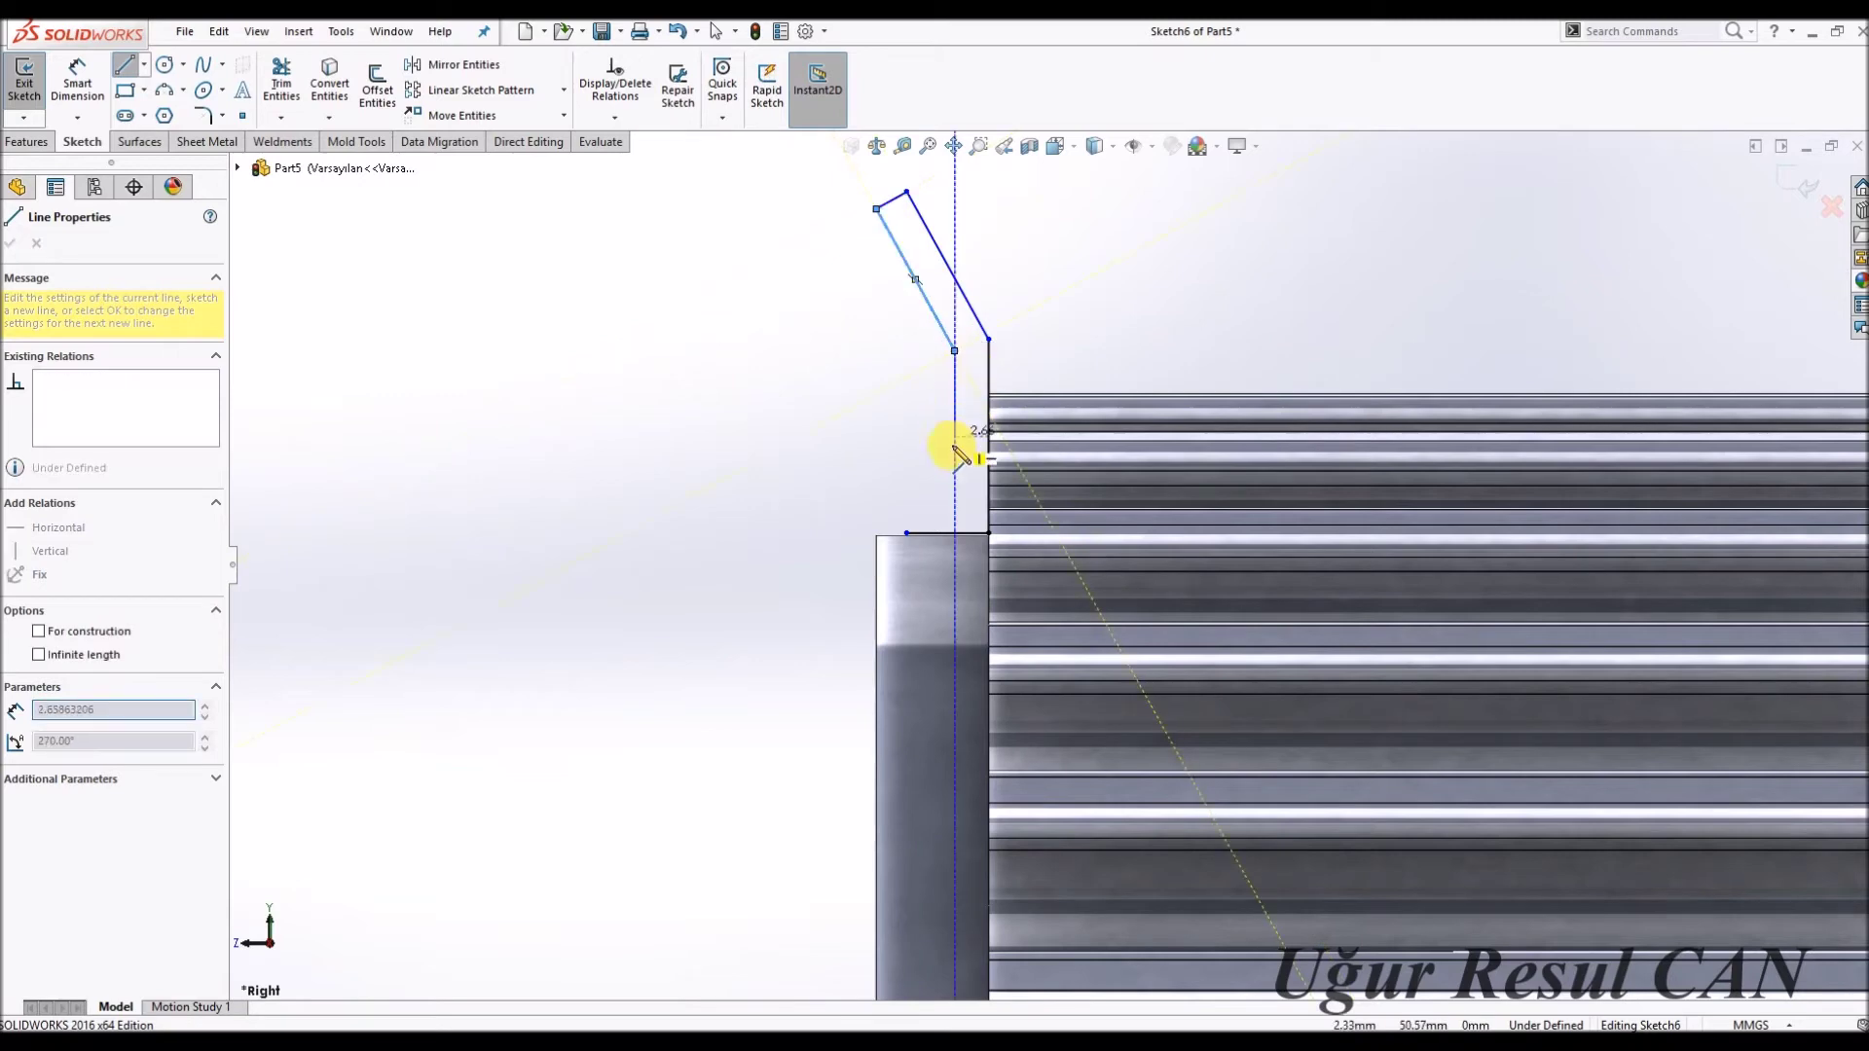
pyautogui.click(954, 534)
pyautogui.press('Escape')
# Trim the leftover horizontal segment and make the short bottom and top lines equal.
pyautogui.click(281, 82)
pyautogui.moveTo(908, 517); pyautogui.dragTo(911, 551)
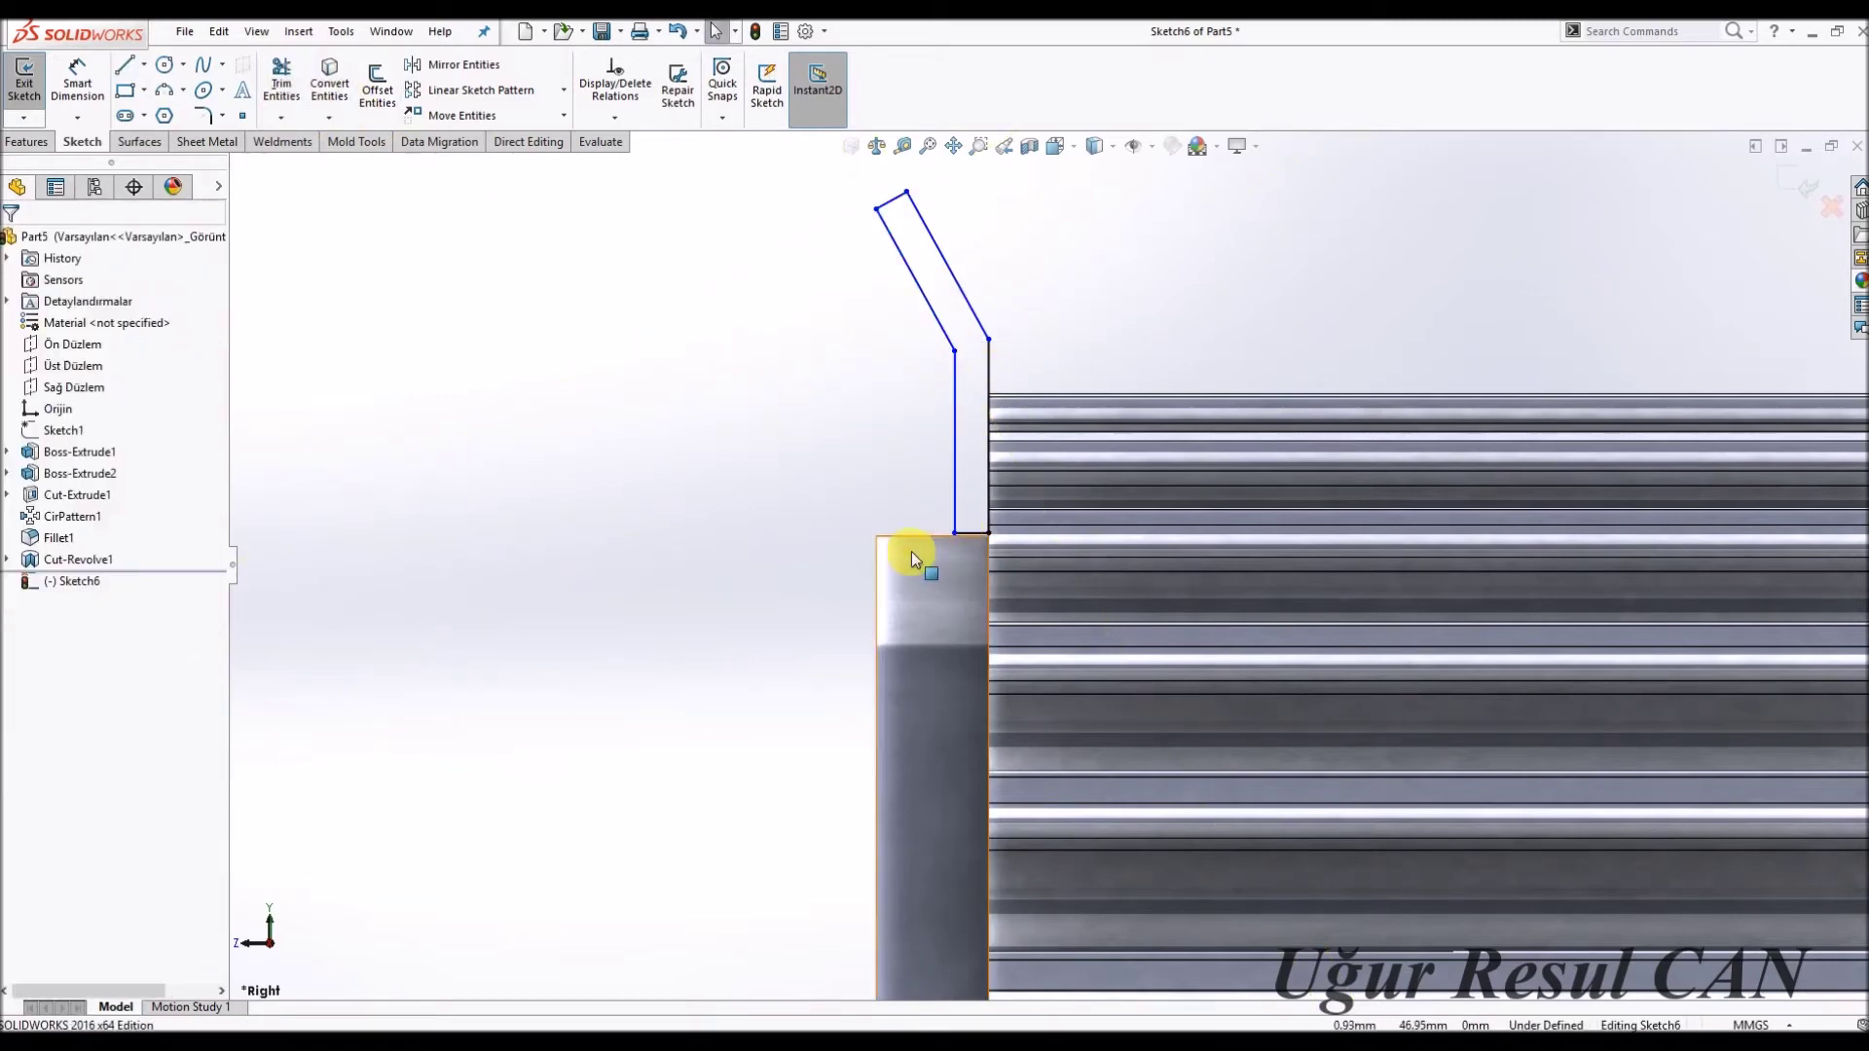
pyautogui.click(977, 534)
pyautogui.keyDown('ctrl'); pyautogui.click(890, 200); pyautogui.keyUp('ctrl')
pyautogui.click(98, 674)
pyautogui.press('Escape')
pyautogui.press('d')
pyautogui.click(973, 533)
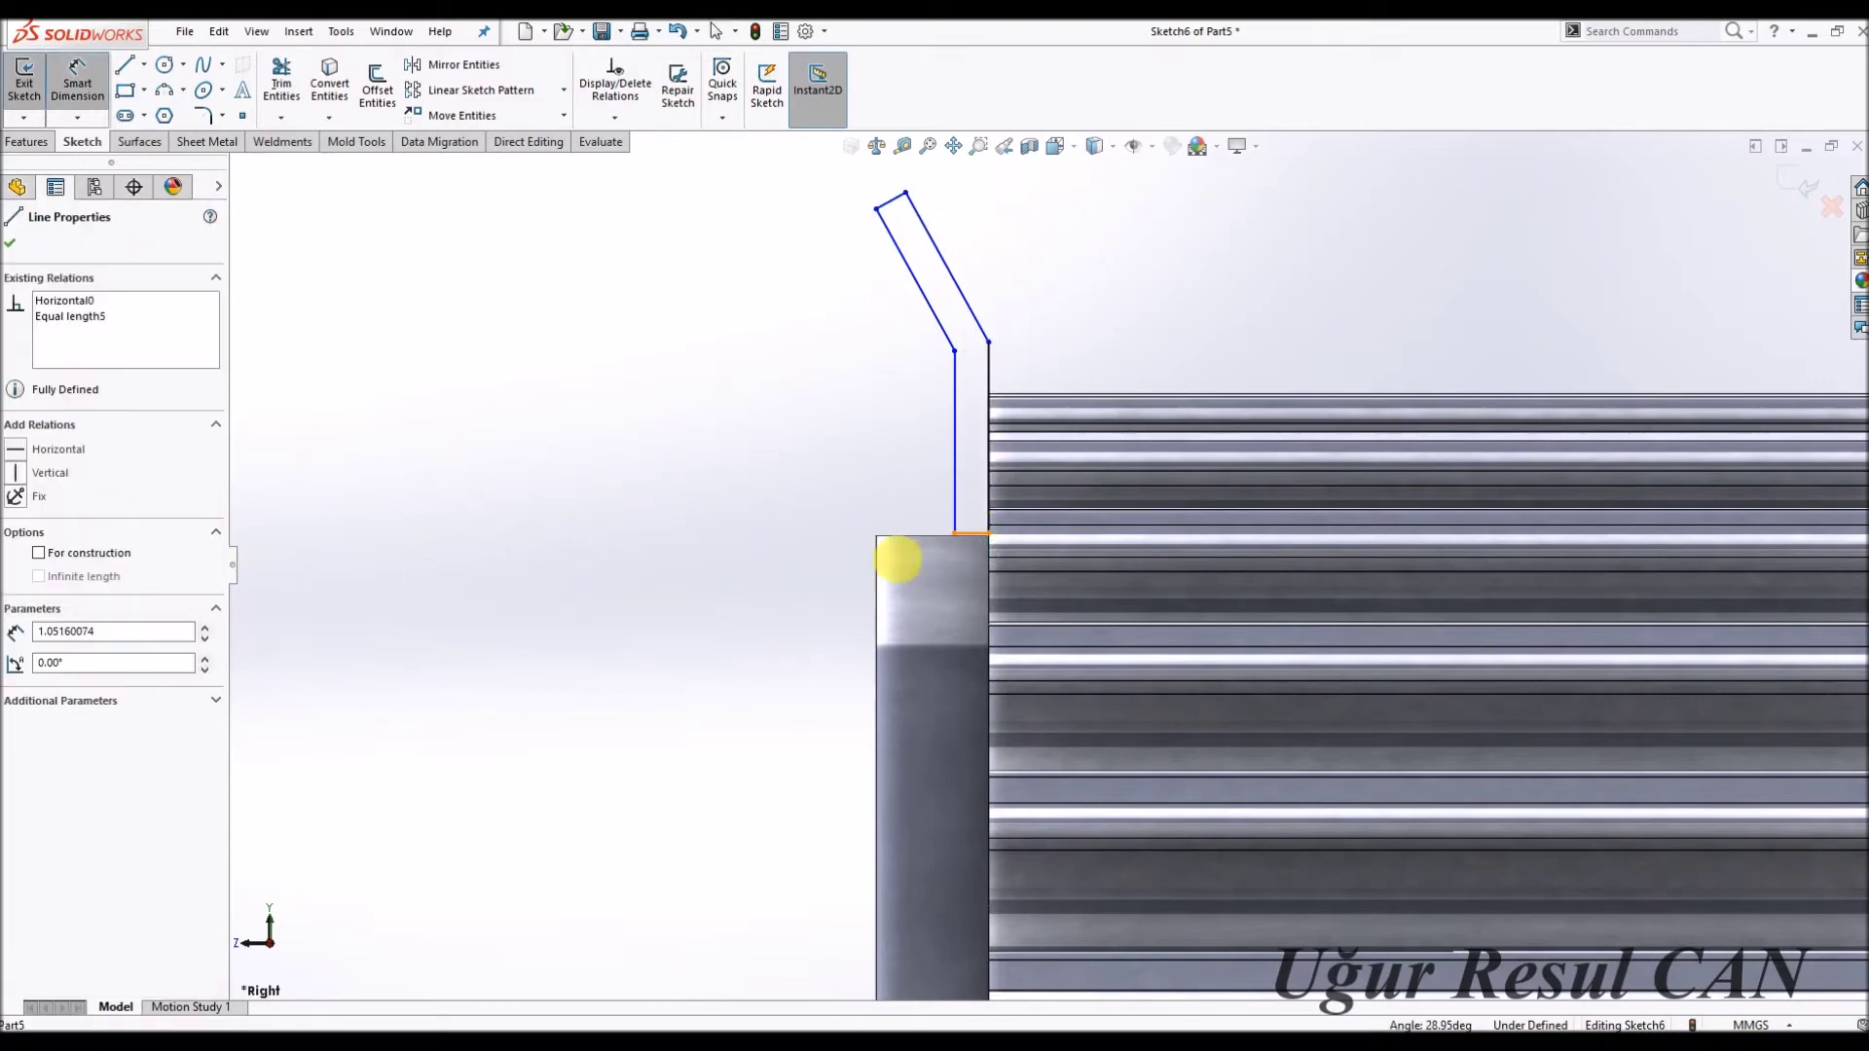
# Set the short flange line's length to 2 mm.
pyautogui.click(783, 570)
pyautogui.write('2')
pyautogui.press('Return')
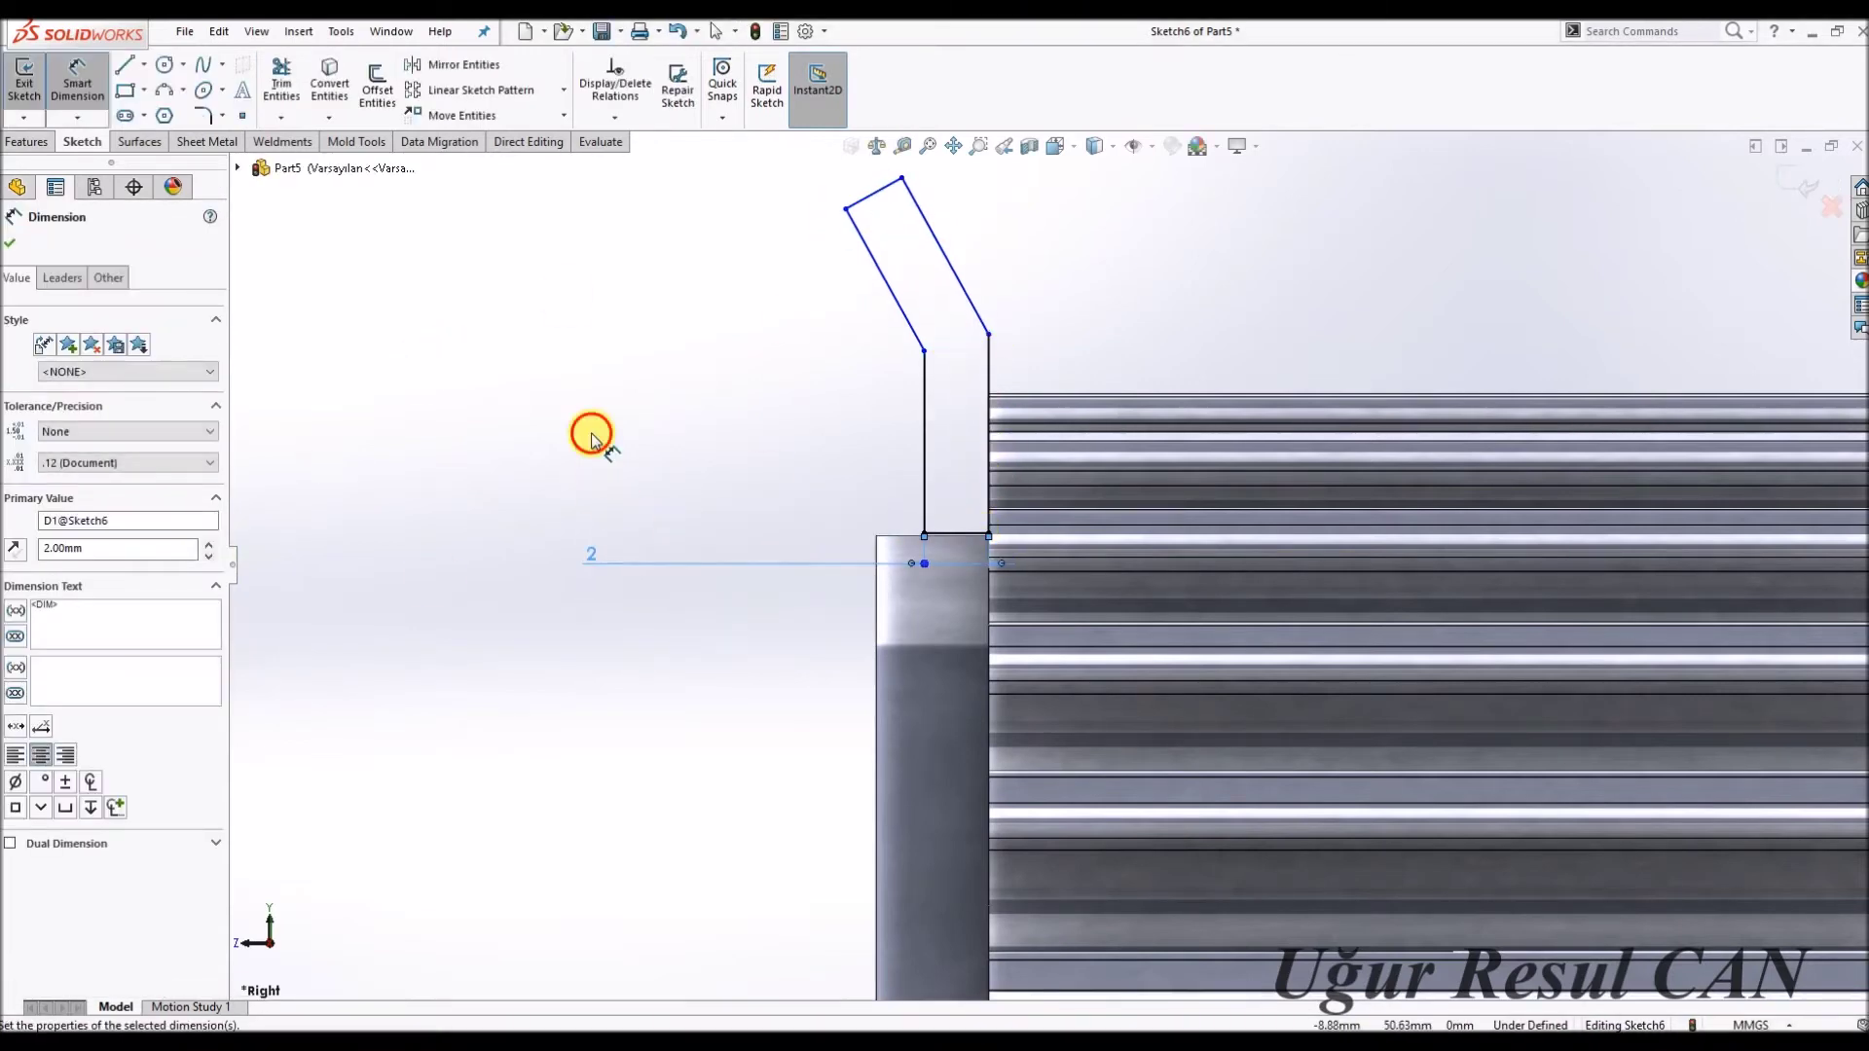
pyautogui.scroll(3, 1095, 552)
pyautogui.scroll(5, 1214, 605)
# Draw a horizontal line along the gear edge and a vertical construction centreline.
pyautogui.press('l')
pyautogui.scroll(-3, 1035, 717)
pyautogui.click(946, 693)
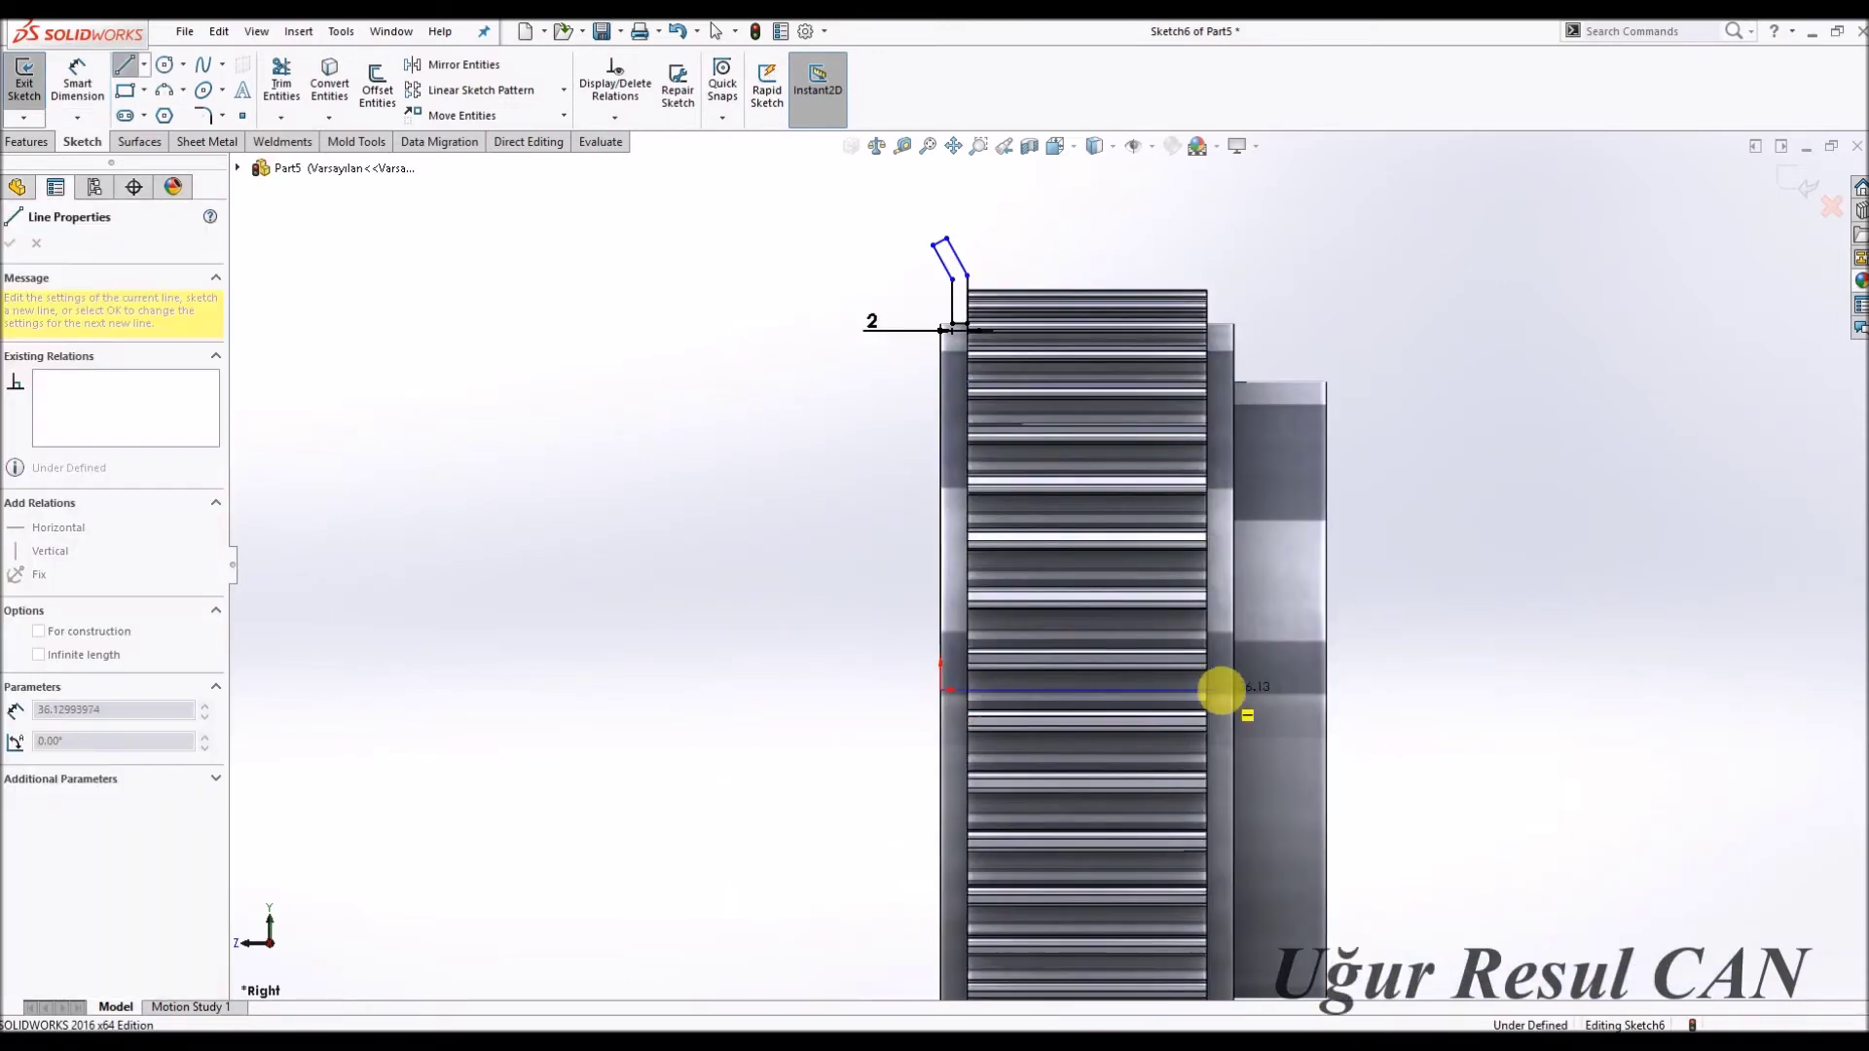
pyautogui.press('Escape')
pyautogui.press('l')
pyautogui.click(941, 690)
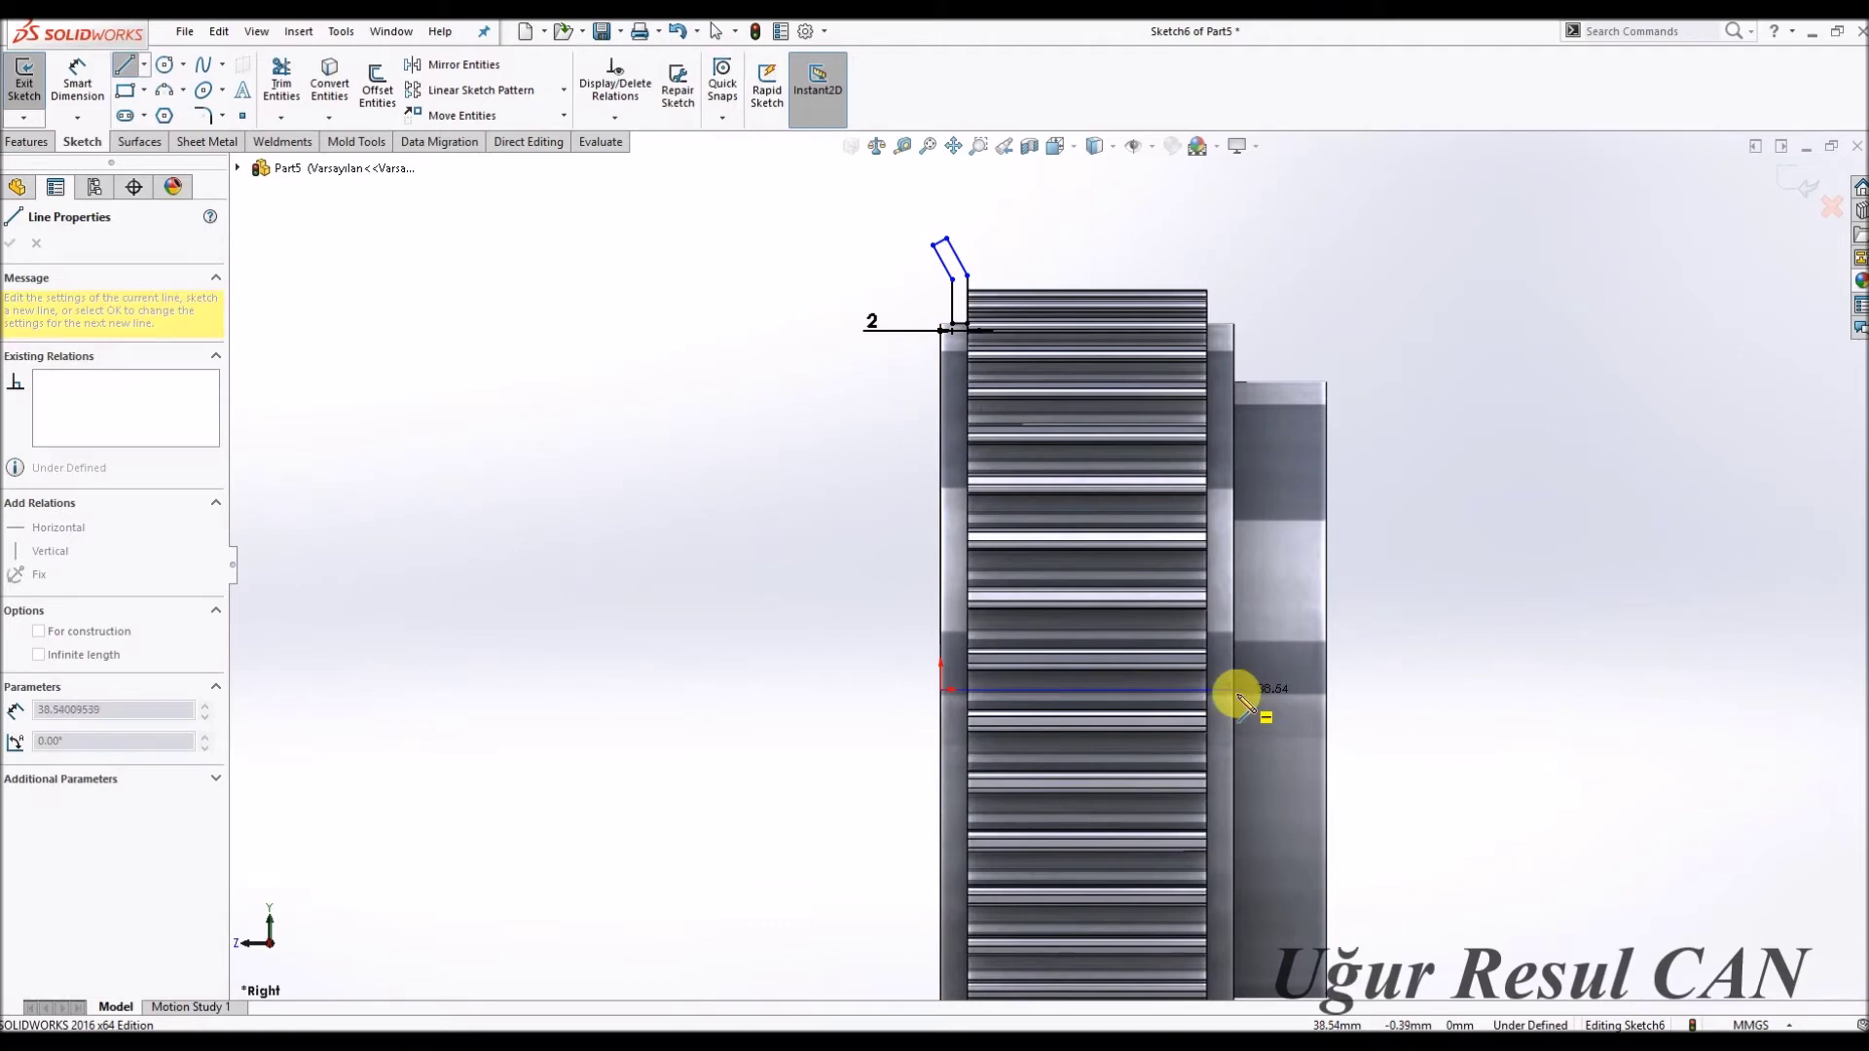
pyautogui.click(1234, 690)
pyautogui.press('Escape')
pyautogui.press('Escape')
pyautogui.press('l')
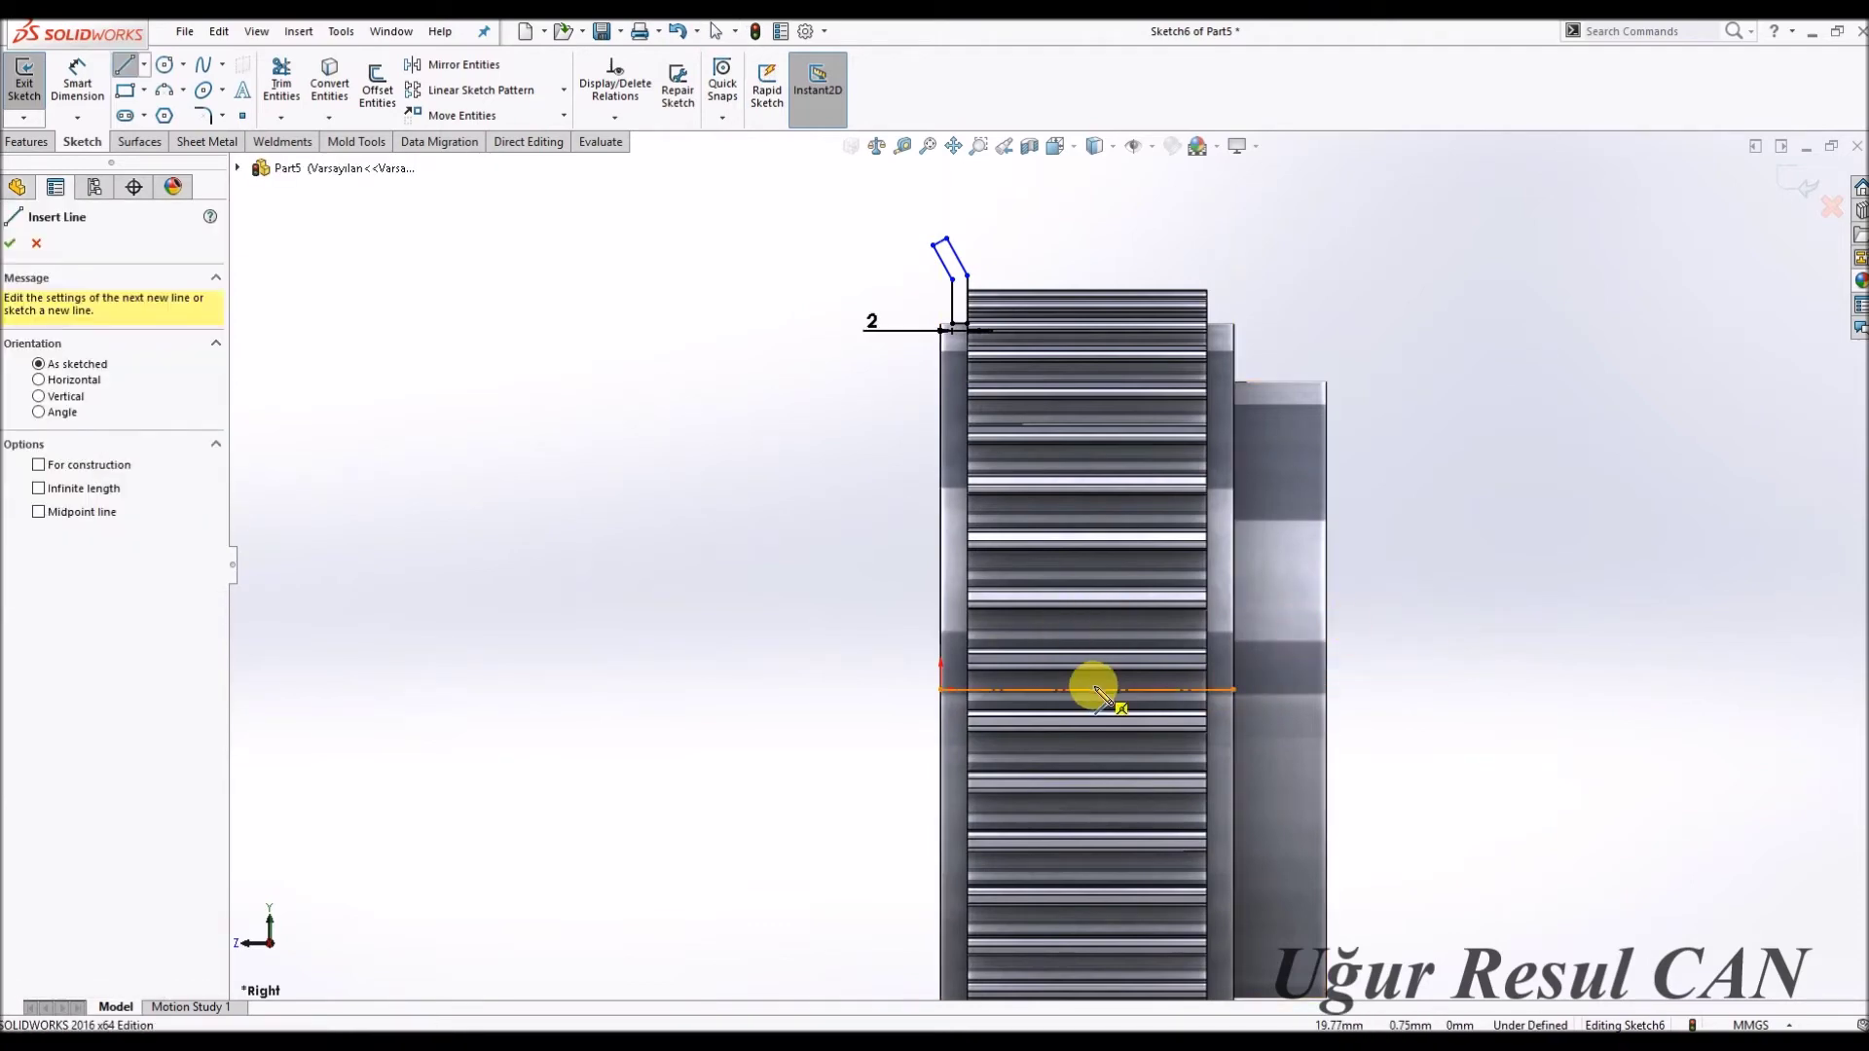
pyautogui.click(1085, 691)
pyautogui.doubleClick(1087, 220)
pyautogui.click(1083, 243)
pyautogui.click(1179, 183)
# Dimension the angle between the short vertical and slanted flange lines as 20°.
pyautogui.scroll(3, 964, 297)
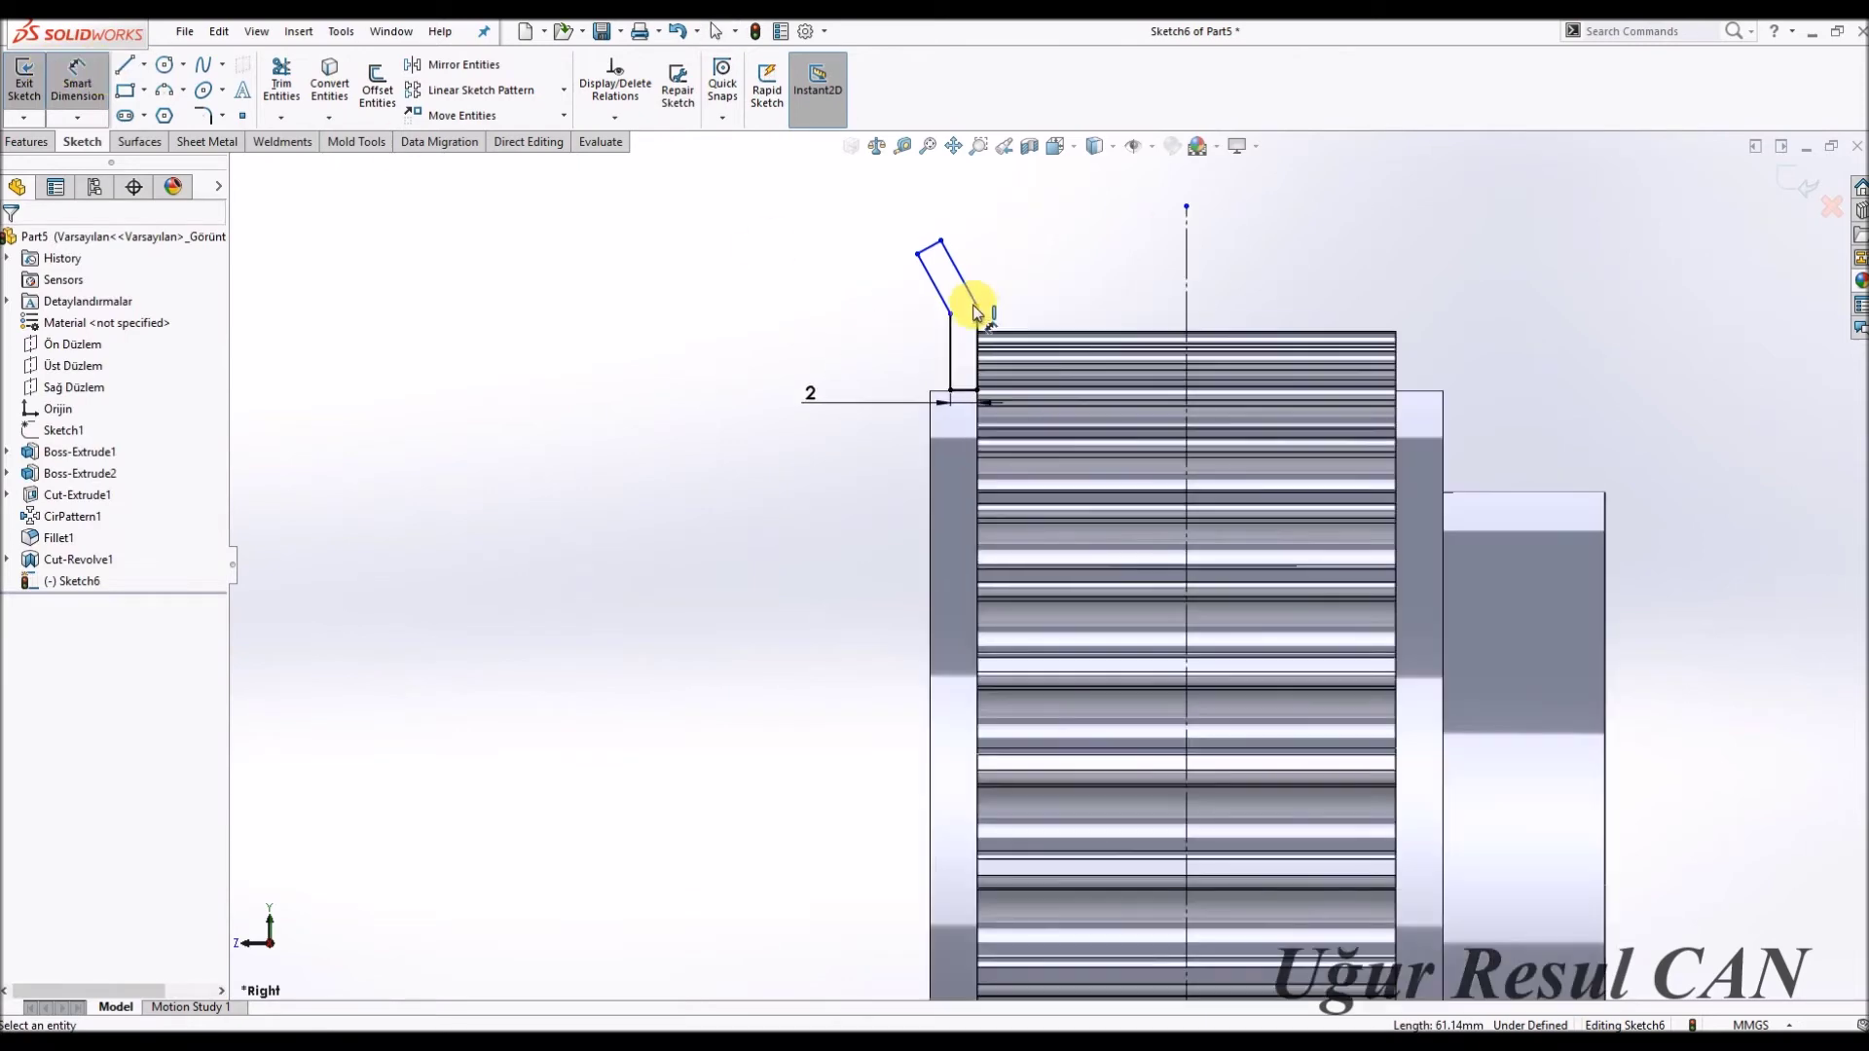
pyautogui.click(973, 307)
pyautogui.click(968, 299)
pyautogui.click(960, 176)
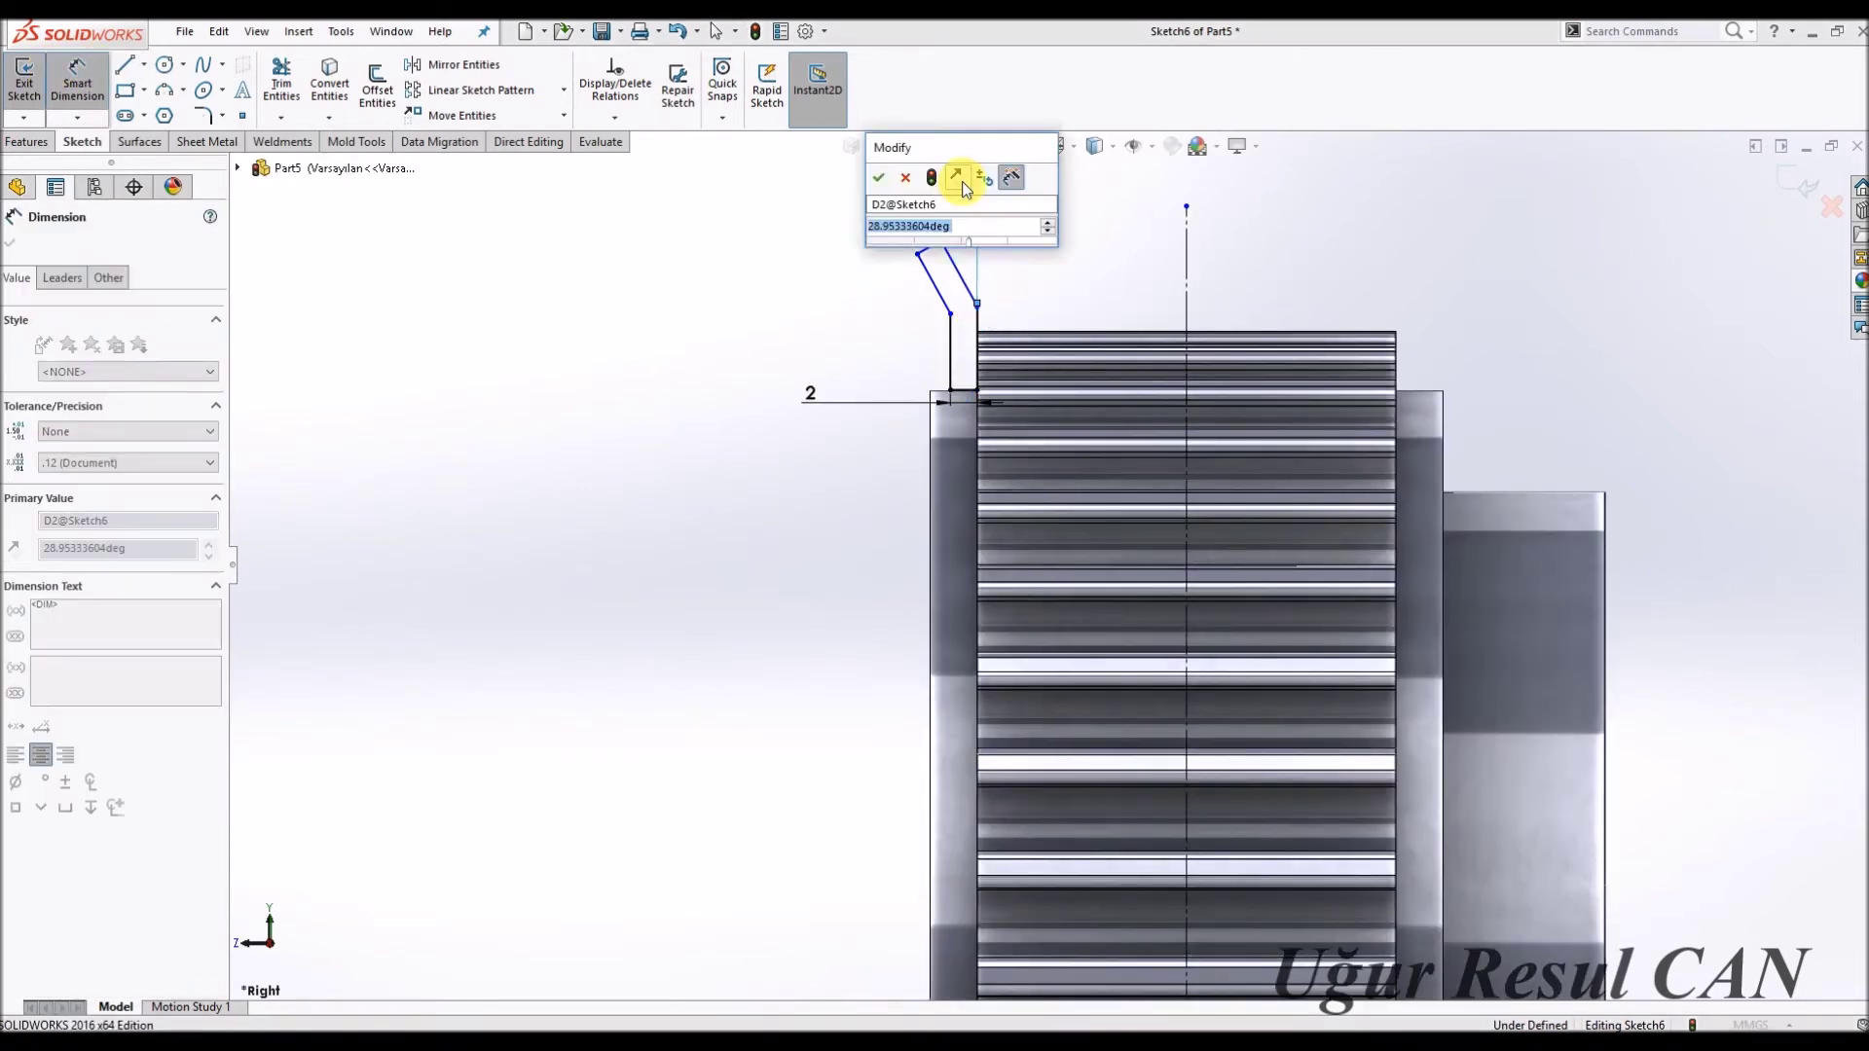
pyautogui.write('20')
pyautogui.press('Return')
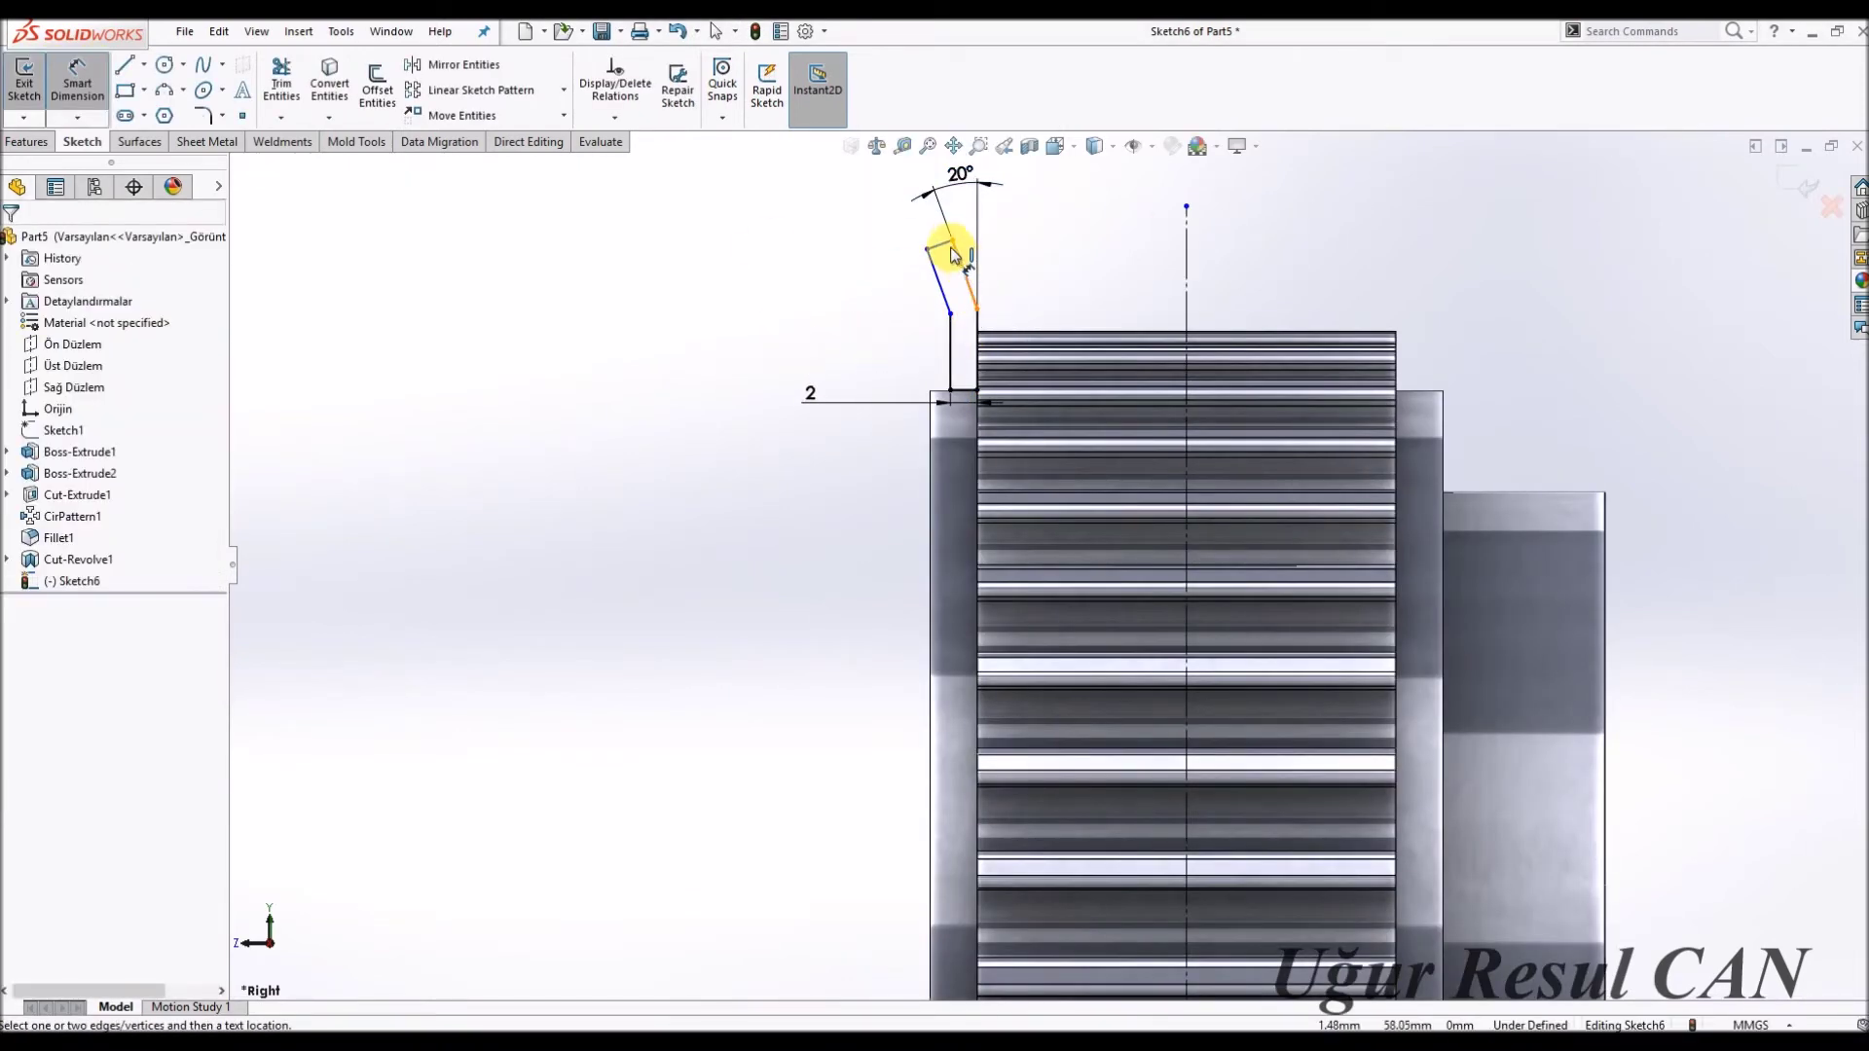
# Dimension the top flange vertex 112 mm from the centreline.
pyautogui.click(954, 255)
pyautogui.scroll(-3, 1051, 564)
pyautogui.click(1204, 794)
pyautogui.scroll(-3, 1049, 566)
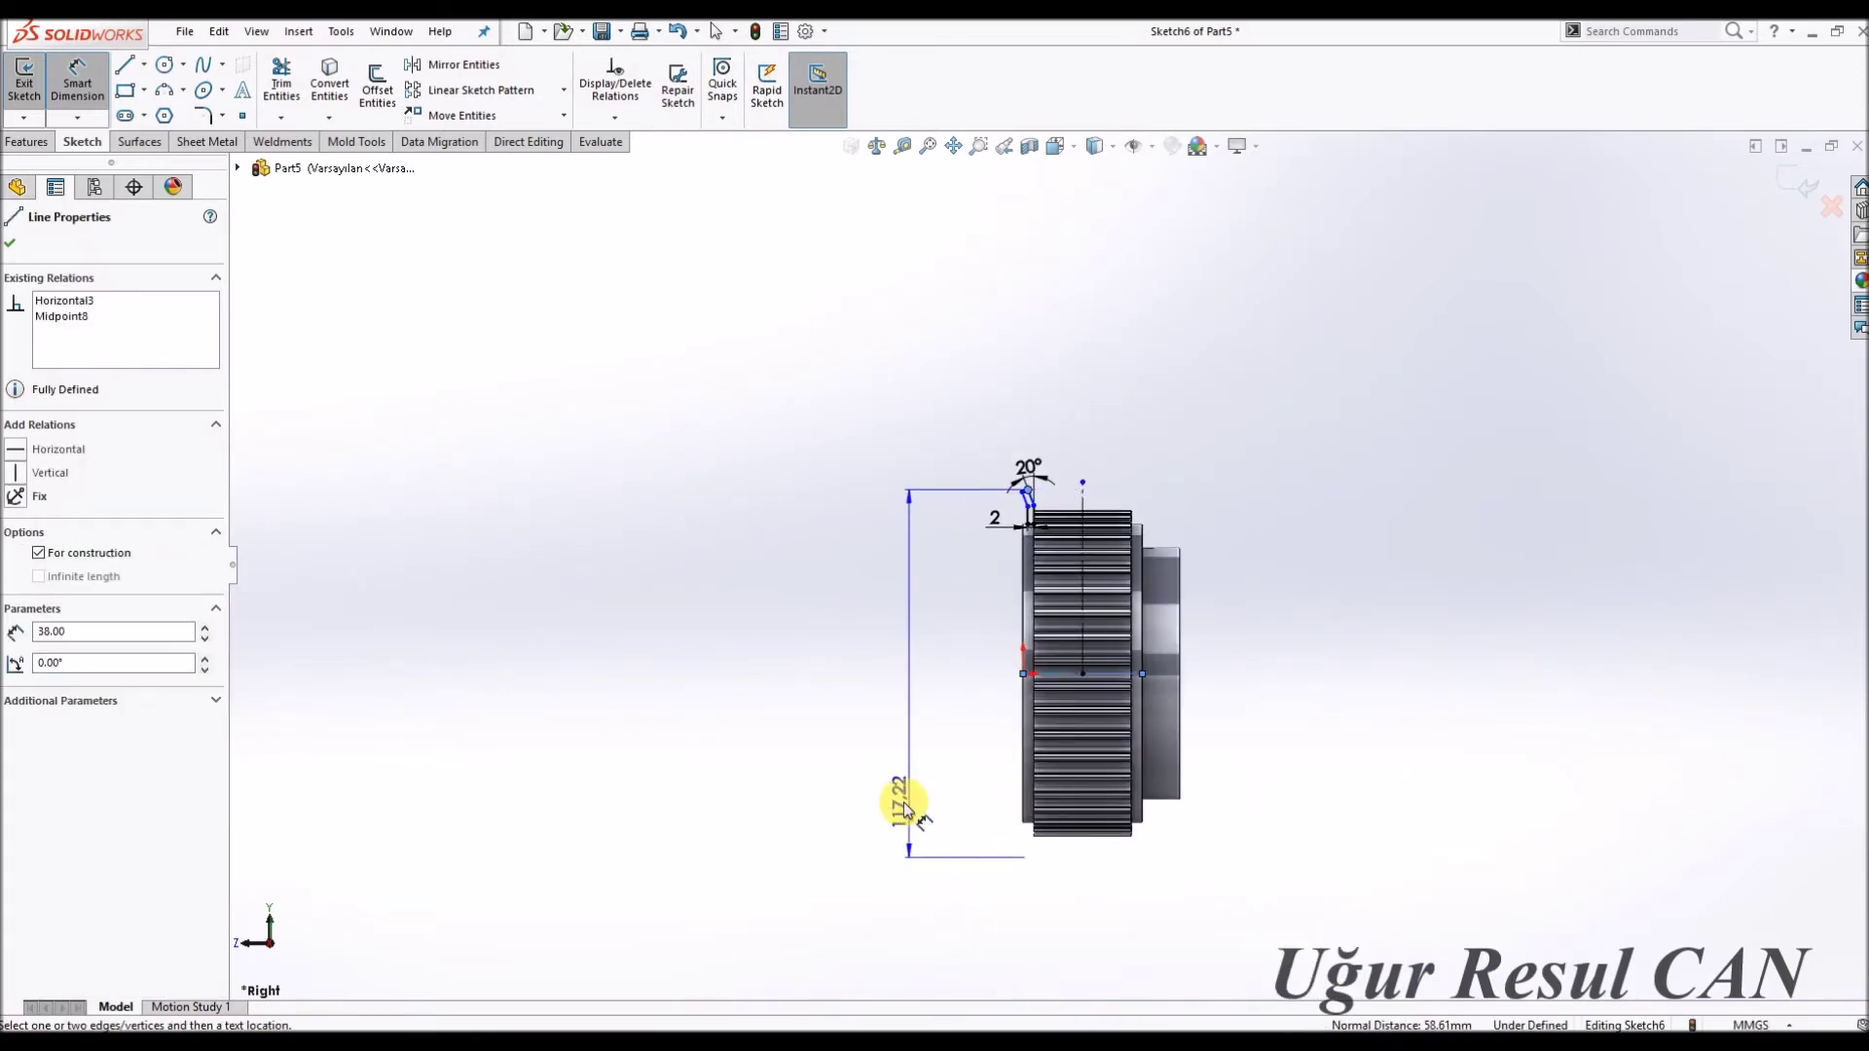
pyautogui.click(896, 802)
pyautogui.write('112')
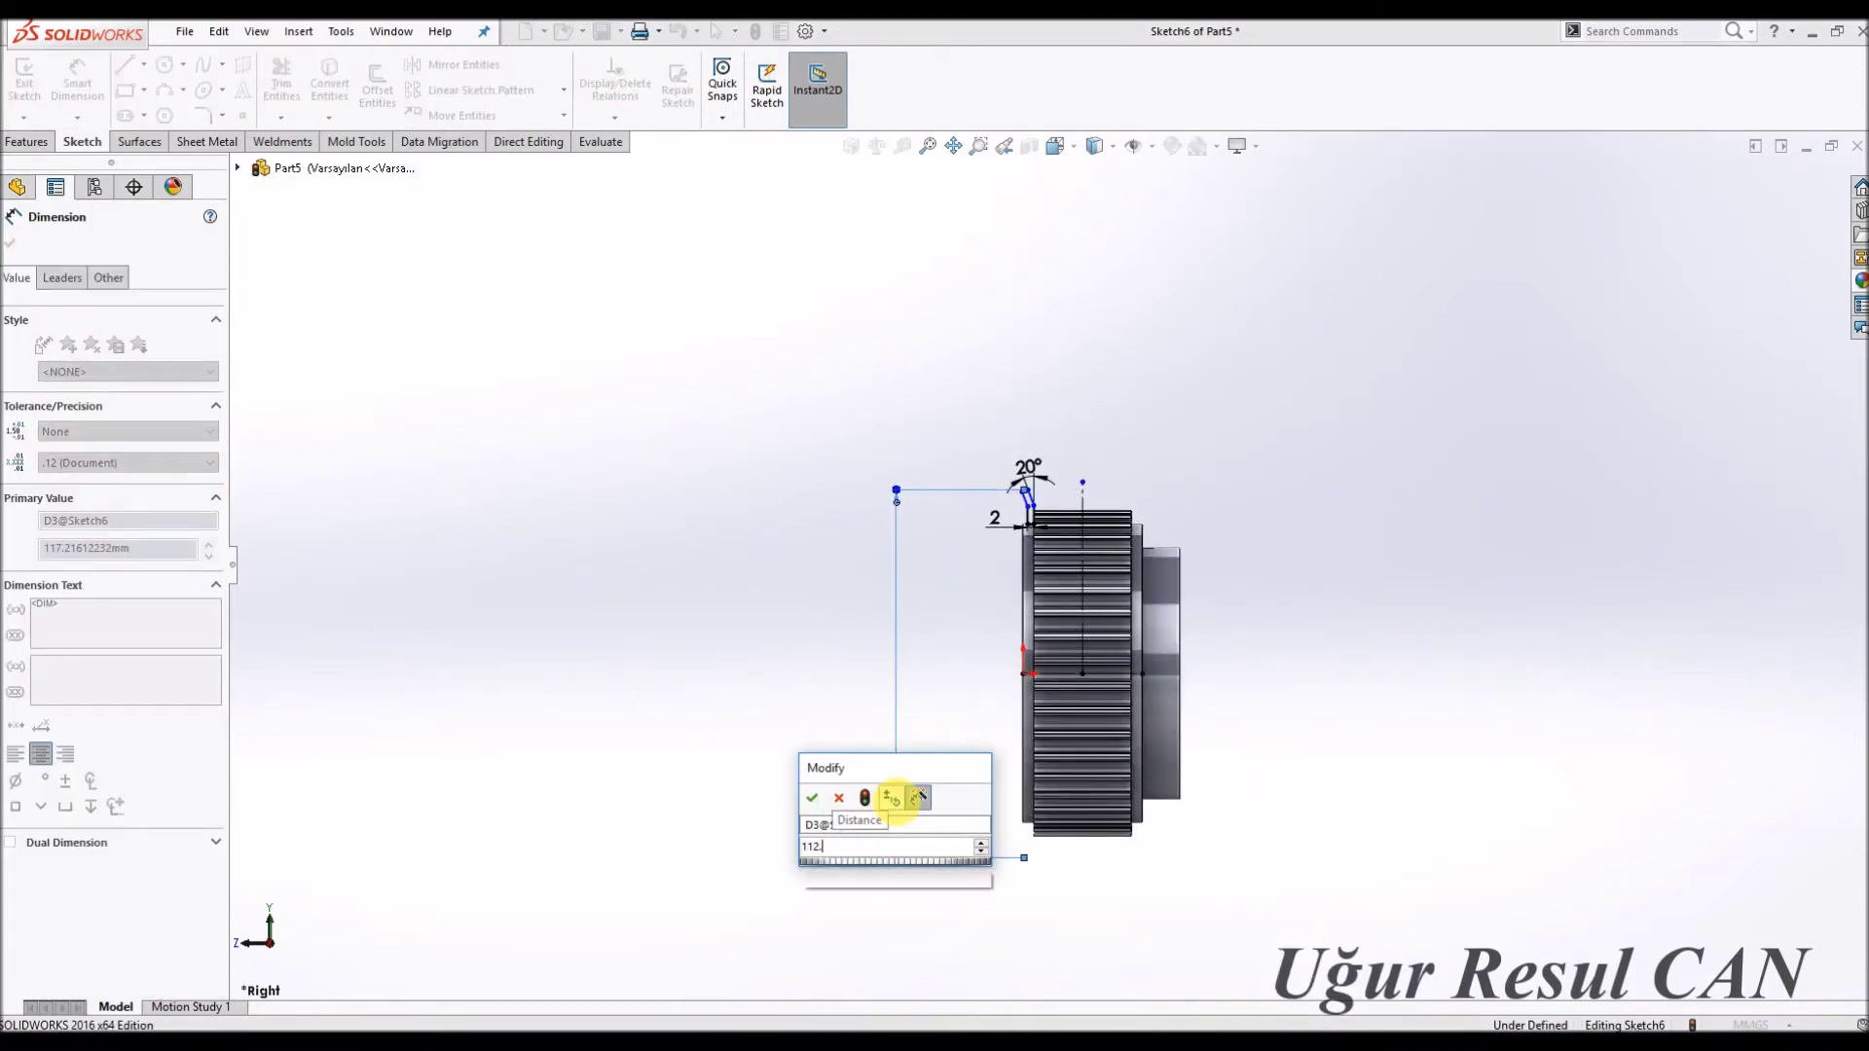
pyautogui.press('Return')
pyautogui.scroll(-3, 1075, 510)
pyautogui.scroll(-2, 929, 540)
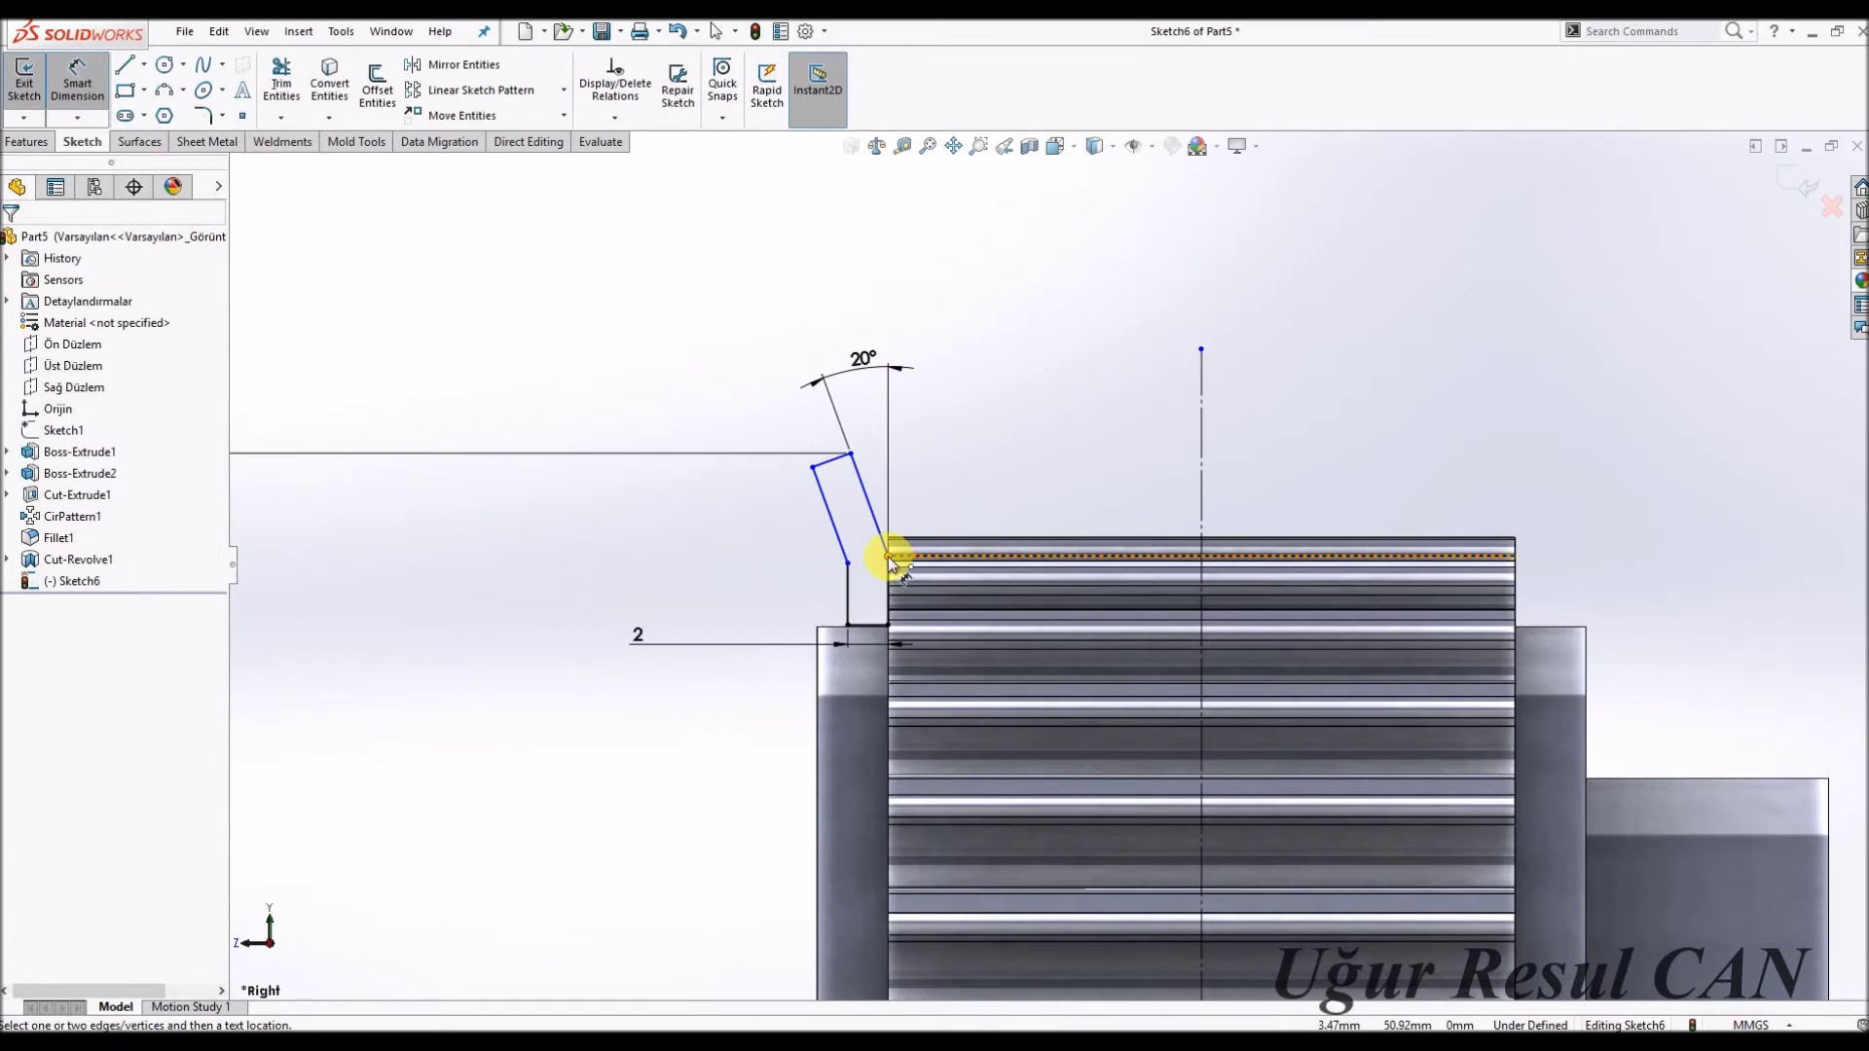
pyautogui.press('Escape')
# Snap the flange line's end to the gear corner and set it 106 mm from the centreline.
pyautogui.moveTo(889, 555); pyautogui.dragTo(886, 525)
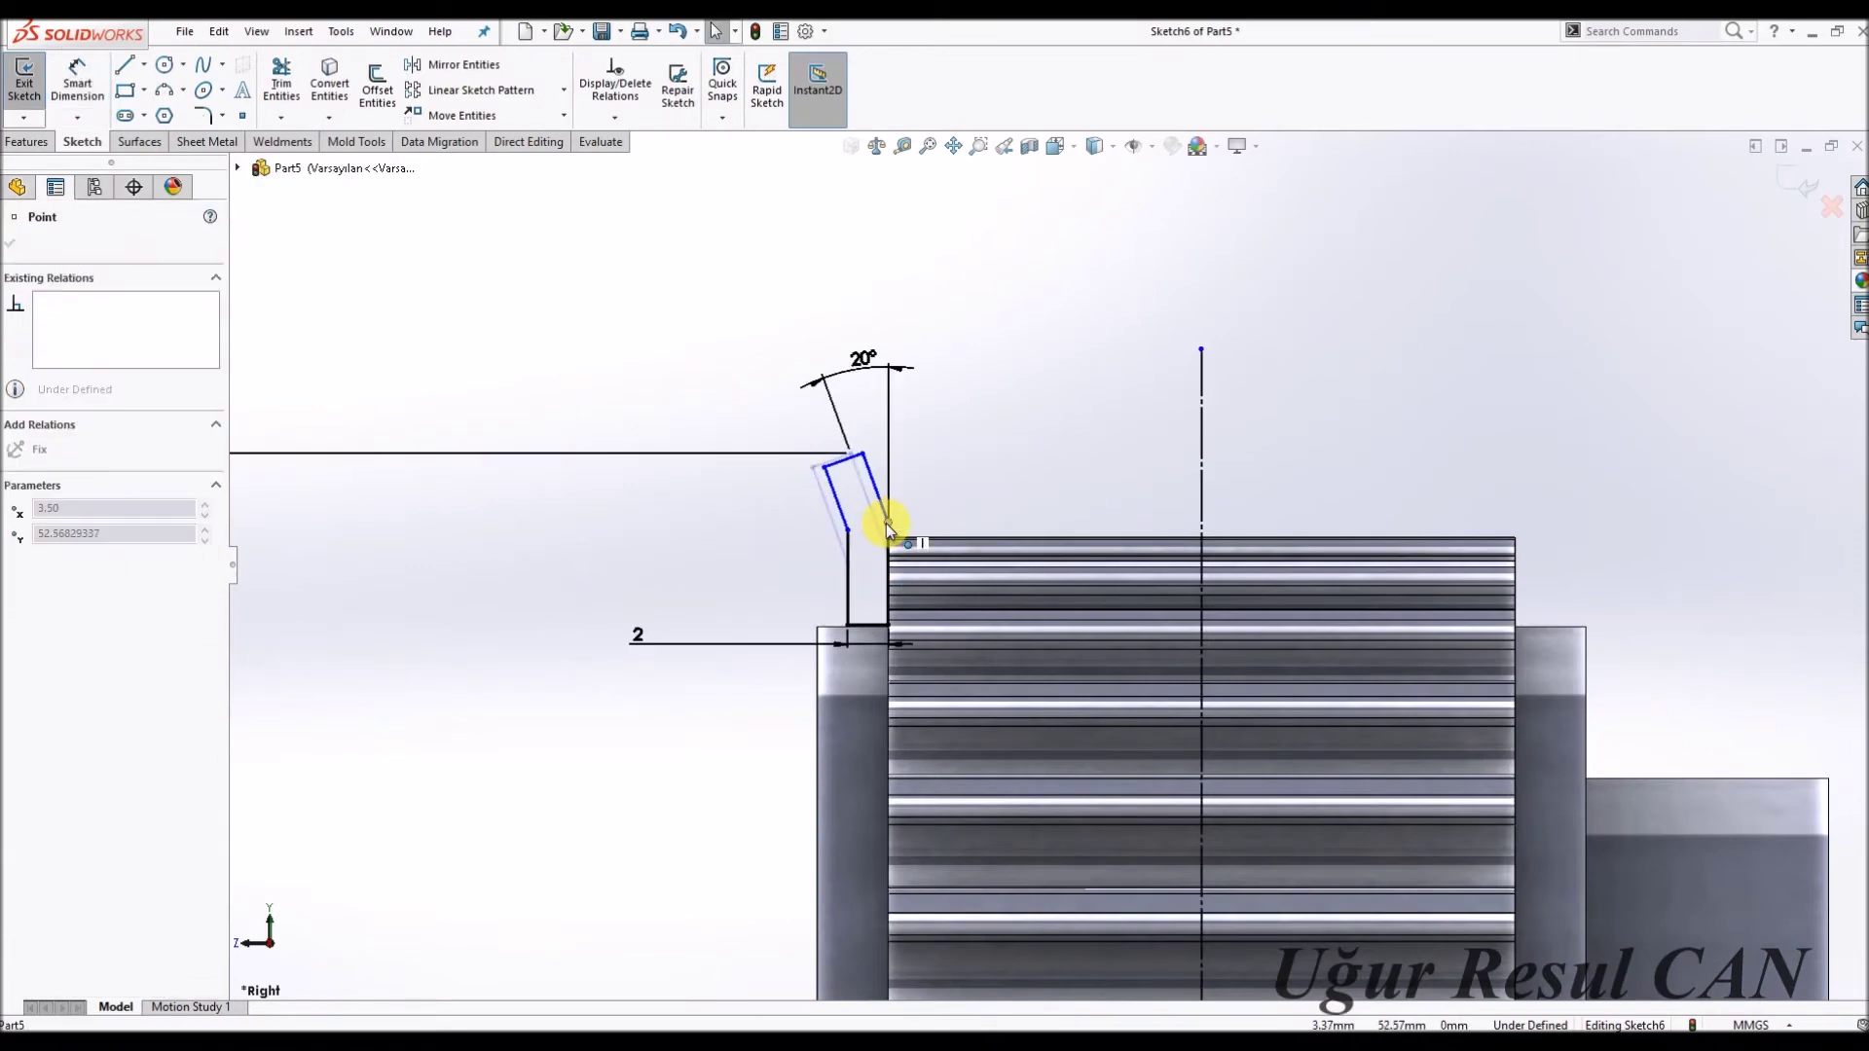
pyautogui.click(316, 301)
pyautogui.click(95, 64)
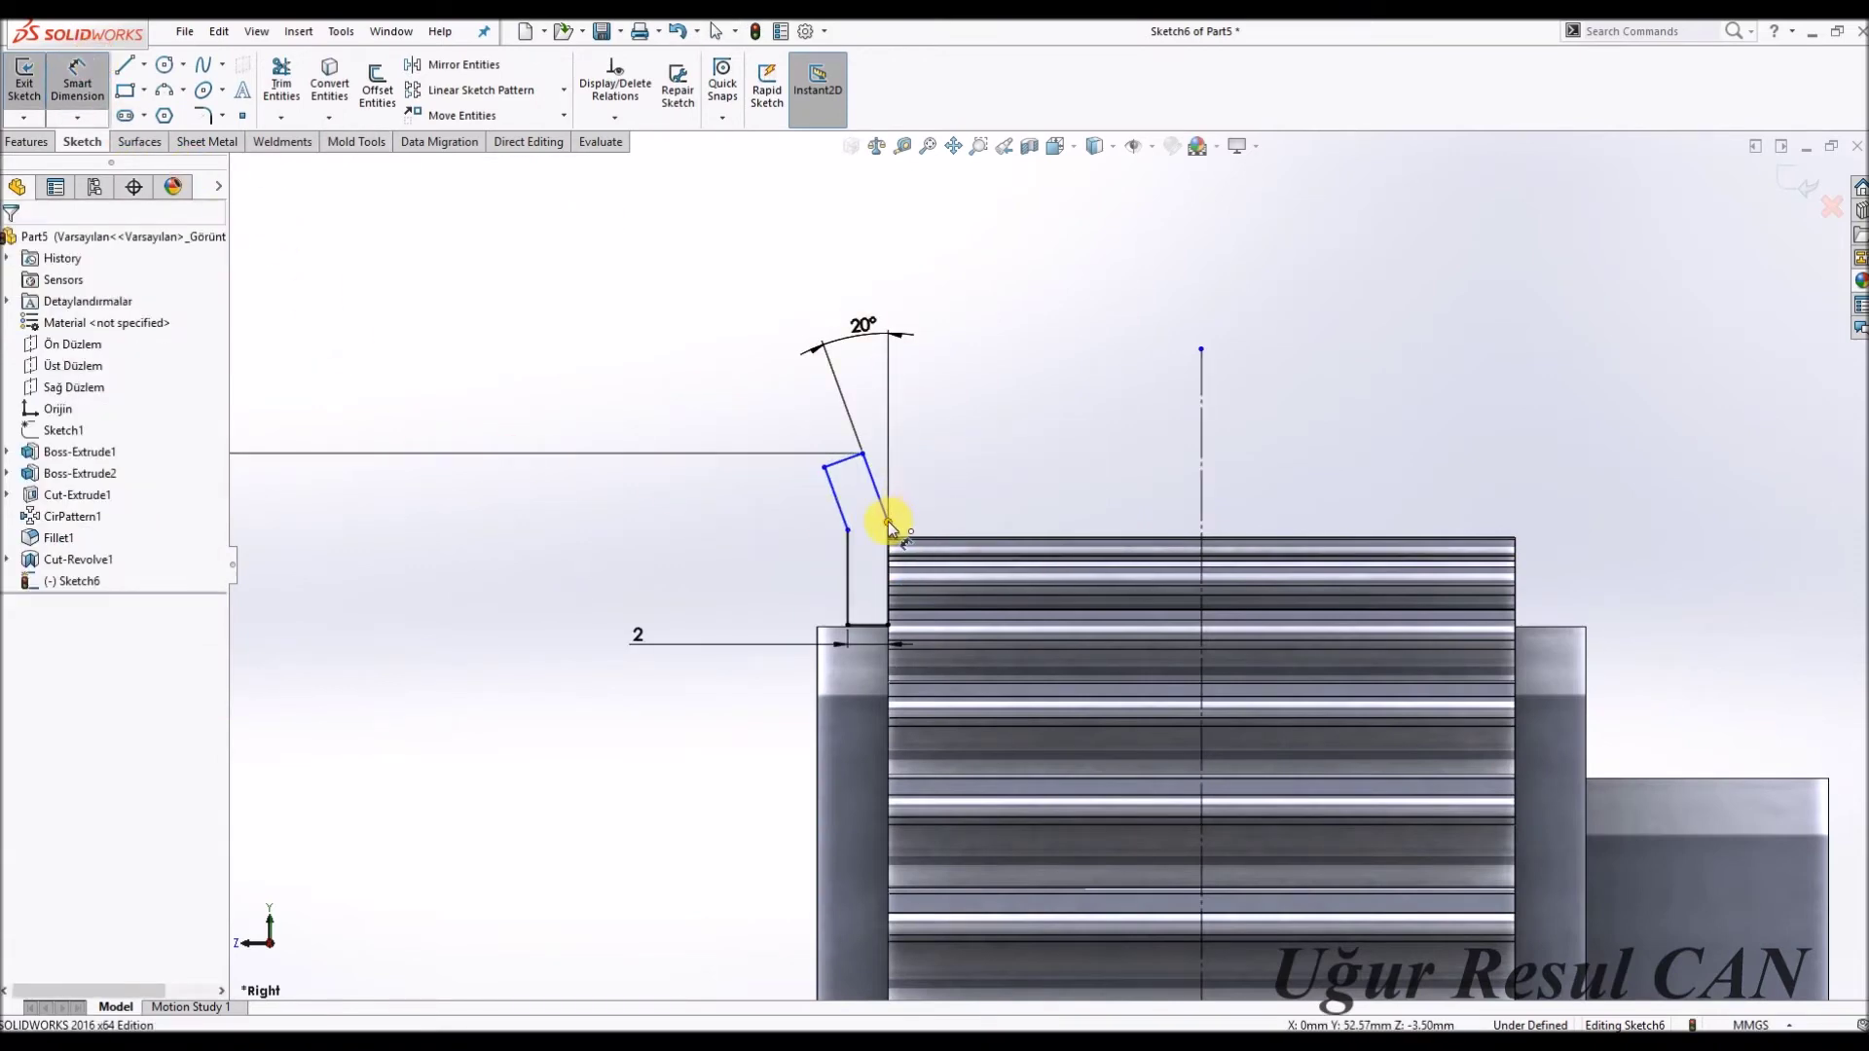
pyautogui.click(890, 528)
pyautogui.scroll(5, 889, 526)
pyautogui.scroll(5, 1013, 710)
pyautogui.click(1125, 765)
pyautogui.click(909, 833)
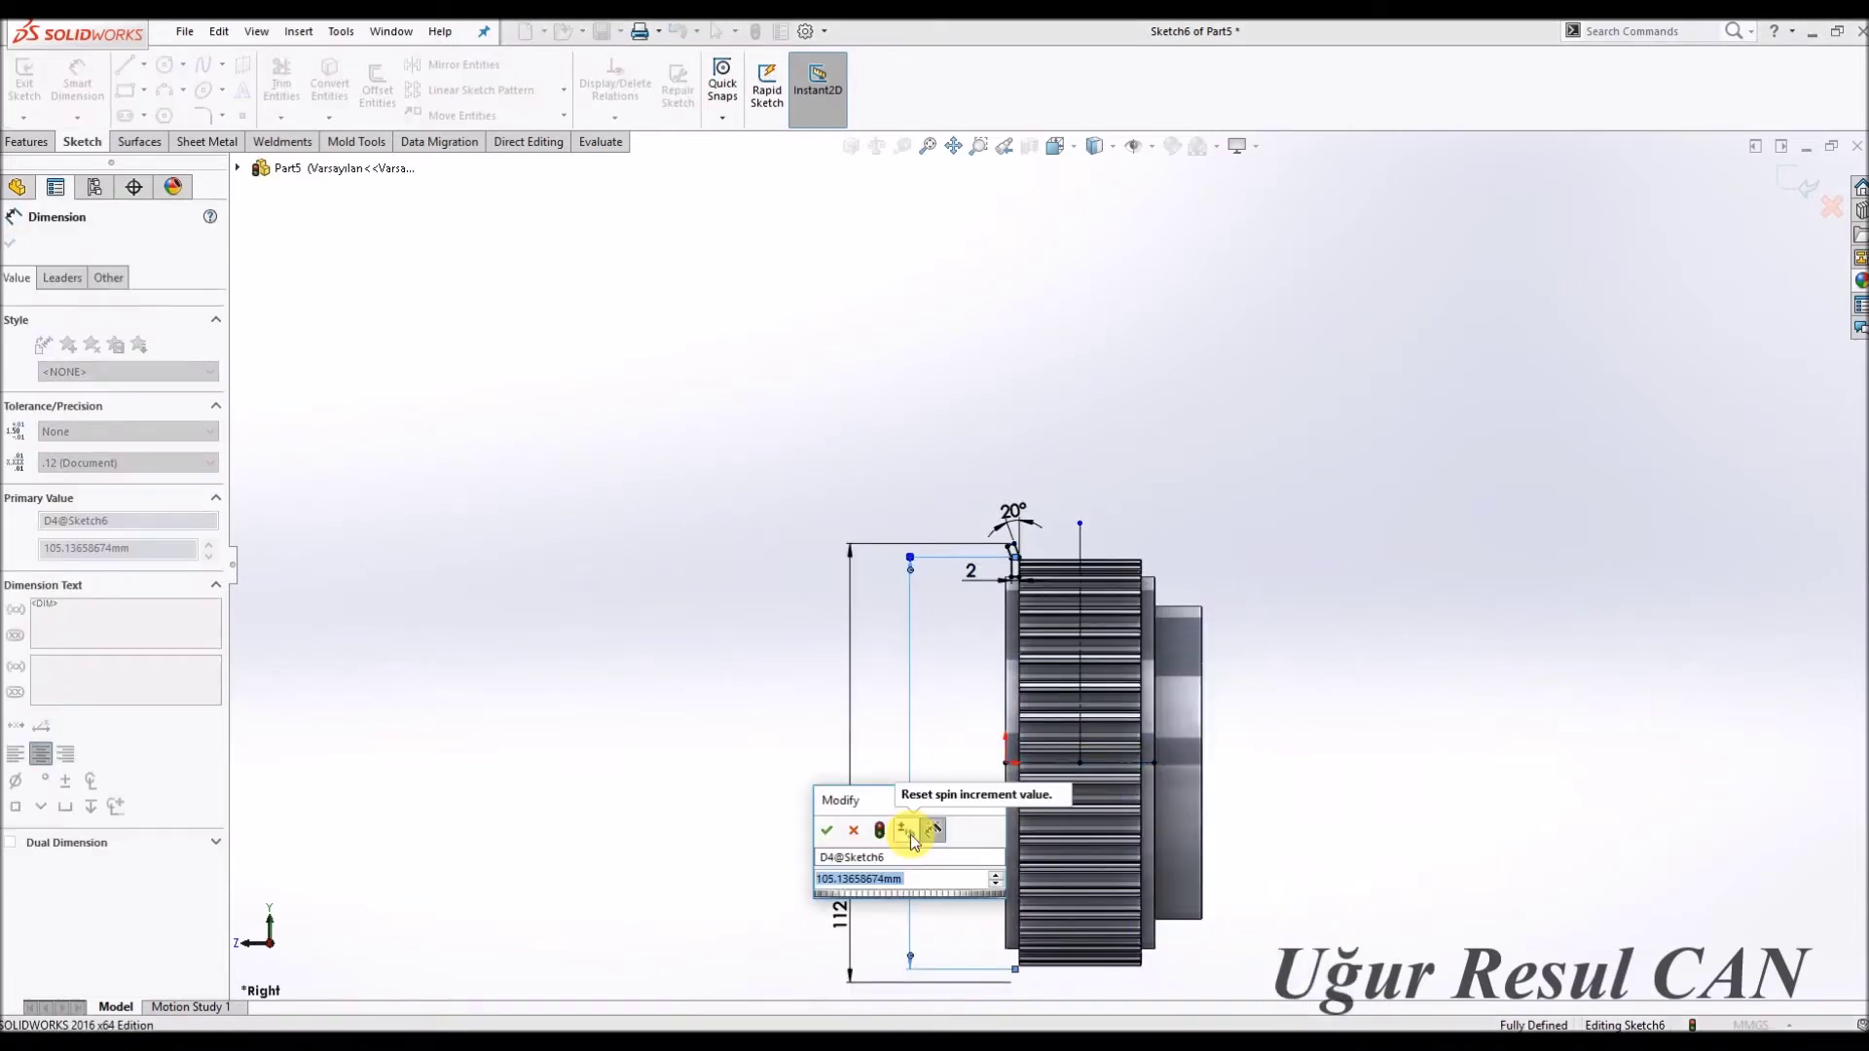
pyautogui.write('106')
pyautogui.press('Return')
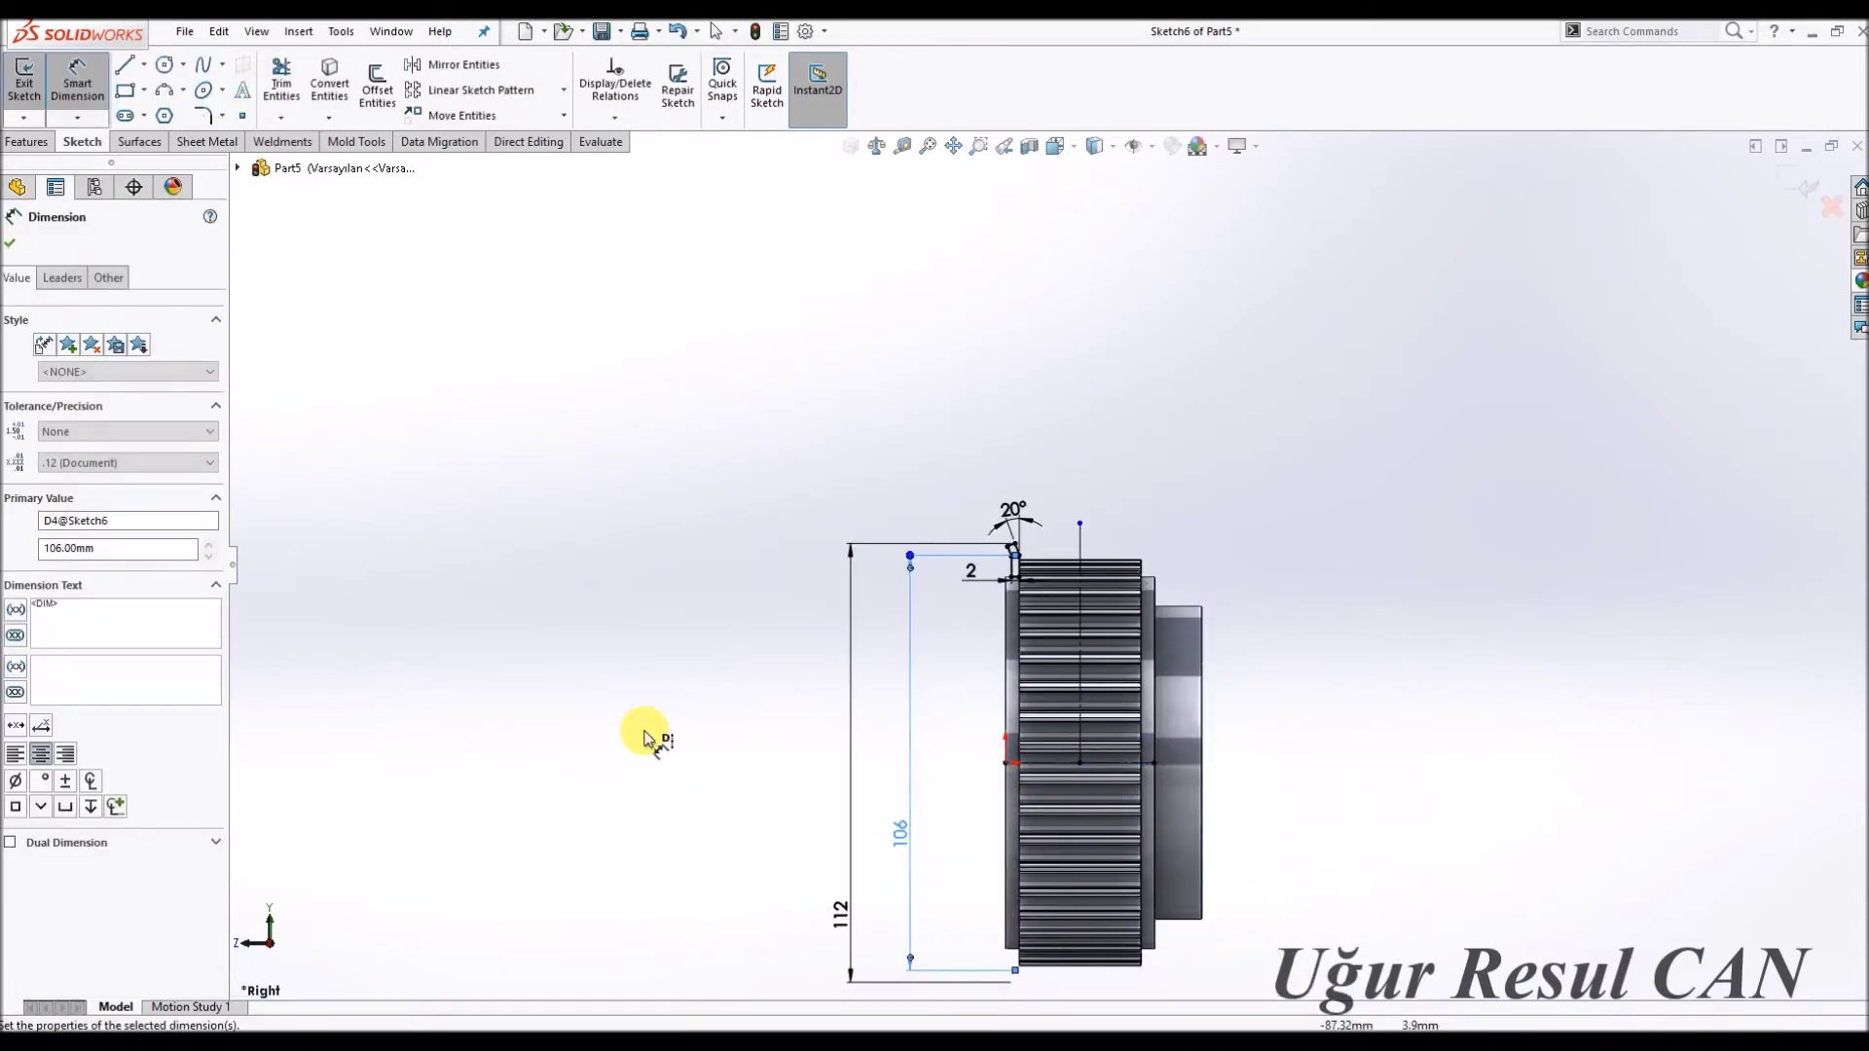
# Mirror the left flange profile lines about the vertical centreline.
pyautogui.click(635, 726)
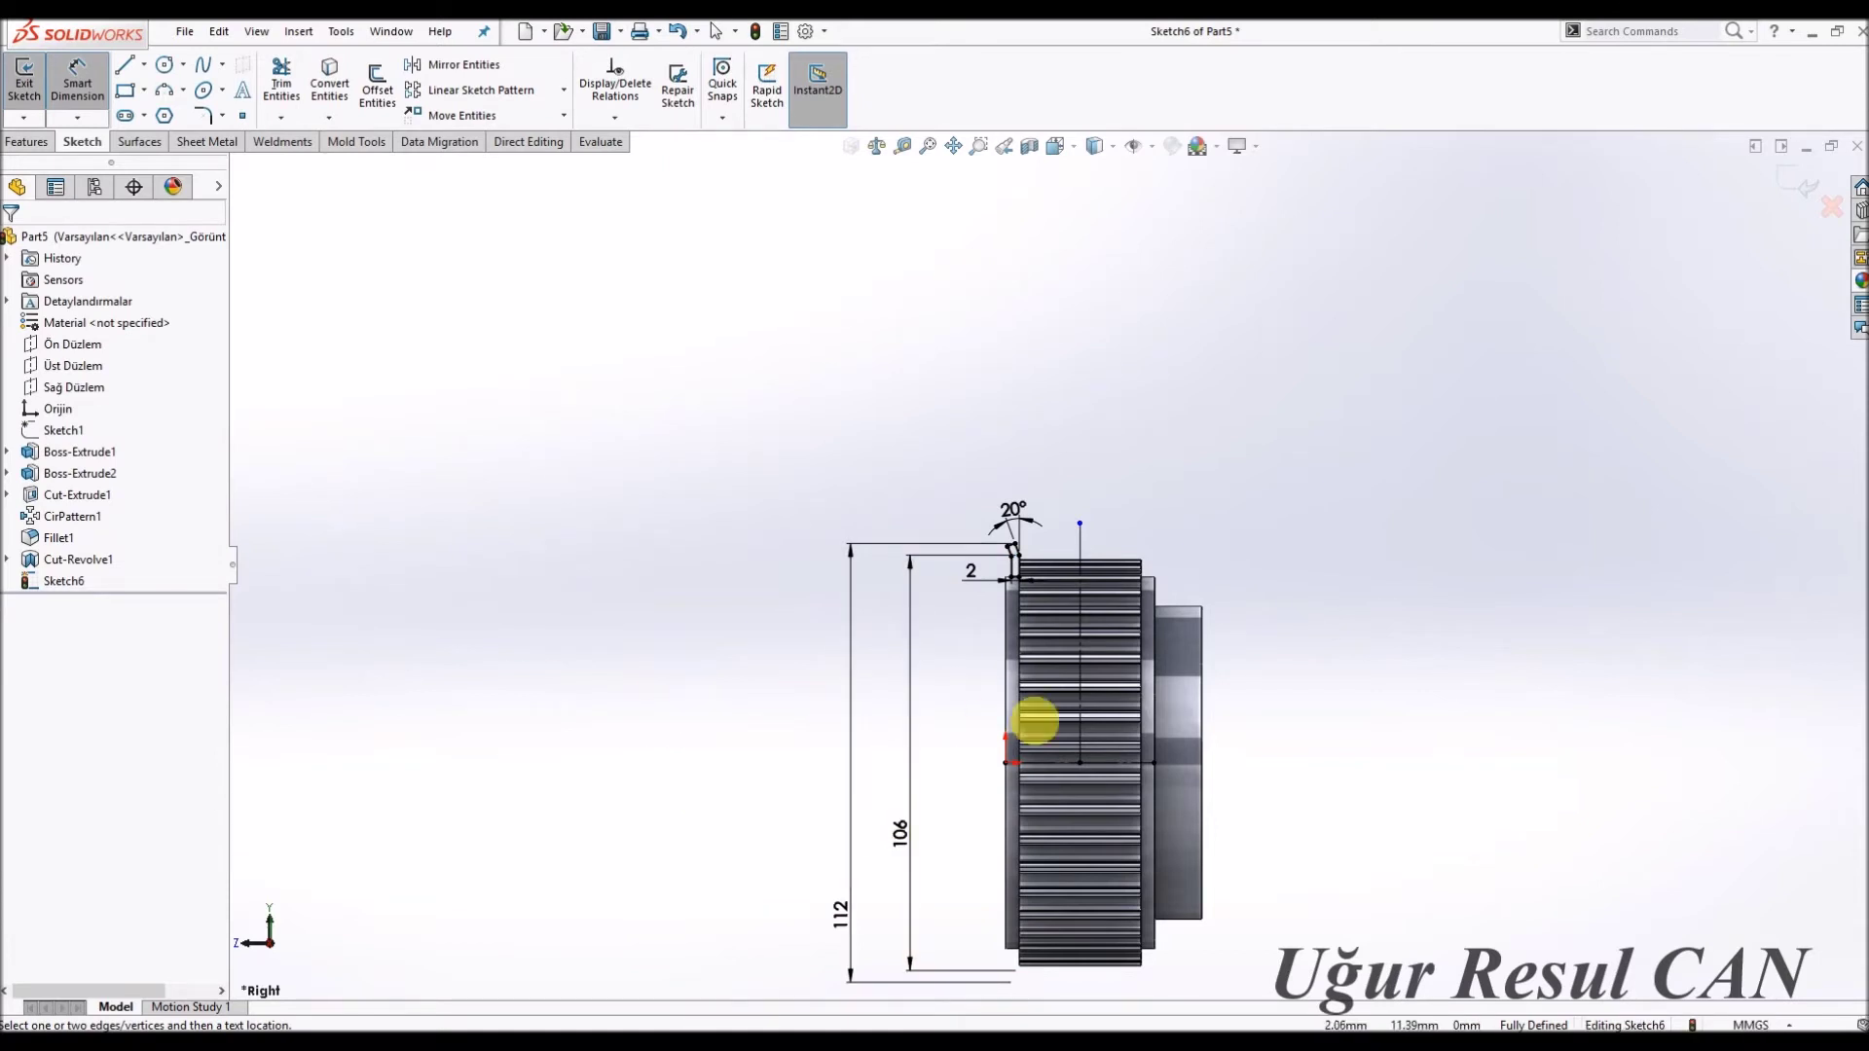
pyautogui.scroll(-5, 1097, 568)
pyautogui.scroll(-2, 979, 532)
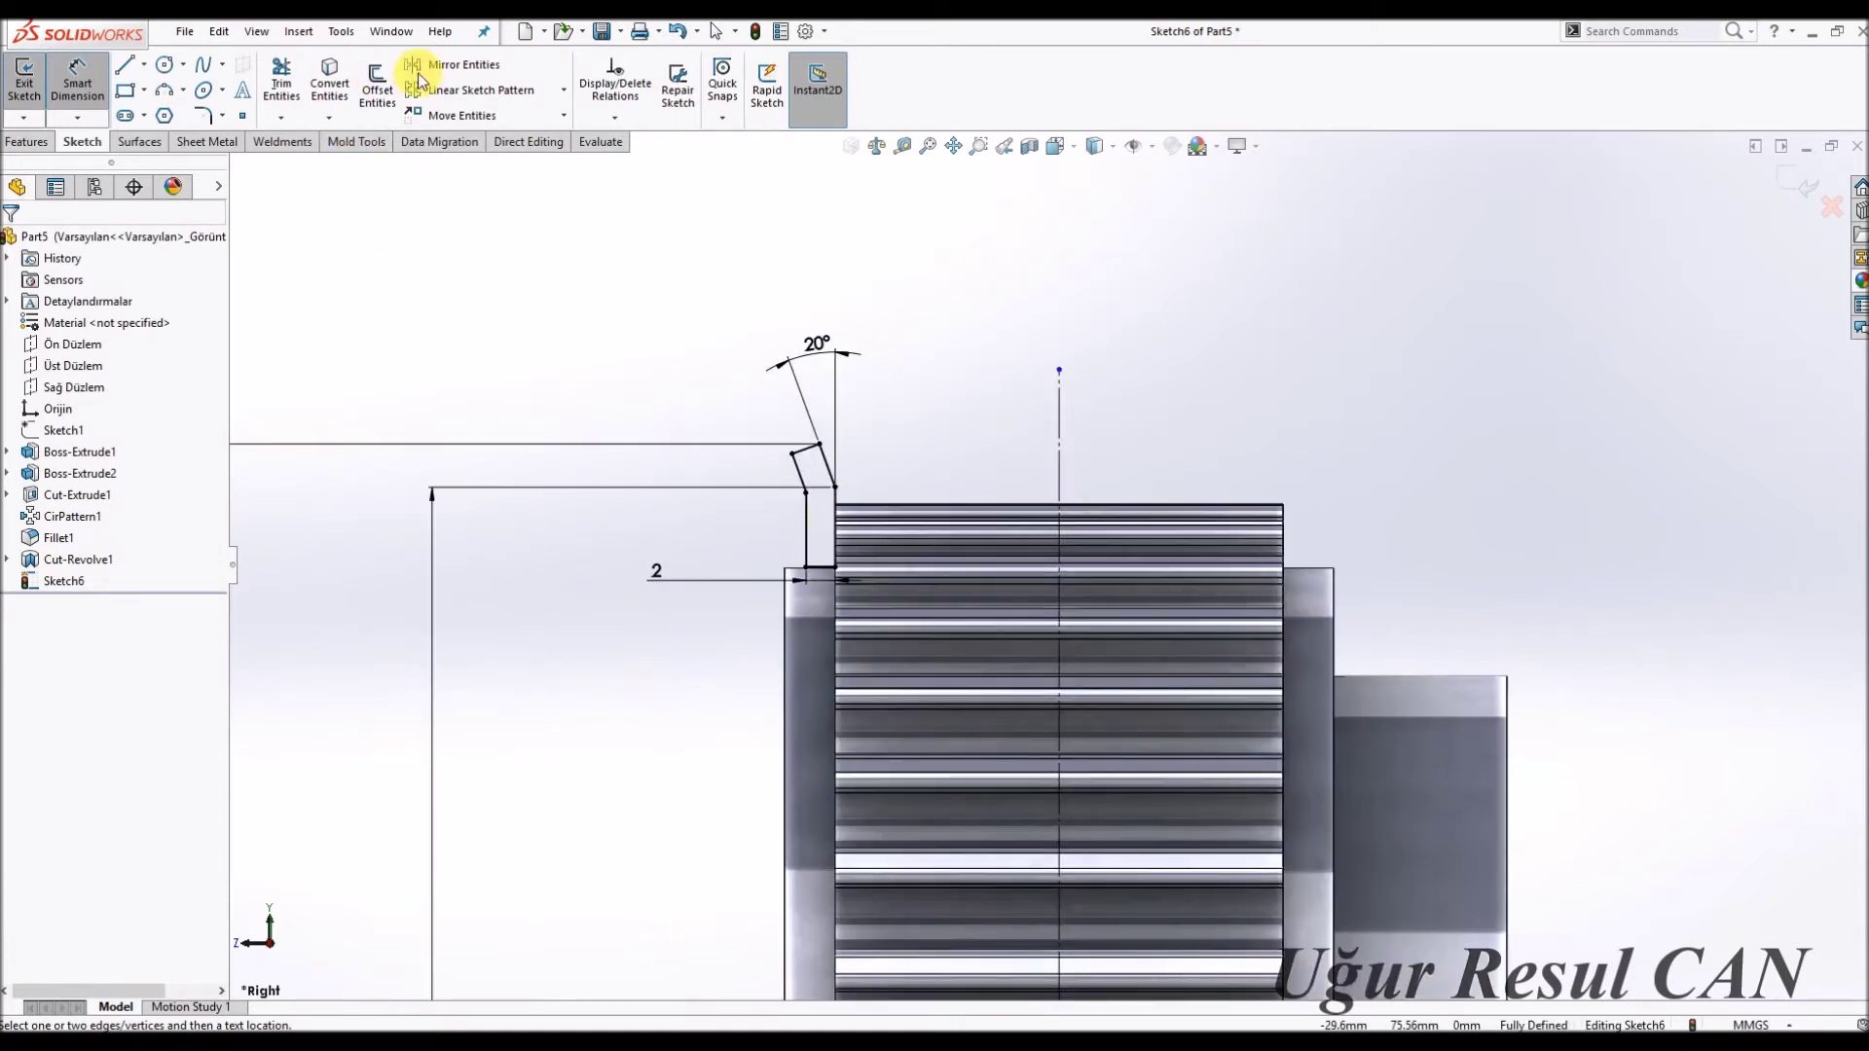
pyautogui.click(428, 65)
pyautogui.moveTo(987, 330); pyautogui.dragTo(651, 712)
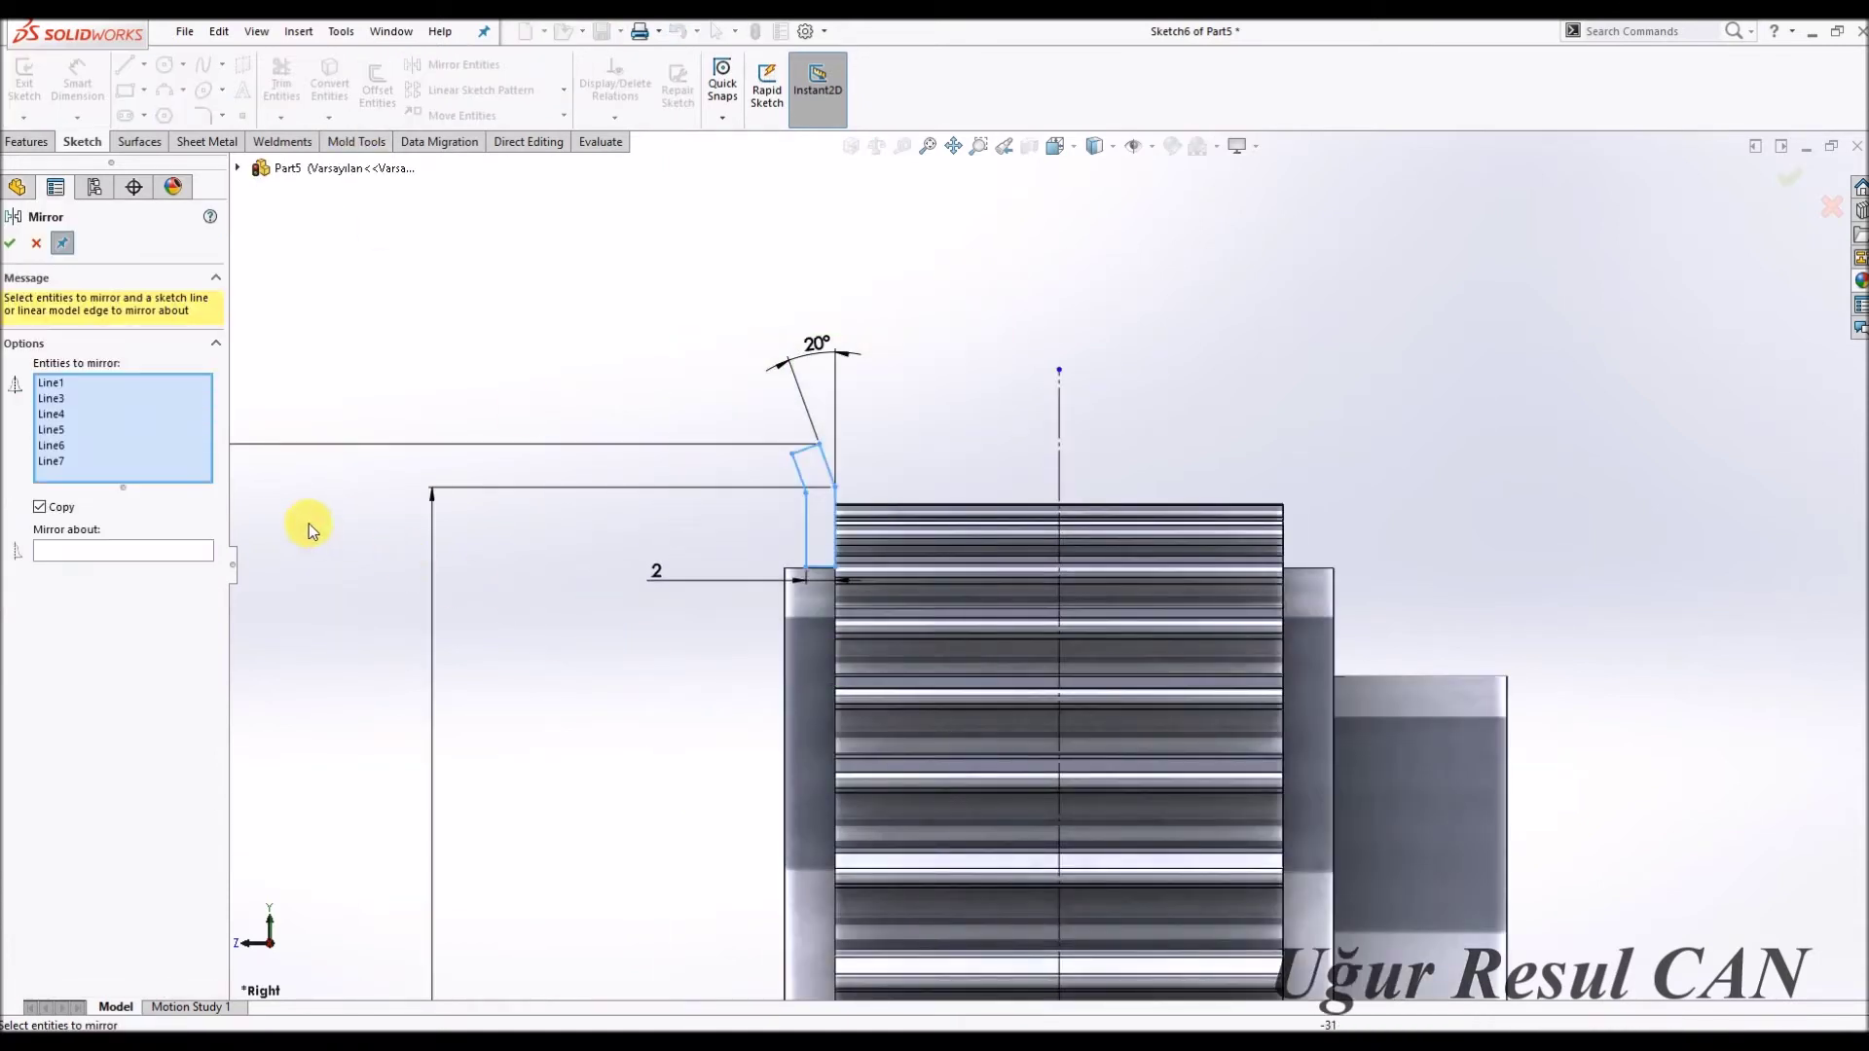
pyautogui.click(162, 550)
pyautogui.click(1060, 445)
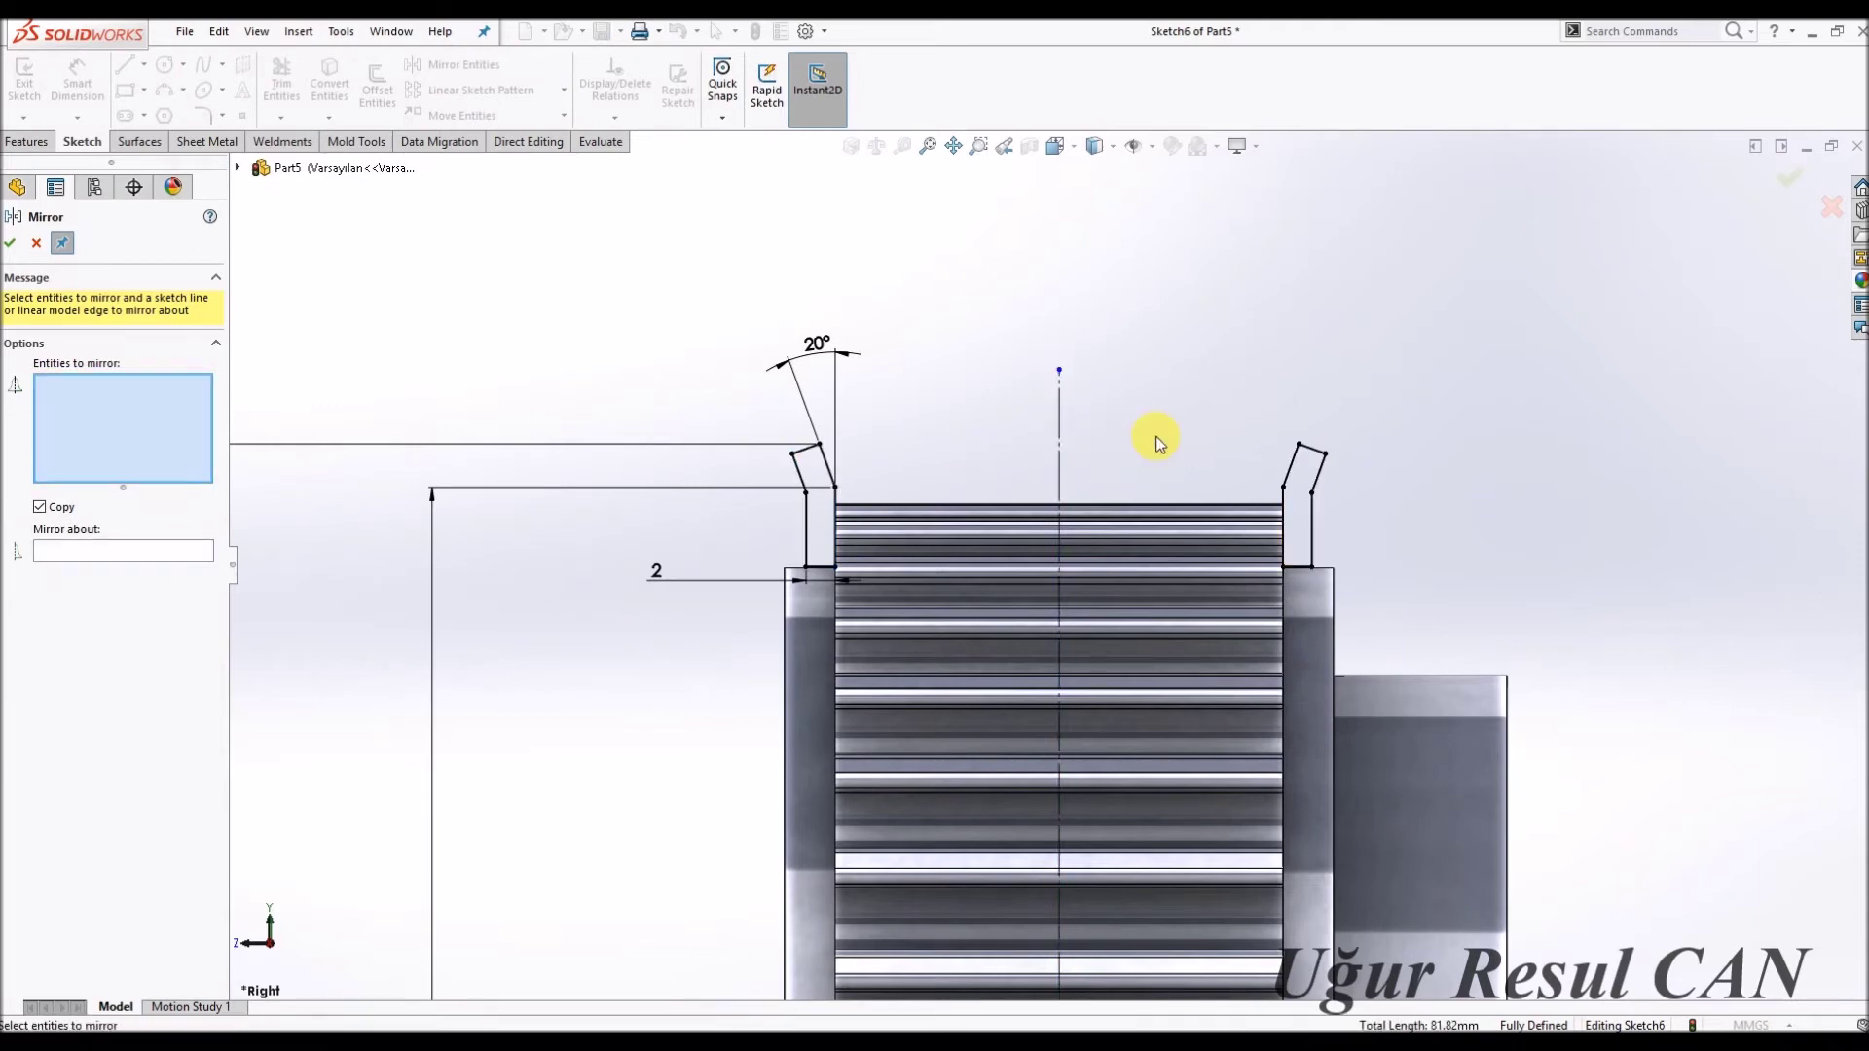
pyautogui.scroll(3, 1230, 593)
pyautogui.scroll(2, 1102, 757)
pyautogui.press('Escape')
# Exit the flange sketch to begin a Revolved Boss/Base.
pyautogui.scroll(-2, 909, 292)
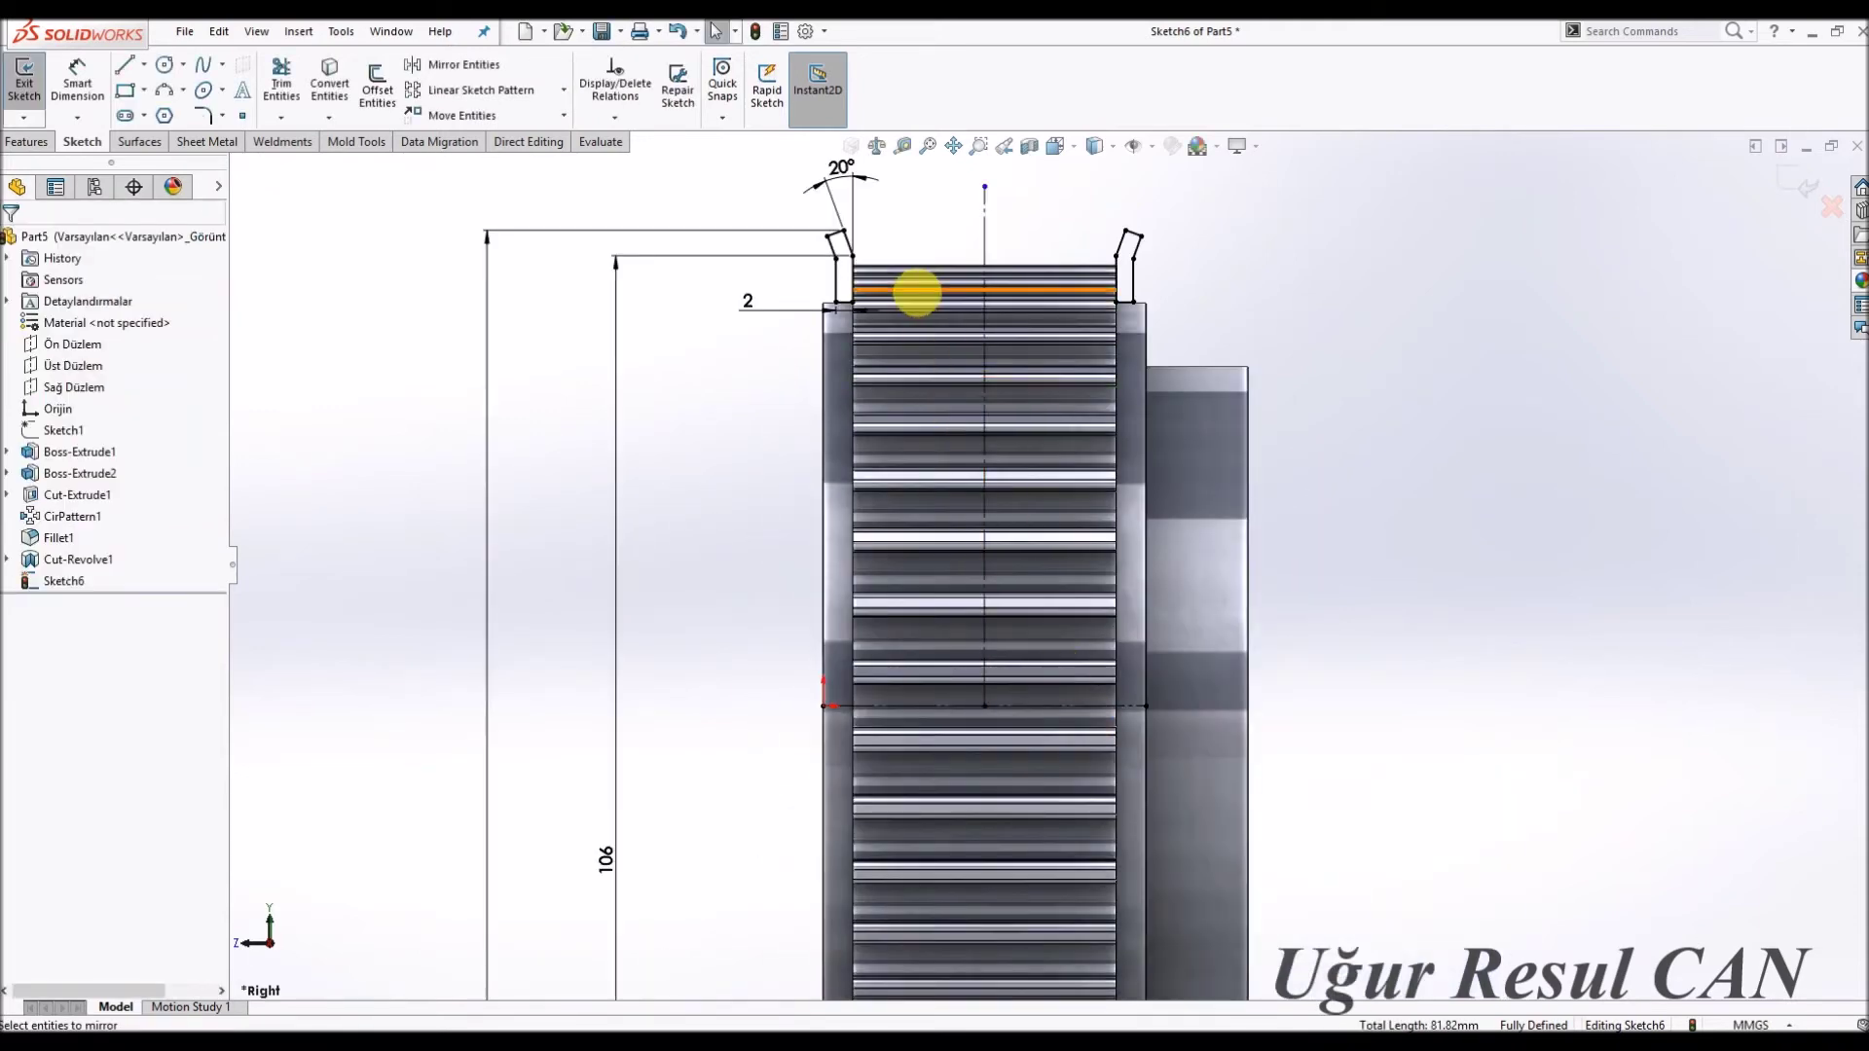
pyautogui.scroll(-2, 915, 292)
pyautogui.scroll(-1, 926, 350)
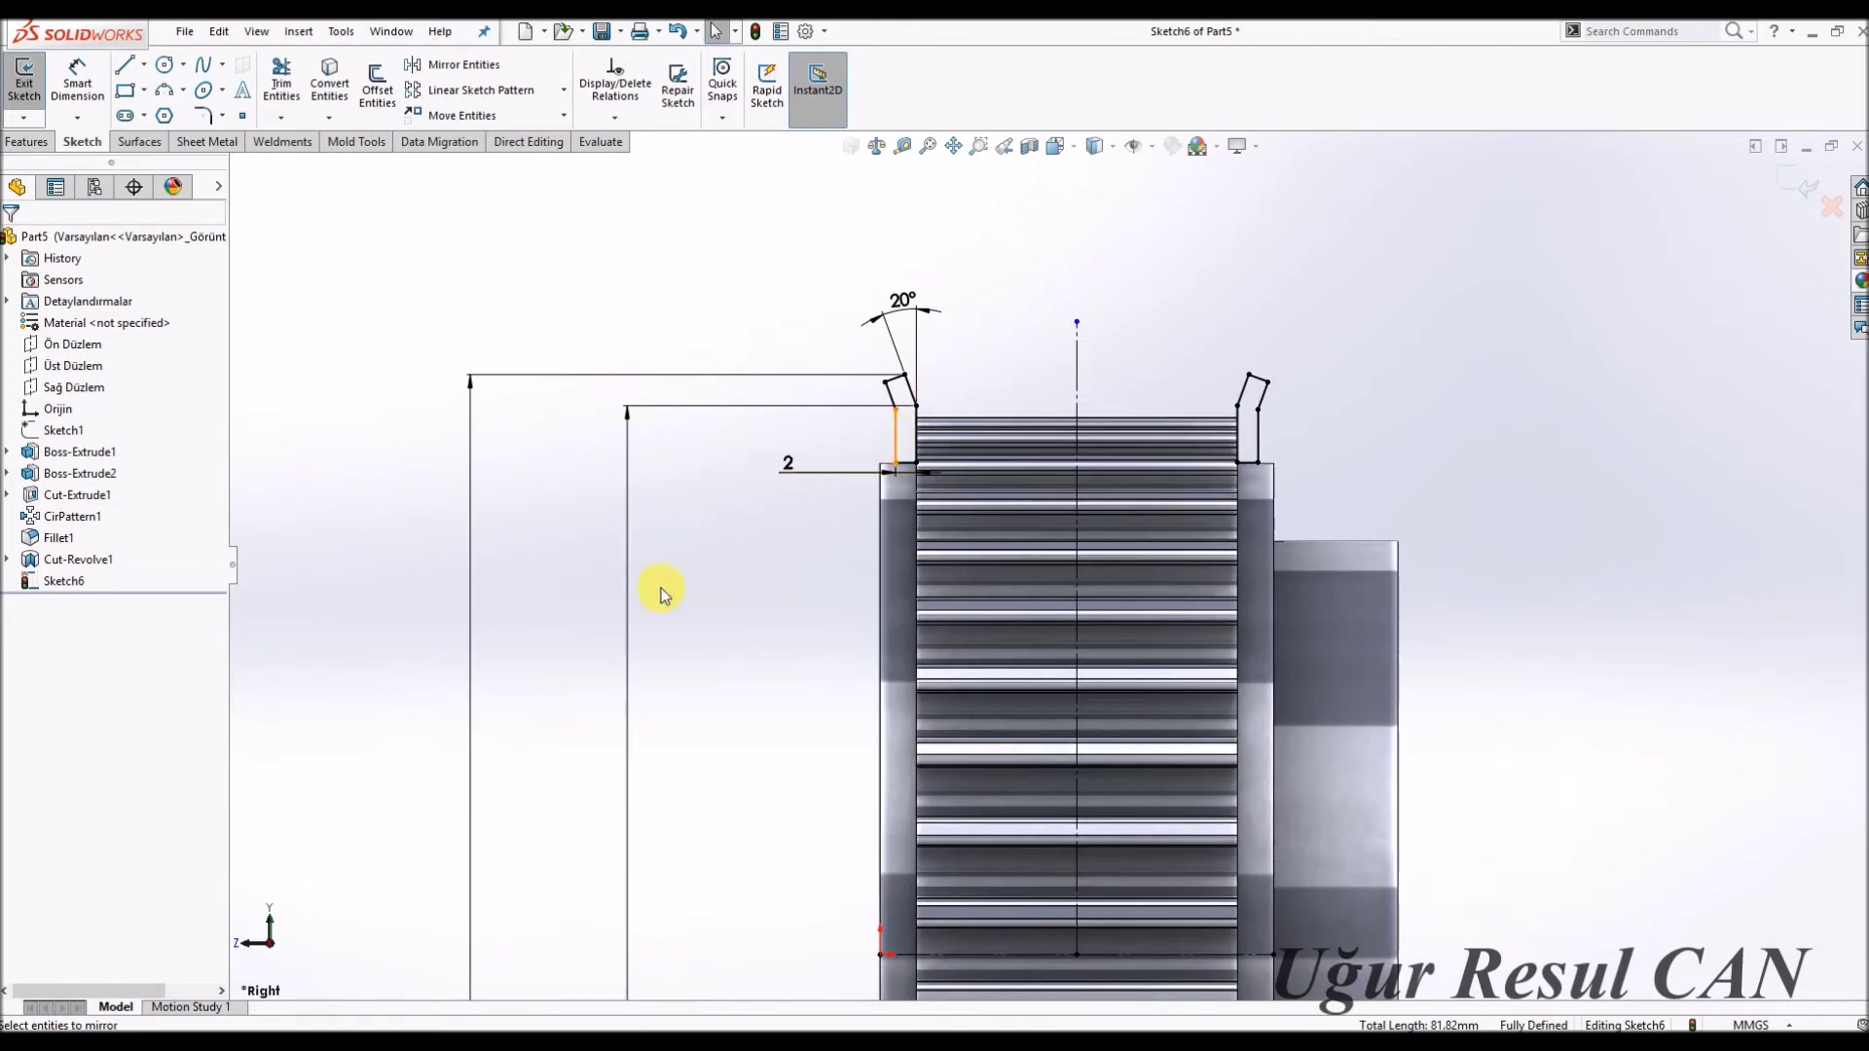
pyautogui.scroll(4, 769, 628)
pyautogui.scroll(-1, 1070, 711)
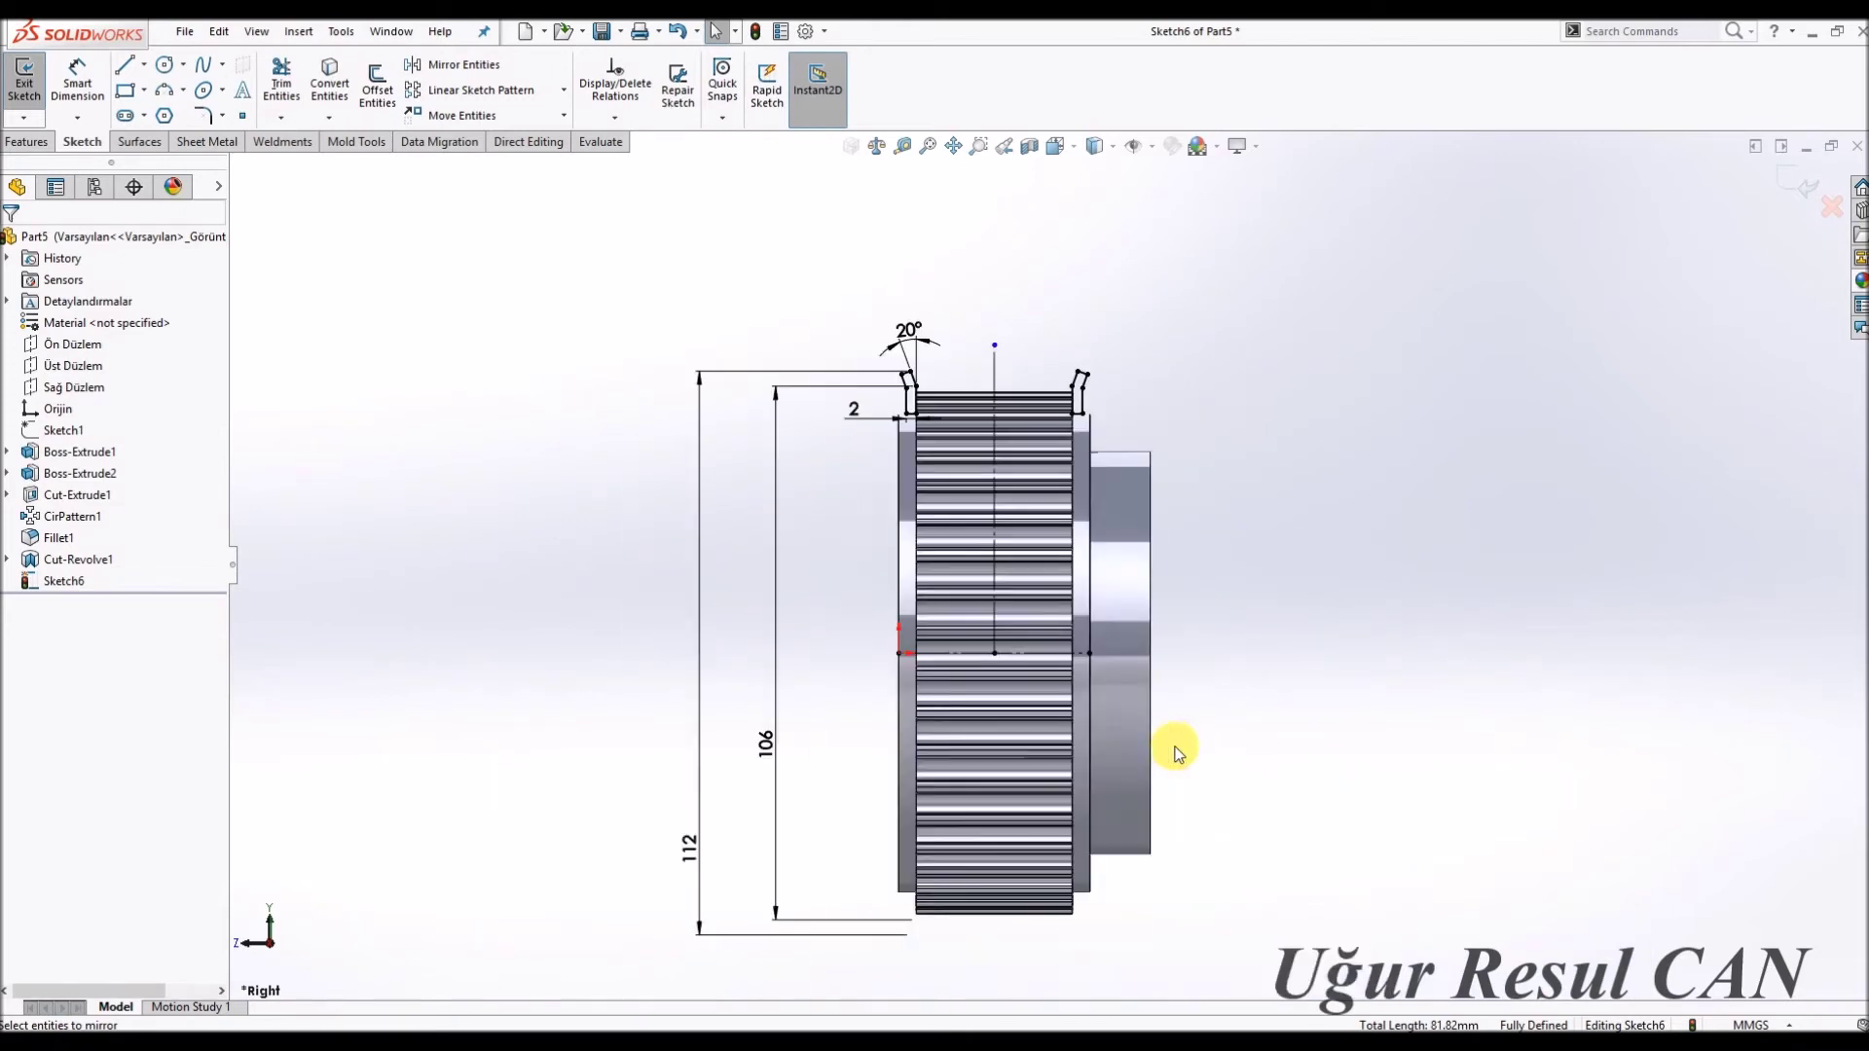
pyautogui.click(1818, 180)
pyautogui.click(93, 79)
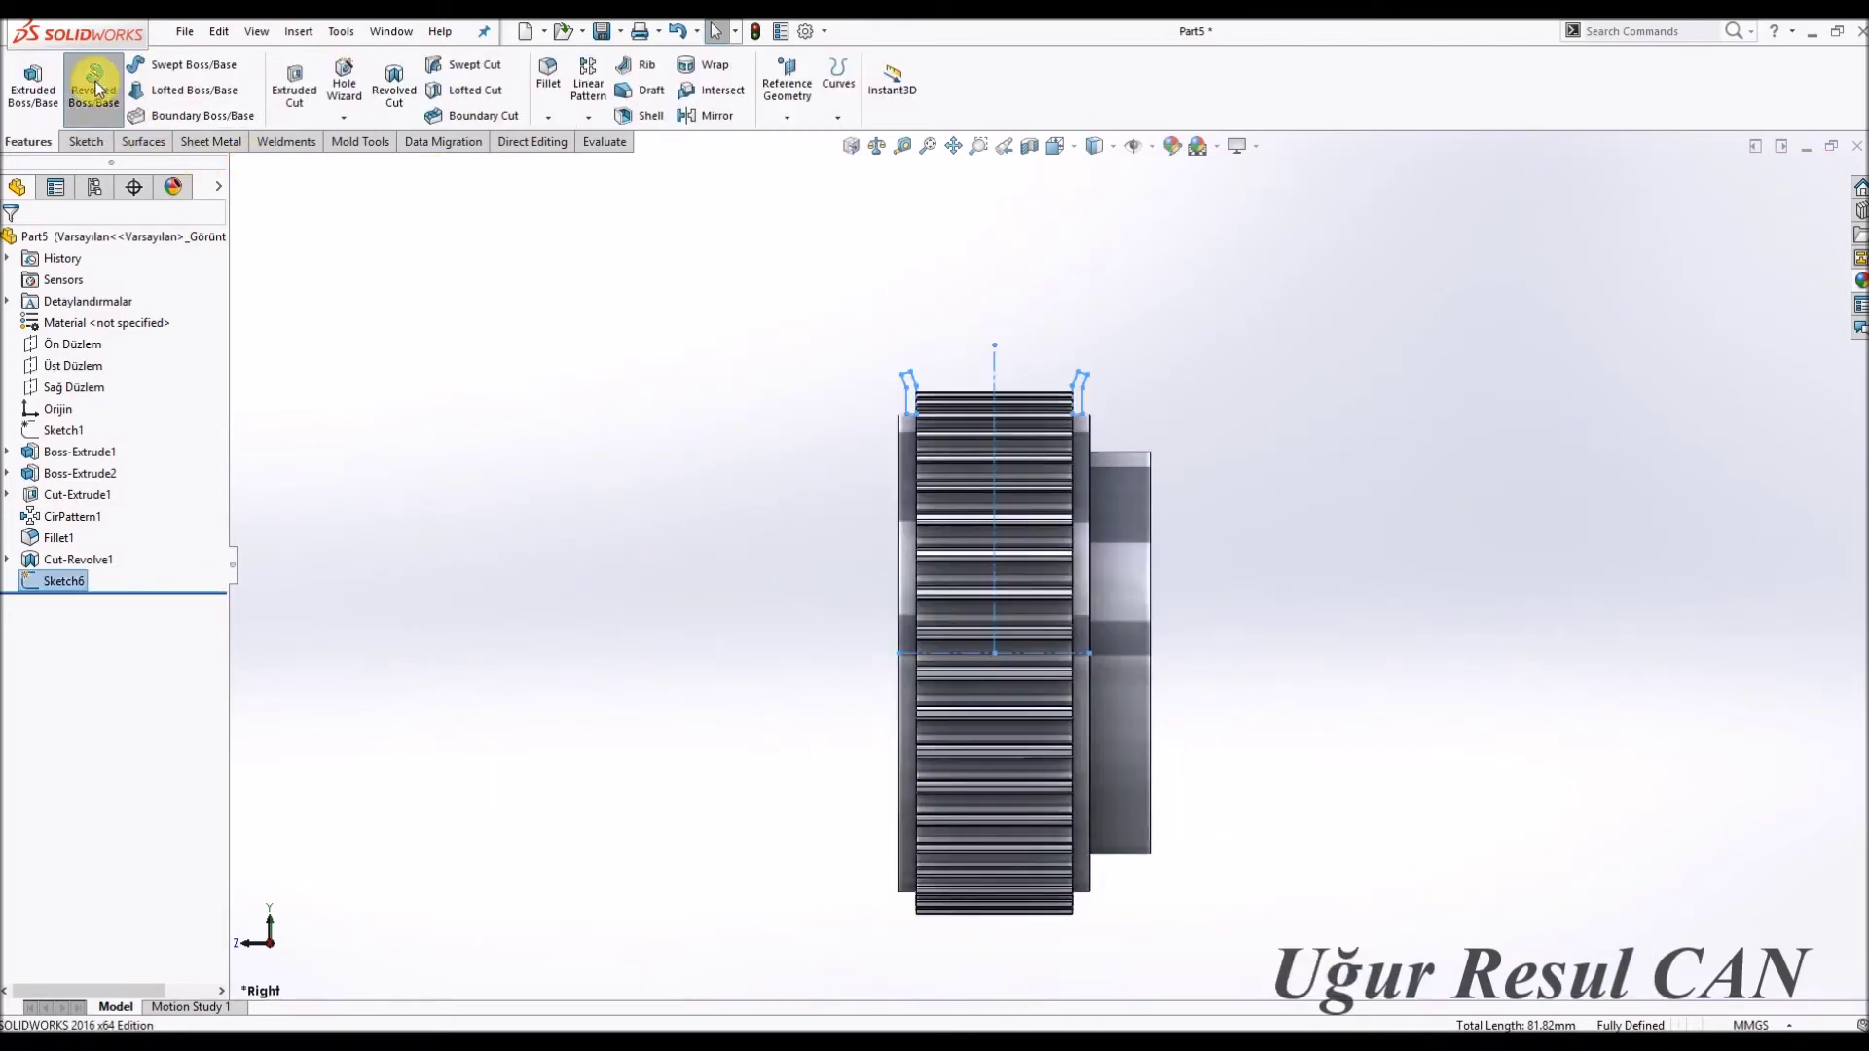
# Try revolving about the horizontal centreline, dismiss the global variable prompts, and cancel.
pyautogui.click(1080, 658)
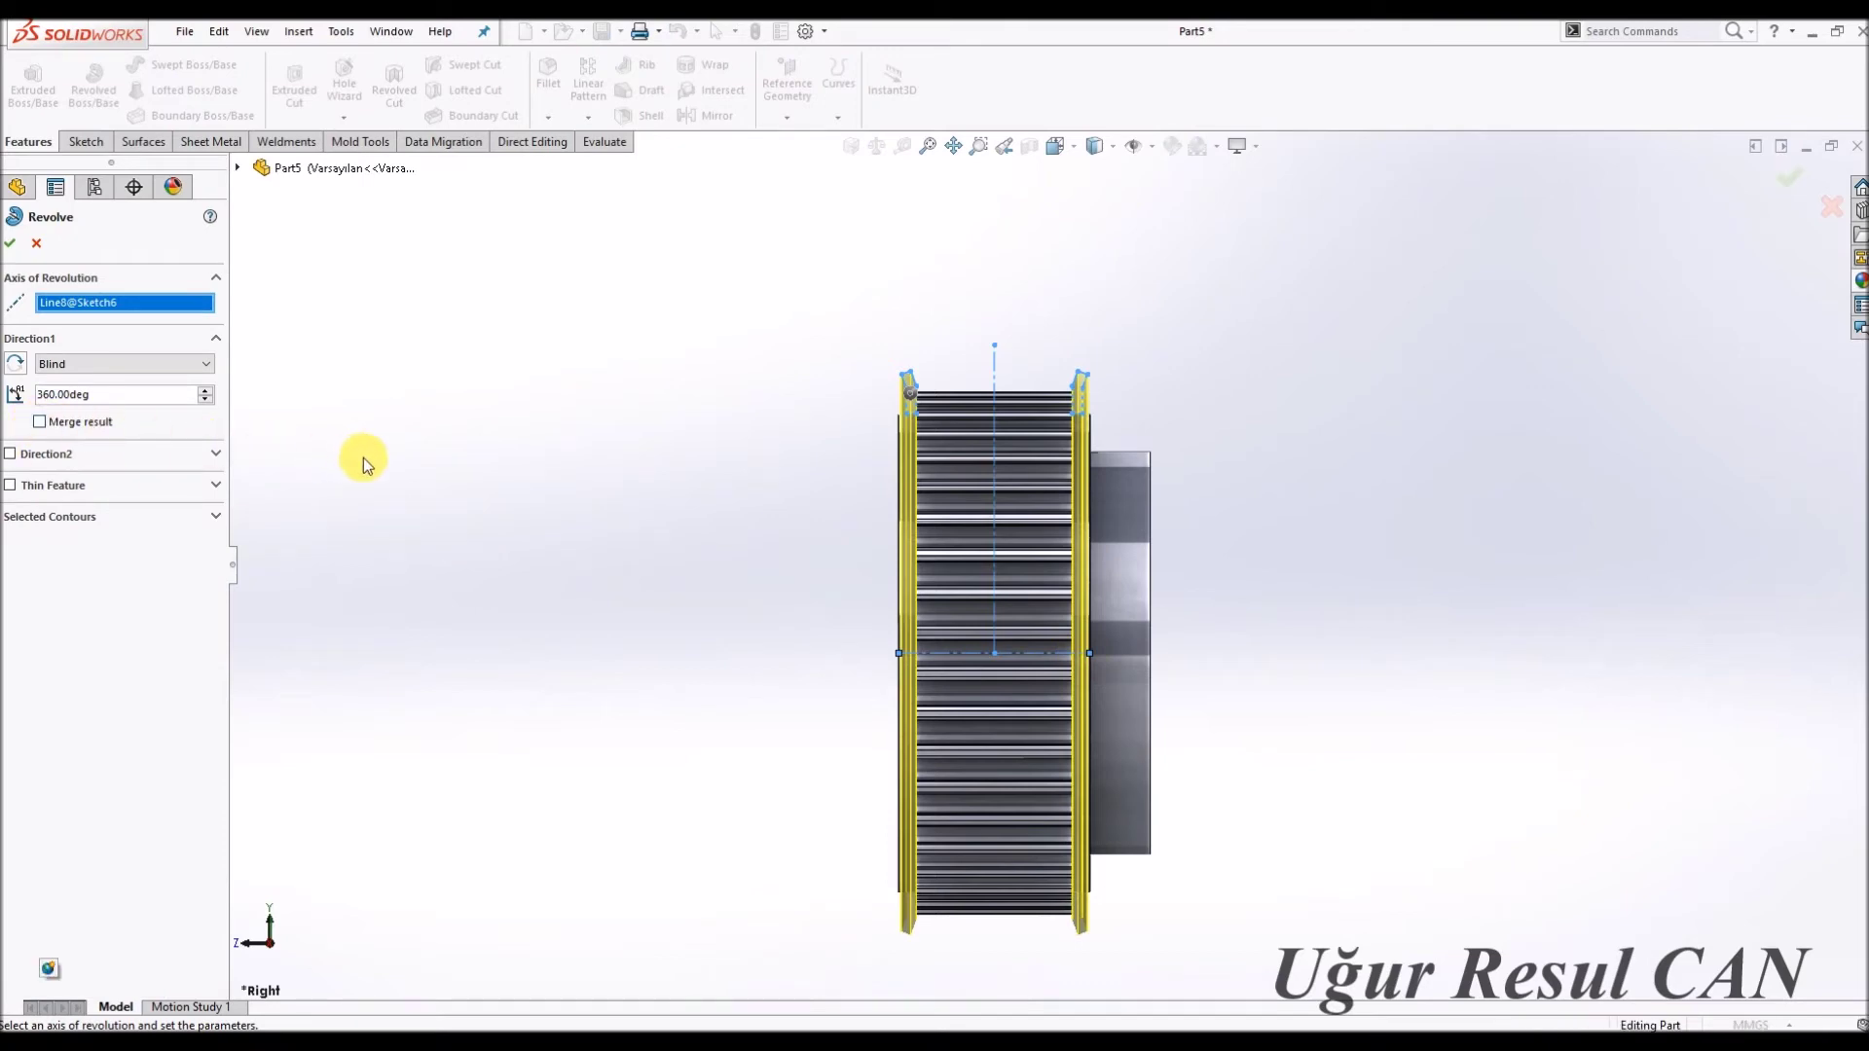
pyautogui.press('udiaeresis')
pyautogui.click(1068, 541)
pyautogui.press('udiaeresis')
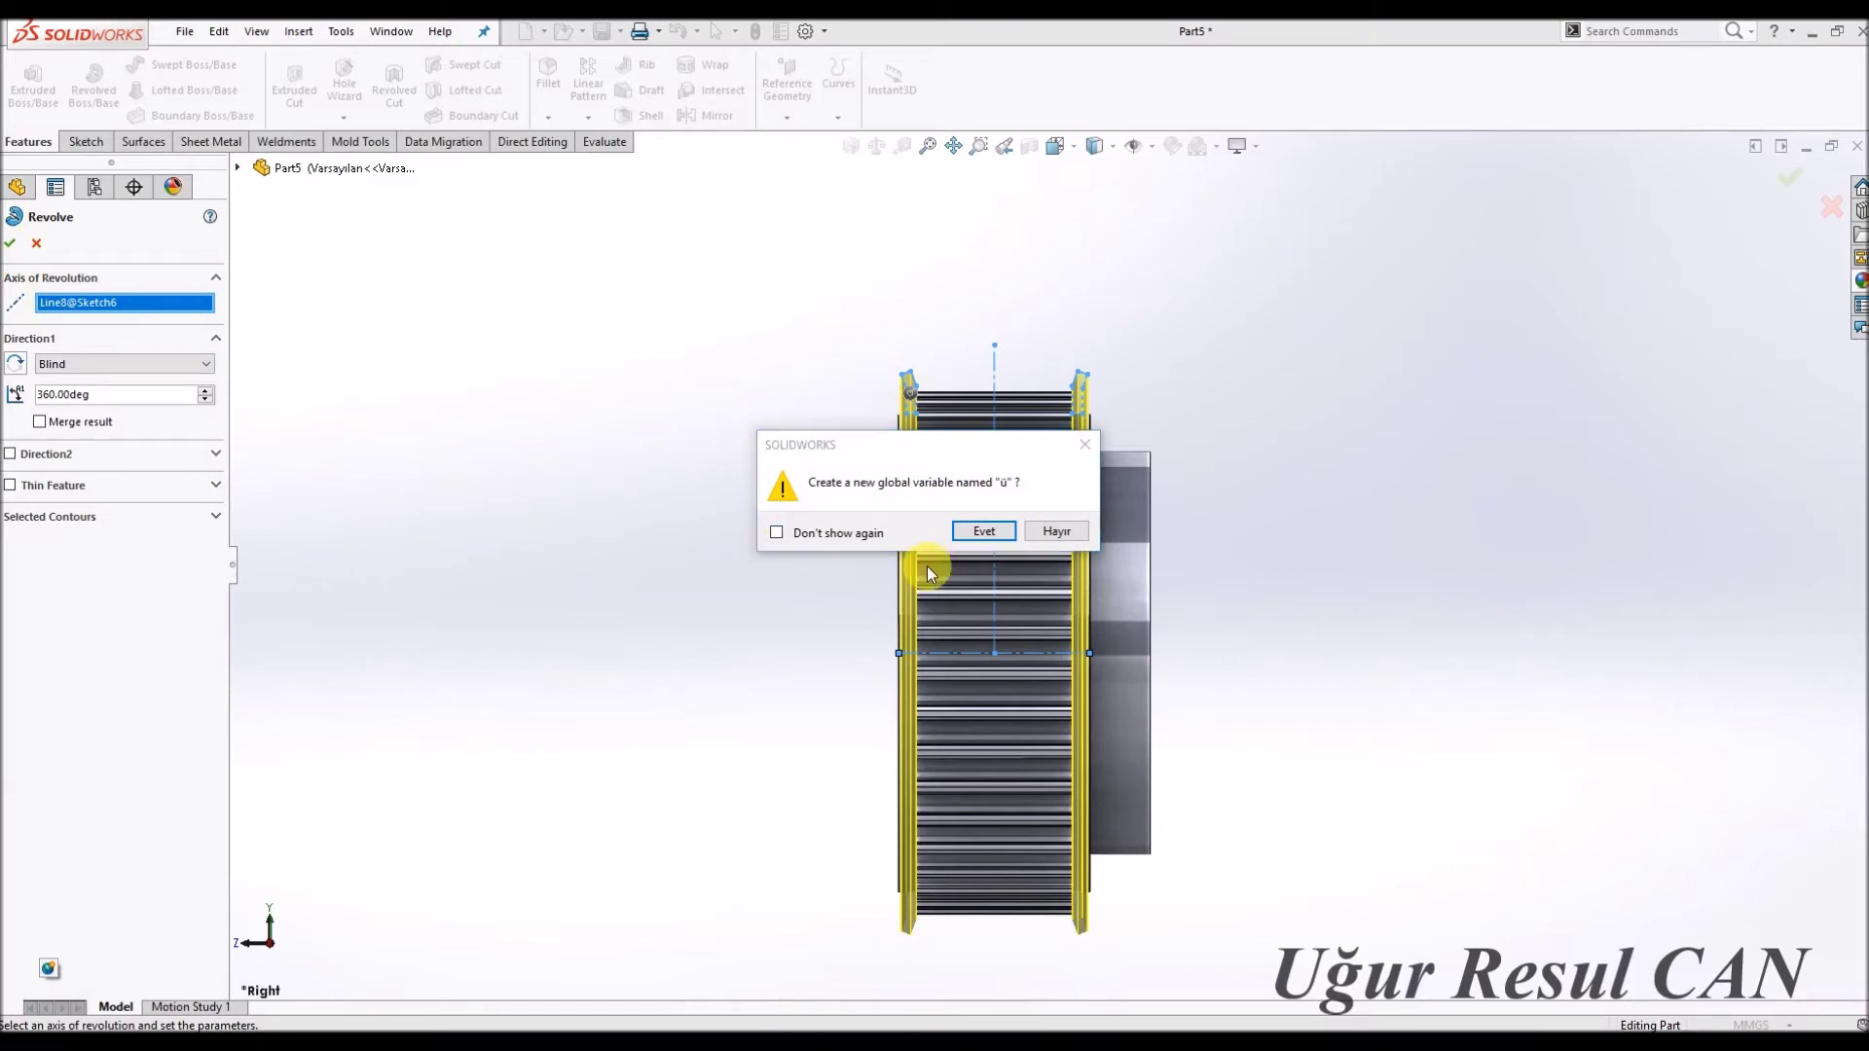
pyautogui.click(1013, 534)
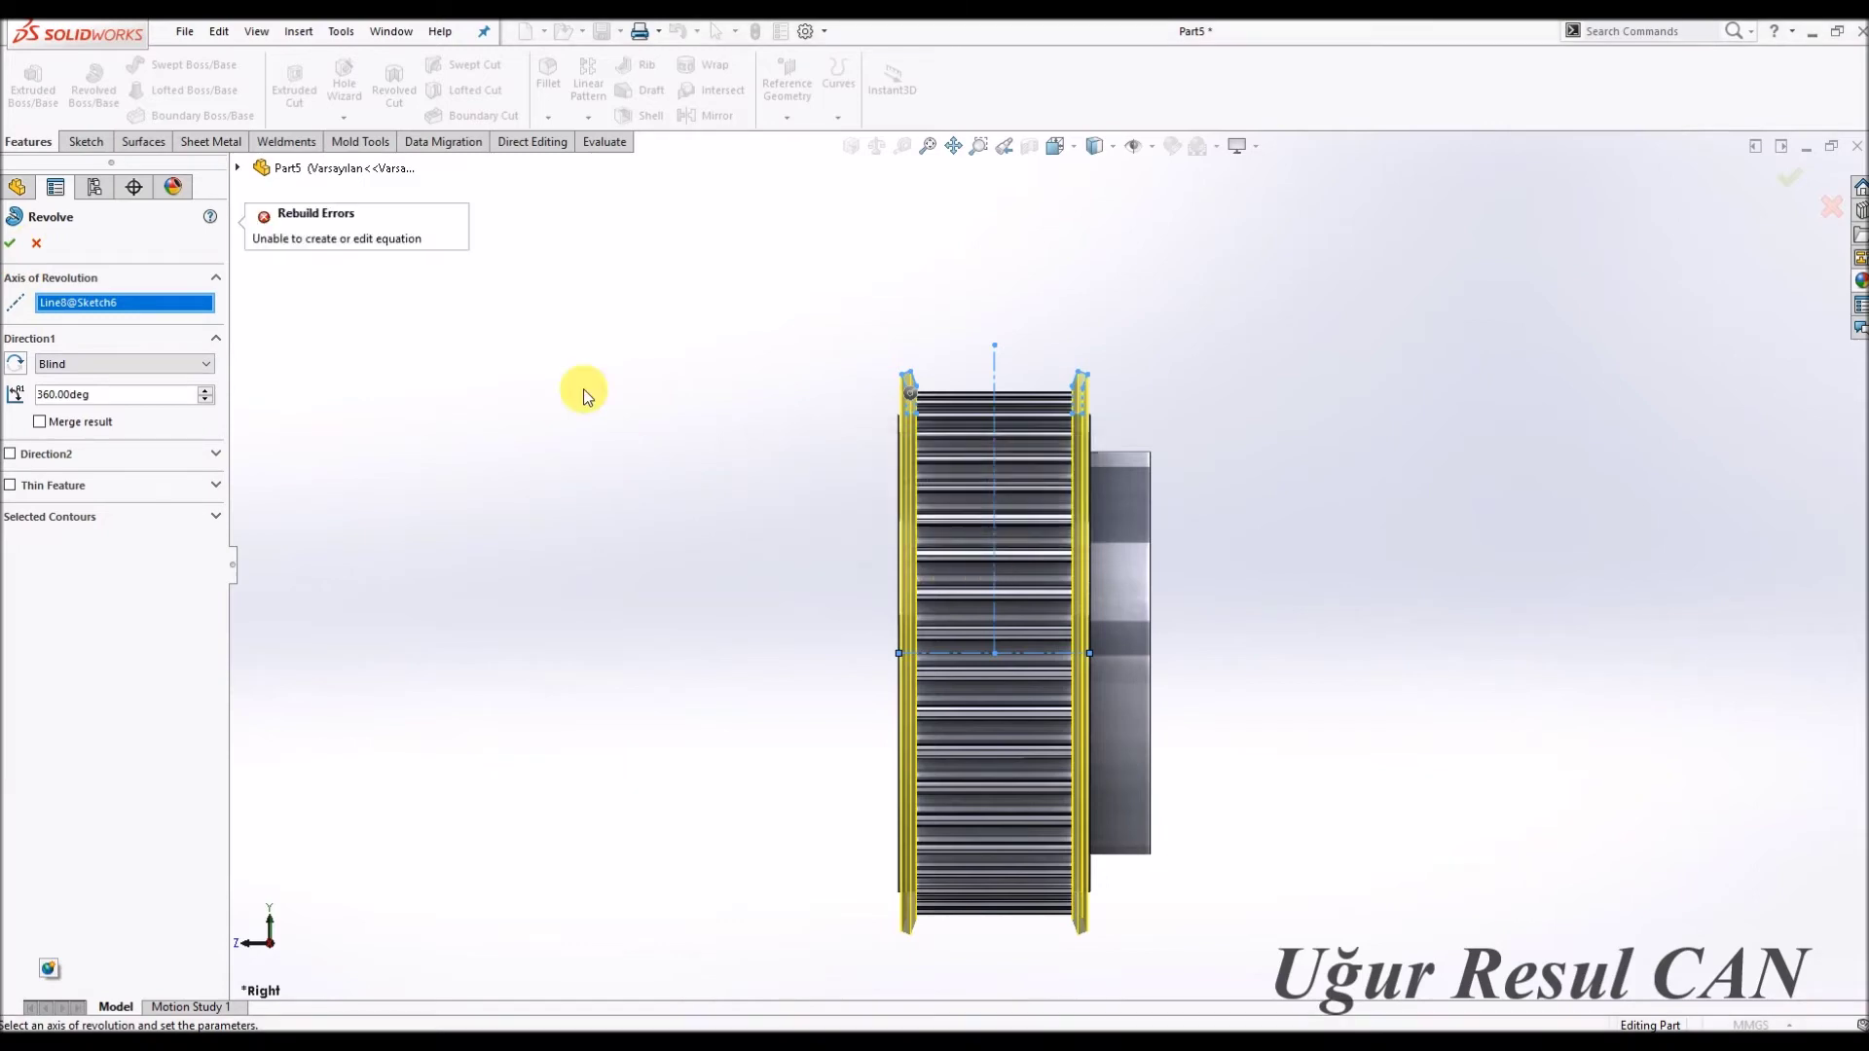
pyautogui.click(58, 246)
# Revolve the sketch 360° about the horizontal centreline into Revolve1, then re-edit and confirm it.
pyautogui.click(105, 83)
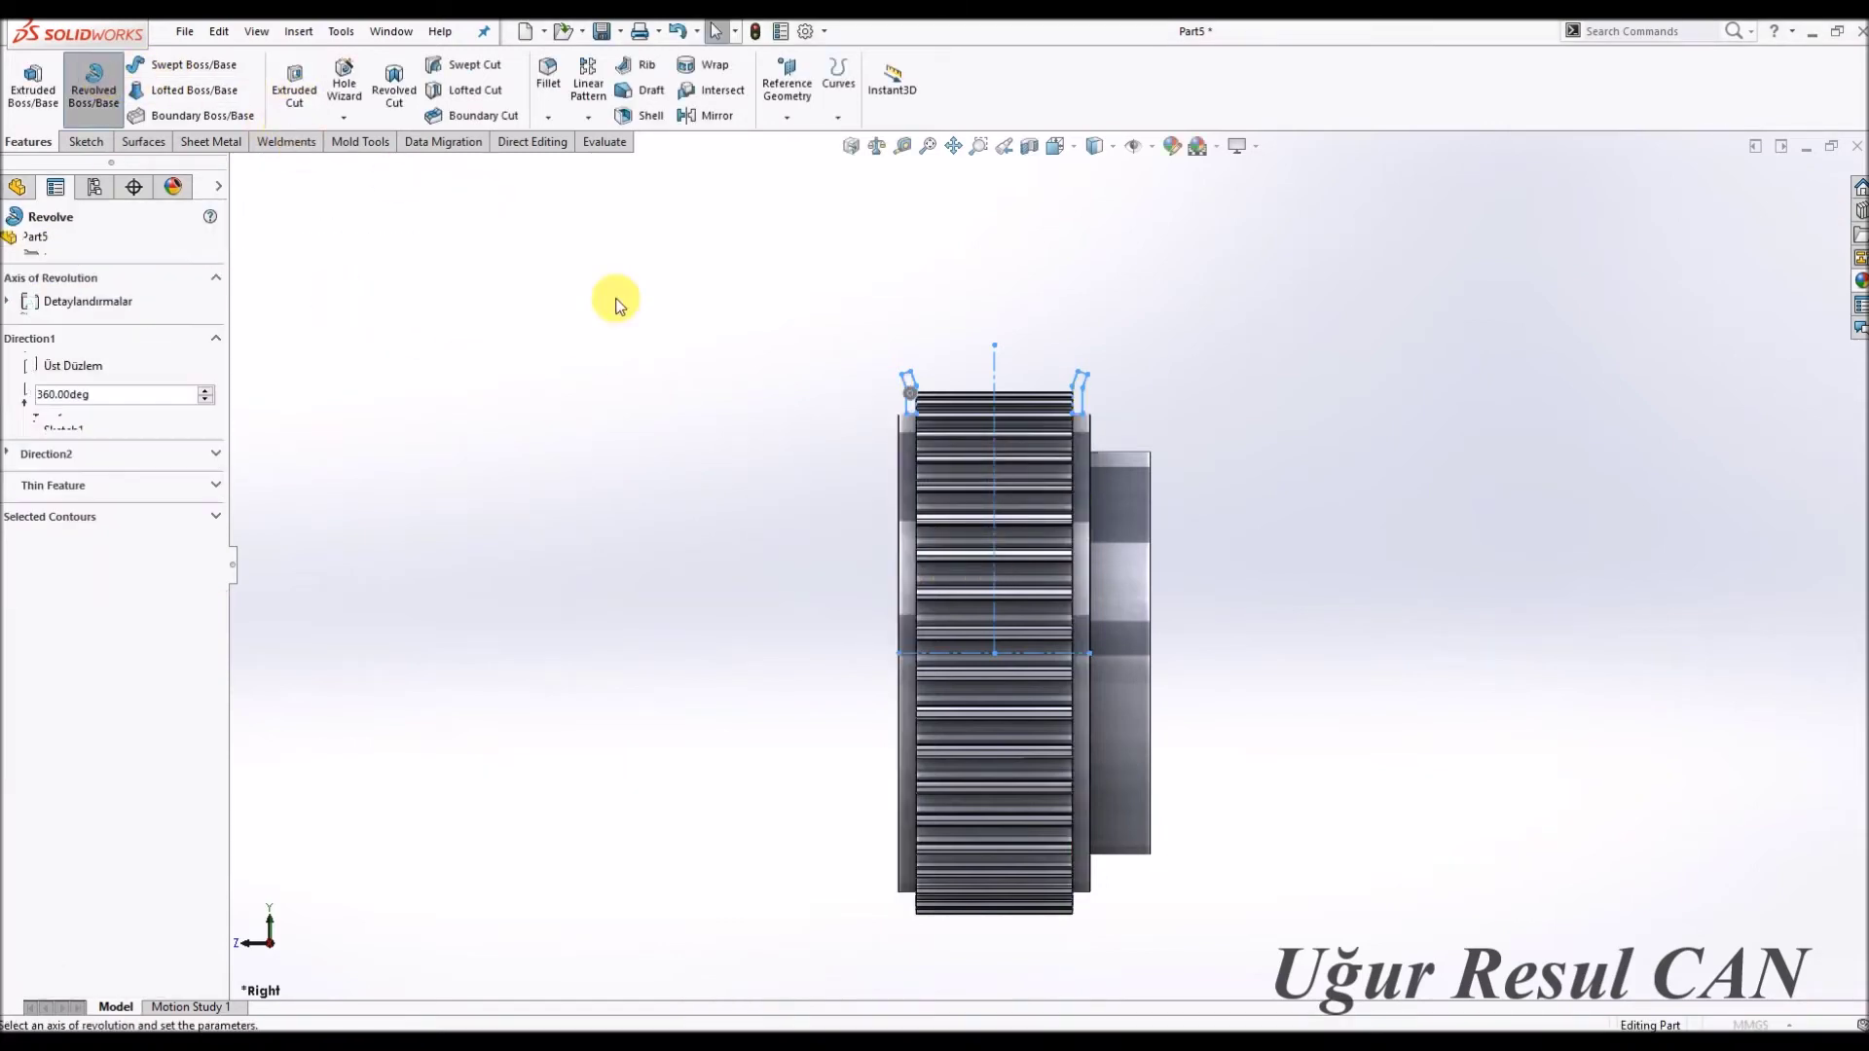
pyautogui.click(964, 652)
pyautogui.press('Return')
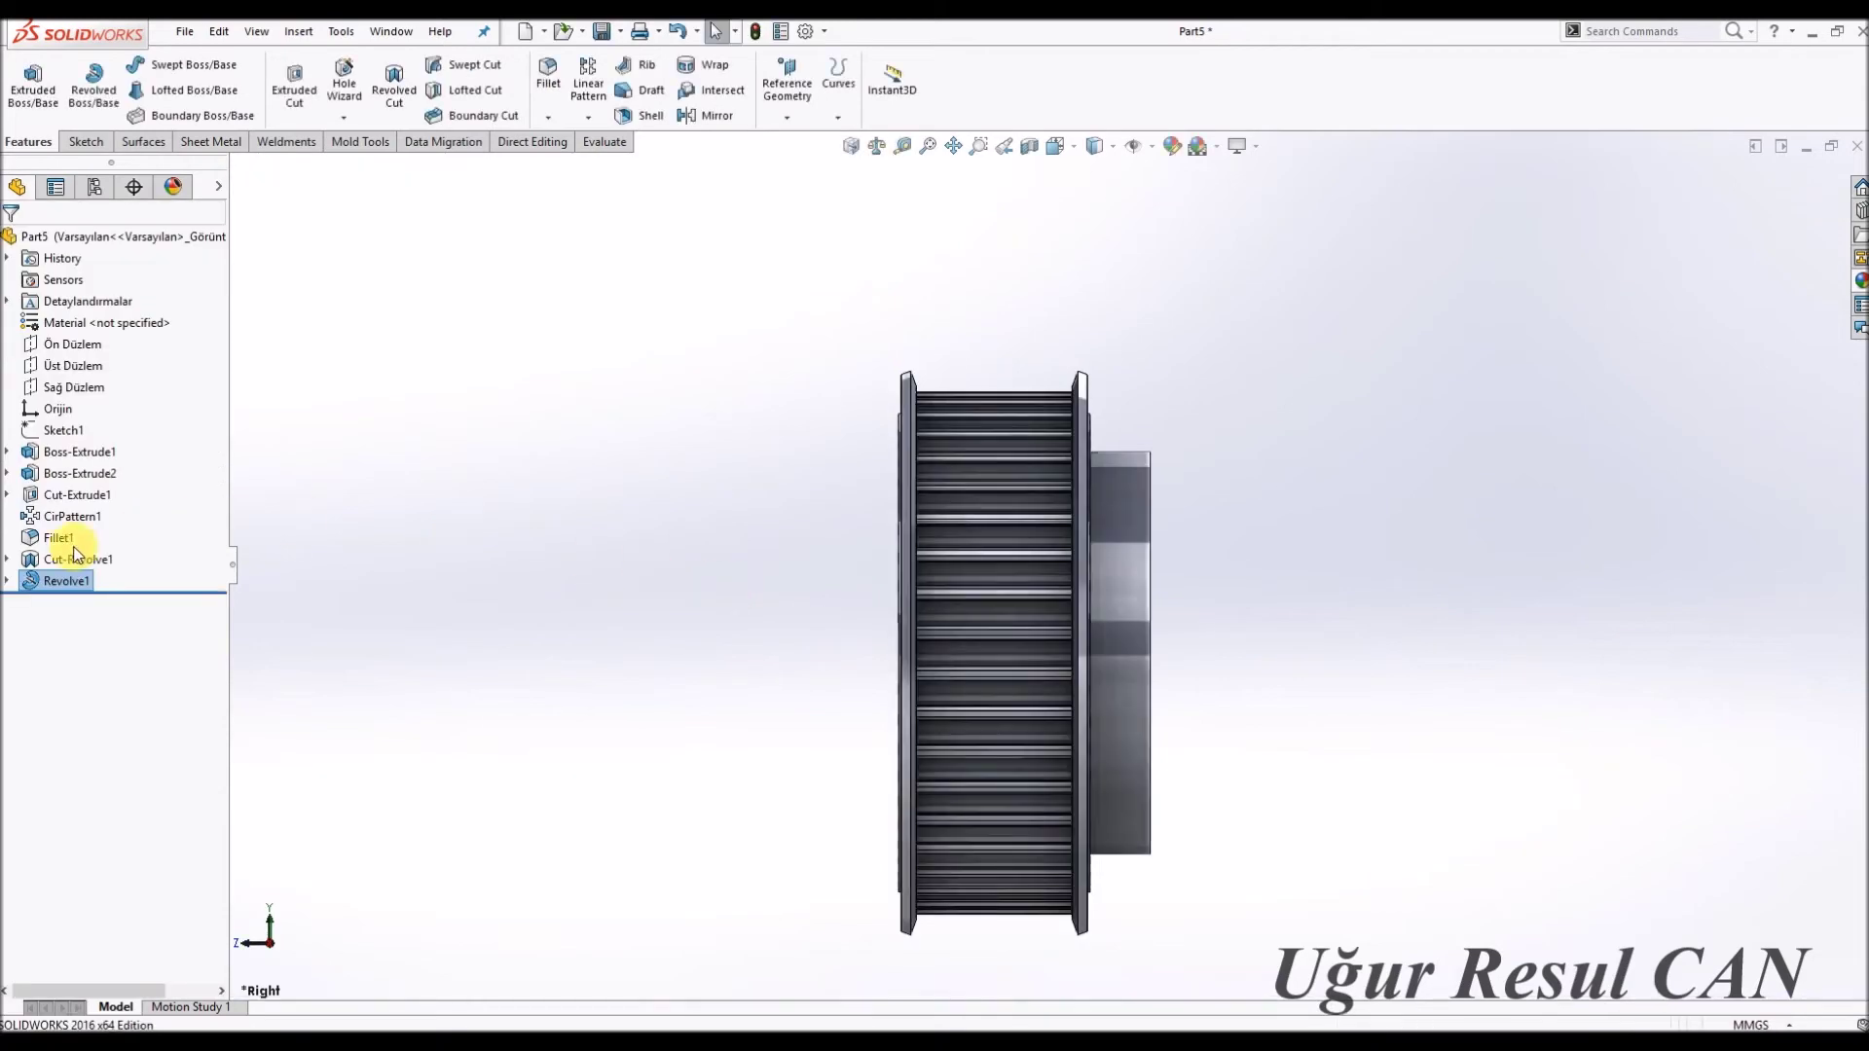
pyautogui.rightClick(65, 580)
pyautogui.click(86, 518)
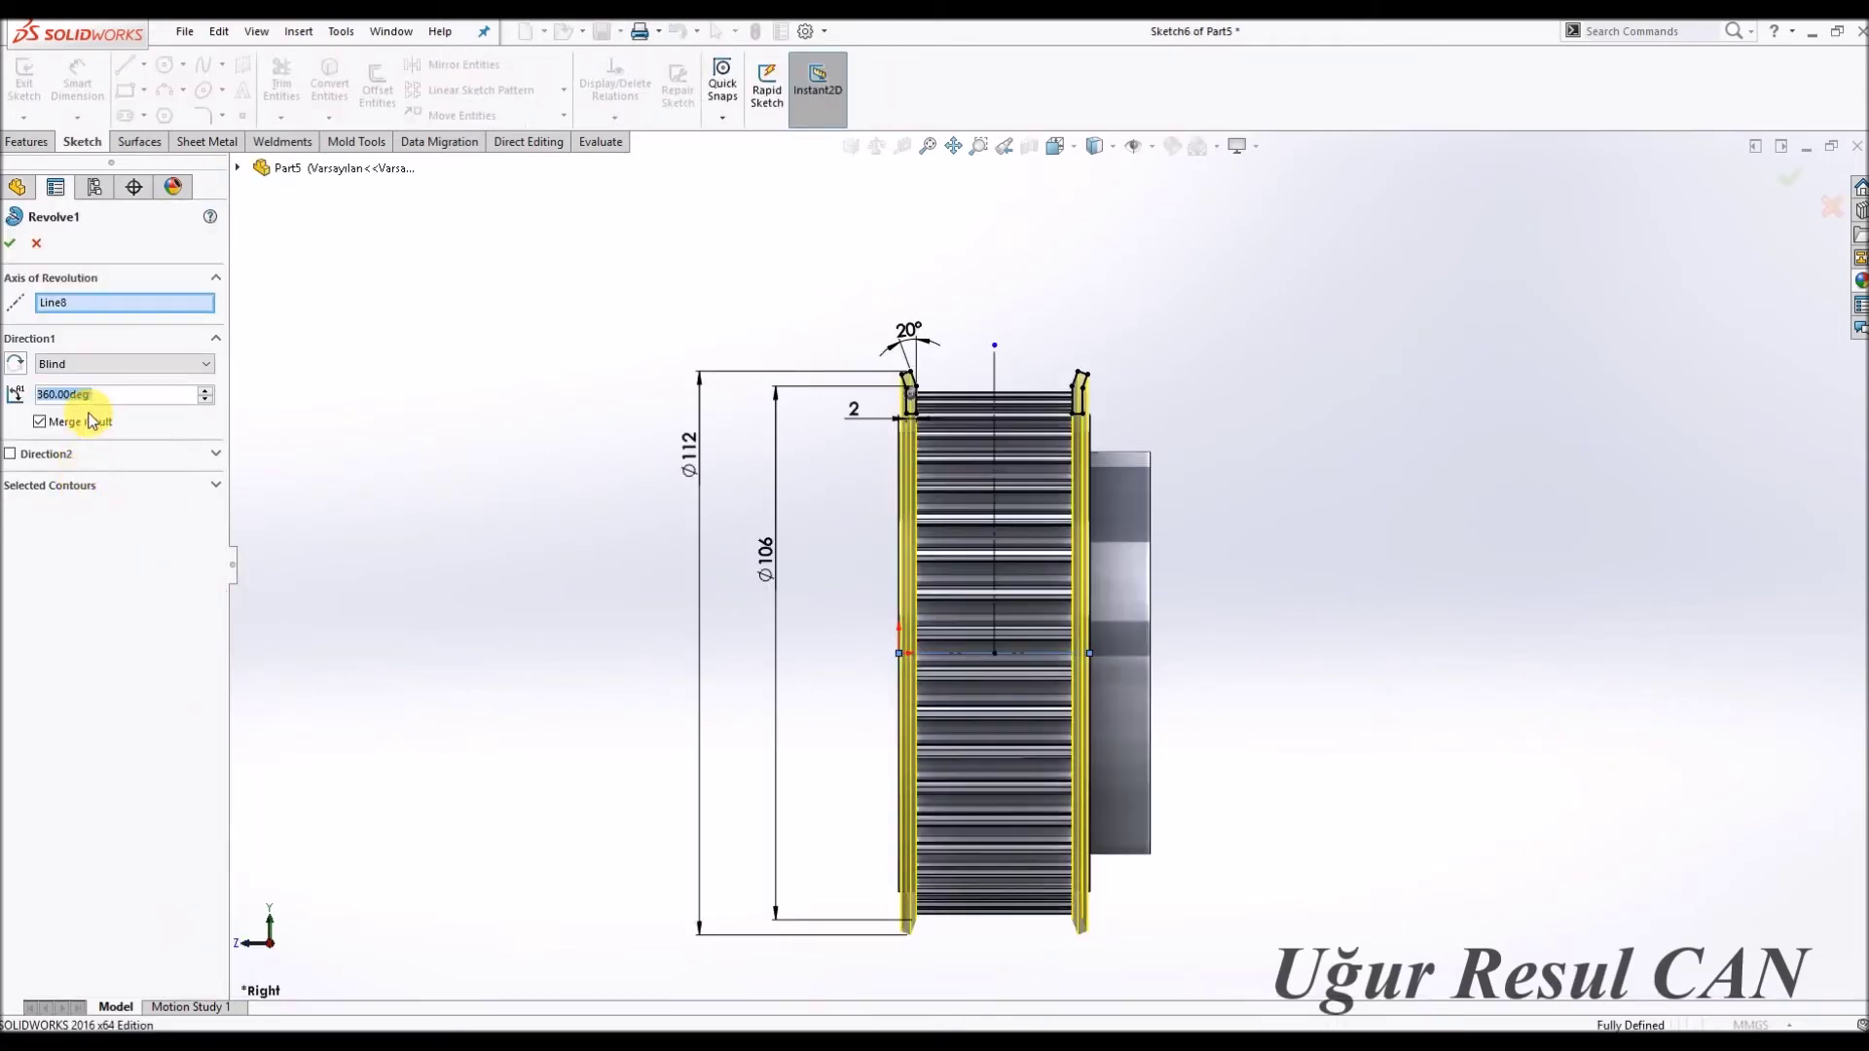
pyautogui.click(12, 251)
pyautogui.moveTo(553, 329); pyautogui.dragTo(1077, 531, button='middle')
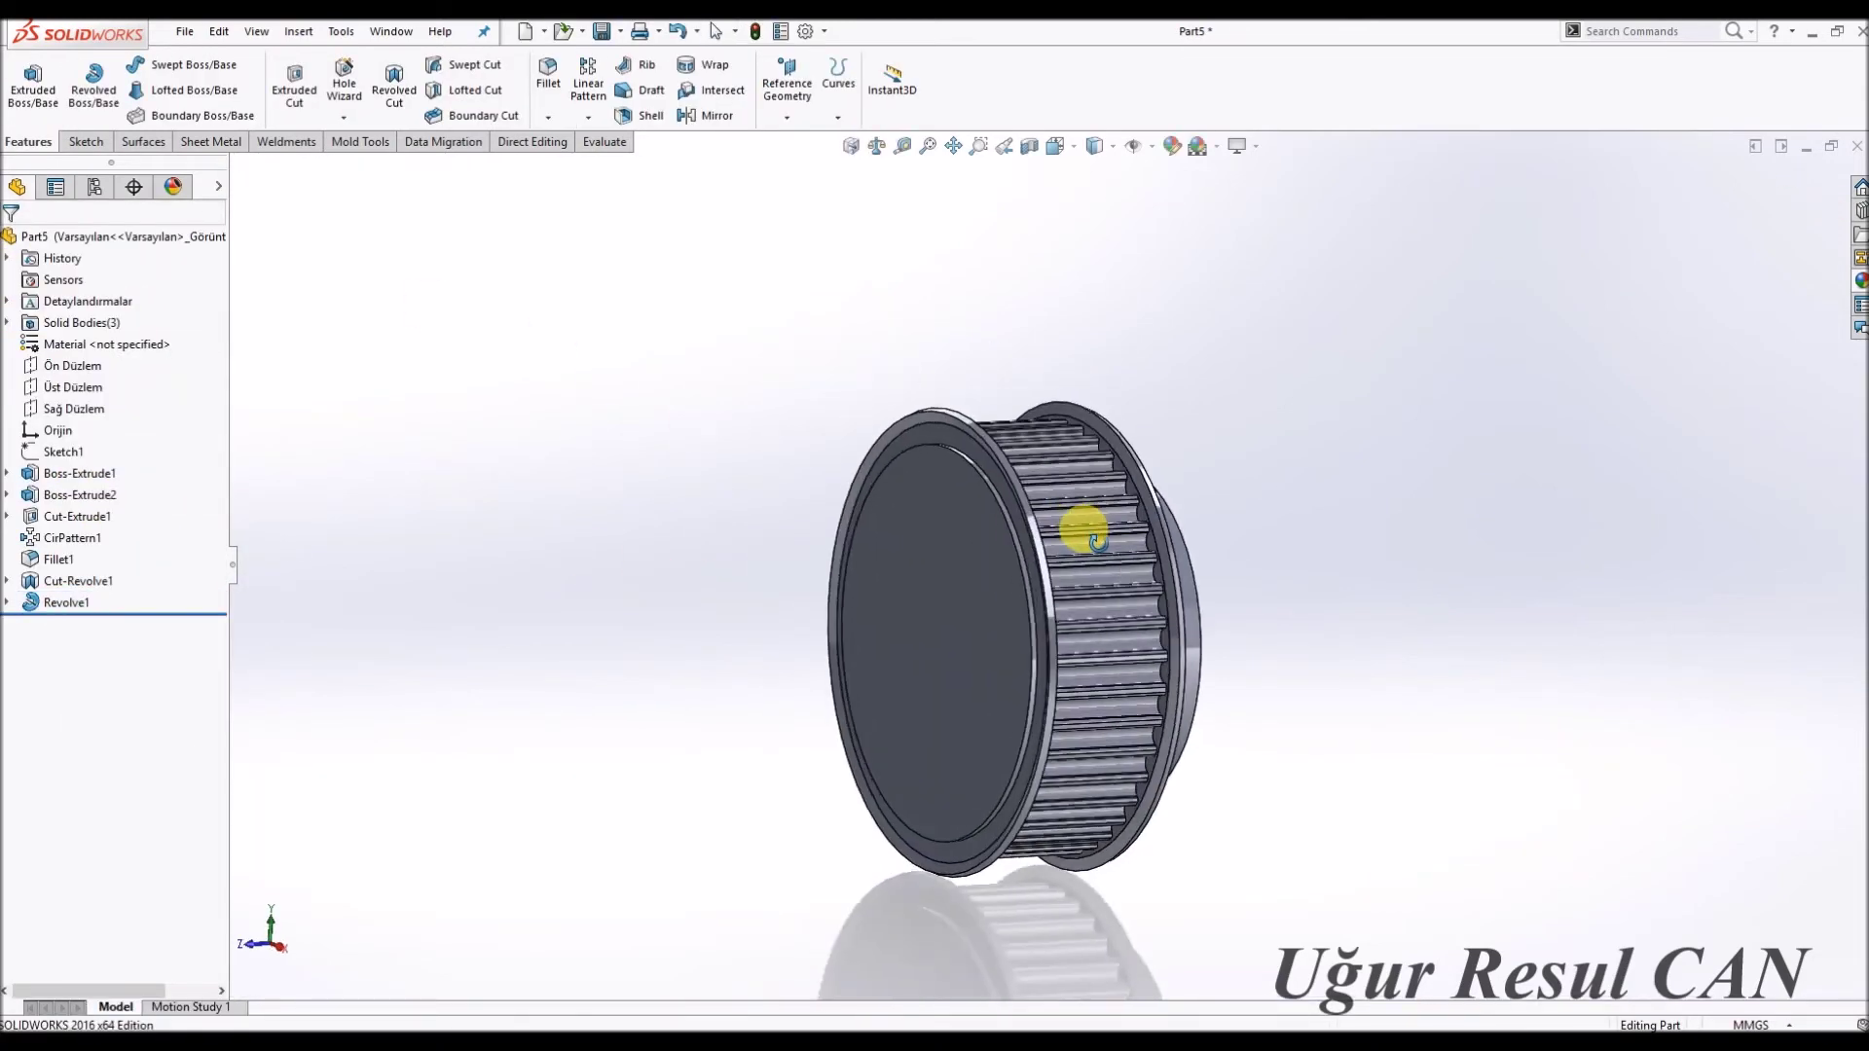
pyautogui.scroll(-3, 952, 420)
pyautogui.scroll(-2, 852, 521)
pyautogui.rightClick(852, 522)
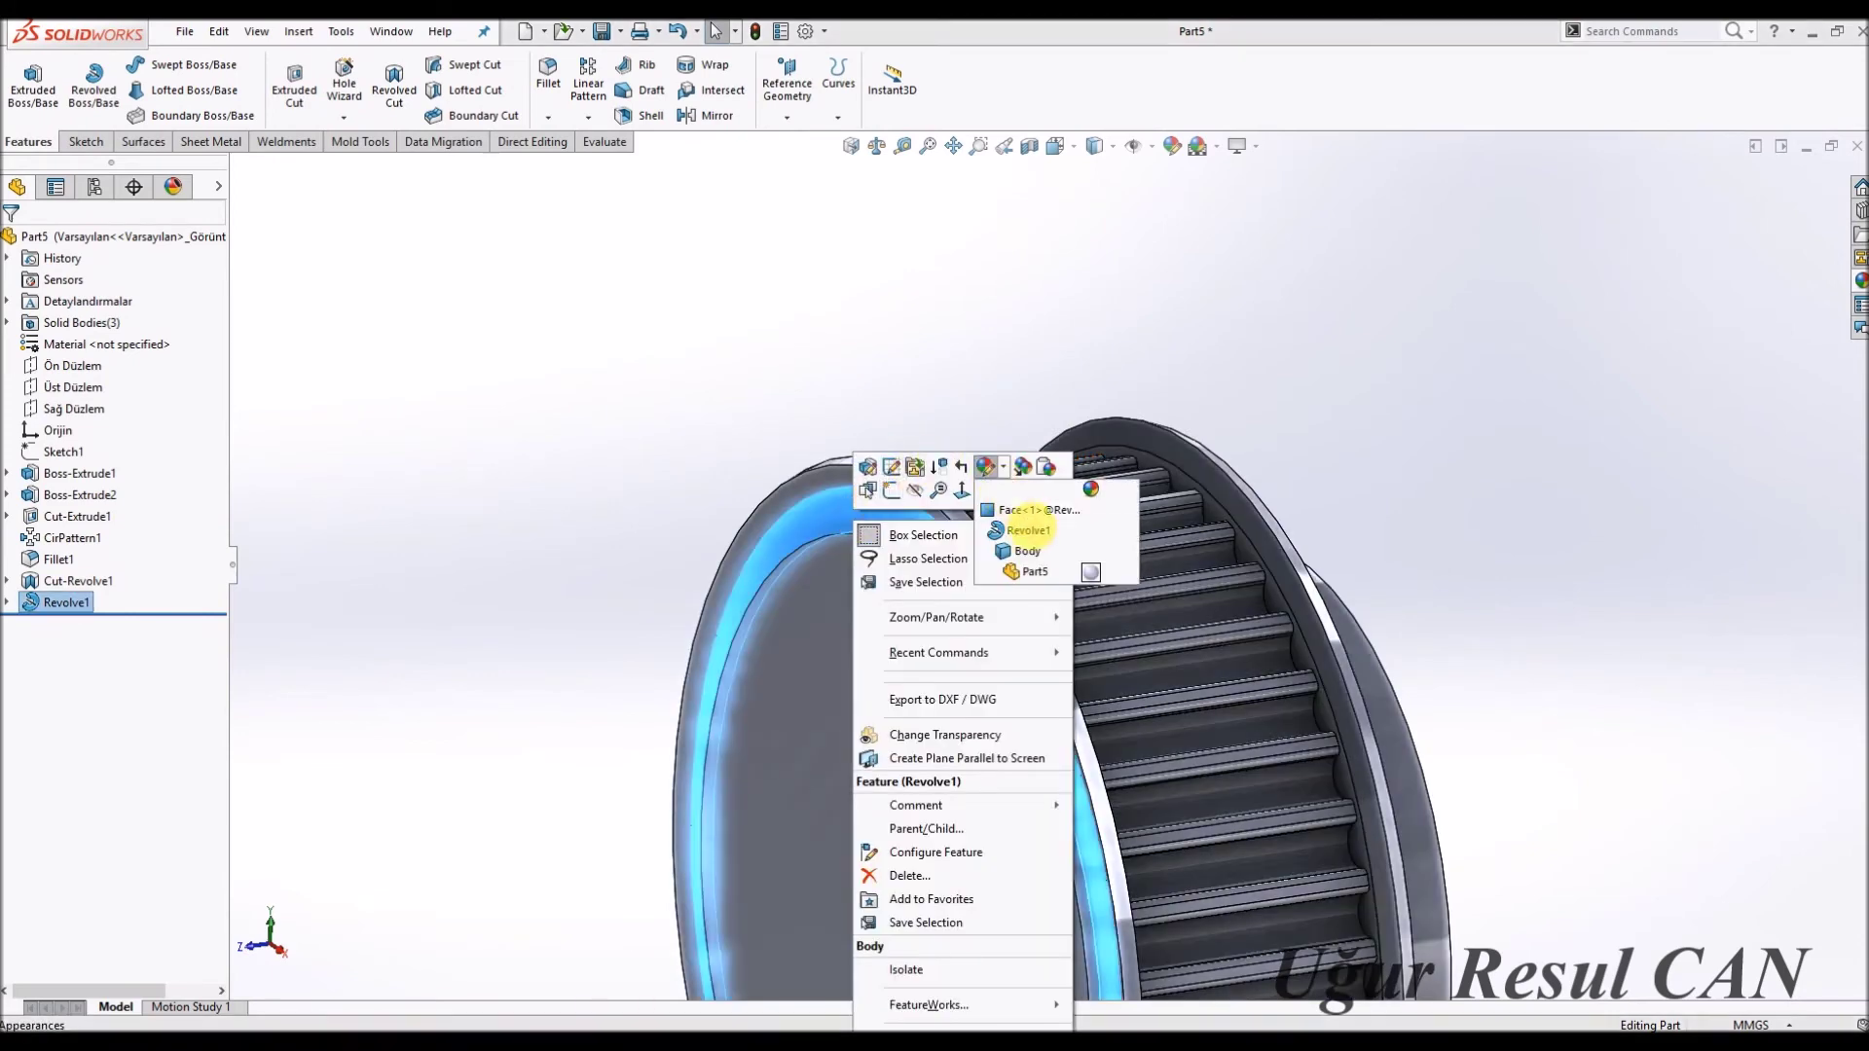
pyautogui.click(1024, 511)
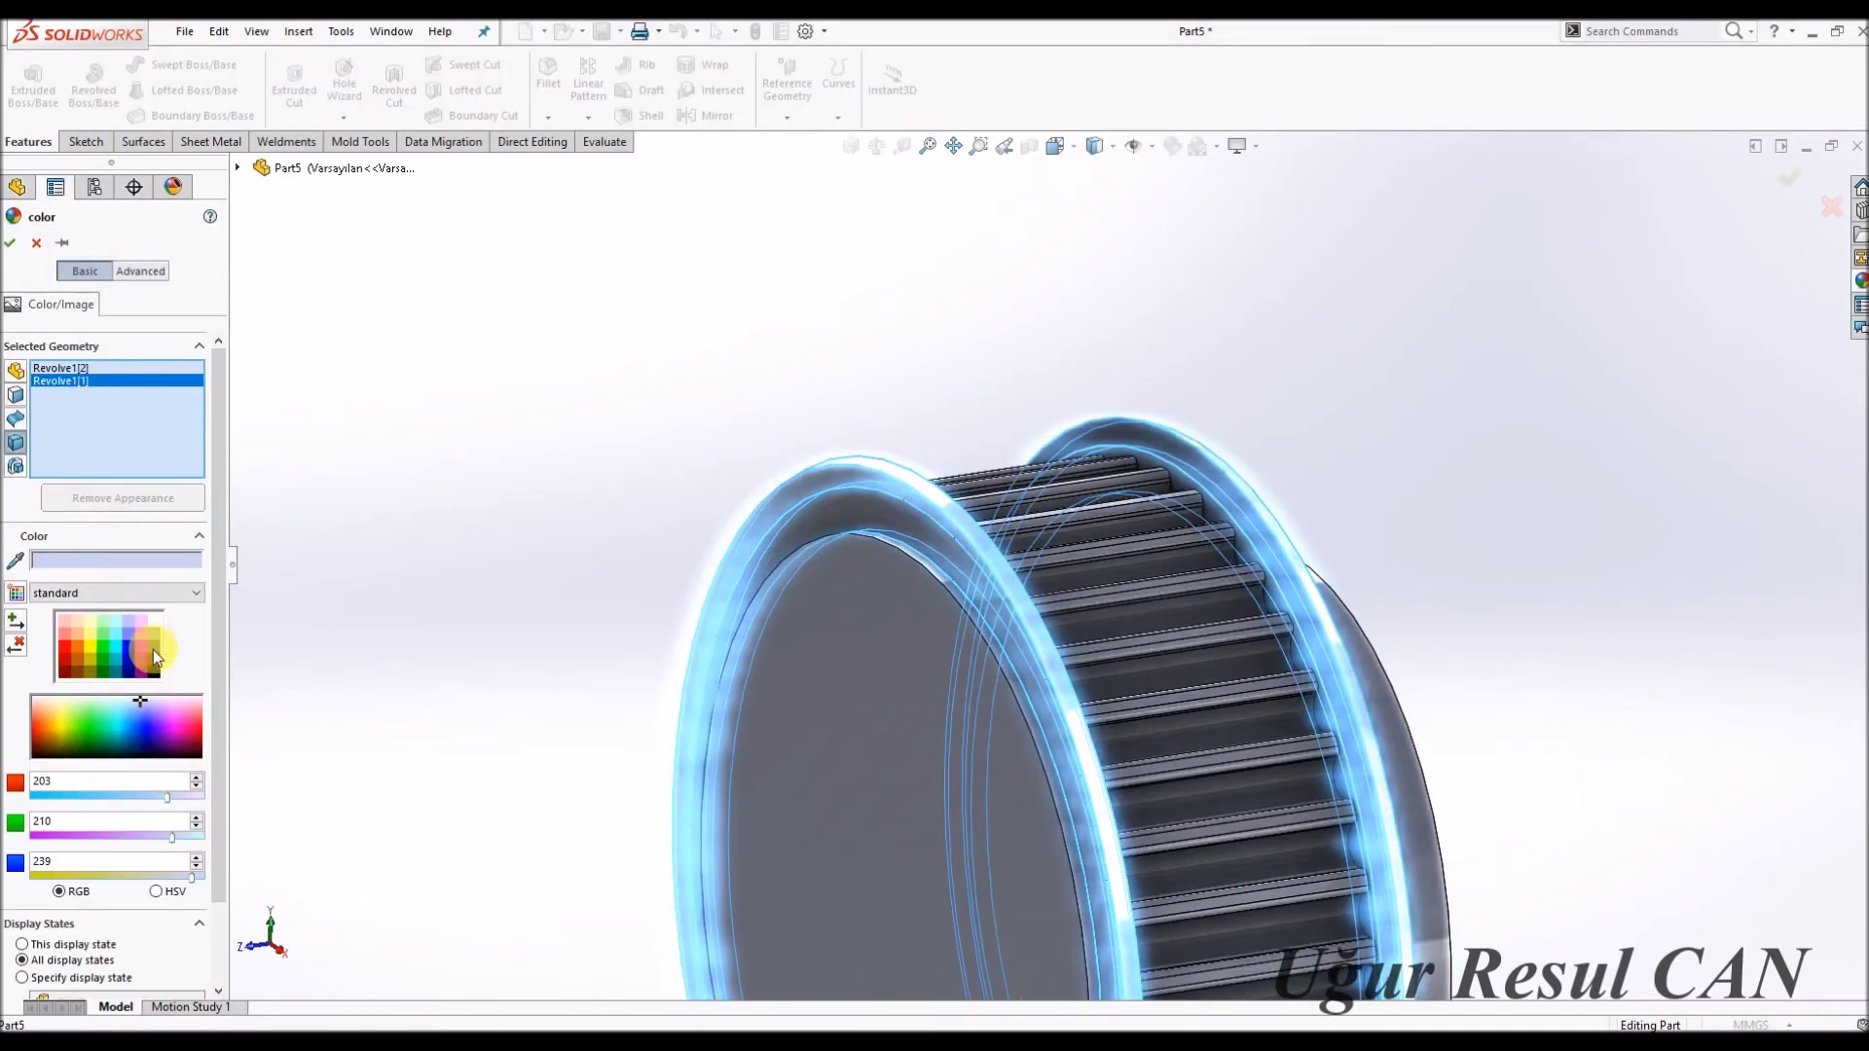
pyautogui.press('Escape')
pyautogui.scroll(3, 1236, 677)
pyautogui.moveTo(1236, 678)
pyautogui.mouseDown(button='middle')
pyautogui.moveTo(1010, 682)
pyautogui.moveTo(937, 534)
pyautogui.mouseUp(button='middle')
pyautogui.rightClick(937, 534)
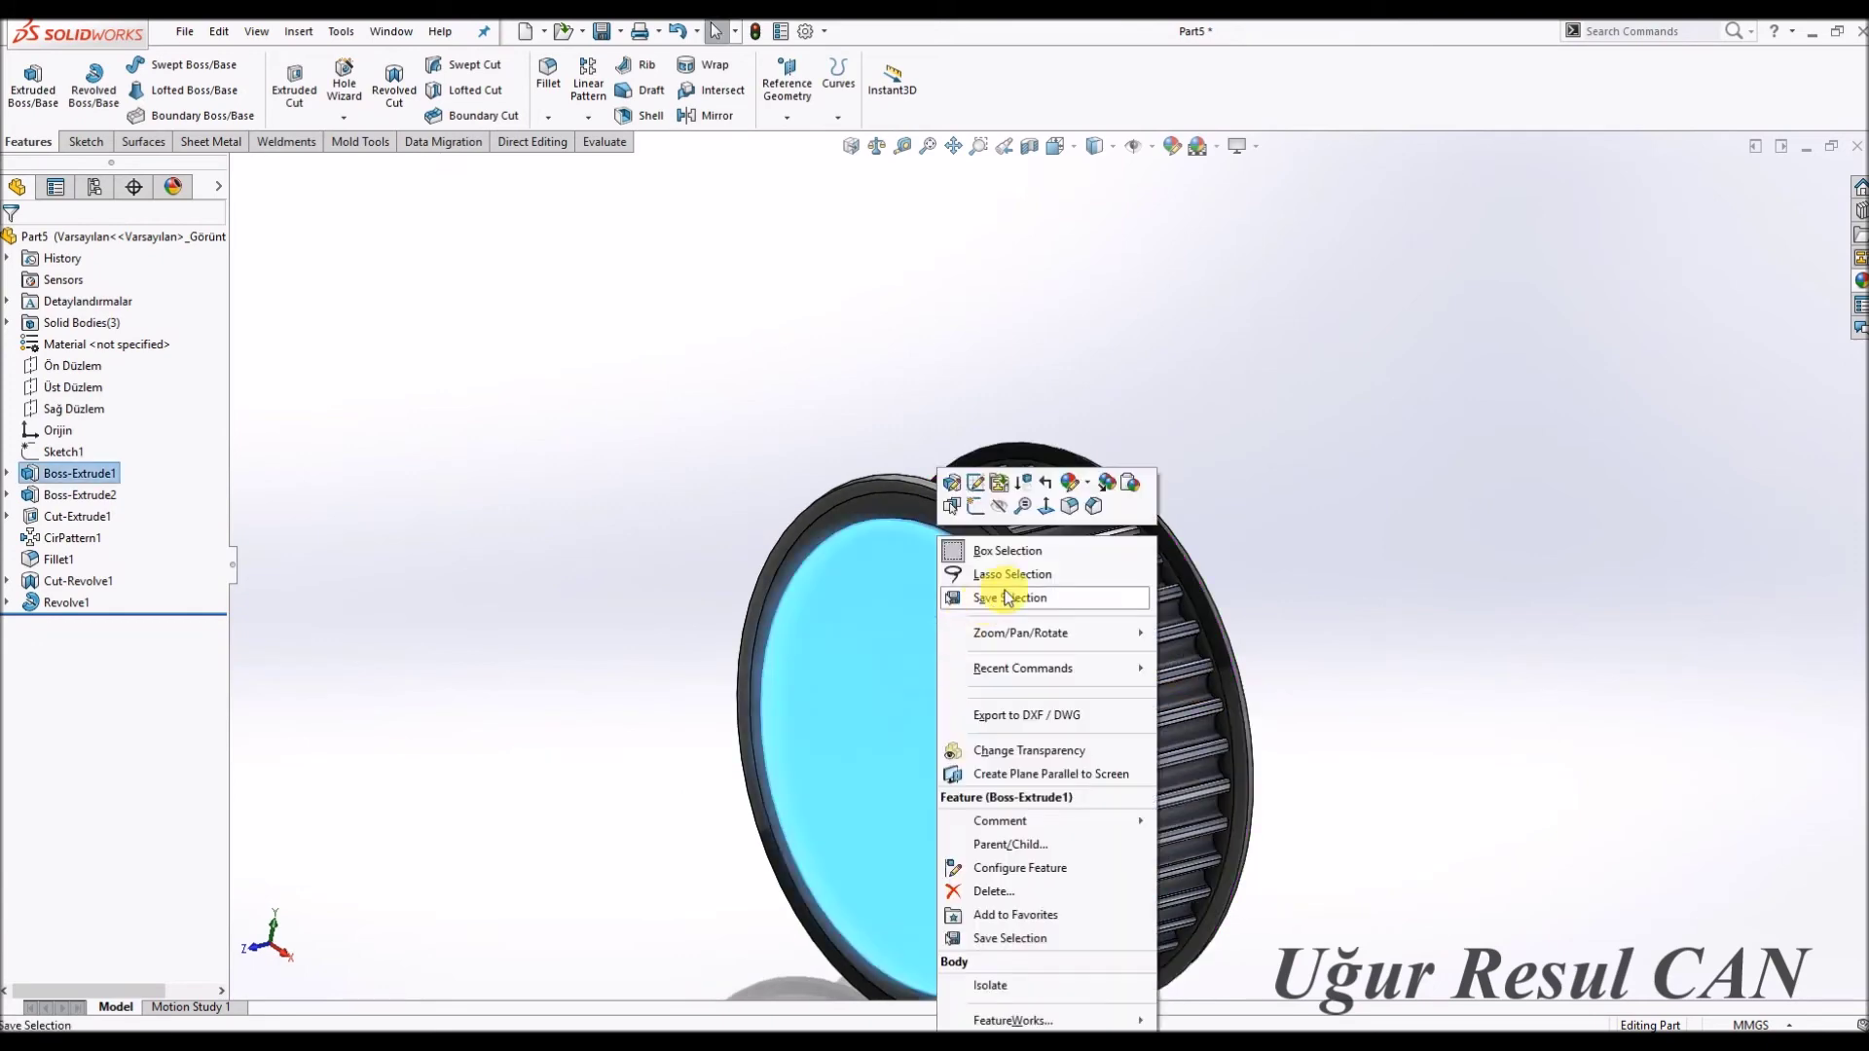
pyautogui.click(1080, 477)
pyautogui.click(1119, 568)
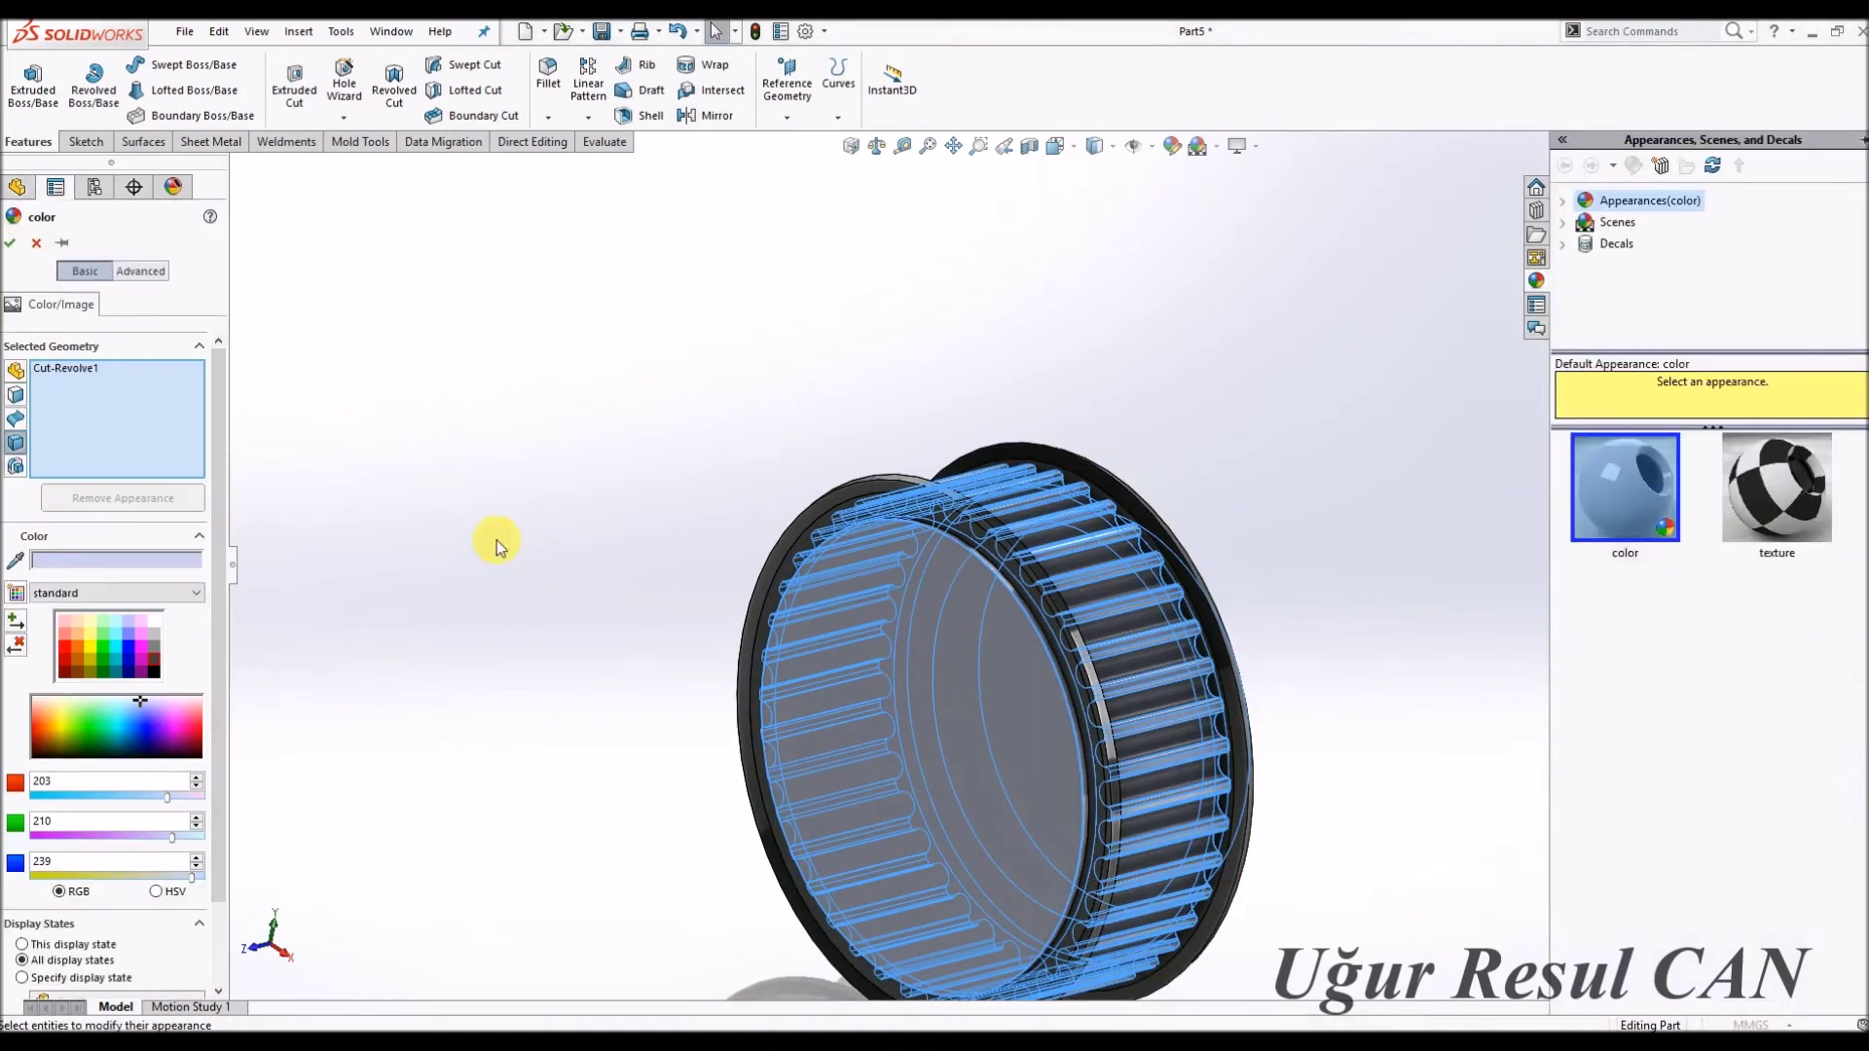
pyautogui.press('Return')
pyautogui.moveTo(480, 522)
pyautogui.mouseDown(button='middle')
pyautogui.moveTo(940, 681)
pyautogui.moveTo(909, 688)
pyautogui.moveTo(1035, 596)
pyautogui.moveTo(1001, 614)
pyautogui.moveTo(955, 588)
pyautogui.moveTo(1055, 688)
pyautogui.moveTo(1147, 621)
pyautogui.moveTo(951, 617)
pyautogui.mouseUp(button='middle')
pyautogui.scroll(-3, 1035, 595)
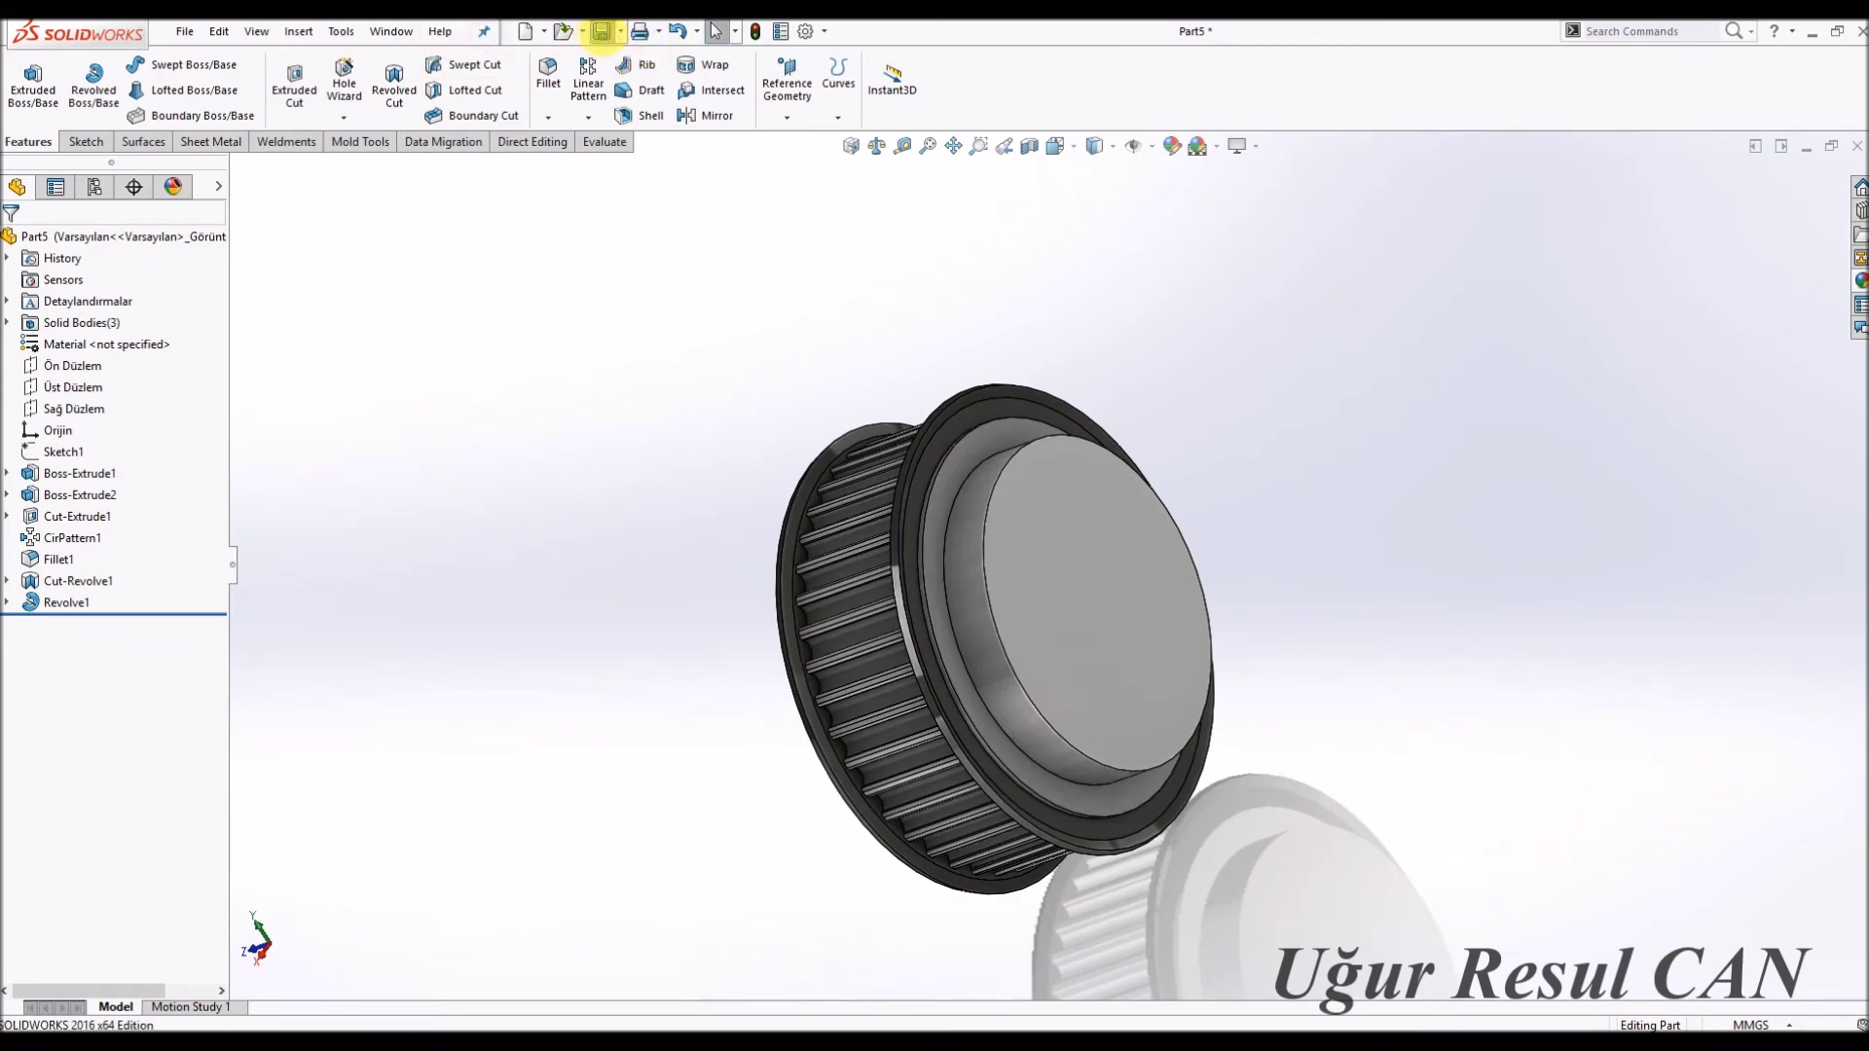
# Save the pulley as HDT 8M Z-40 in a new desktop folder named CAd.
pyautogui.click(602, 32)
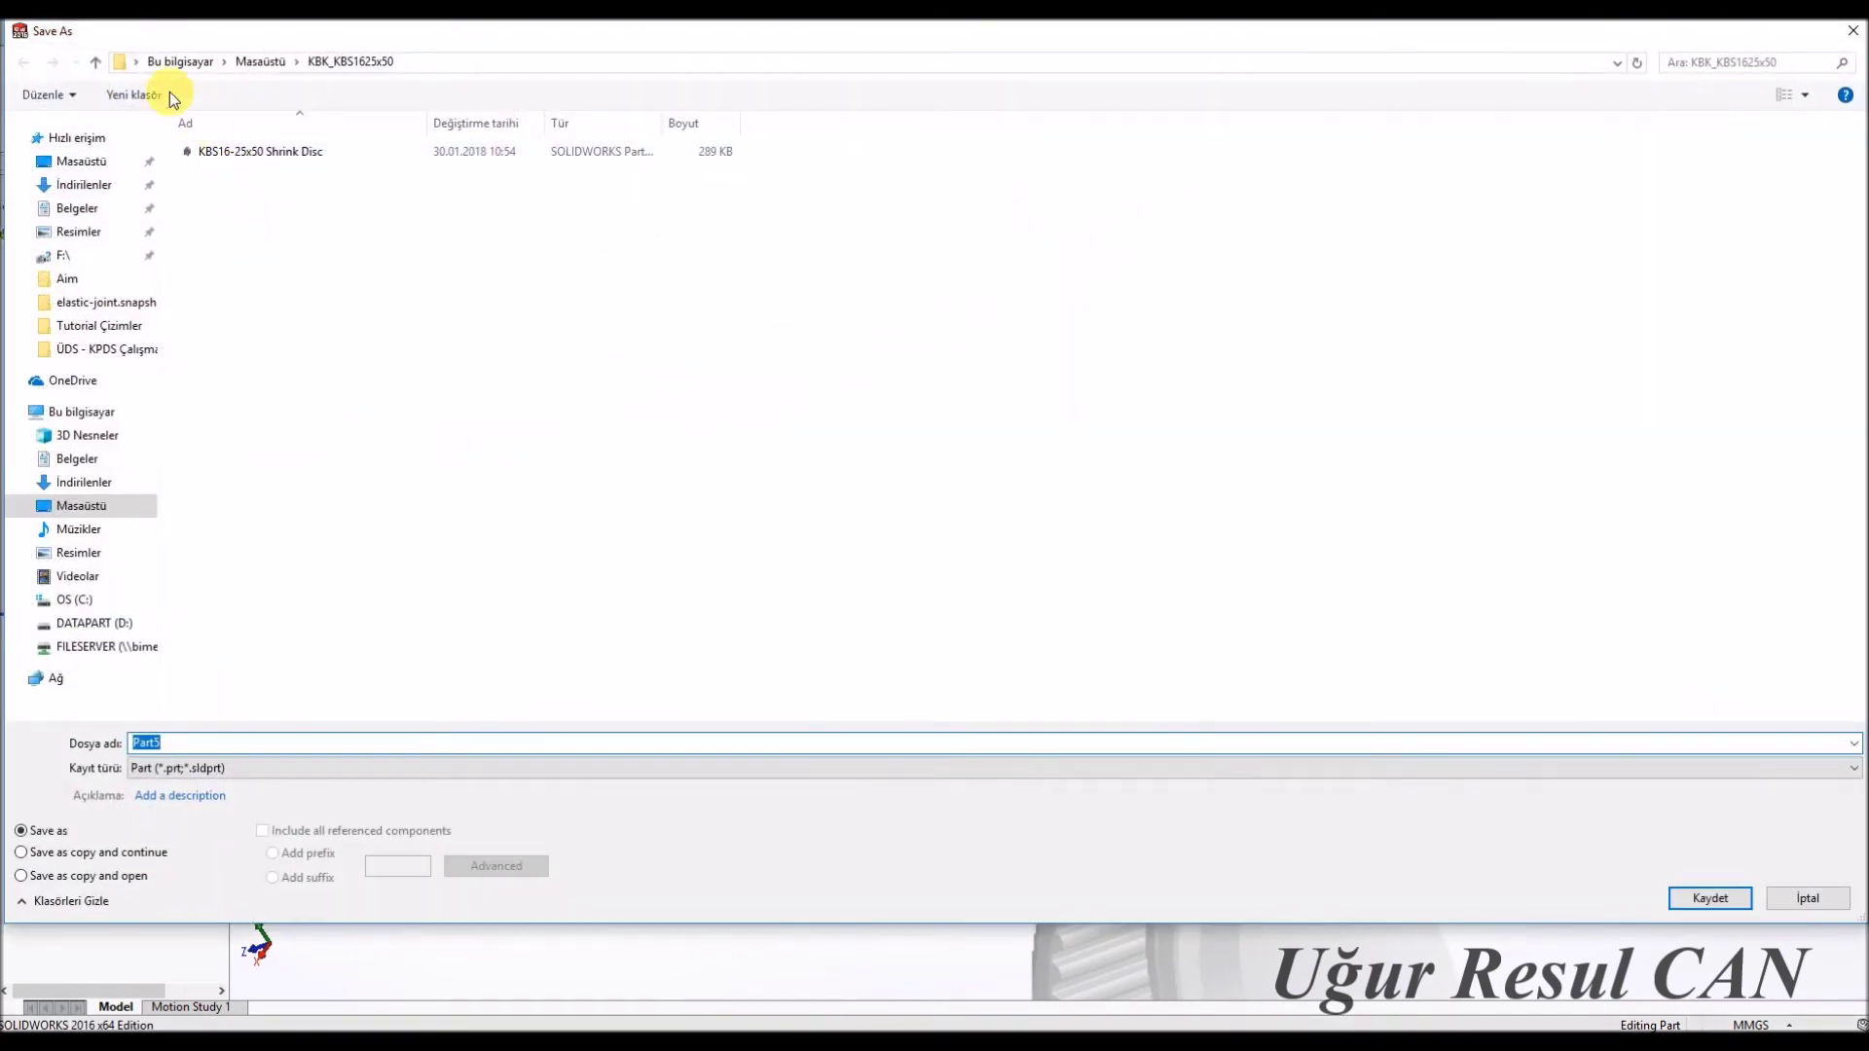
pyautogui.click(80, 160)
pyautogui.click(133, 94)
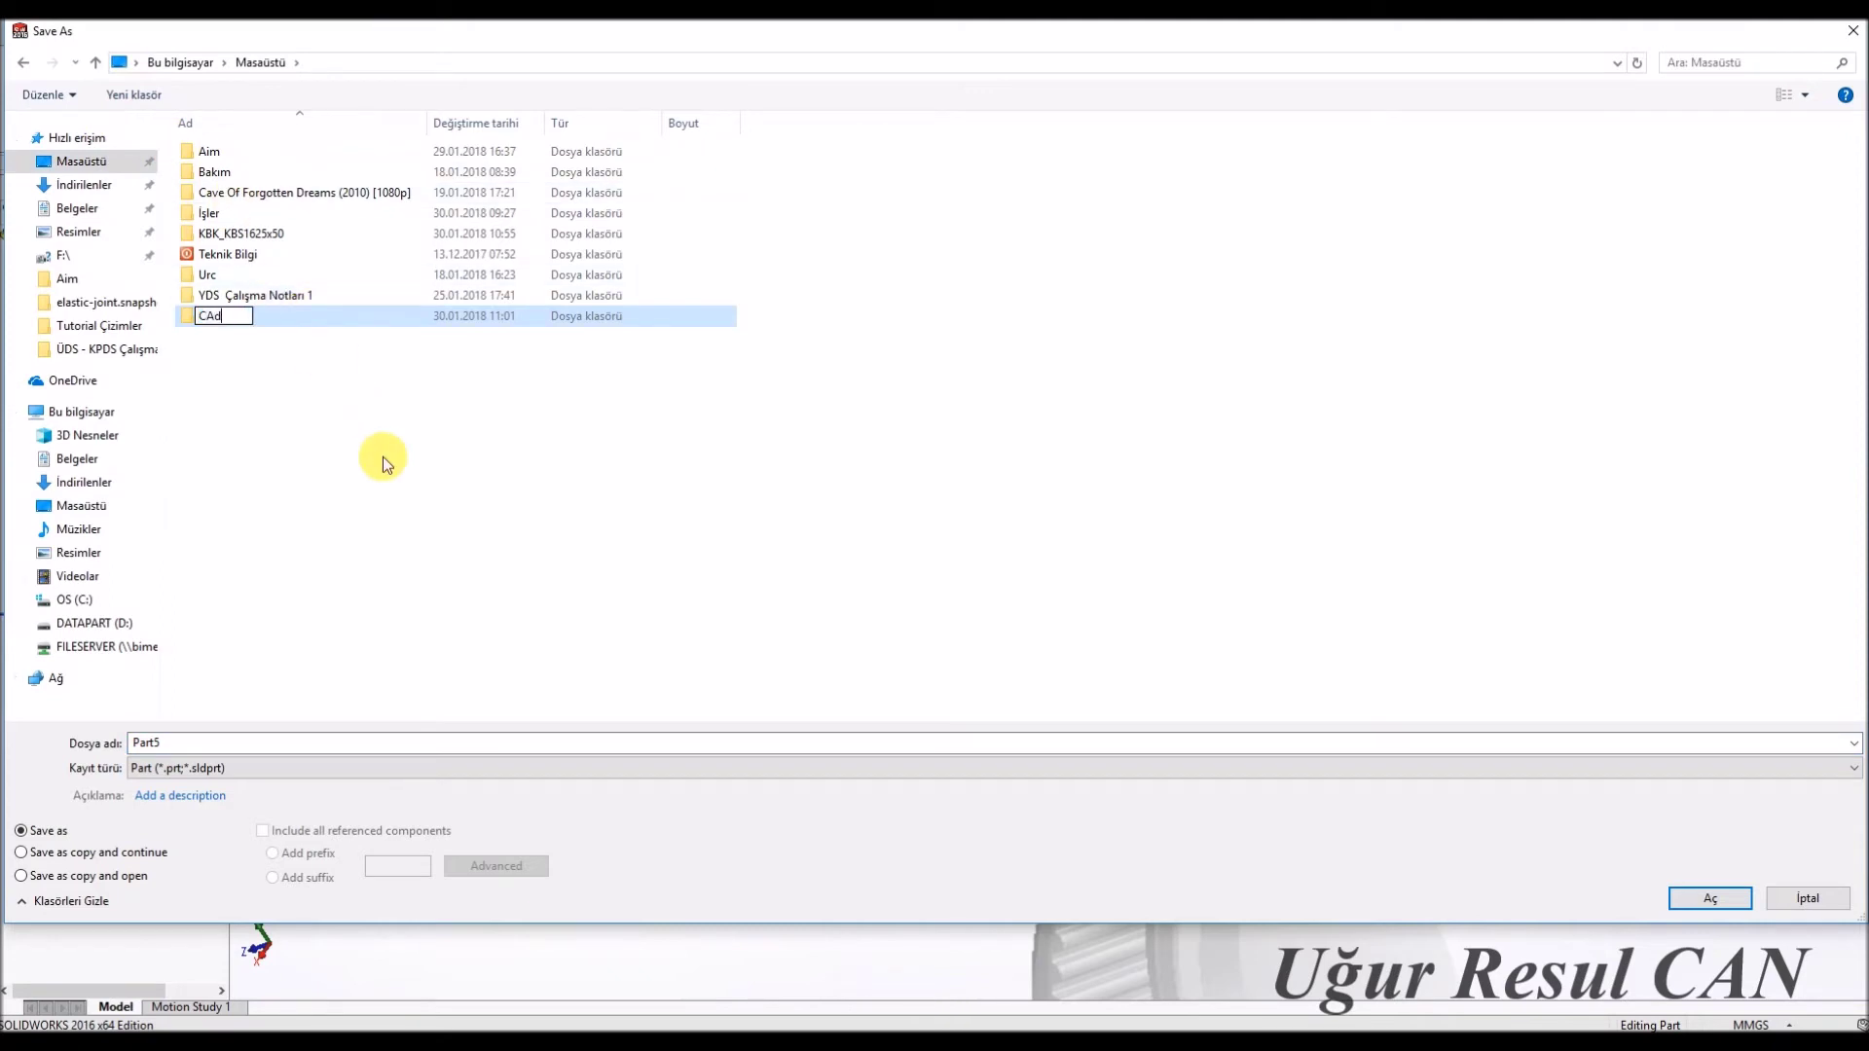
pyautogui.press('Return')
pyautogui.press('Return')
pyautogui.doubleClick(407, 747)
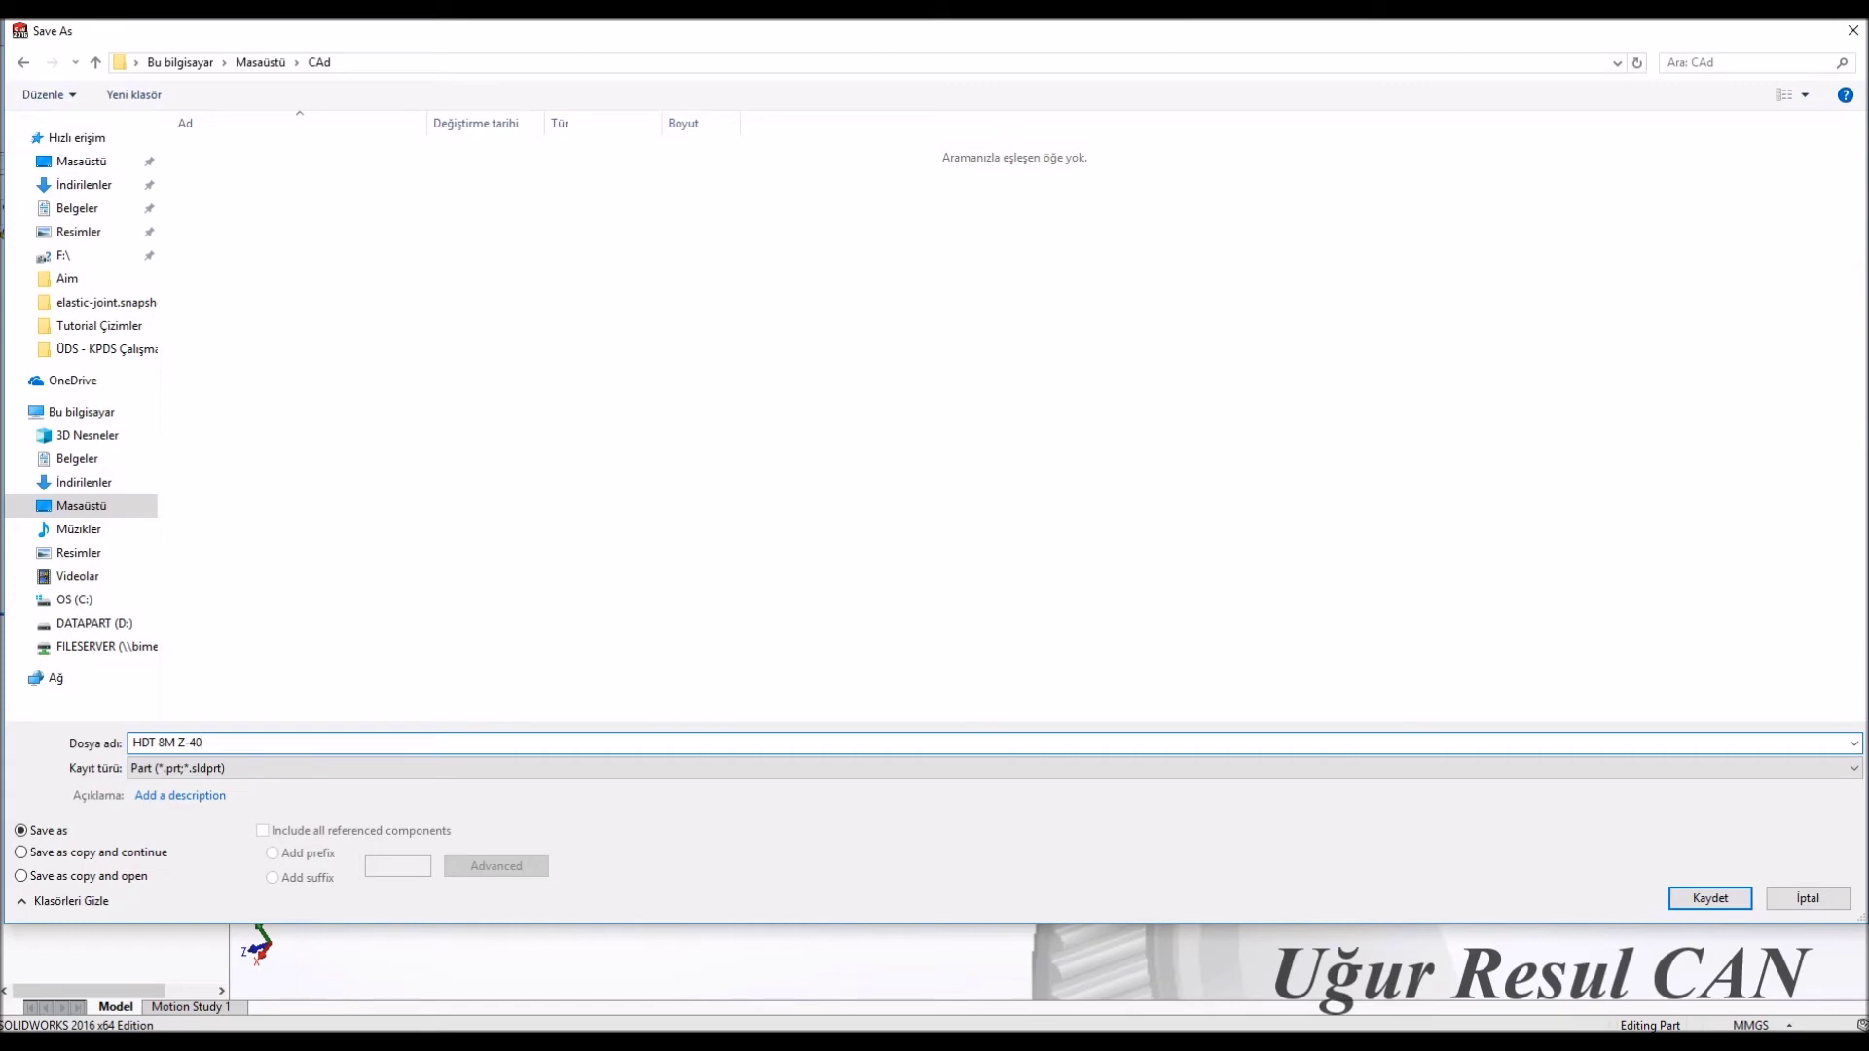
pyautogui.press('Return')
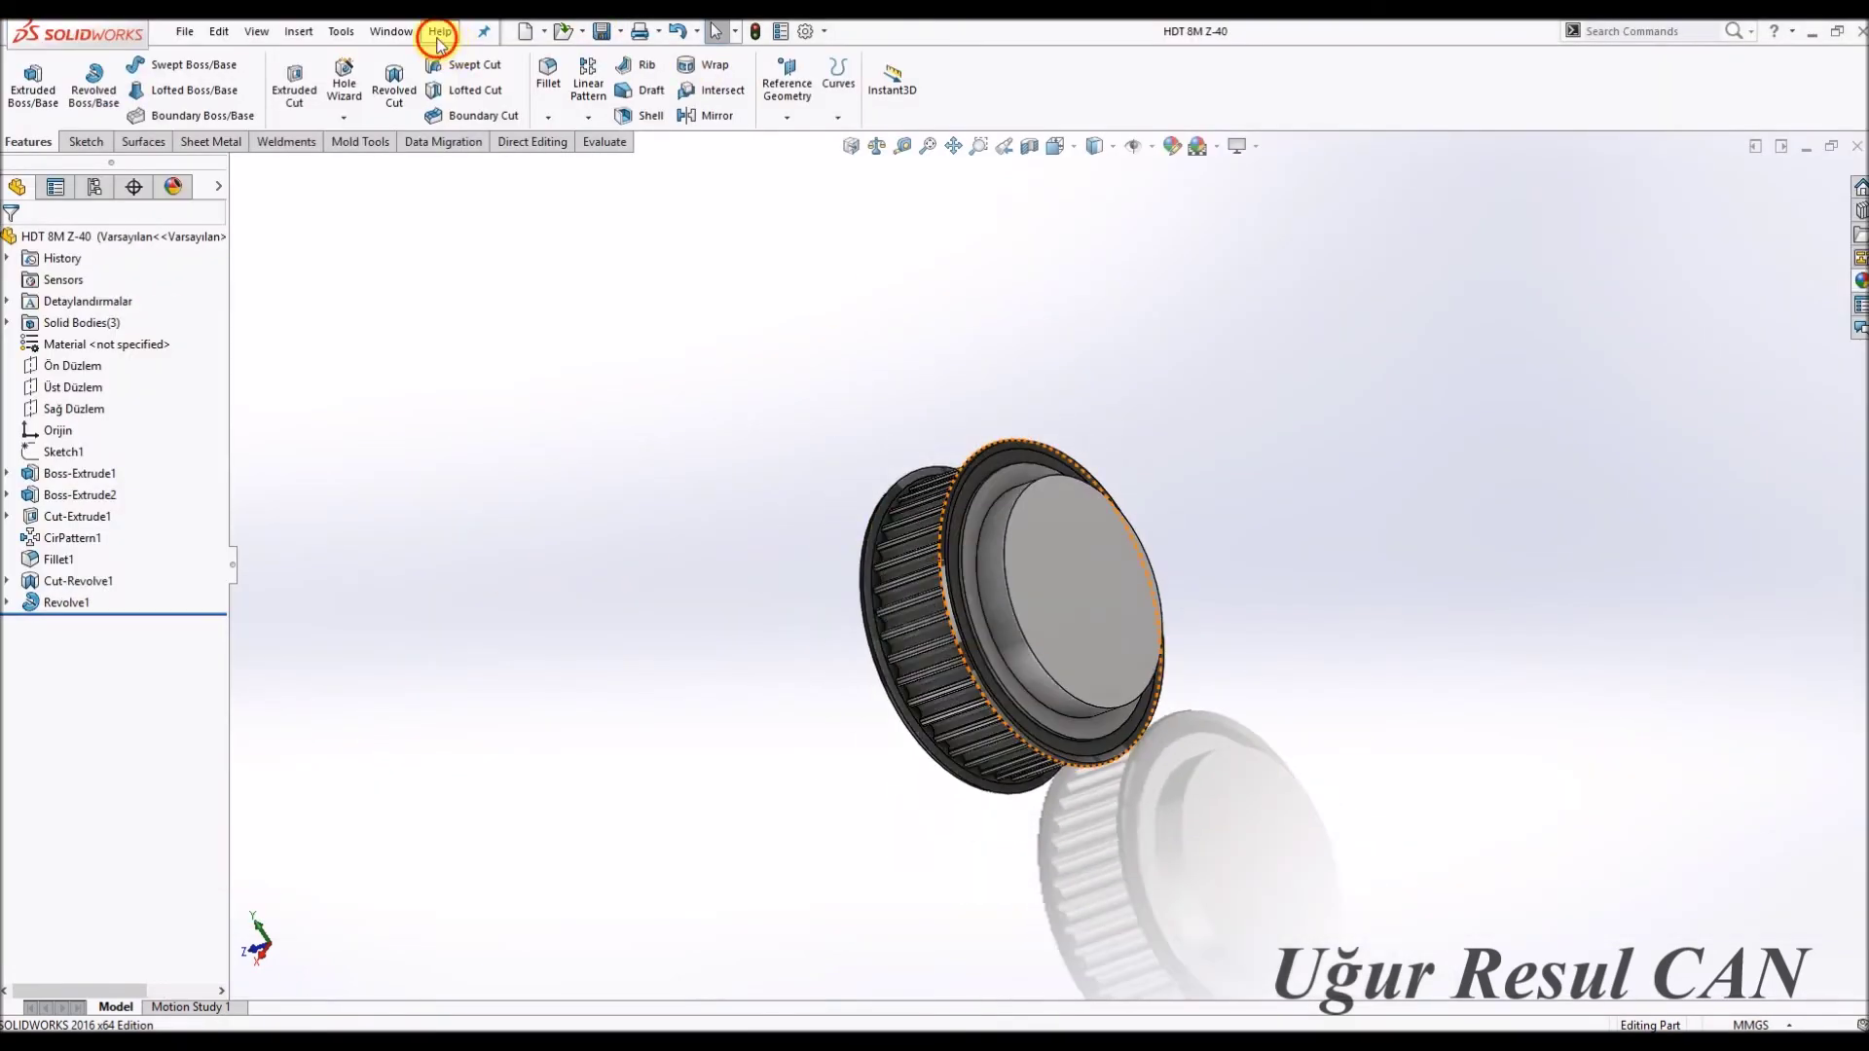
pyautogui.click(392, 31)
pyautogui.click(463, 259)
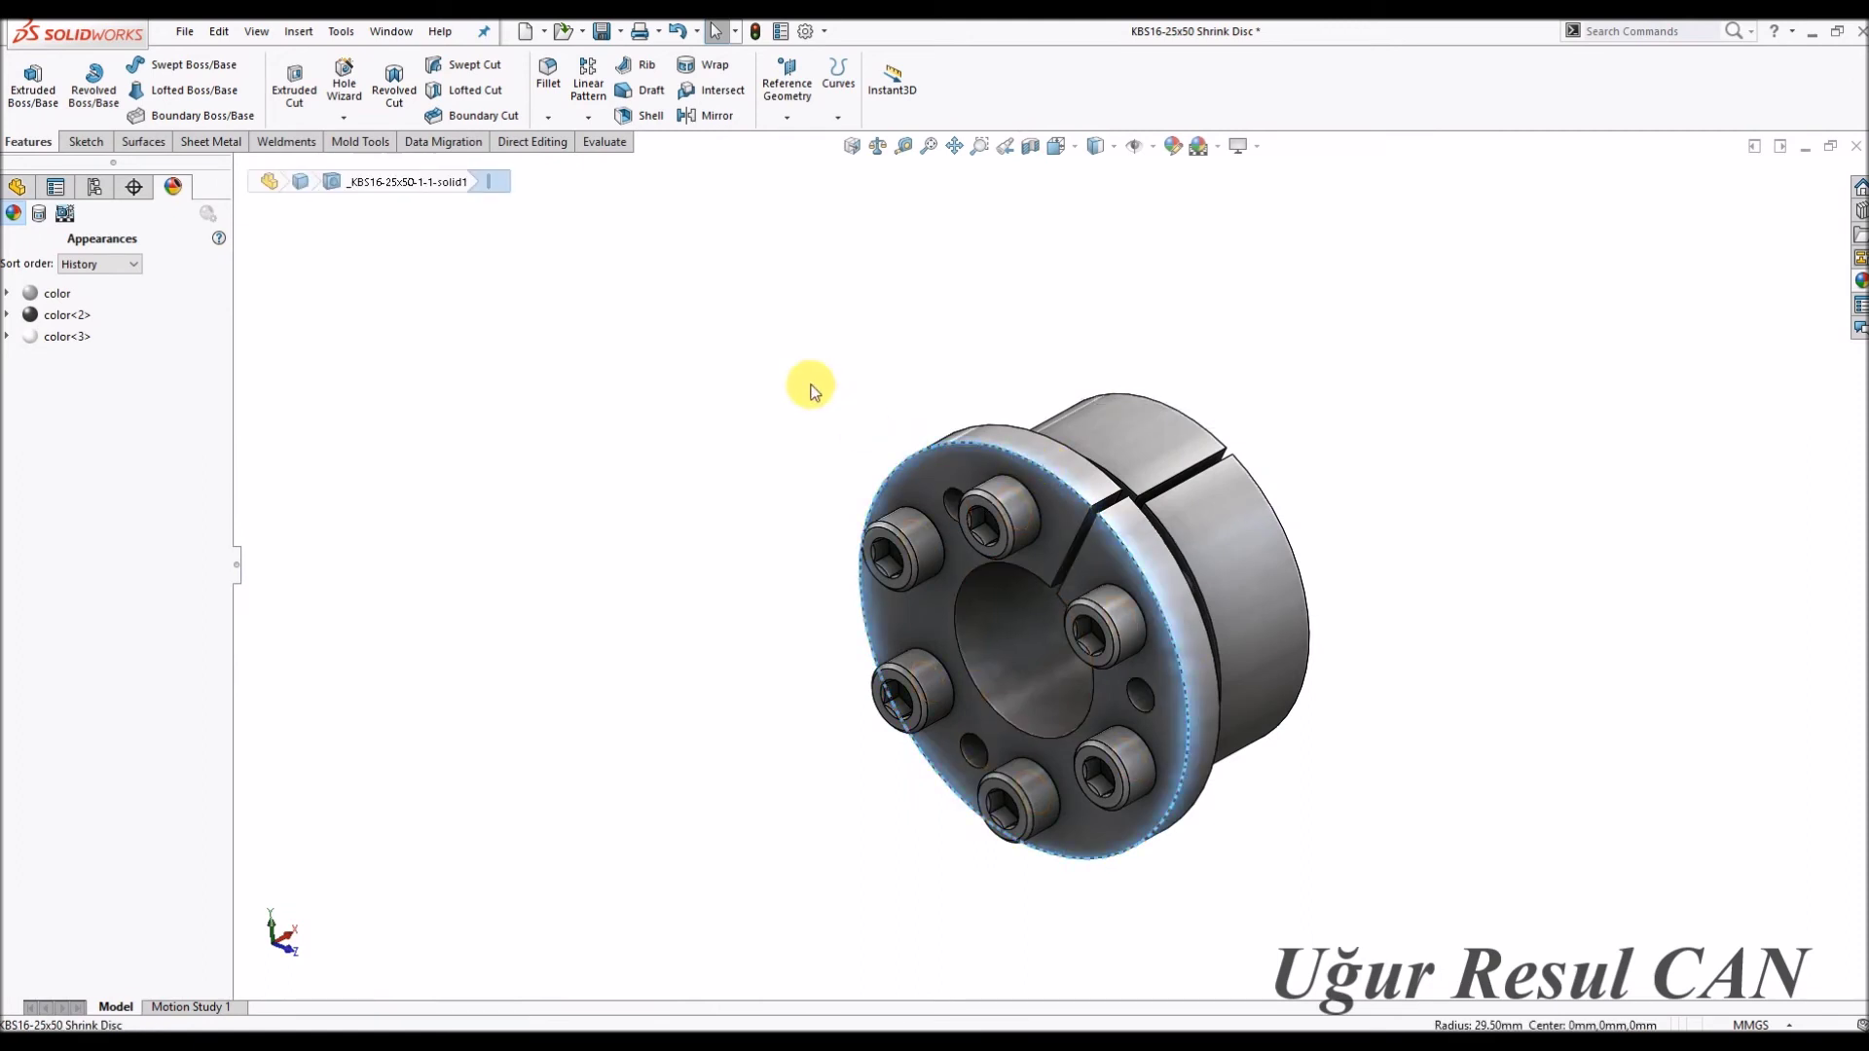
pyautogui.click(792, 368)
pyautogui.click(1160, 403)
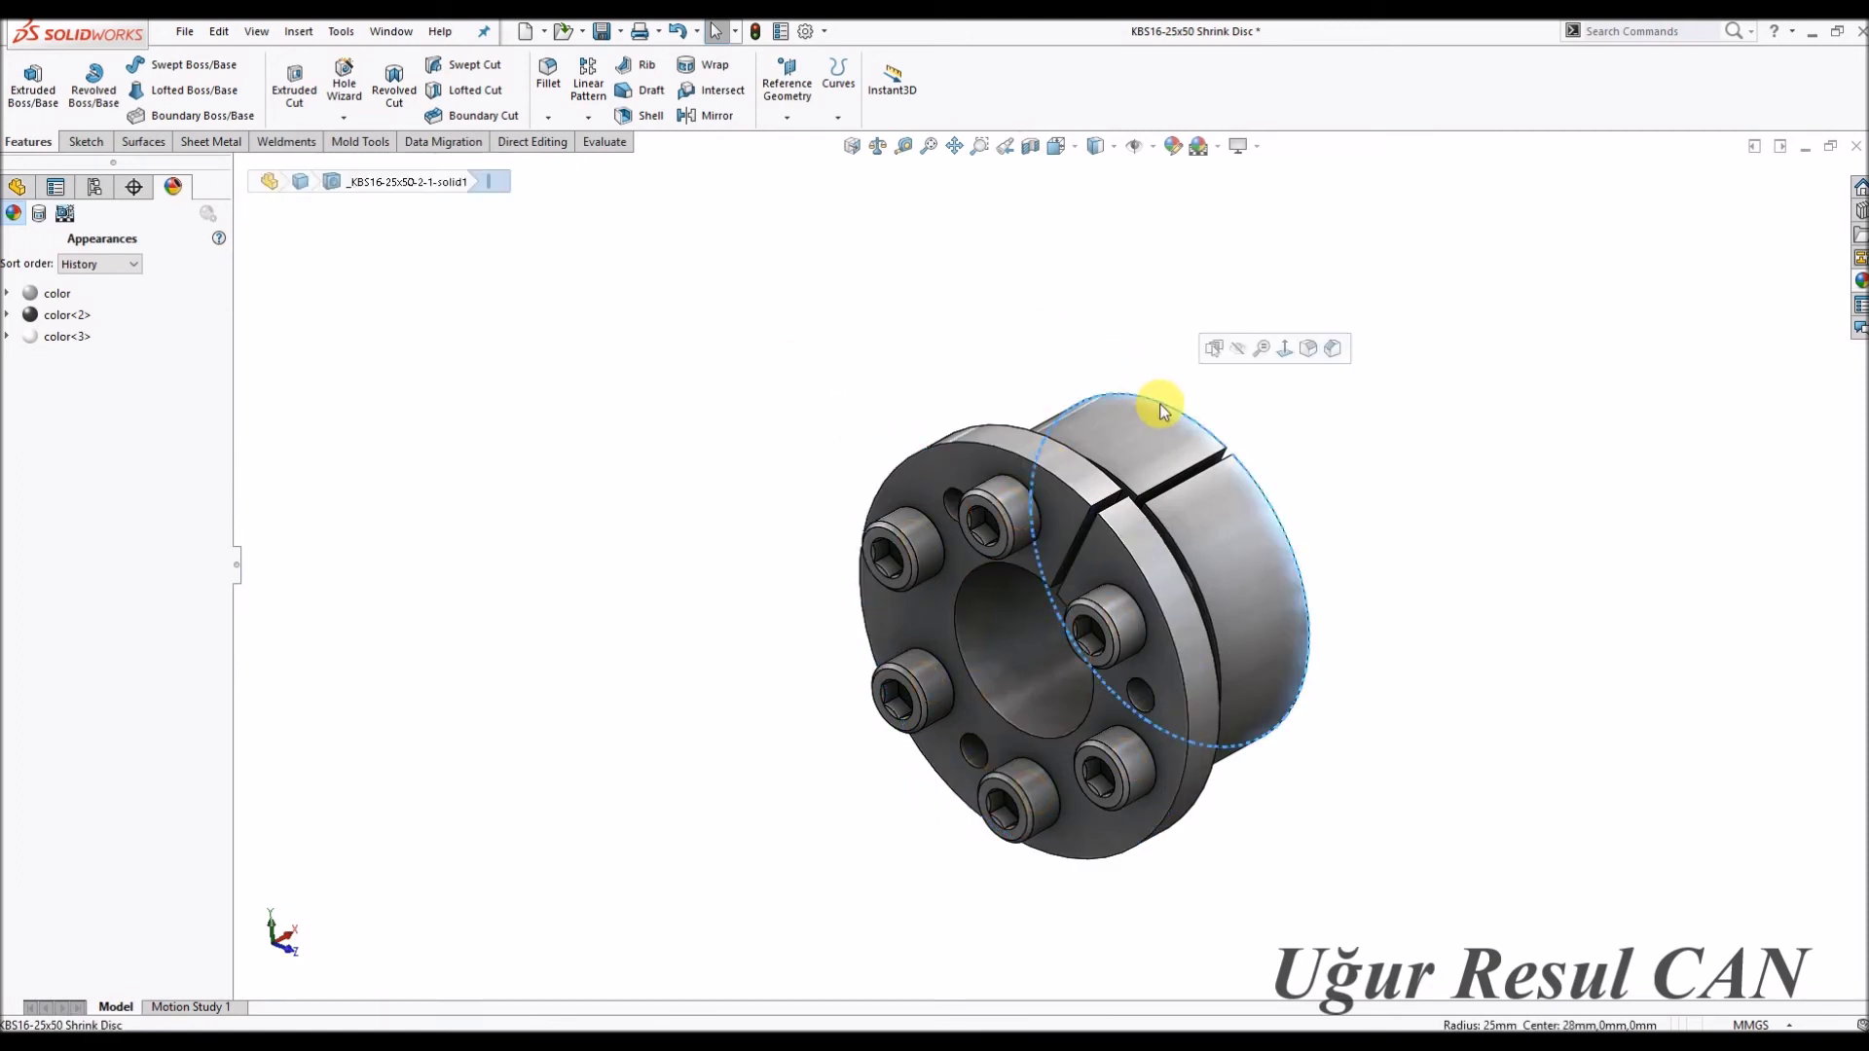
pyautogui.moveTo(872, 356)
pyautogui.mouseDown(button='middle')
pyautogui.moveTo(989, 471)
pyautogui.moveTo(1064, 500)
pyautogui.mouseUp(button='middle')
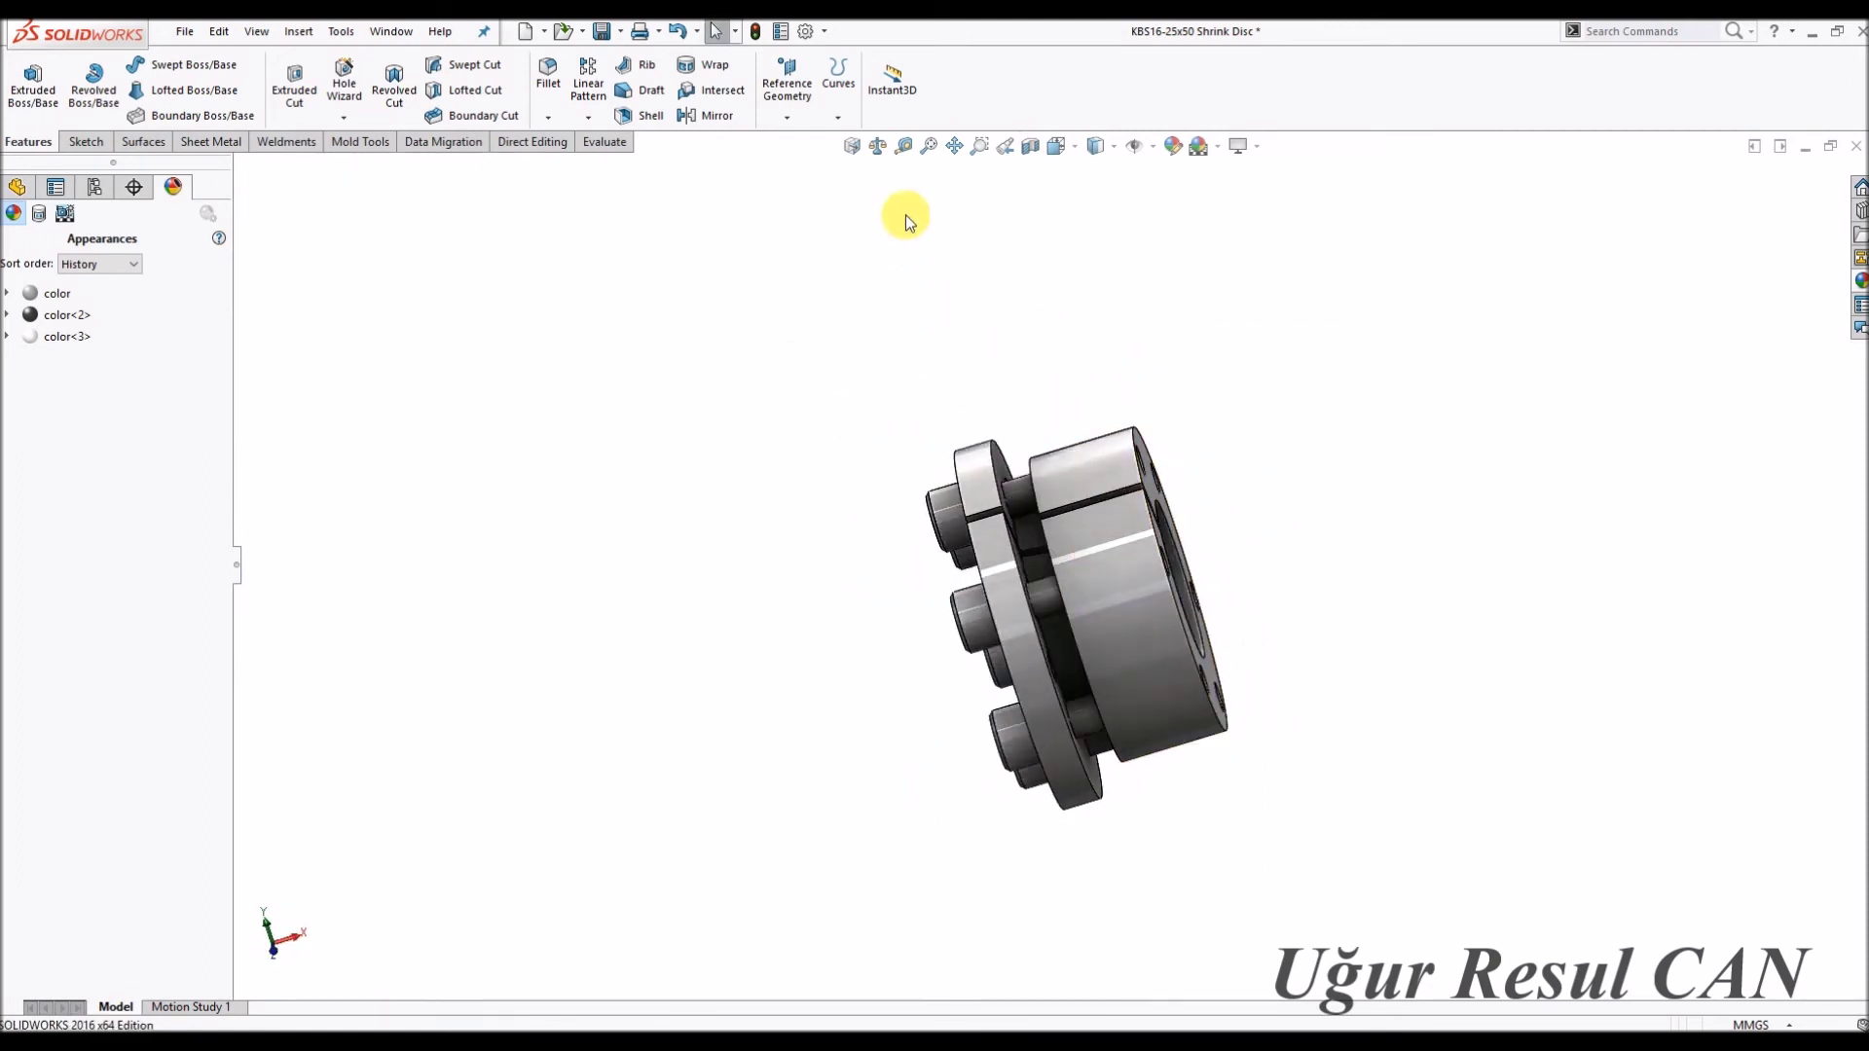
pyautogui.click(903, 145)
pyautogui.scroll(-2, 1002, 438)
pyautogui.click(1012, 475)
pyautogui.moveTo(1001, 480); pyautogui.dragTo(1043, 509, button='middle')
pyautogui.scroll(-2, 897, 501)
pyautogui.scroll(3, 890, 493)
pyautogui.press('Escape')
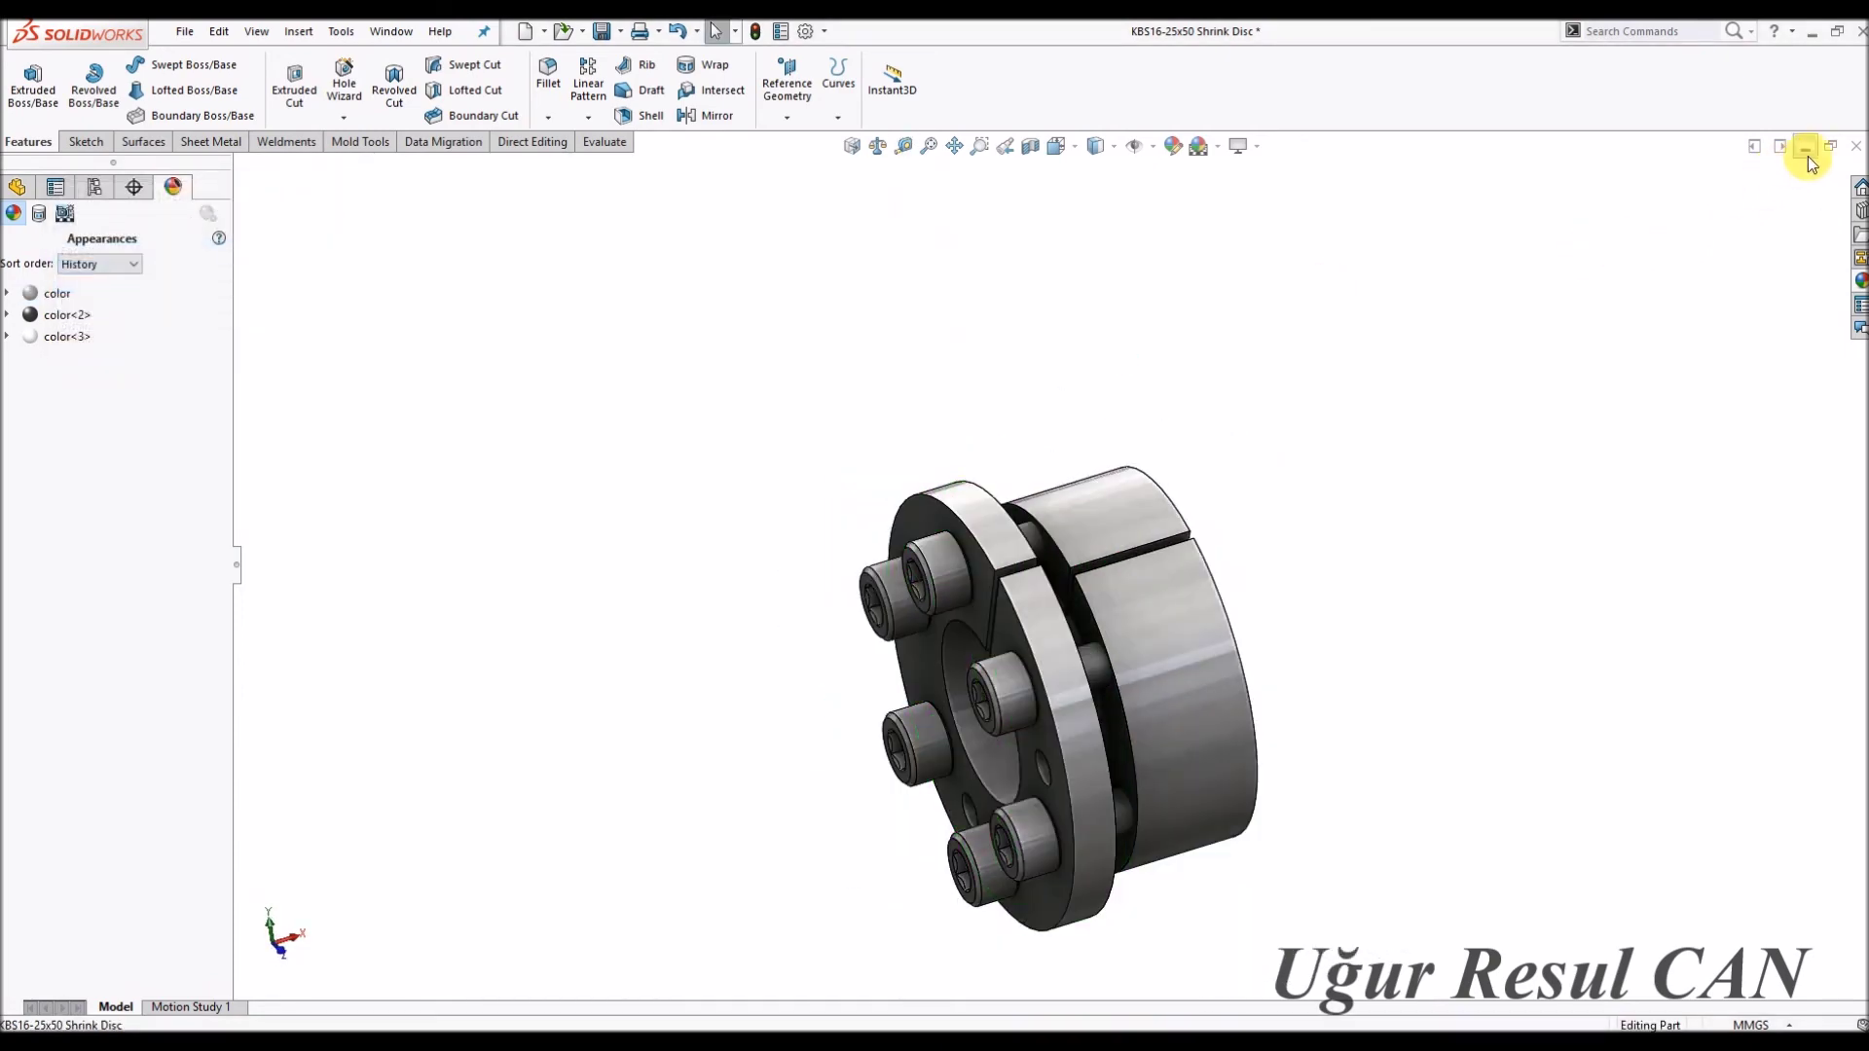
pyautogui.click(1805, 148)
pyautogui.click(1034, 589)
pyautogui.moveTo(1034, 589)
pyautogui.mouseDown(button='middle')
pyautogui.moveTo(1110, 617)
pyautogui.moveTo(1064, 610)
pyautogui.moveTo(1132, 542)
pyautogui.mouseUp(button='middle')
pyautogui.click(996, 650)
# Sketch a Ø59 circle on the pulley face and cut it 12 mm deep.
pyautogui.click(1743, 171)
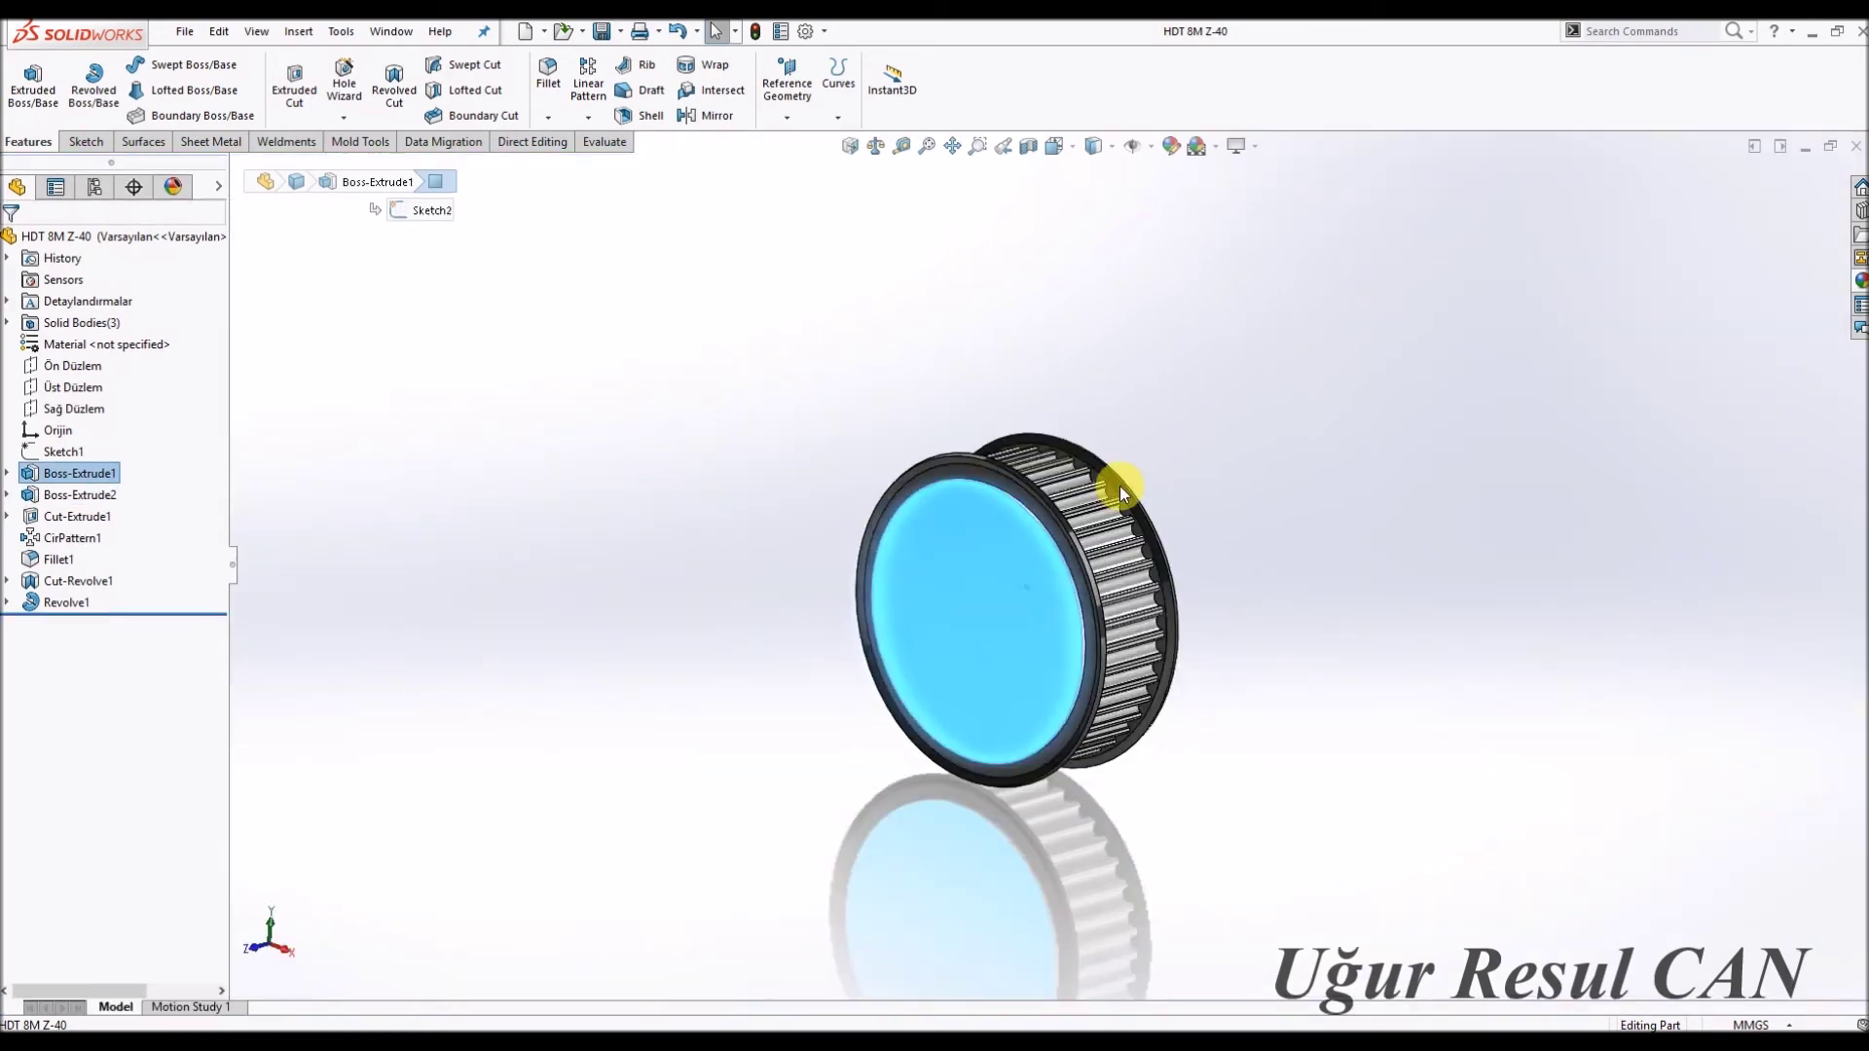
pyautogui.rightClick(983, 538)
pyautogui.click(1081, 483)
pyautogui.click(181, 124)
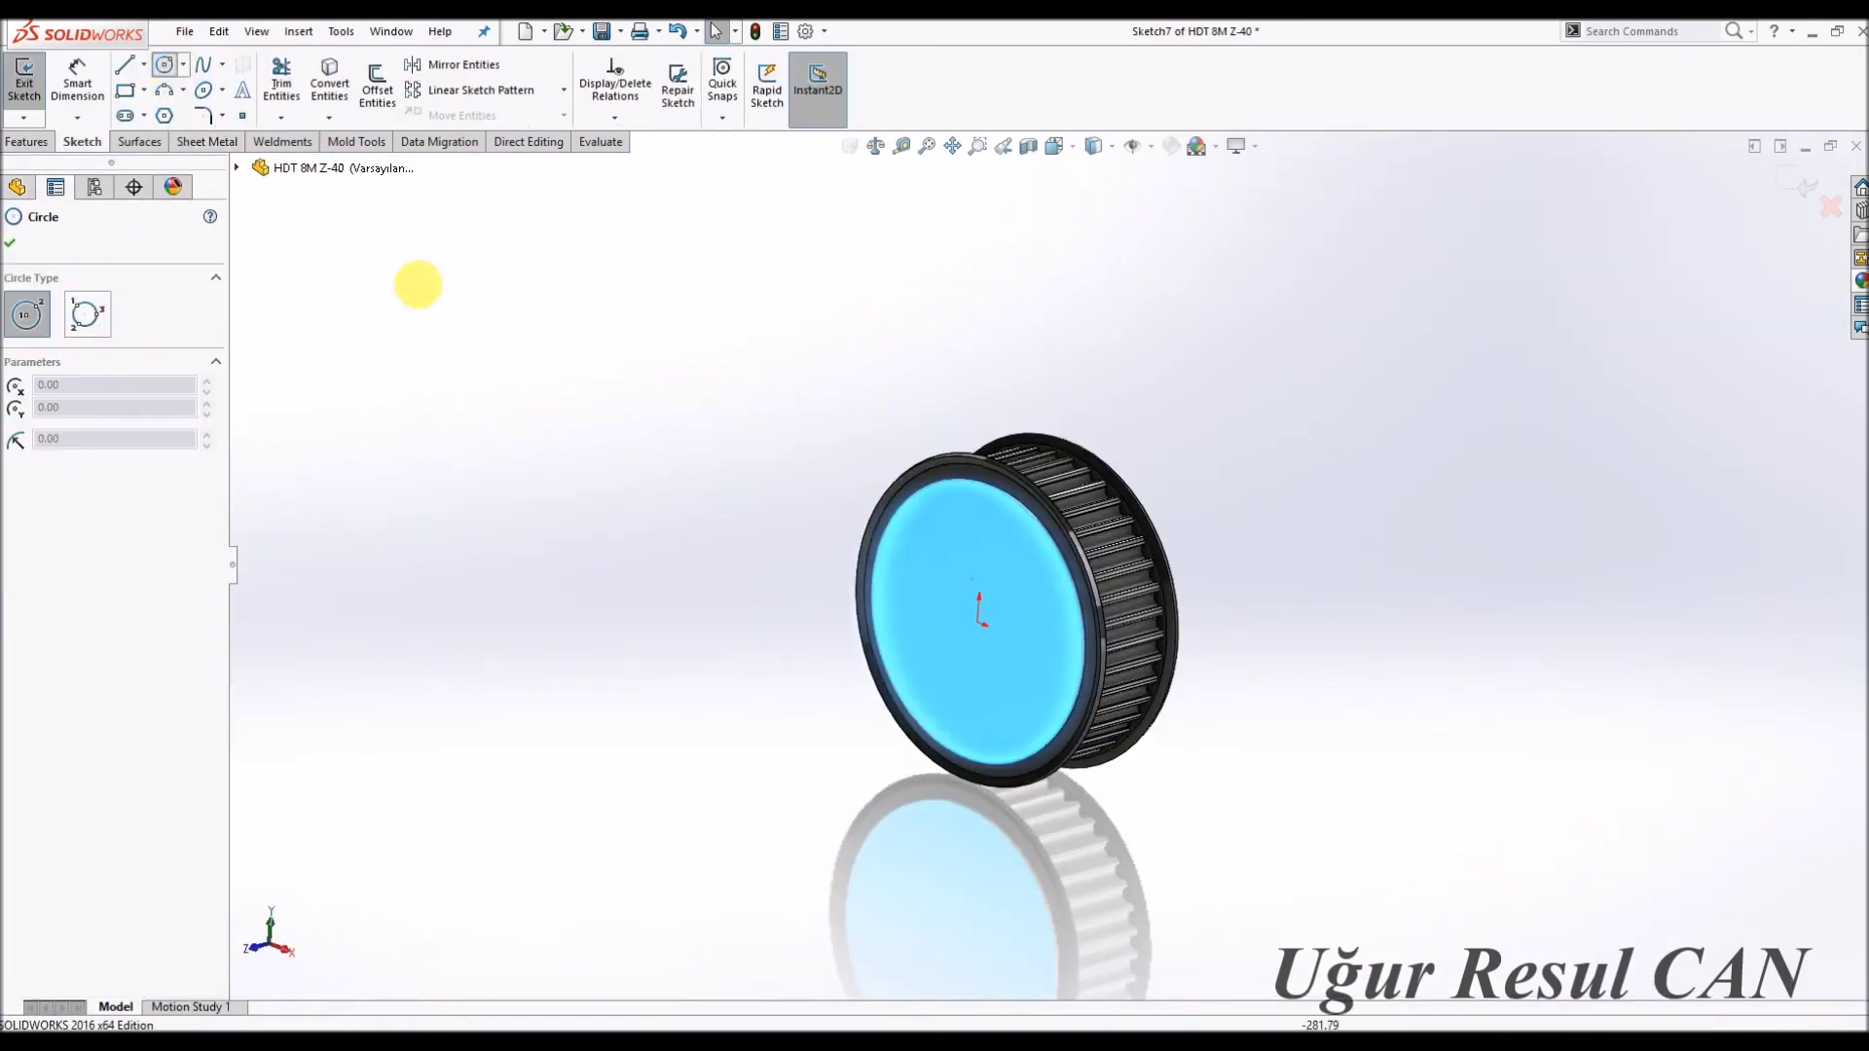
pyautogui.click(1017, 626)
pyautogui.click(1054, 502)
pyautogui.click(1060, 506)
pyautogui.click(1063, 542)
pyautogui.write('29.5*')
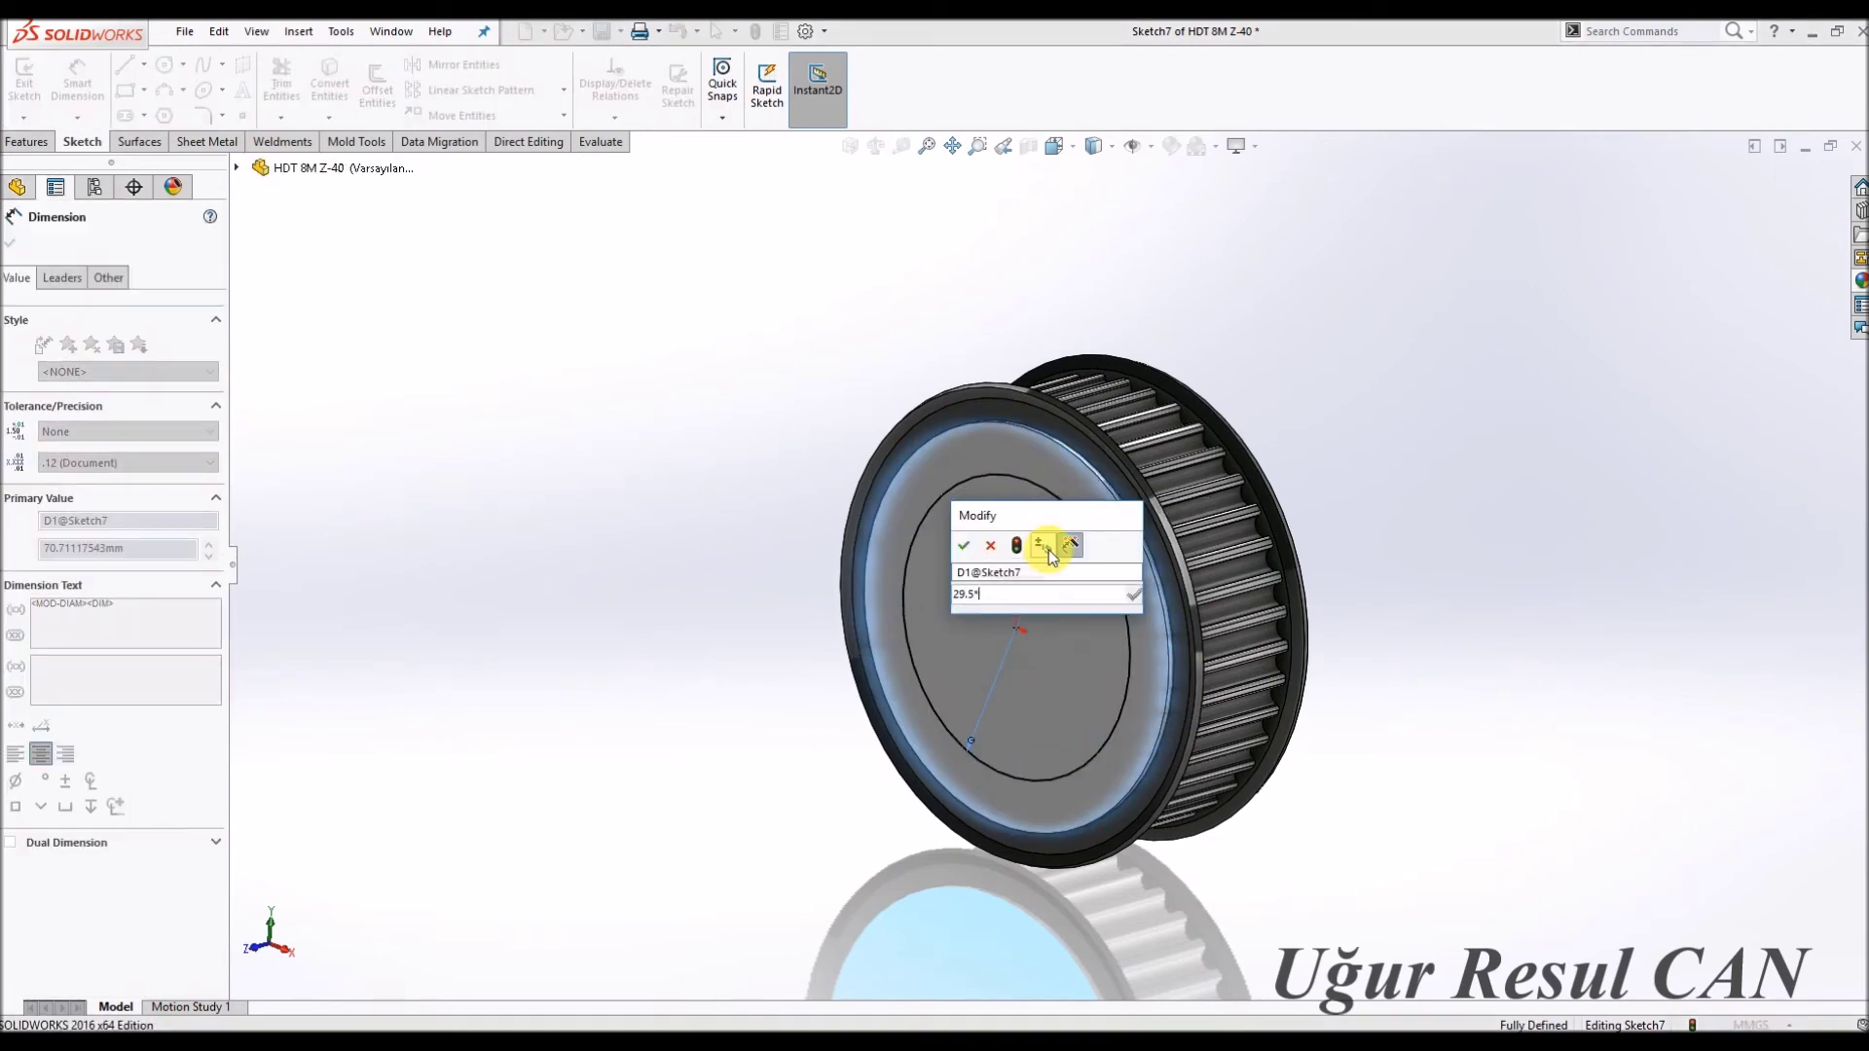
pyautogui.press('Return')
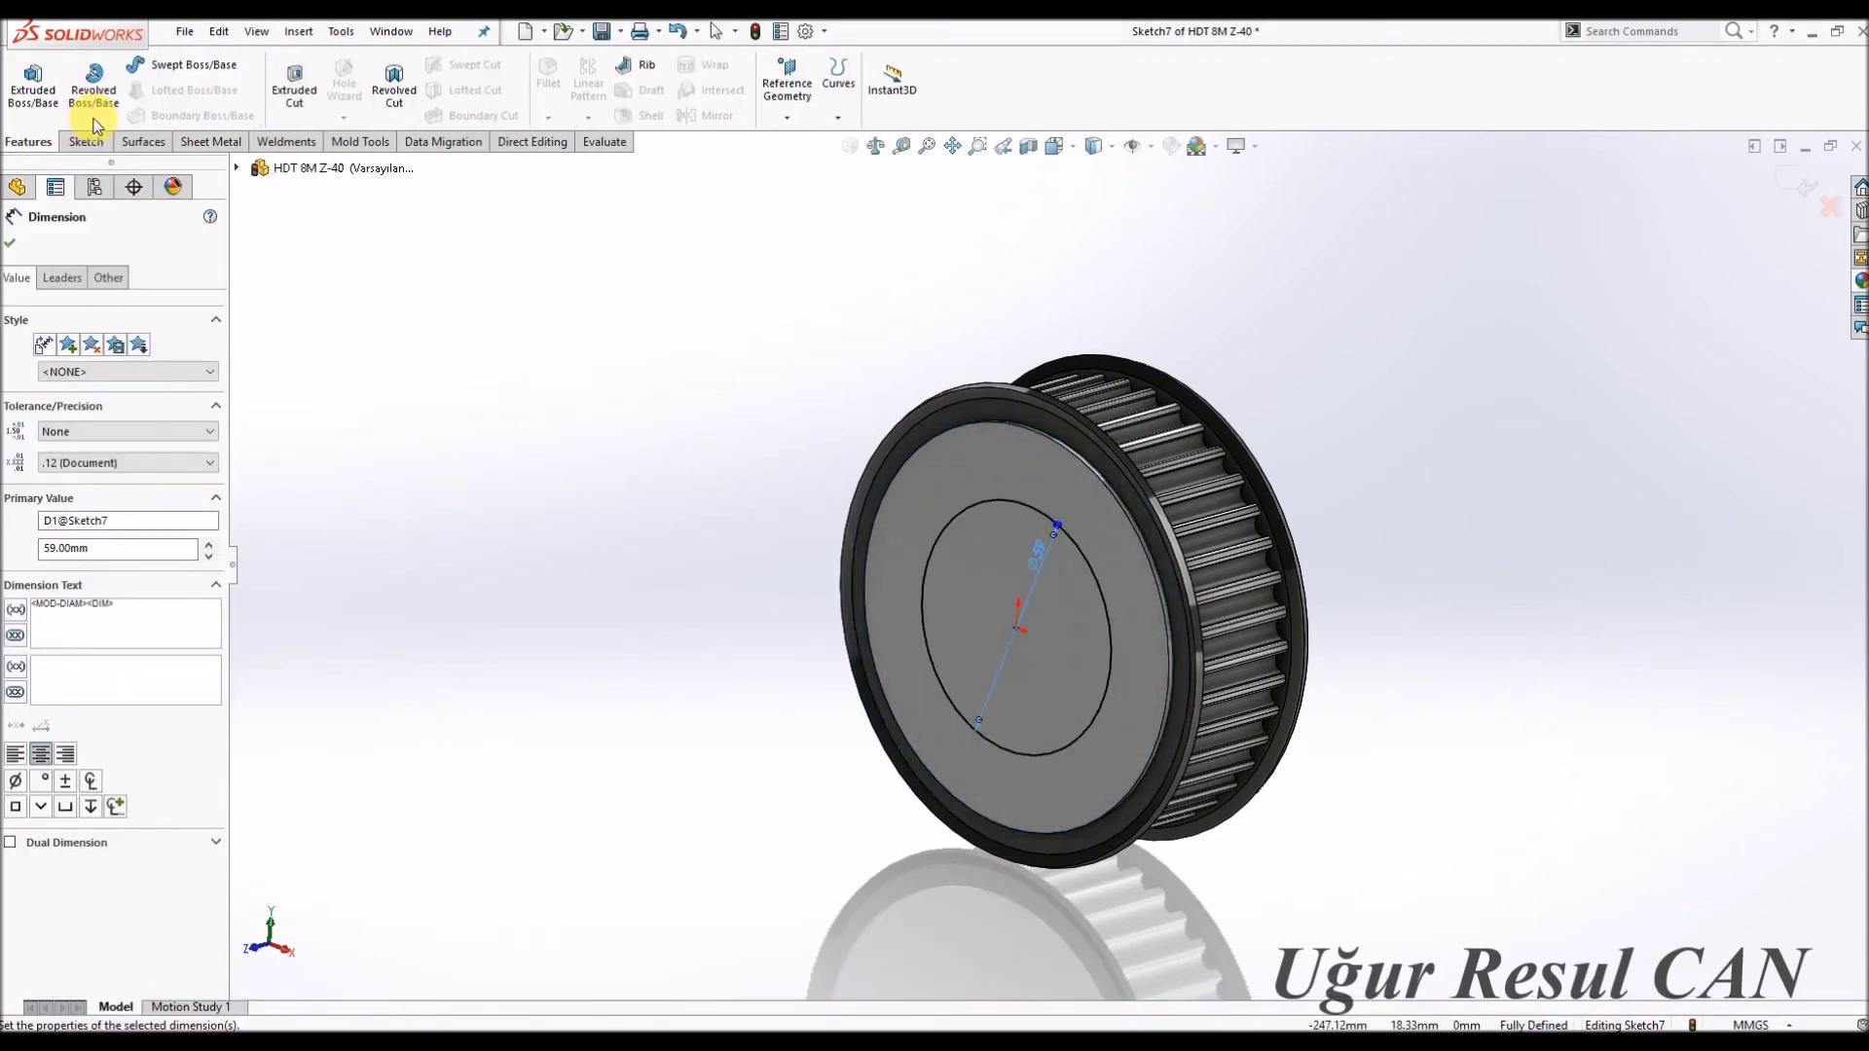
pyautogui.click(288, 95)
pyautogui.write('12')
pyautogui.press('Return')
pyautogui.press('Return')
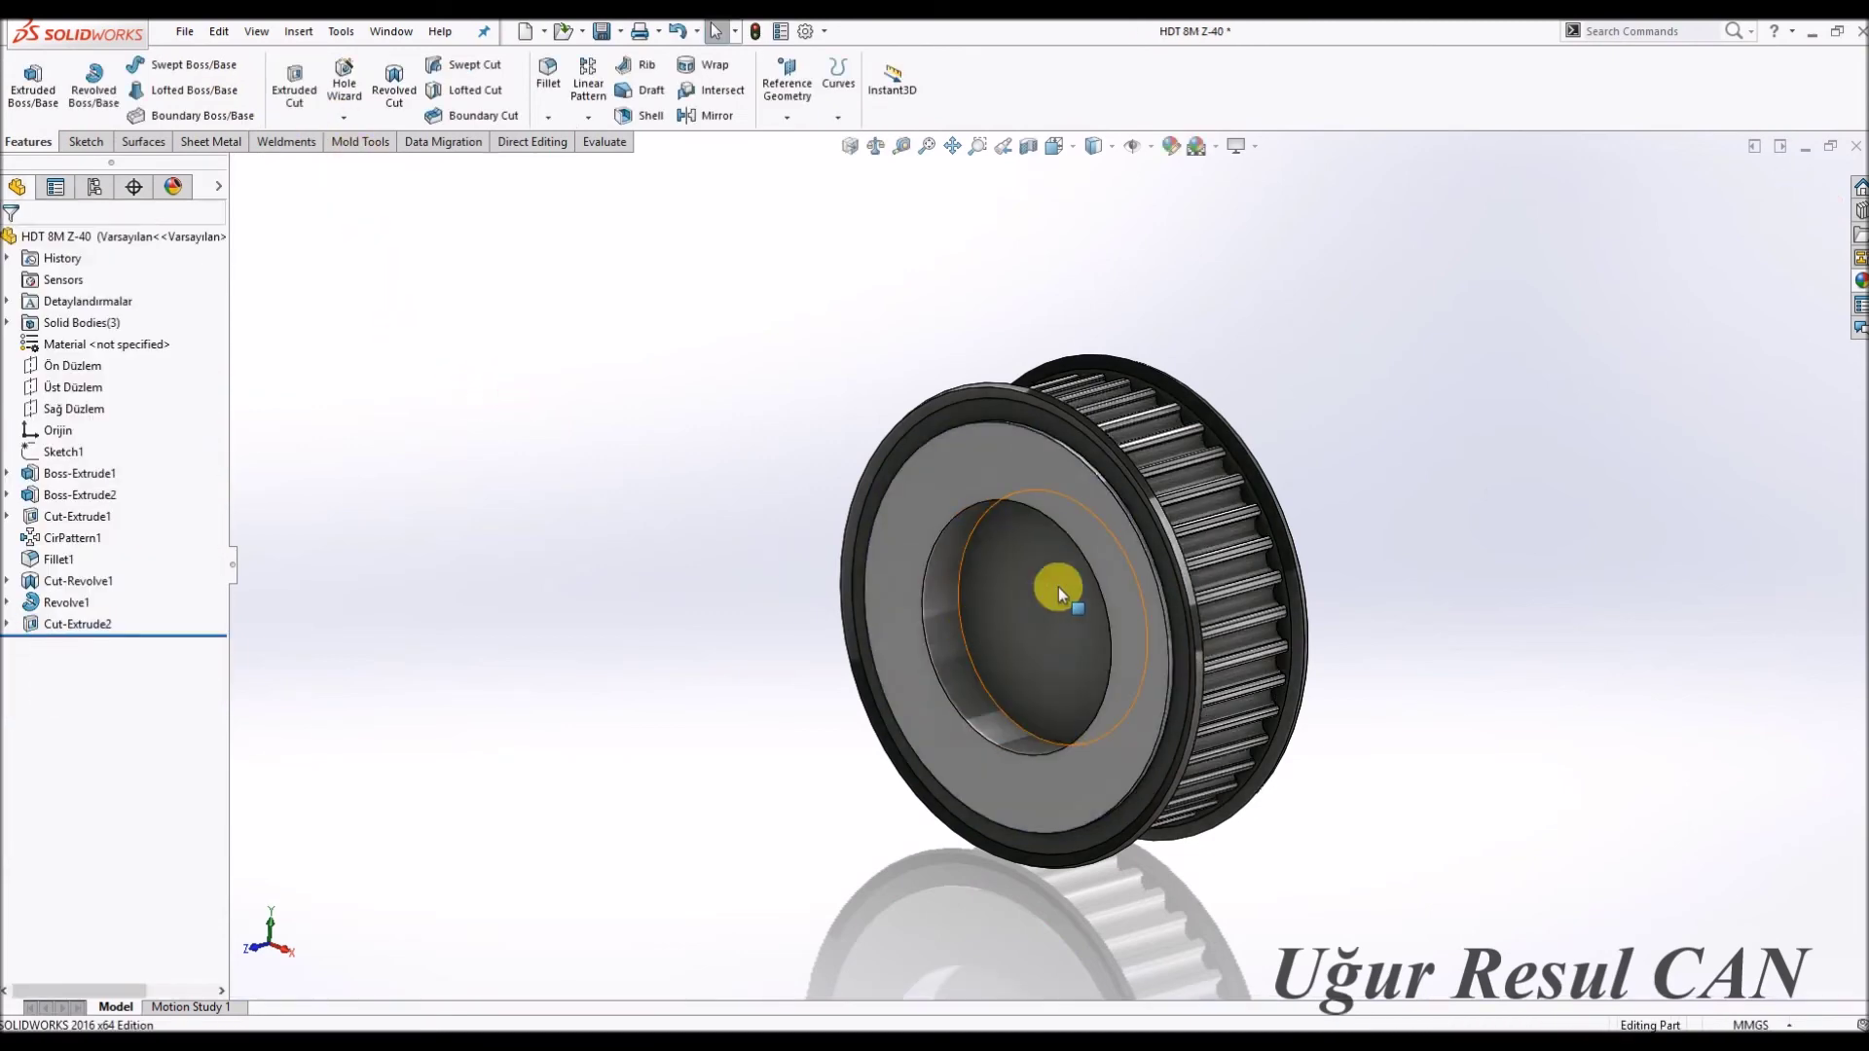
# Sketch a Ø50 circle on the recess floor and cut it Through All as the bore.
pyautogui.click(1059, 587)
pyautogui.click(1139, 529)
pyautogui.click(165, 65)
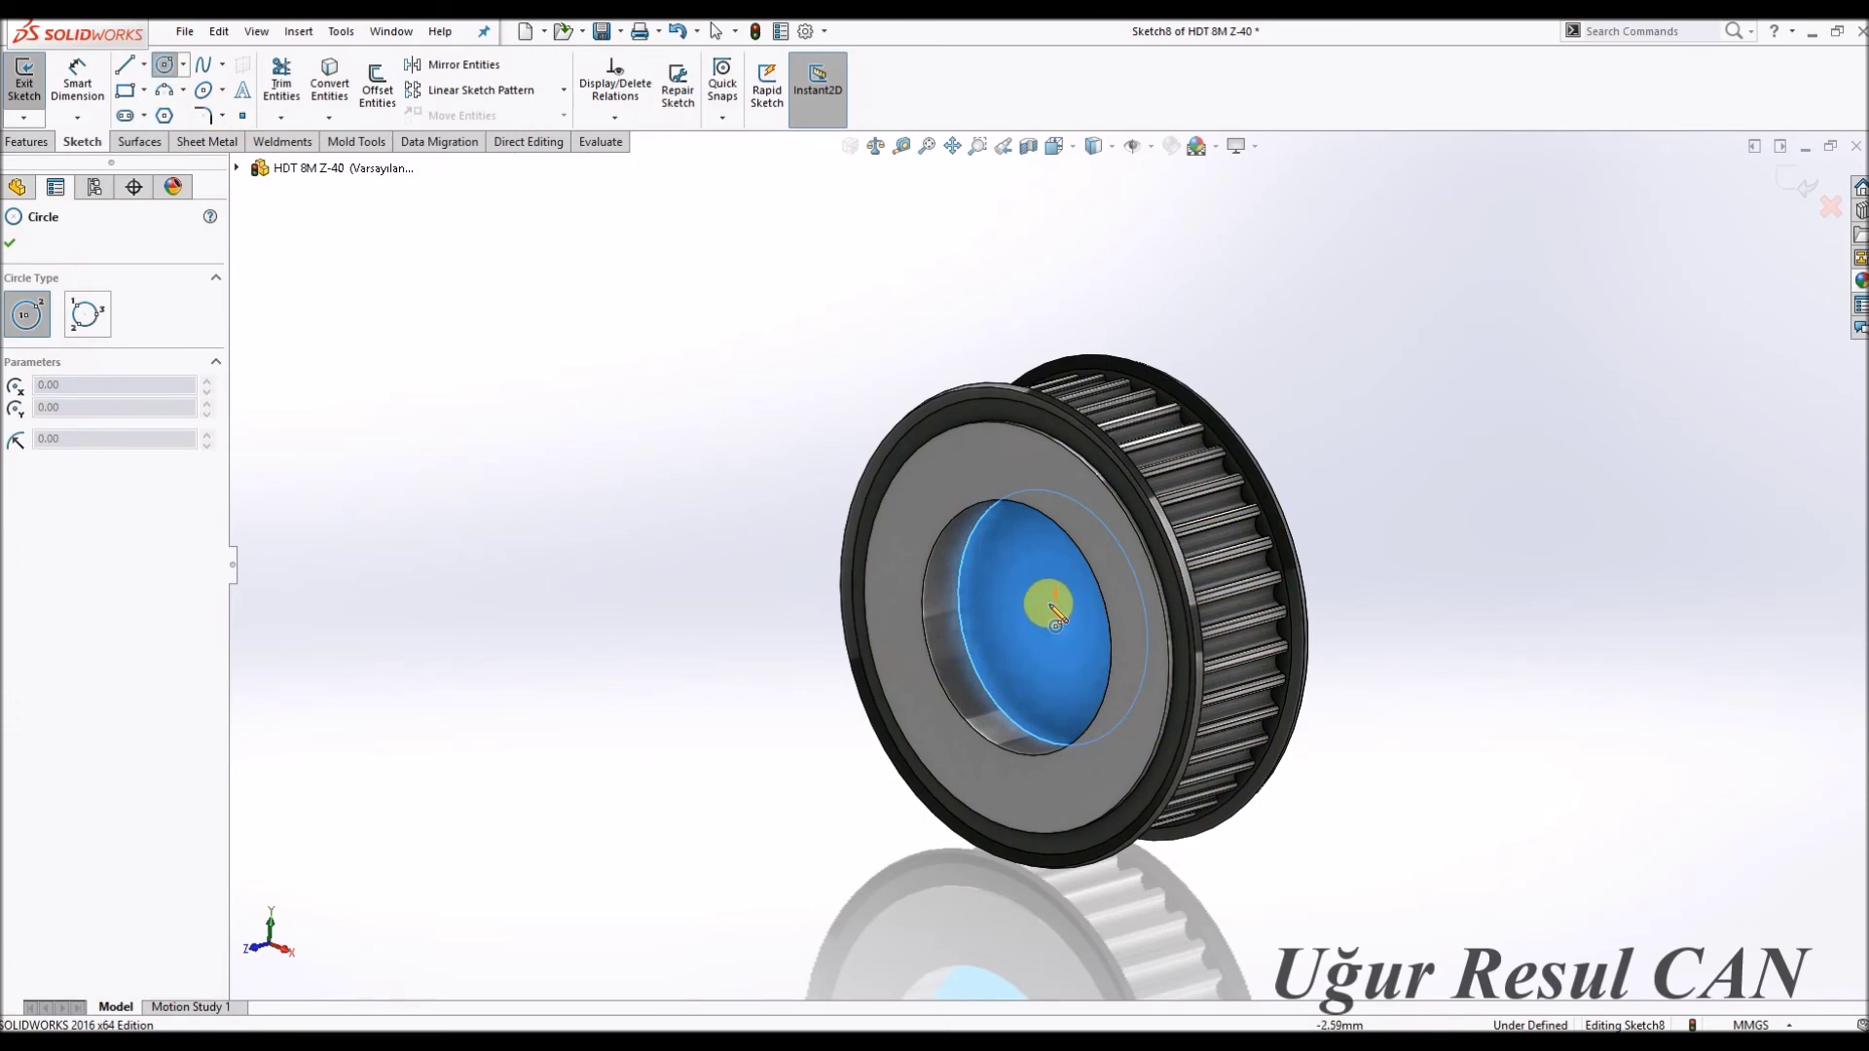
pyautogui.click(1064, 632)
pyautogui.click(1039, 551)
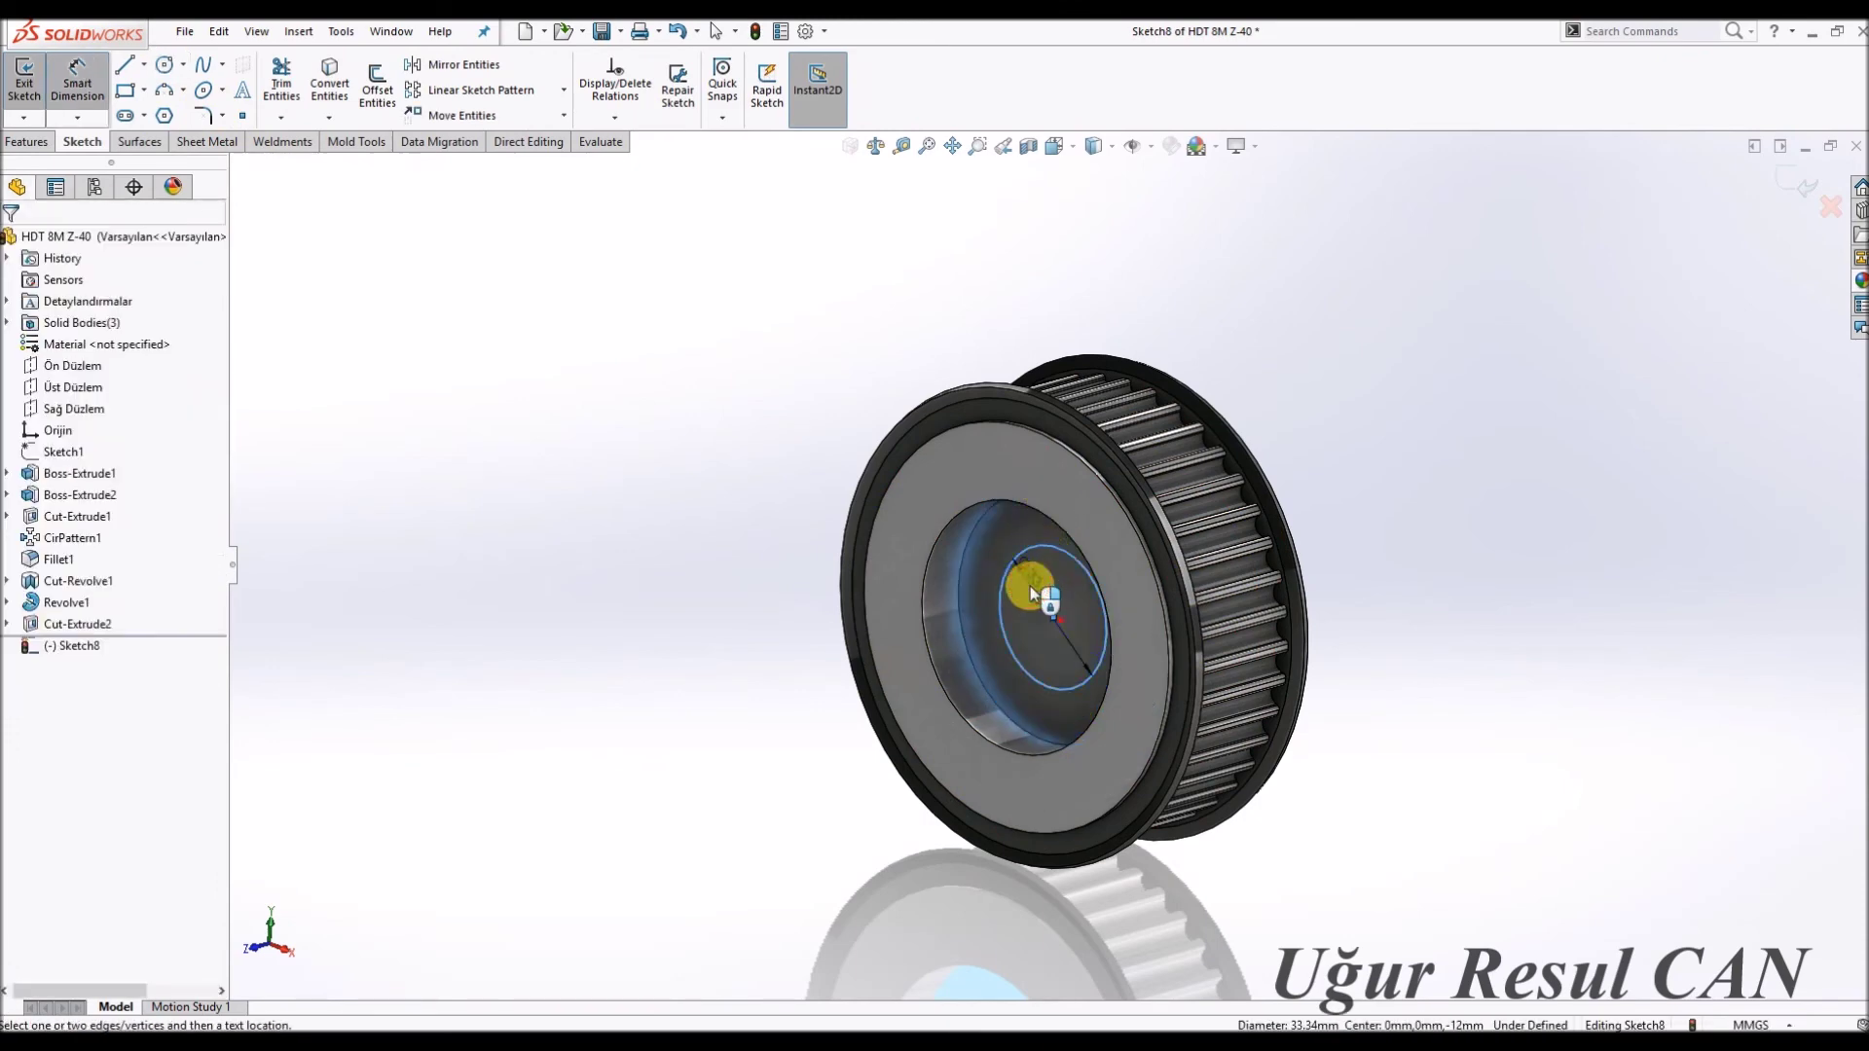
pyautogui.write('50')
pyautogui.press('Return')
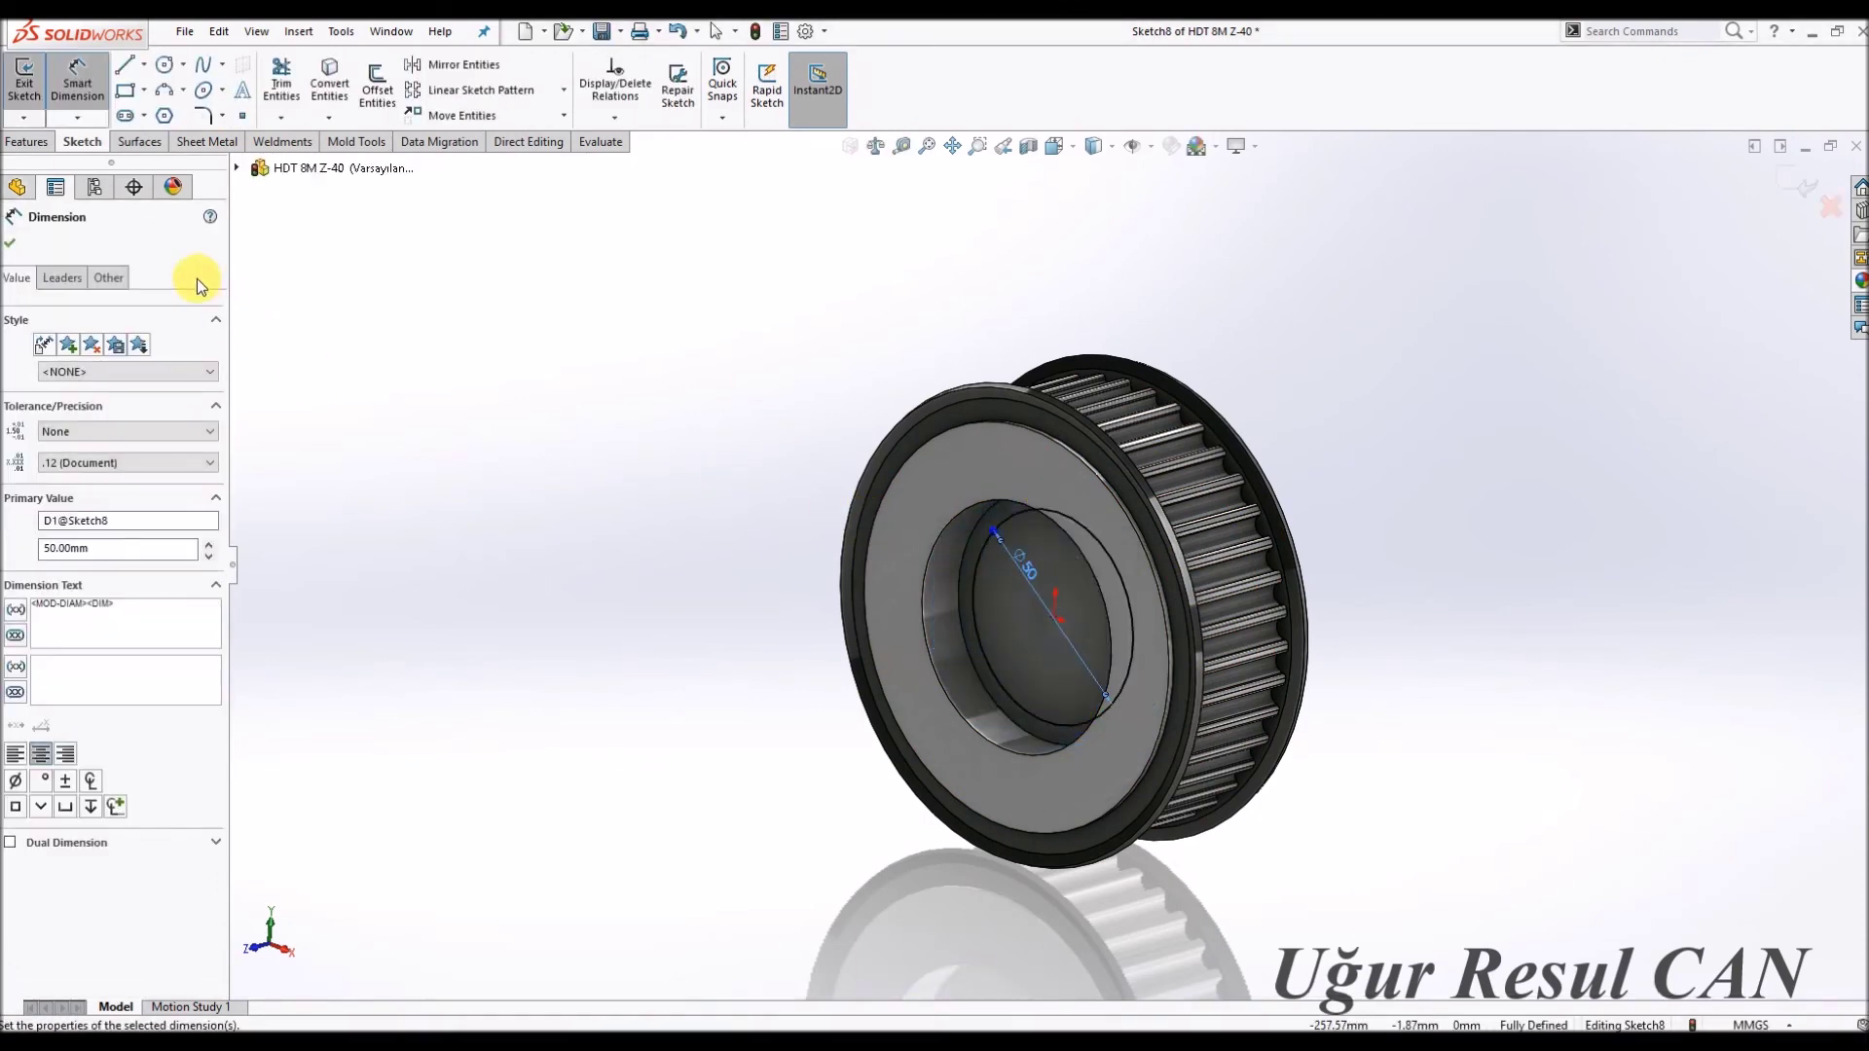
pyautogui.click(27, 141)
pyautogui.click(294, 85)
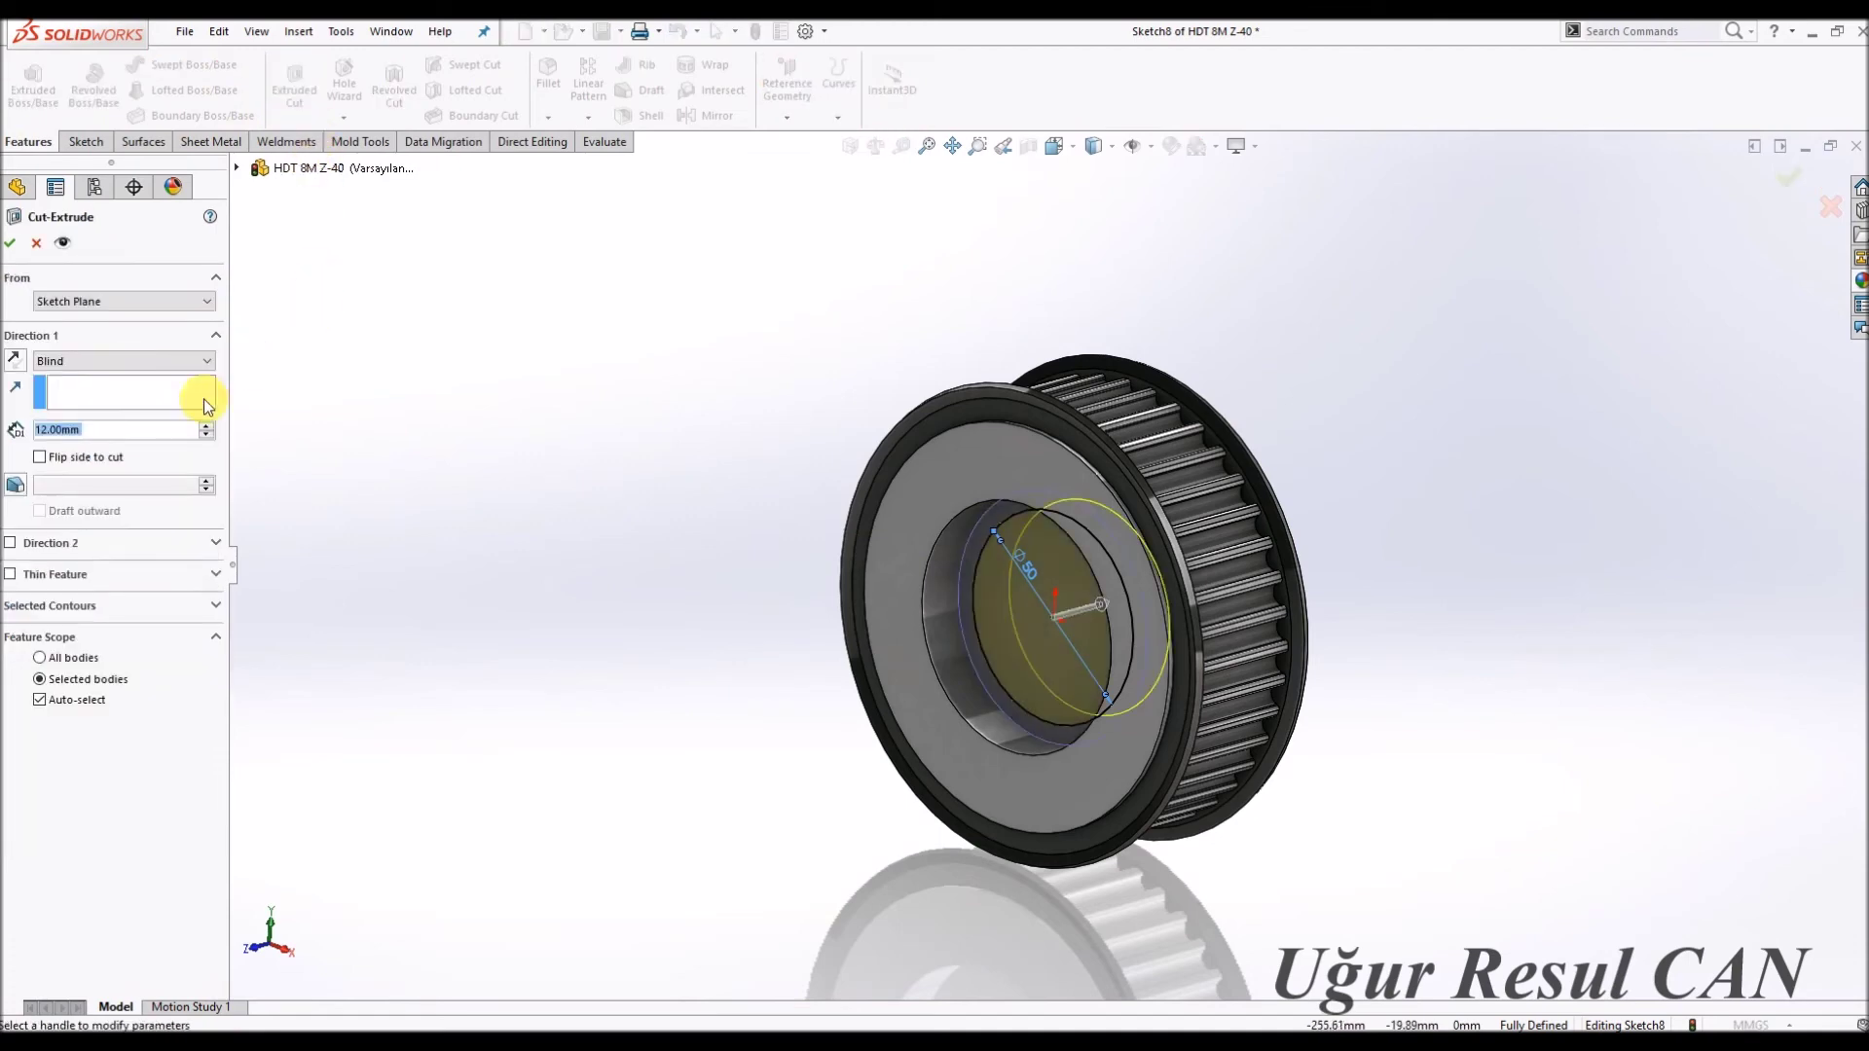
pyautogui.click(173, 388)
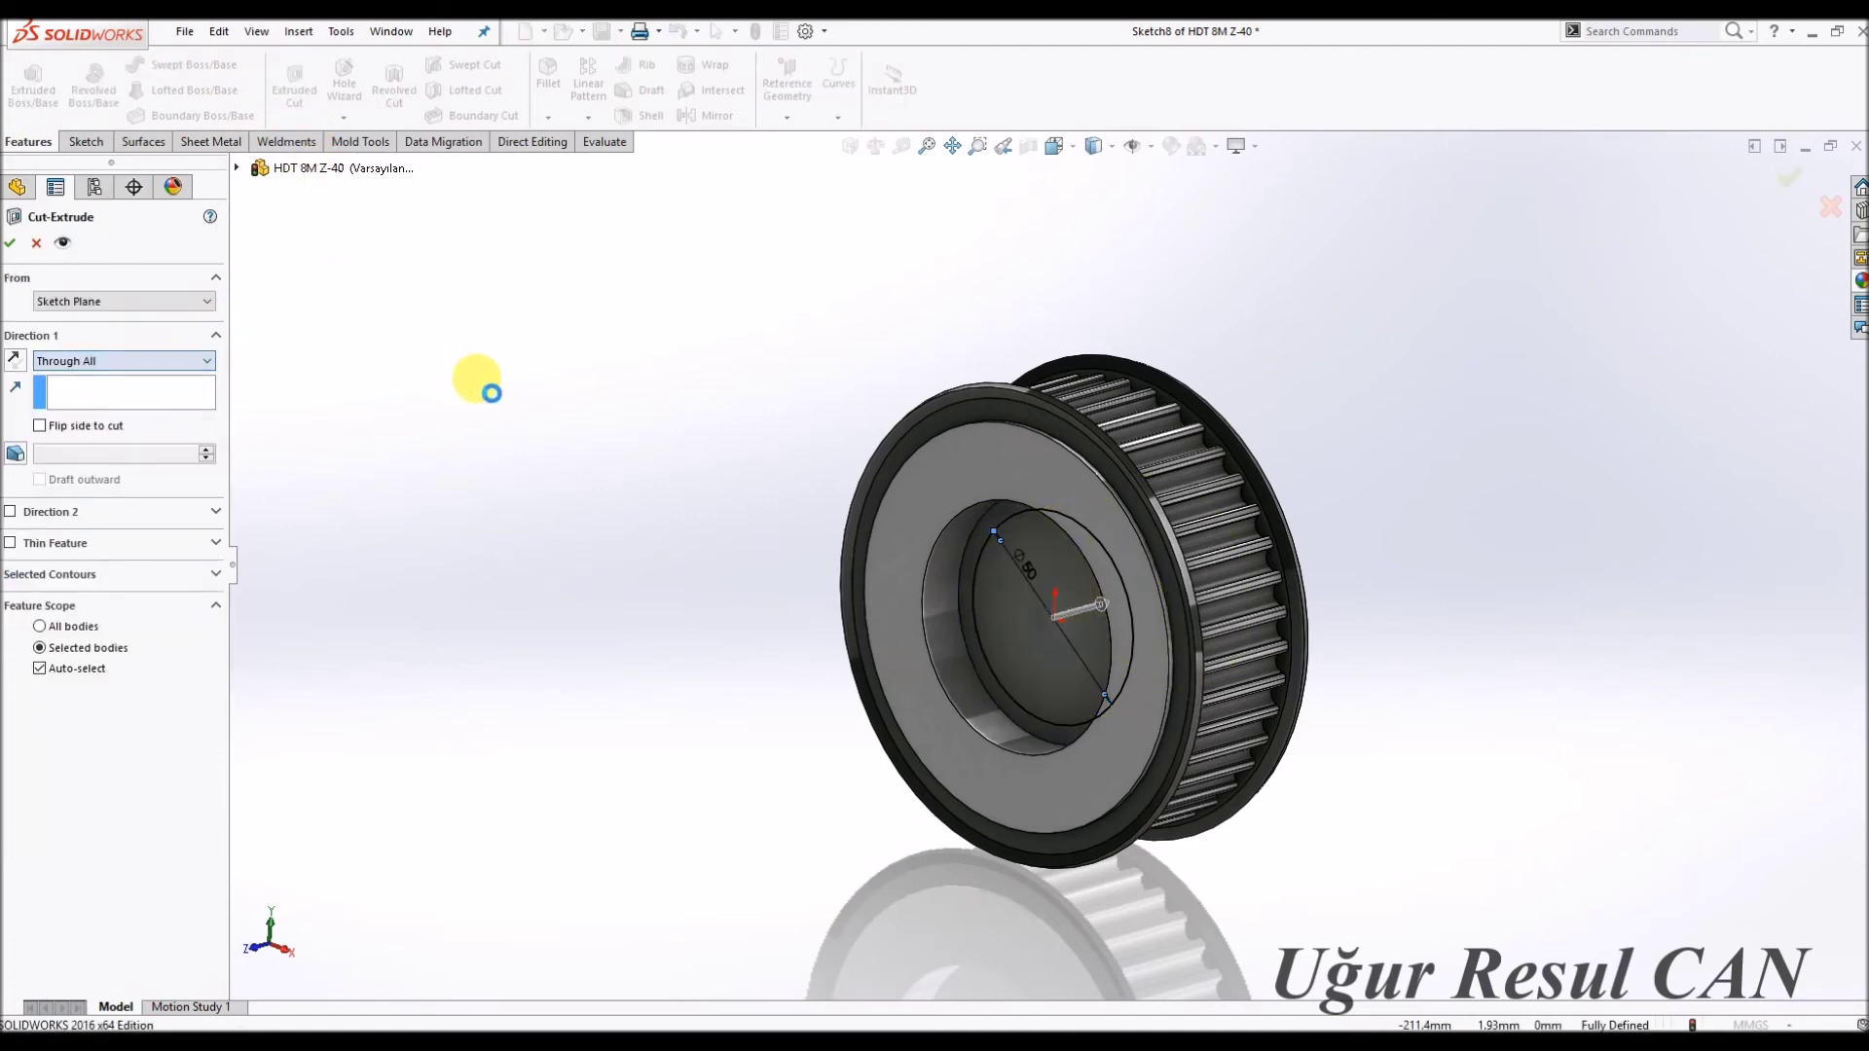
pyautogui.press('Return')
pyautogui.click(548, 117)
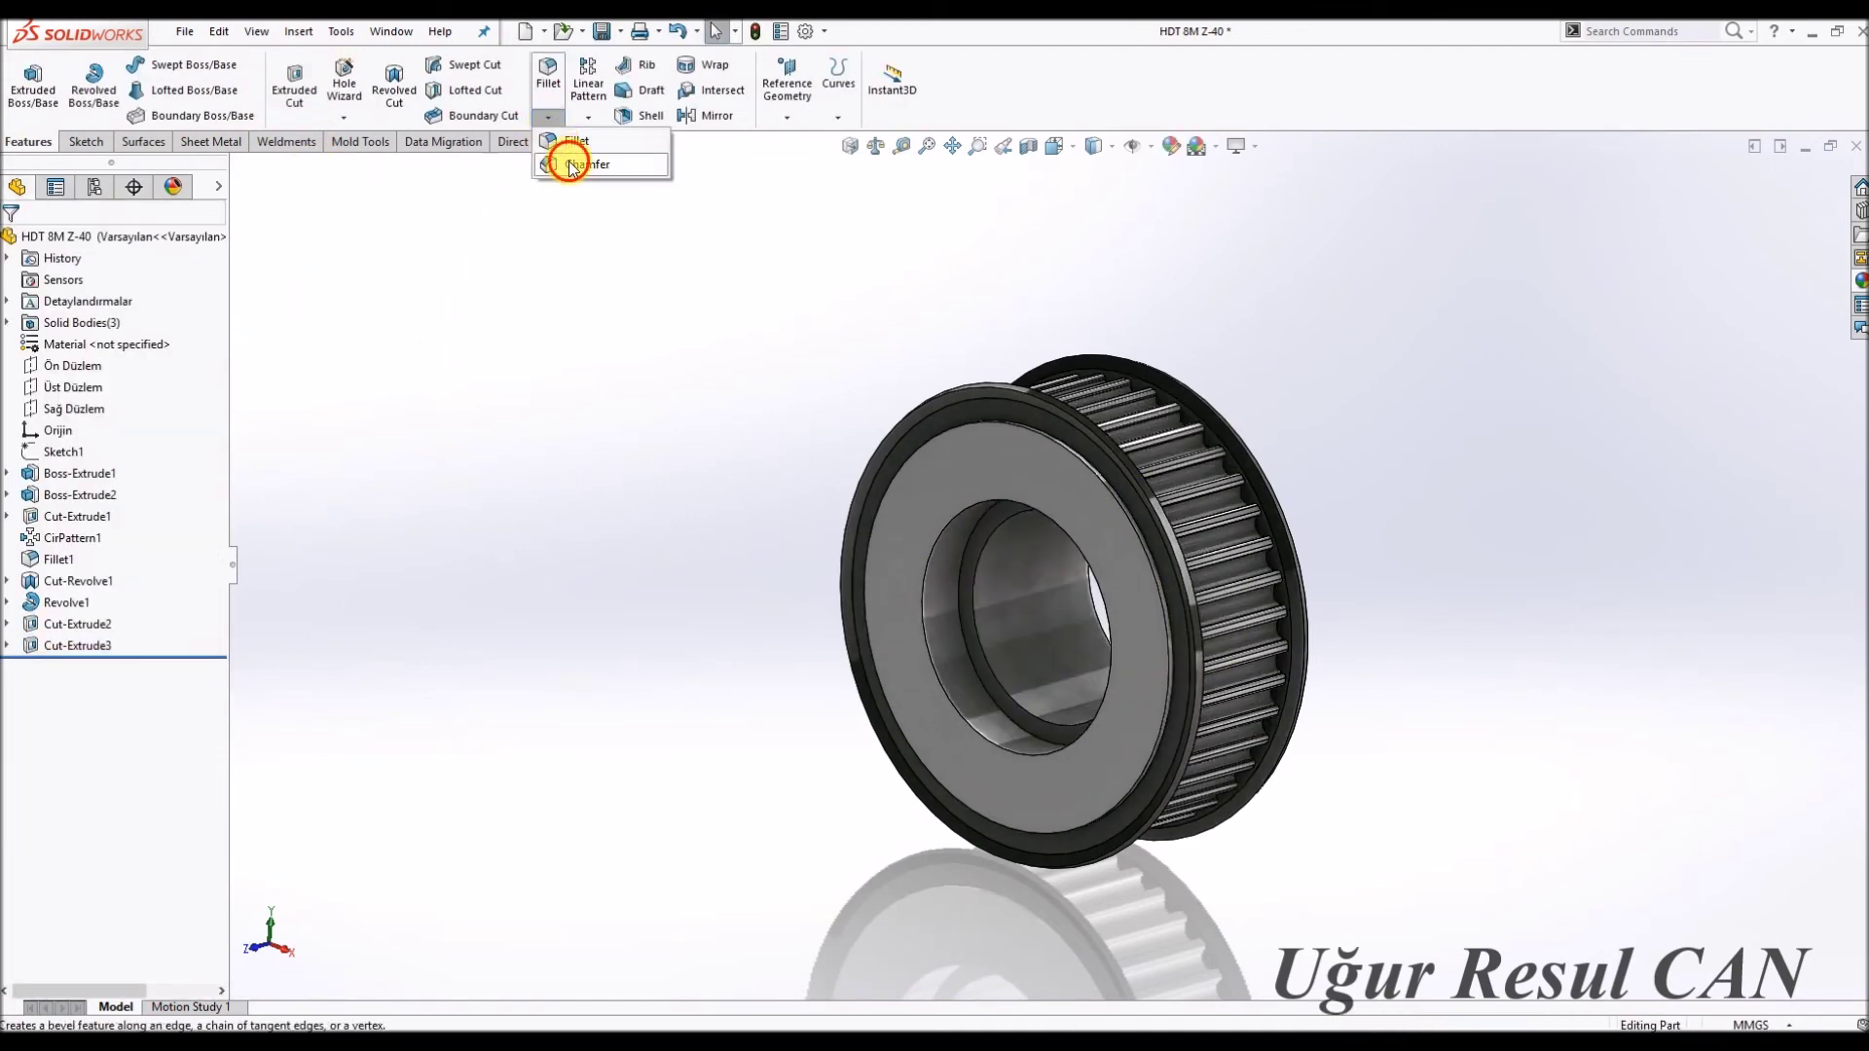
# Chamfer the bore's outer edge as Chamfer1, then start a new assembly document.
pyautogui.click(563, 154)
pyautogui.click(978, 575)
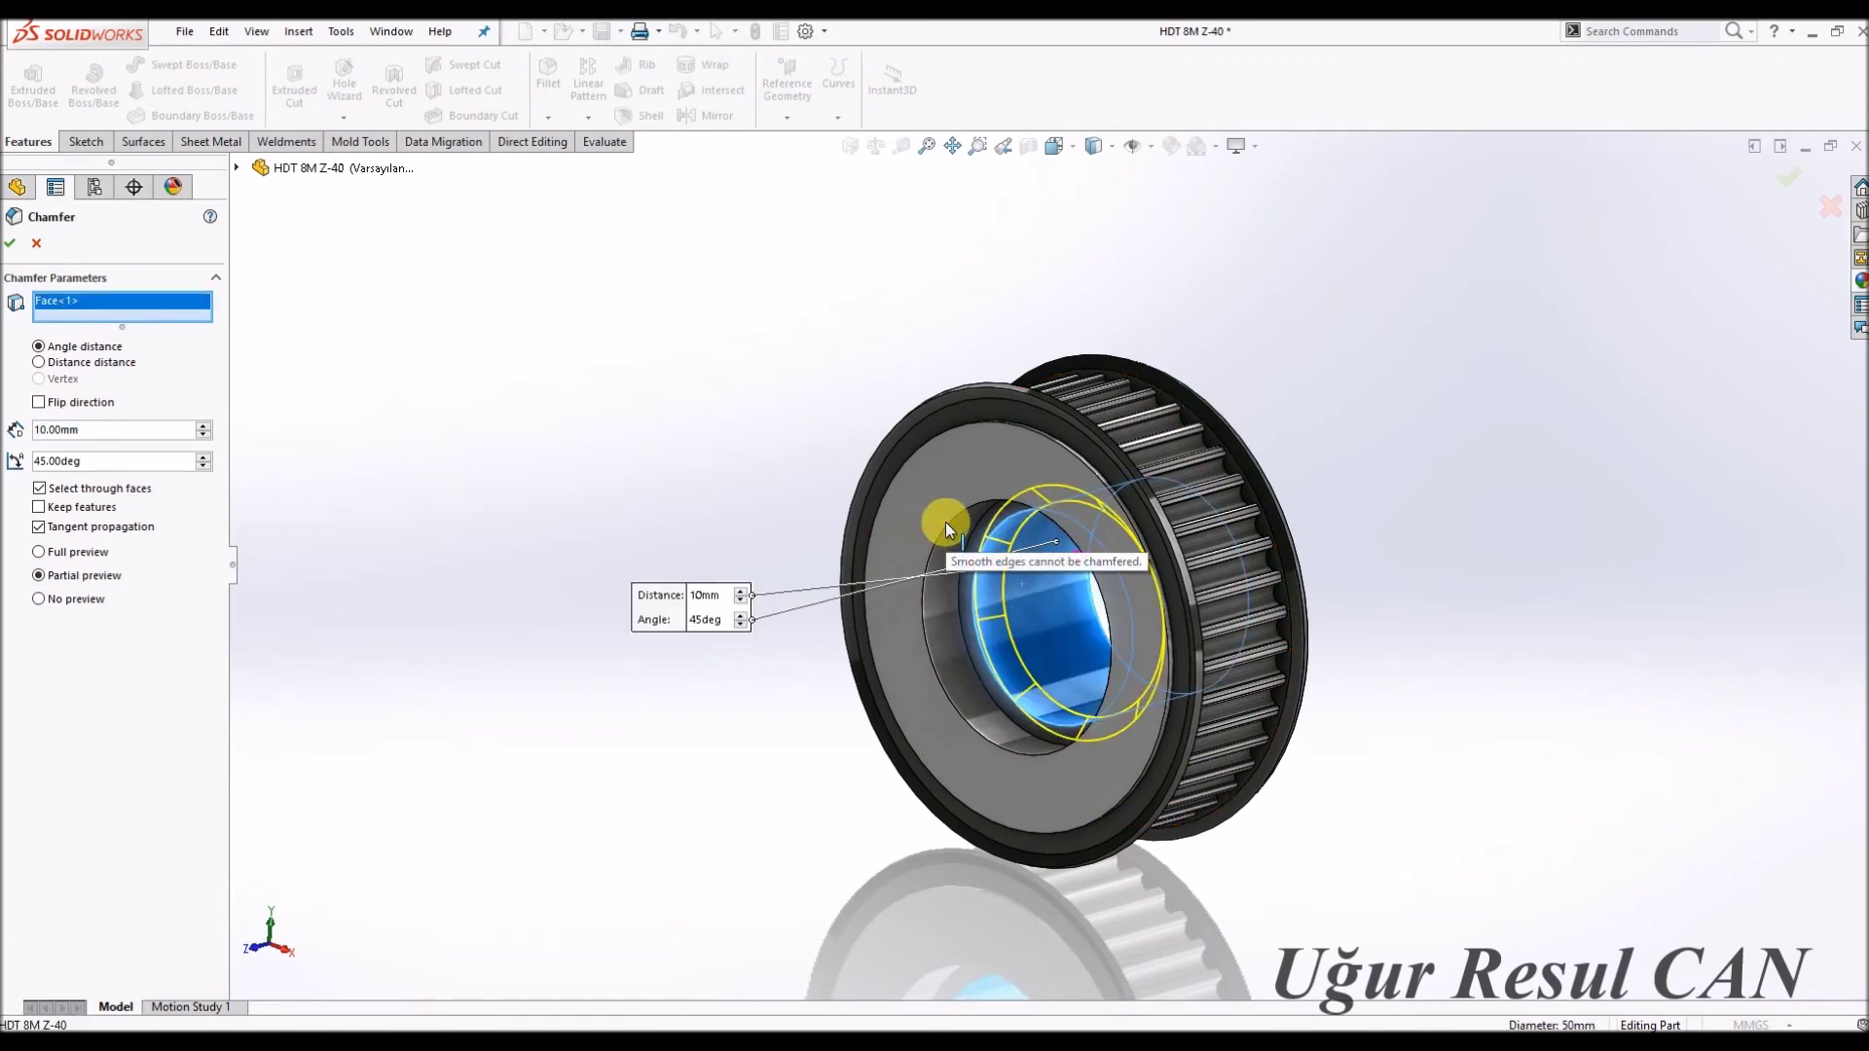
pyautogui.click(903, 518)
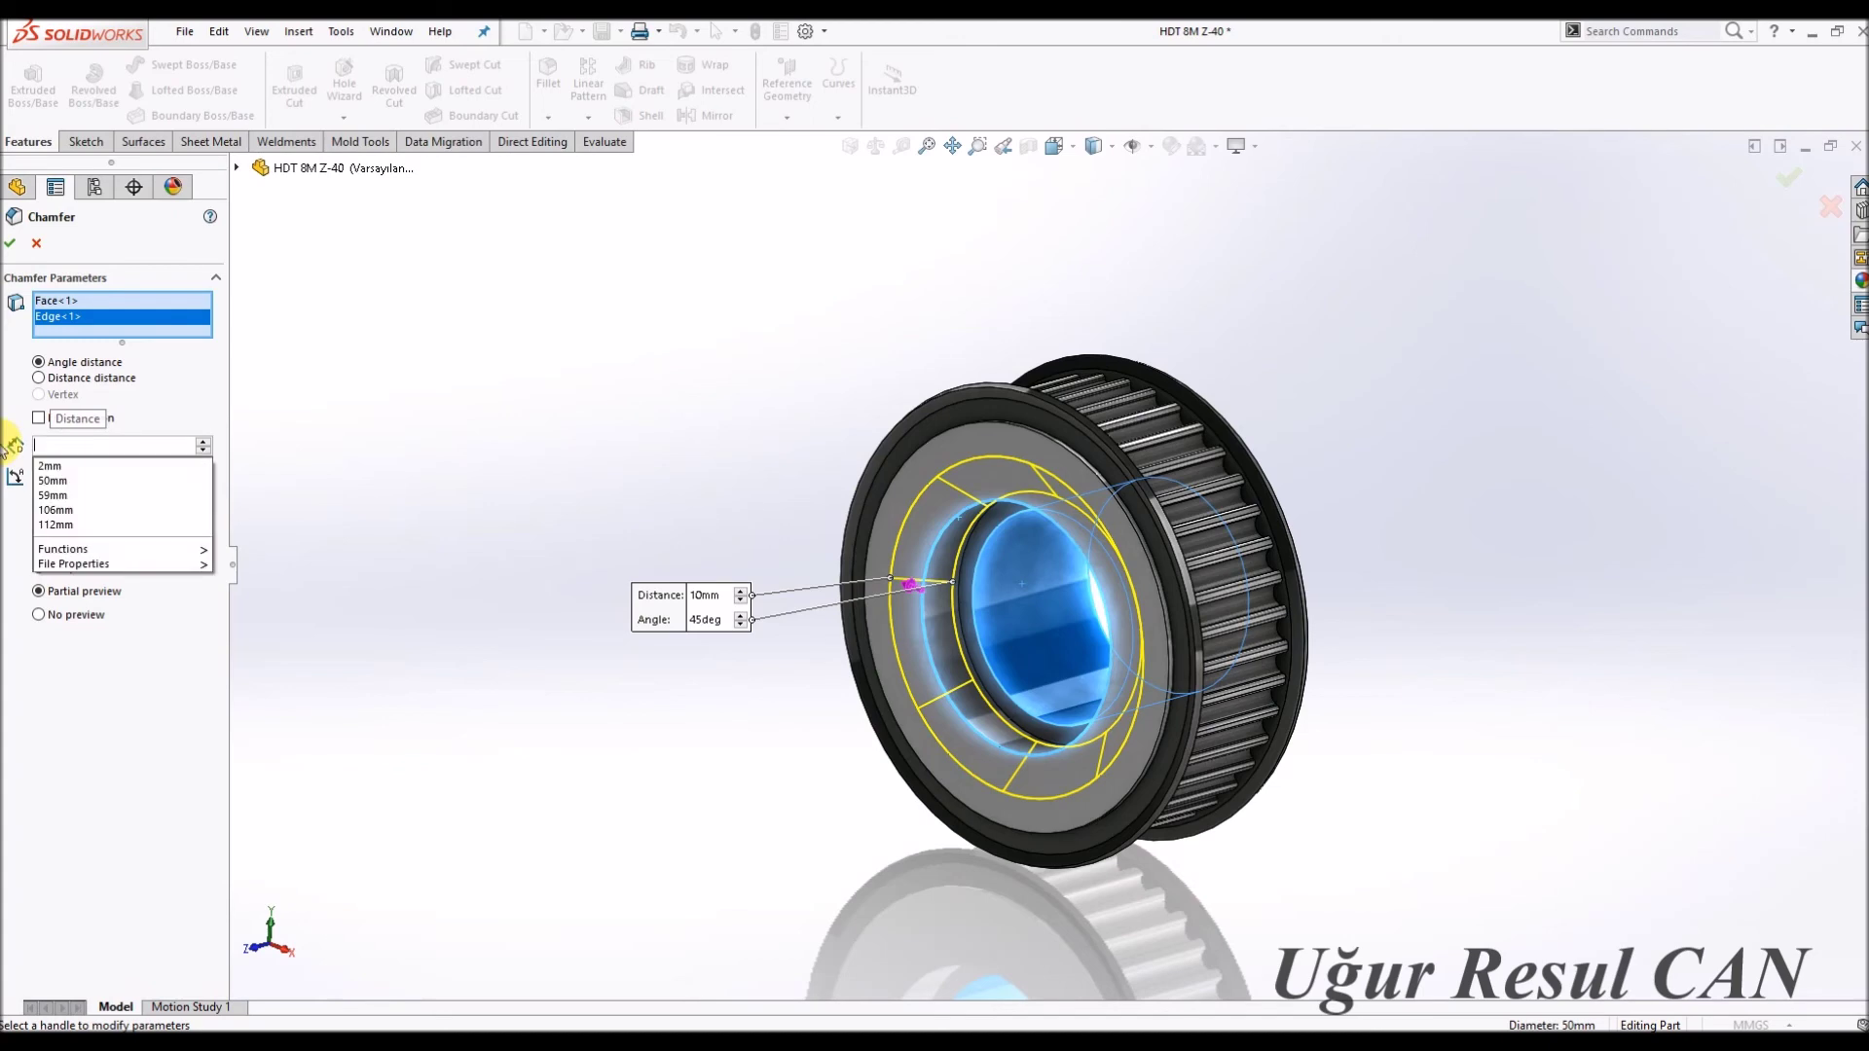
pyautogui.press('Return')
pyautogui.press('Return')
pyautogui.moveTo(472, 389)
pyautogui.mouseDown(button='middle')
pyautogui.moveTo(879, 623)
pyautogui.moveTo(1077, 633)
pyautogui.moveTo(1093, 563)
pyautogui.mouseUp(button='middle')
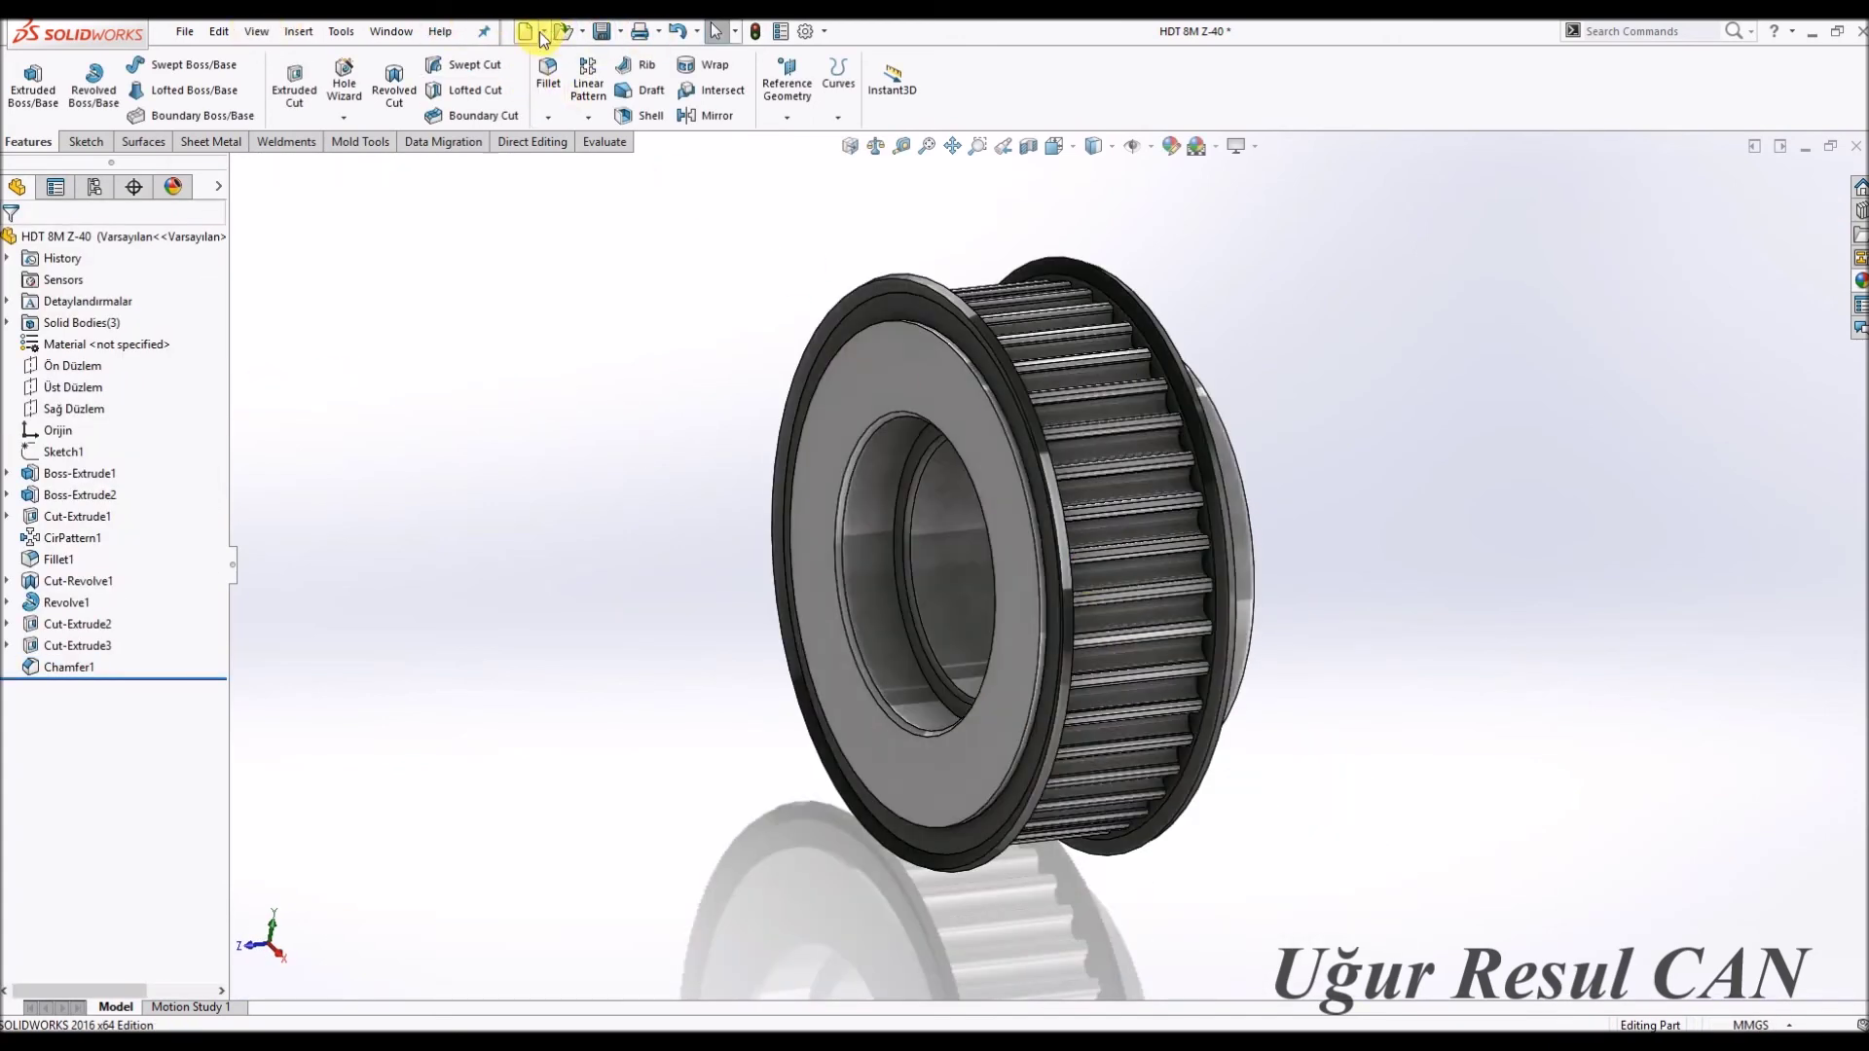
pyautogui.click(540, 33)
pyautogui.click(671, 477)
# Create the assembly, placing the HDT 8M Z-40 pulley and the KBS16-25x50 shrink disc.
pyautogui.doubleClick(632, 502)
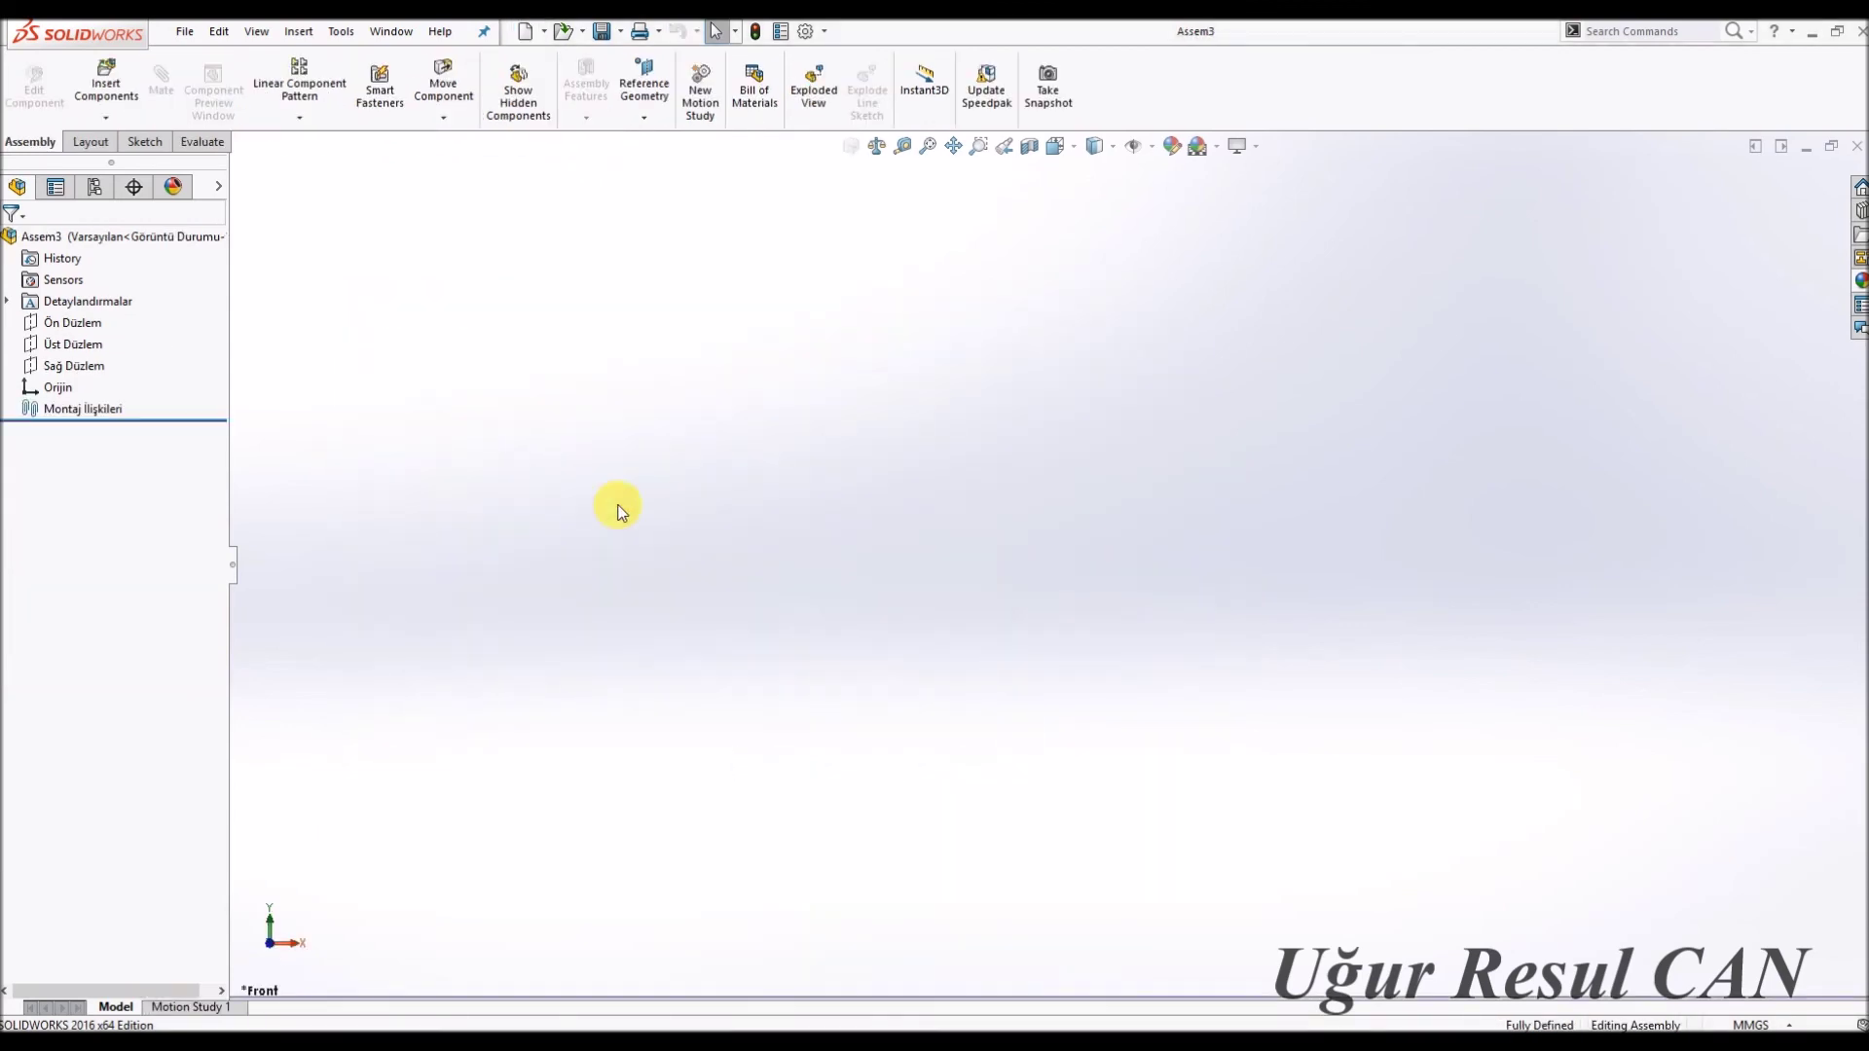
pyautogui.click(80, 486)
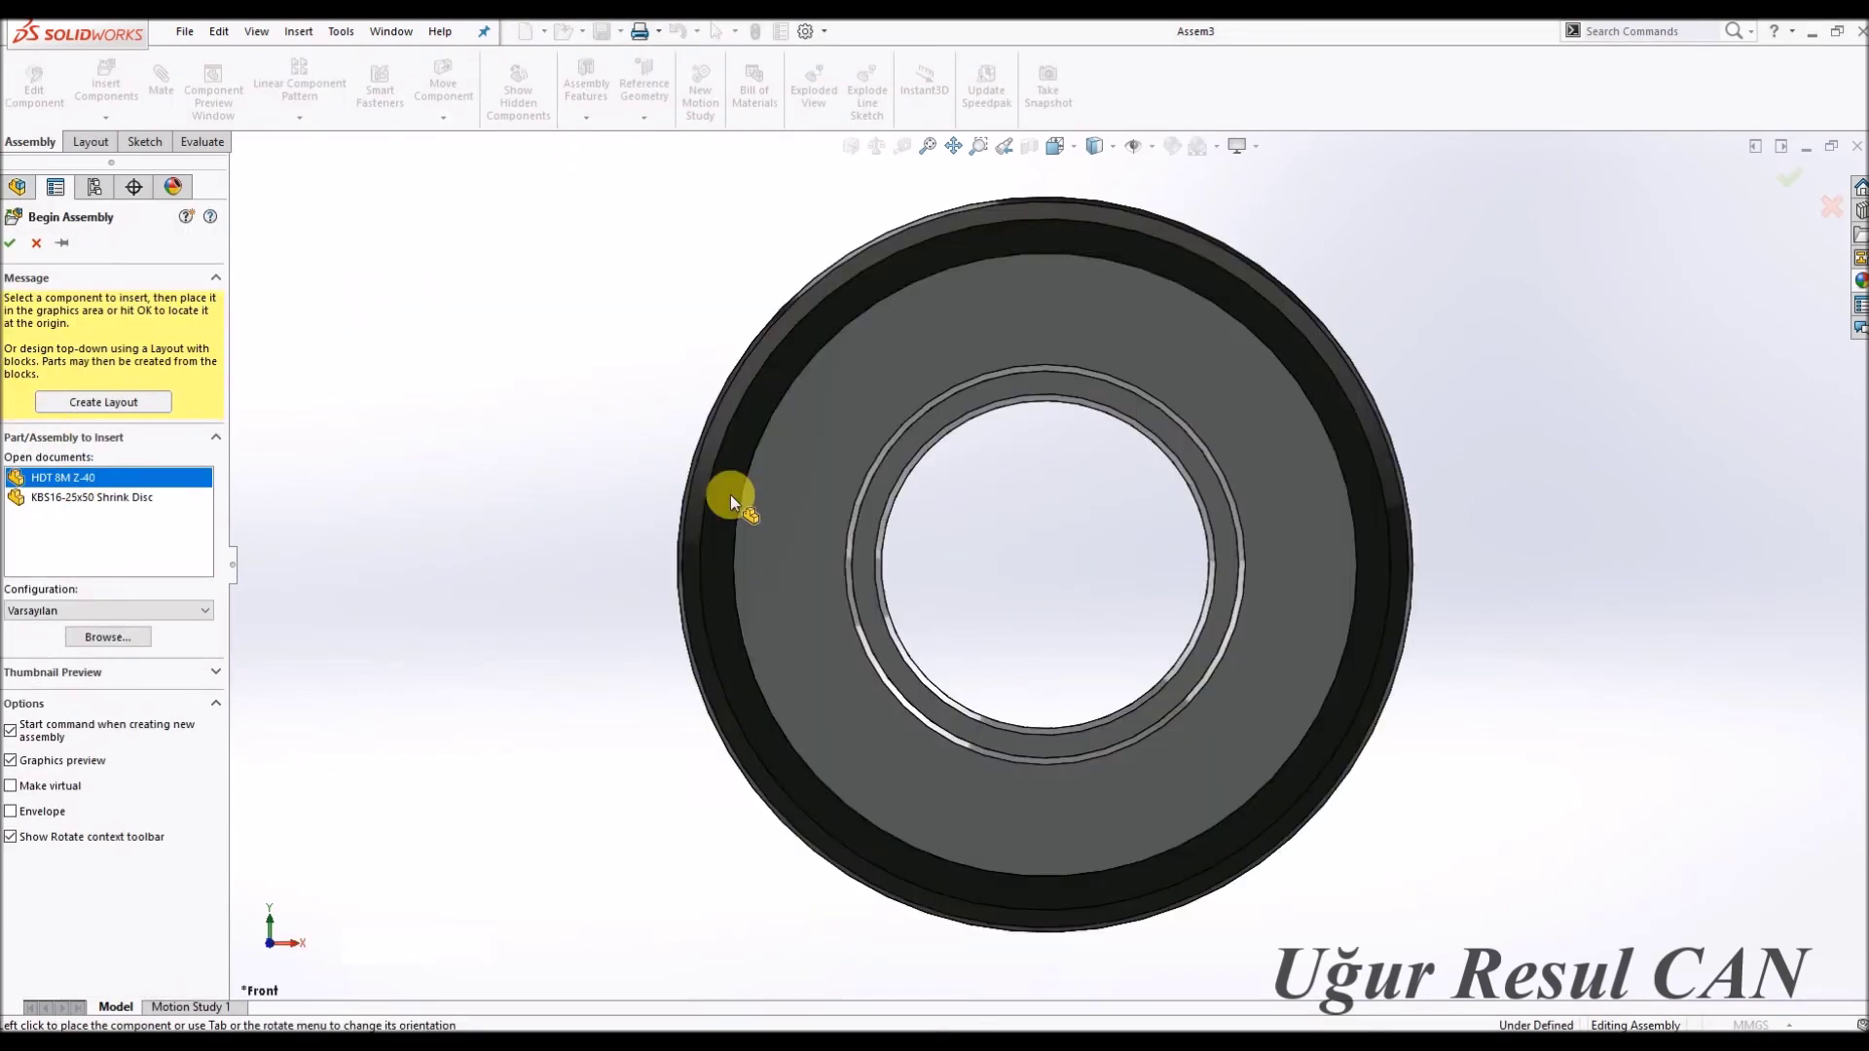
pyautogui.click(730, 495)
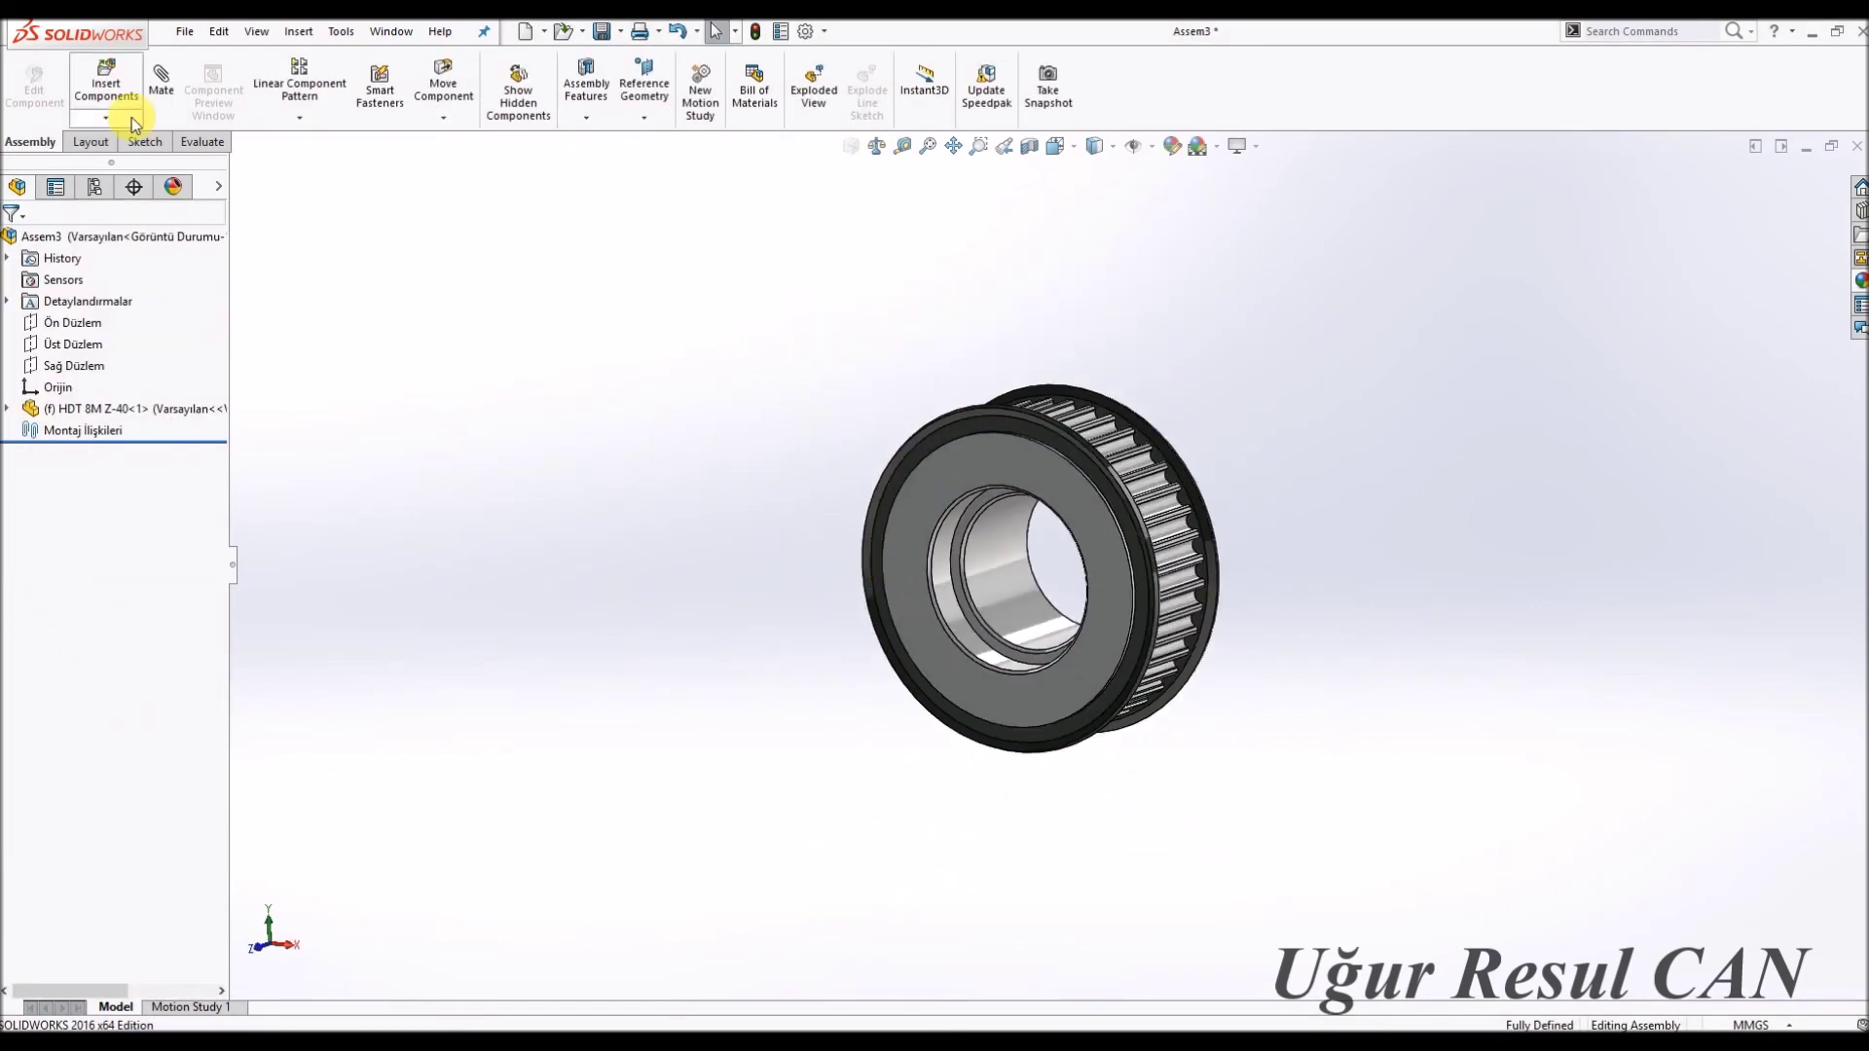
pyautogui.click(122, 97)
pyautogui.click(778, 569)
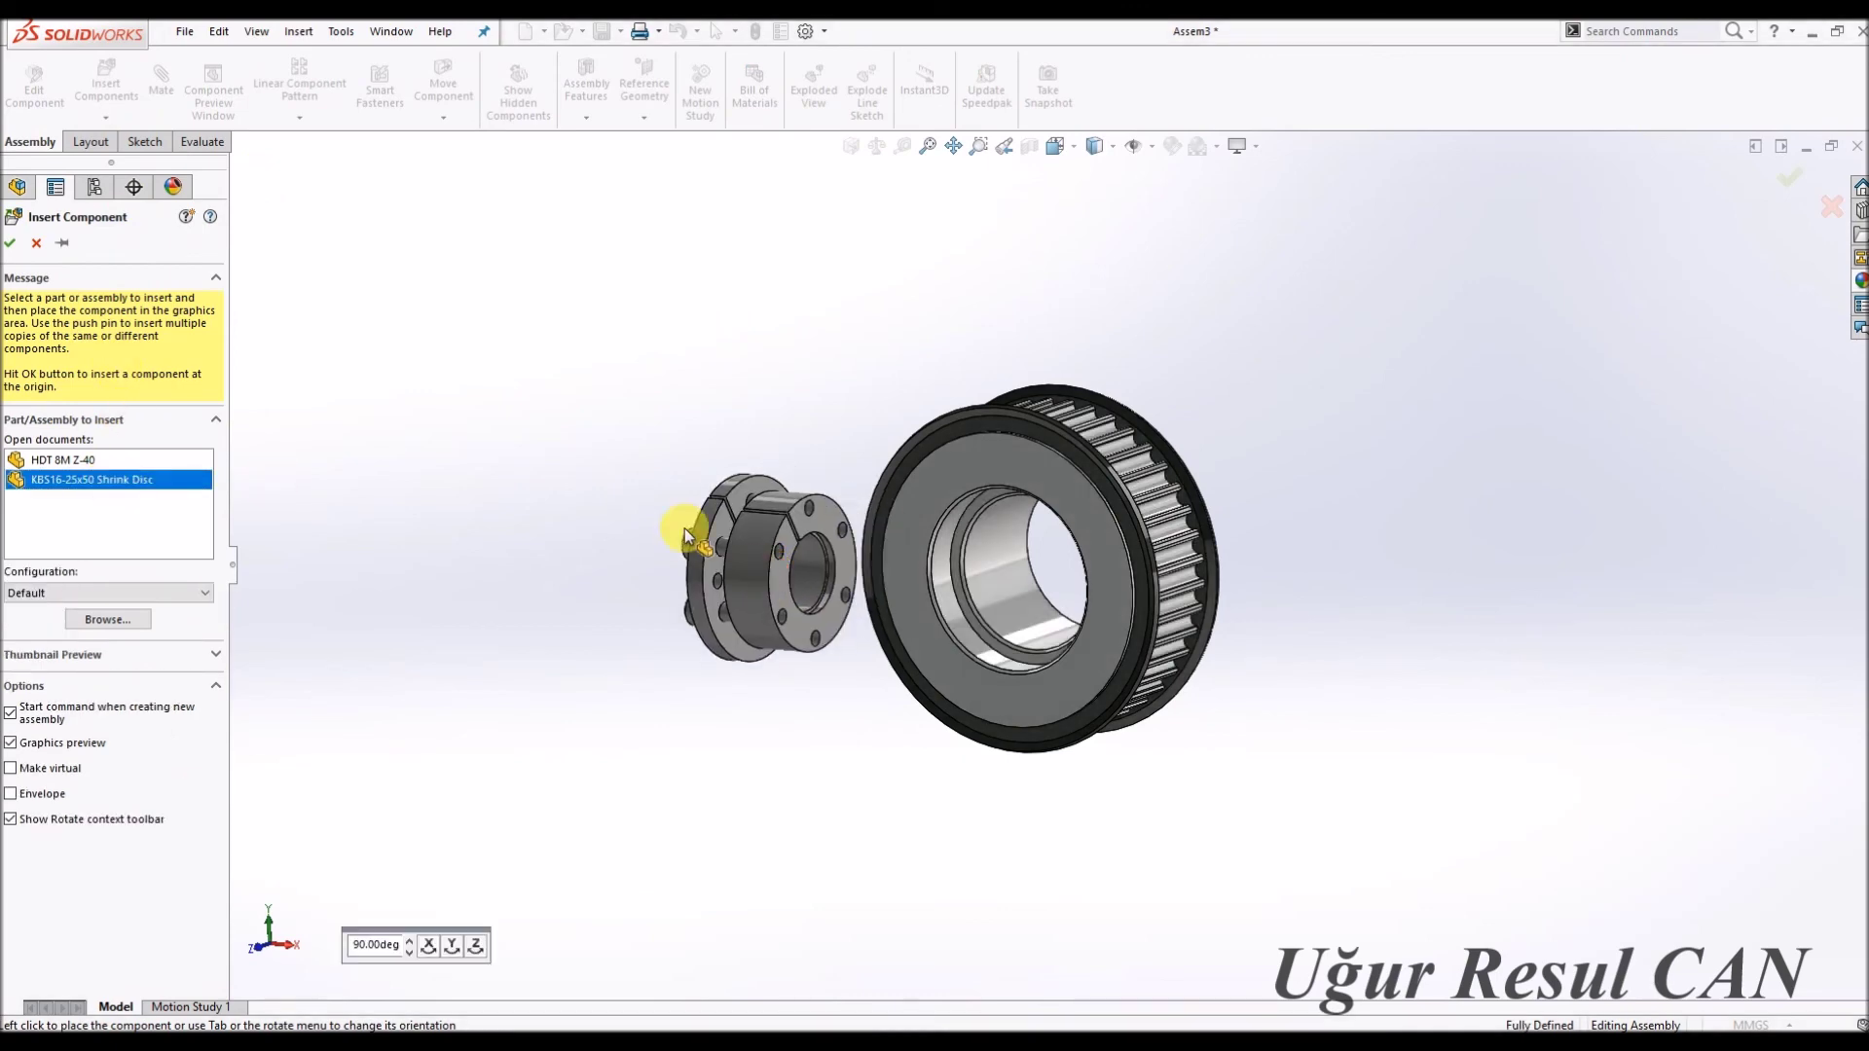
# Mate the shrink disc's face concentric with the pulley bore.
pyautogui.click(744, 532)
pyautogui.click(1003, 581)
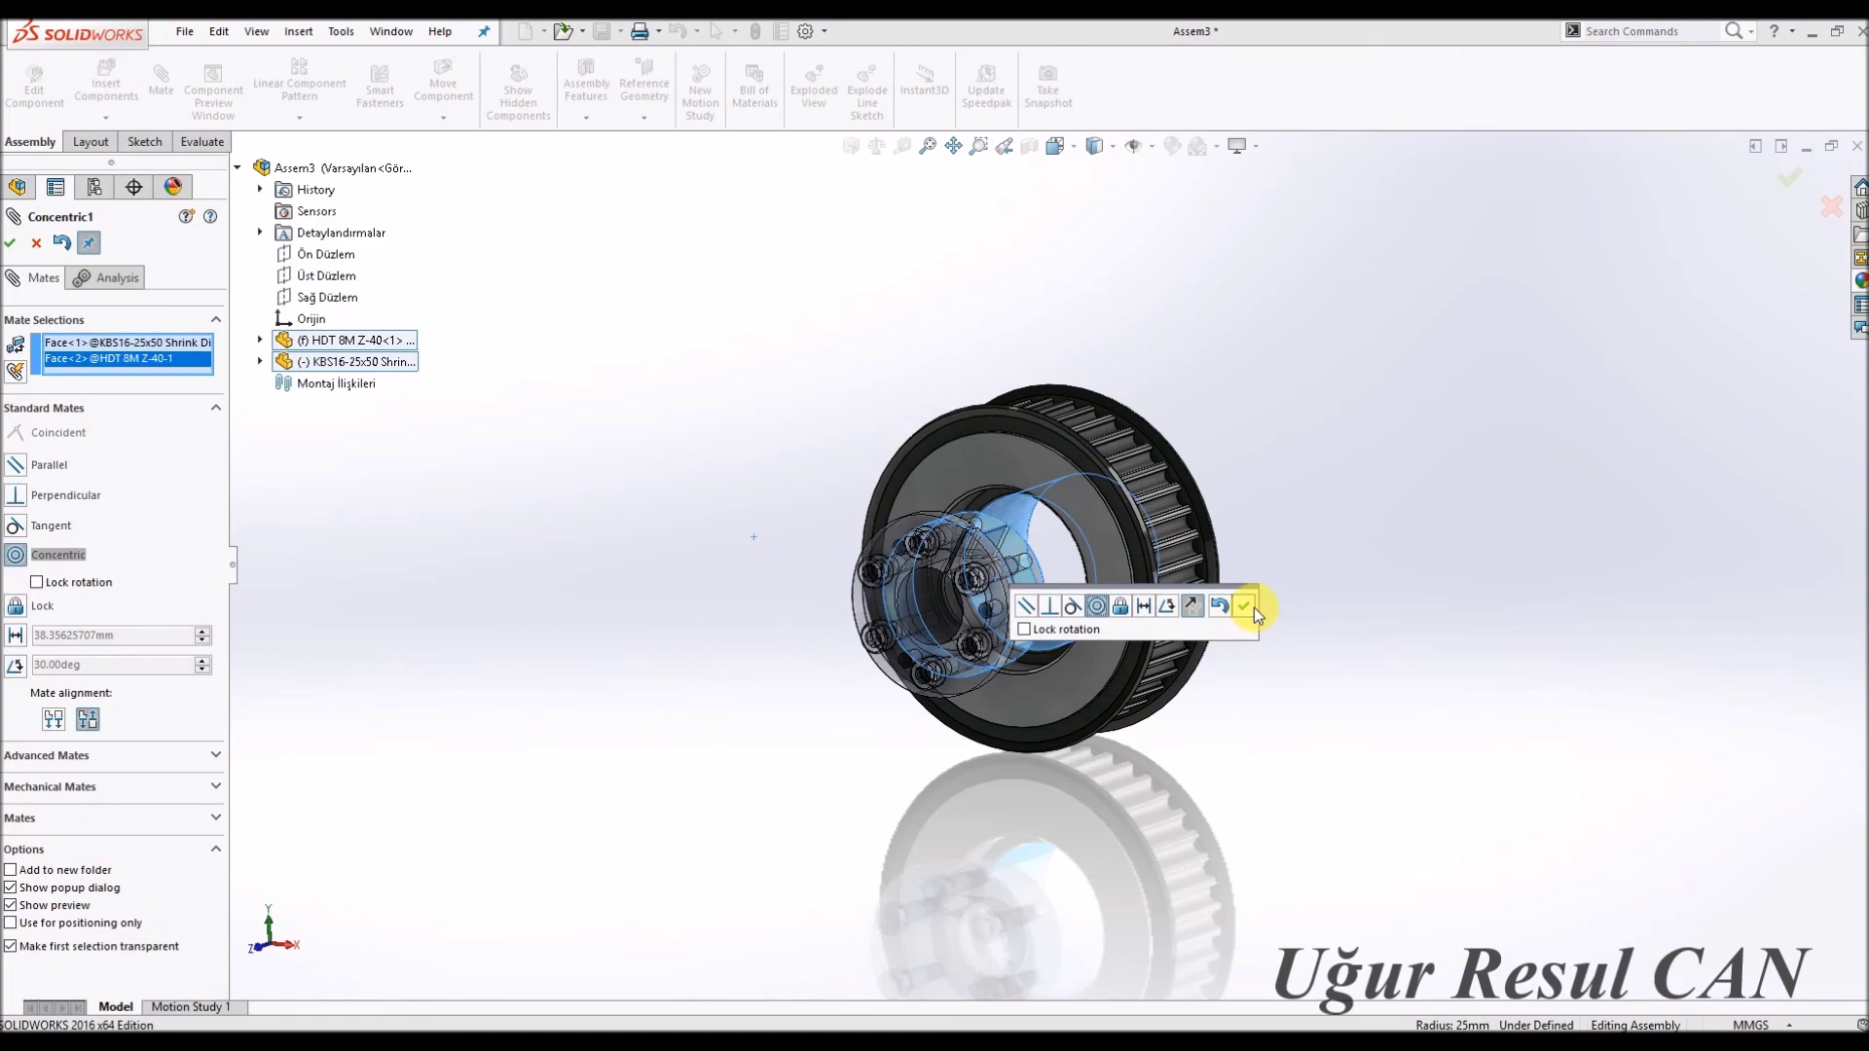
pyautogui.click(1246, 606)
pyautogui.scroll(-5, 1081, 505)
pyautogui.moveTo(969, 535)
pyautogui.mouseDown(button='middle')
pyautogui.moveTo(841, 569)
pyautogui.moveTo(1051, 530)
pyautogui.moveTo(1055, 471)
pyautogui.mouseUp(button='middle')
pyautogui.click(1055, 471)
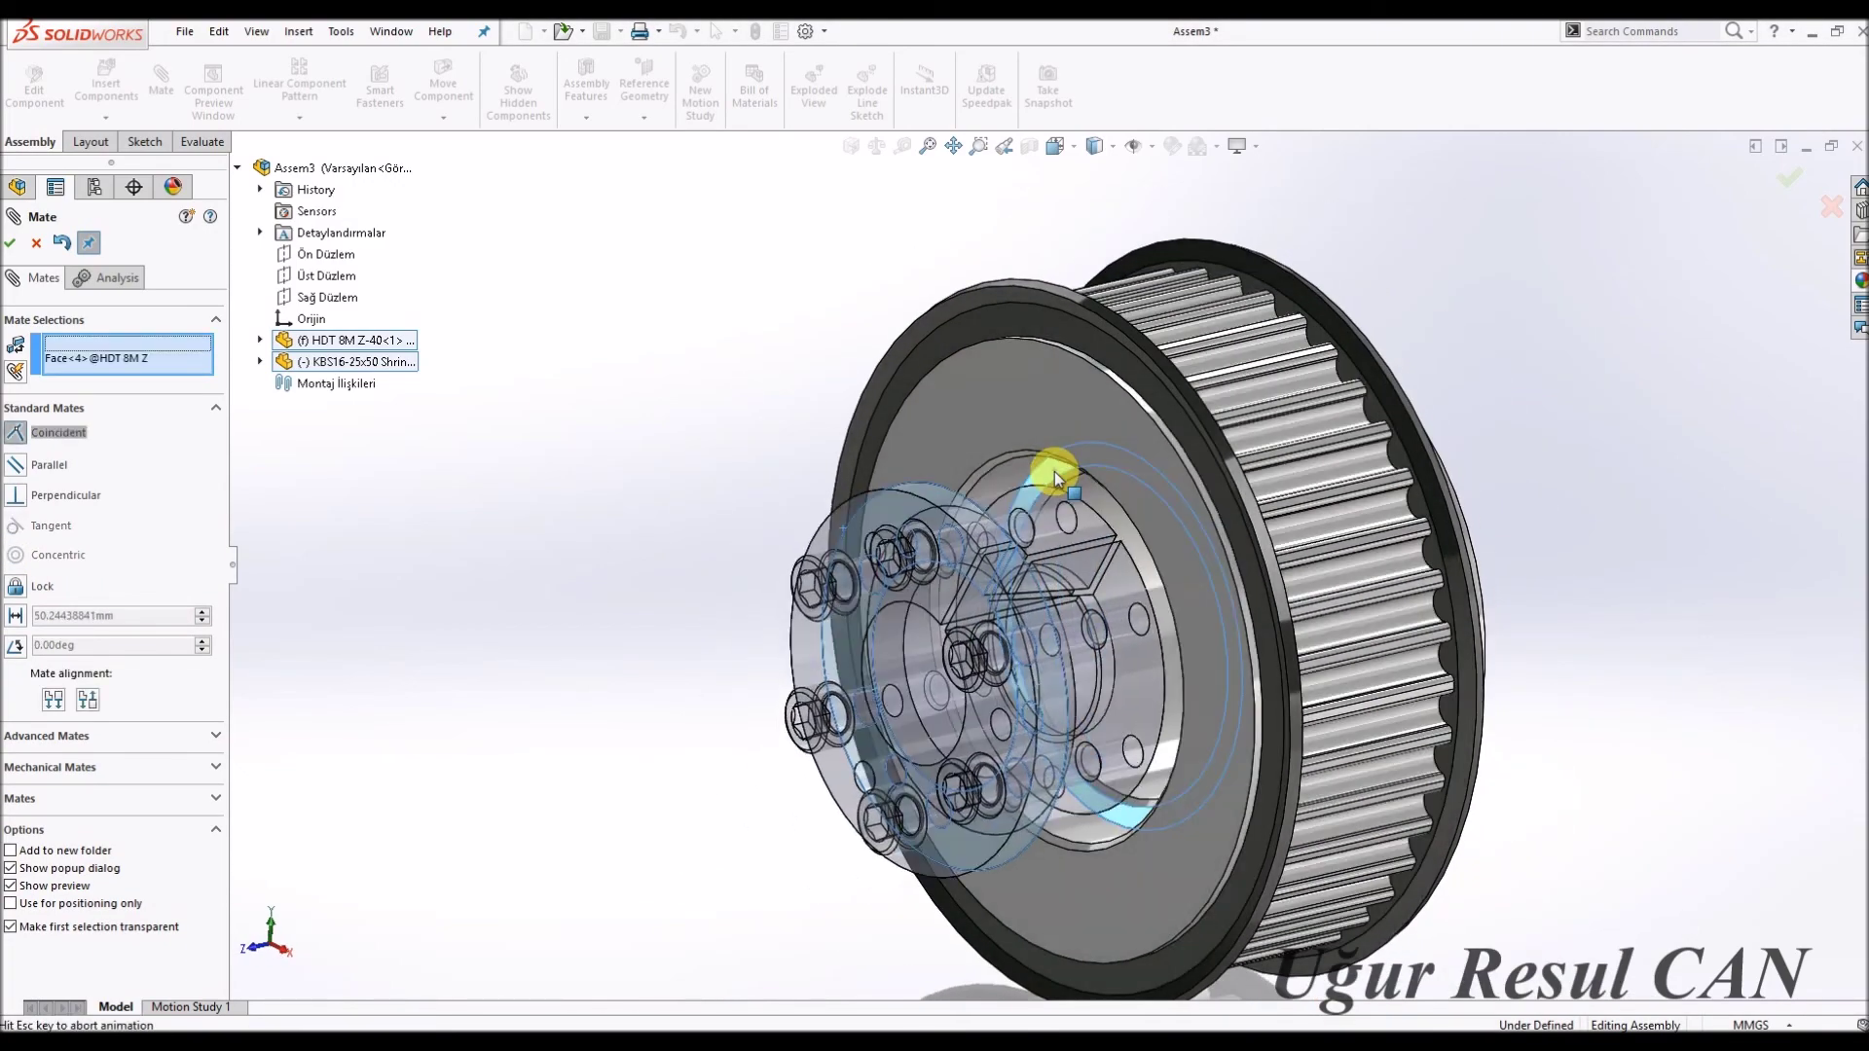
pyautogui.moveTo(1022, 577)
pyautogui.mouseDown(button='middle')
pyautogui.moveTo(1151, 488)
pyautogui.moveTo(1031, 546)
pyautogui.moveTo(843, 546)
pyautogui.moveTo(735, 497)
pyautogui.mouseUp(button='middle')
pyautogui.moveTo(721, 582)
pyautogui.mouseDown(button='middle')
pyautogui.moveTo(734, 625)
pyautogui.moveTo(867, 626)
pyautogui.mouseUp(button='middle')
pyautogui.press('Escape')
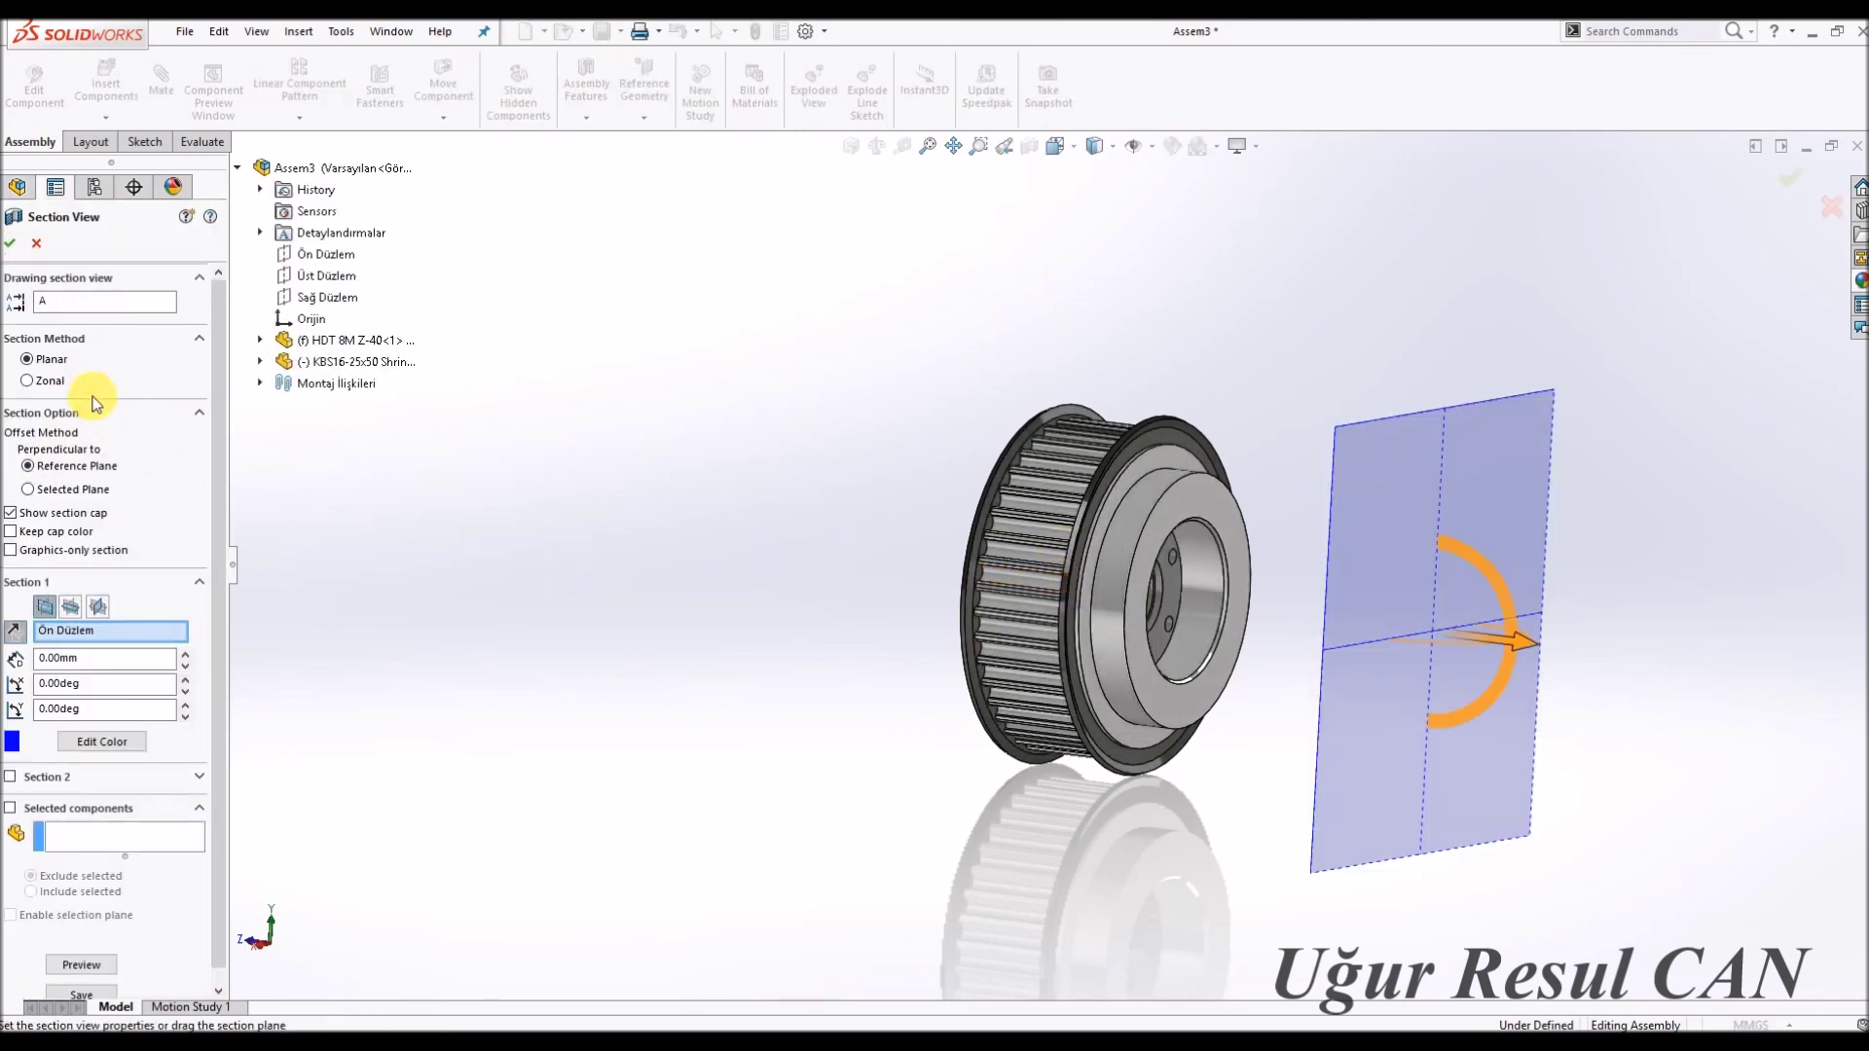
# Inspect the assembly in a Top Plane section view, then turn the section off.
pyautogui.click(71, 607)
pyautogui.press('Return')
pyautogui.moveTo(919, 619)
pyautogui.mouseDown(button='middle')
pyautogui.moveTo(1118, 646)
pyautogui.moveTo(1180, 821)
pyautogui.moveTo(1139, 971)
pyautogui.moveTo(1140, 521)
pyautogui.moveTo(1084, 637)
pyautogui.moveTo(1093, 509)
pyautogui.moveTo(1059, 529)
pyautogui.moveTo(1046, 438)
pyautogui.mouseUp(button='middle')
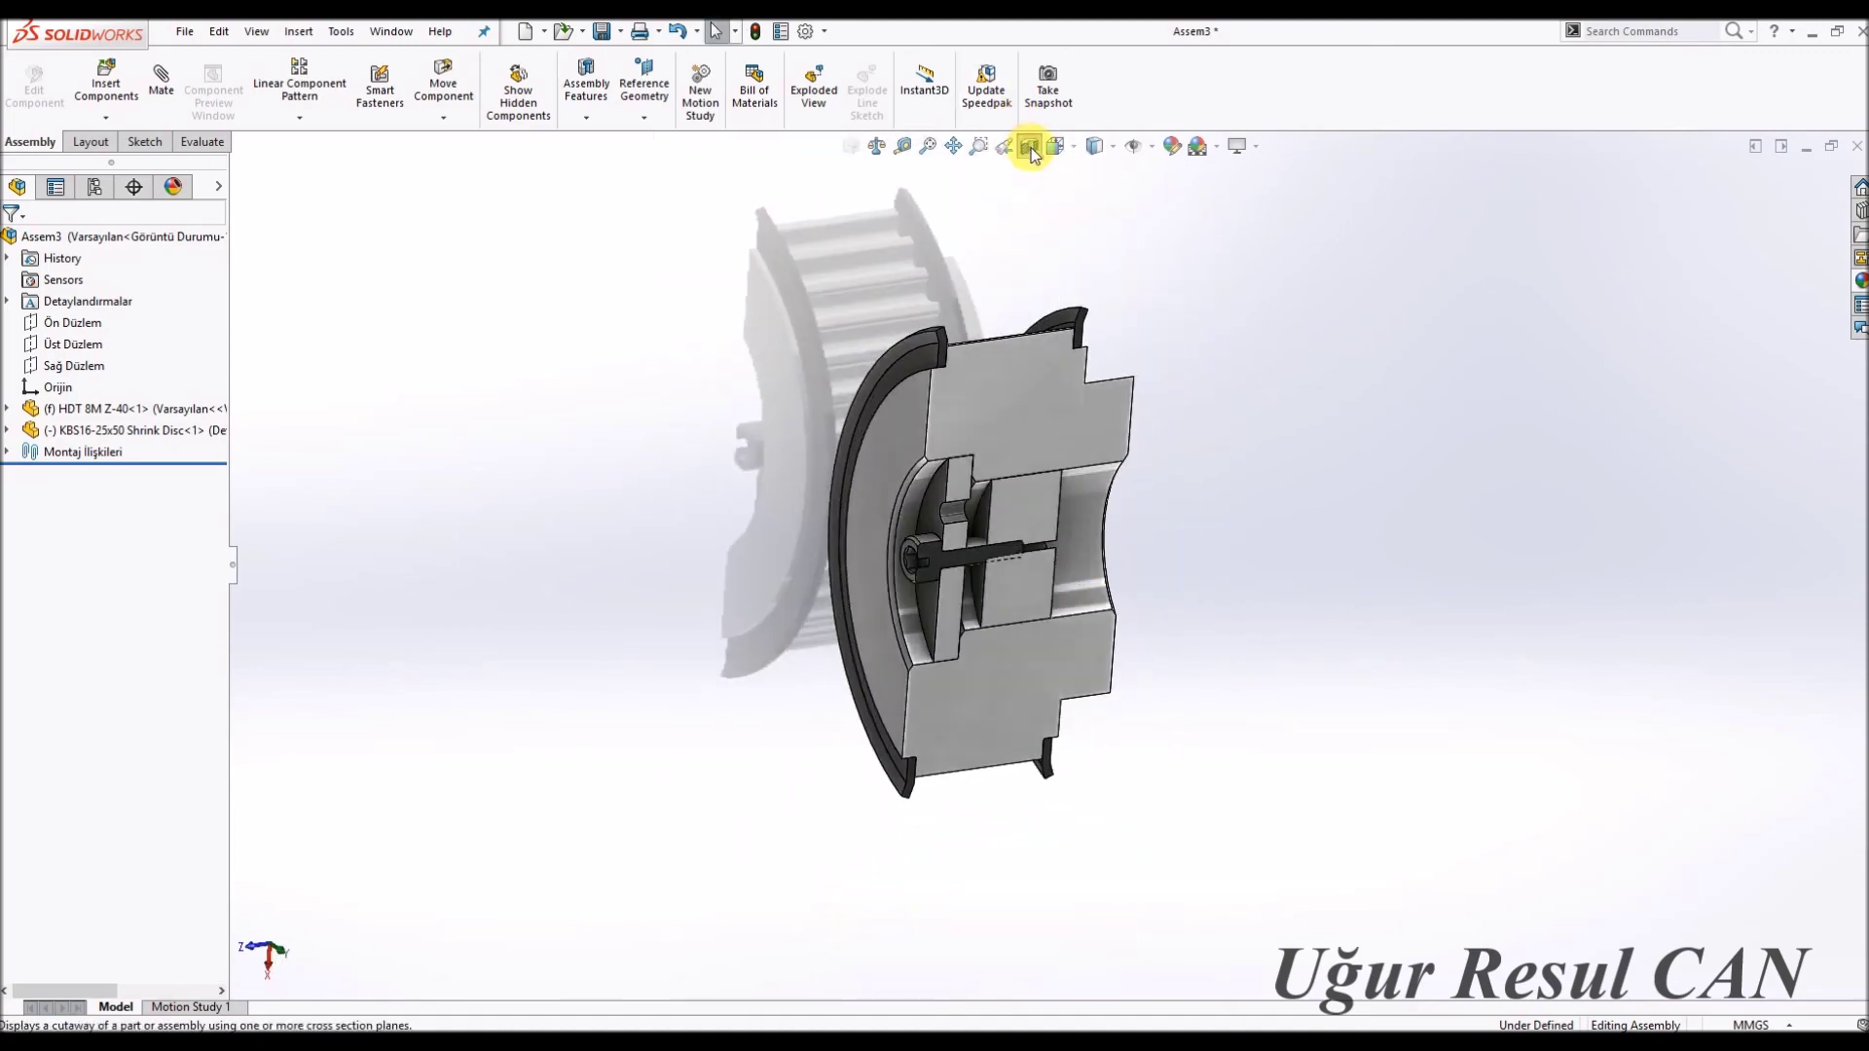
pyautogui.click(1033, 154)
pyautogui.moveTo(968, 535)
pyautogui.mouseDown(button='middle')
pyautogui.moveTo(943, 471)
pyautogui.moveTo(901, 480)
pyautogui.moveTo(1129, 618)
pyautogui.moveTo(1043, 709)
pyautogui.moveTo(1042, 604)
pyautogui.moveTo(1118, 701)
pyautogui.moveTo(1044, 670)
pyautogui.moveTo(1081, 545)
pyautogui.mouseUp(button='middle')
# Set the scene background to Plain White and view the pulley's back face.
pyautogui.click(1216, 146)
pyautogui.click(1234, 185)
pyautogui.moveTo(1243, 367)
pyautogui.mouseDown(button='middle')
pyautogui.moveTo(988, 596)
pyautogui.moveTo(775, 643)
pyautogui.moveTo(1018, 584)
pyautogui.mouseUp(button='middle')
pyautogui.scroll(2, 1013, 609)
pyautogui.scroll(2, 1002, 600)
pyautogui.rightClick(977, 607)
pyautogui.click(604, 438)
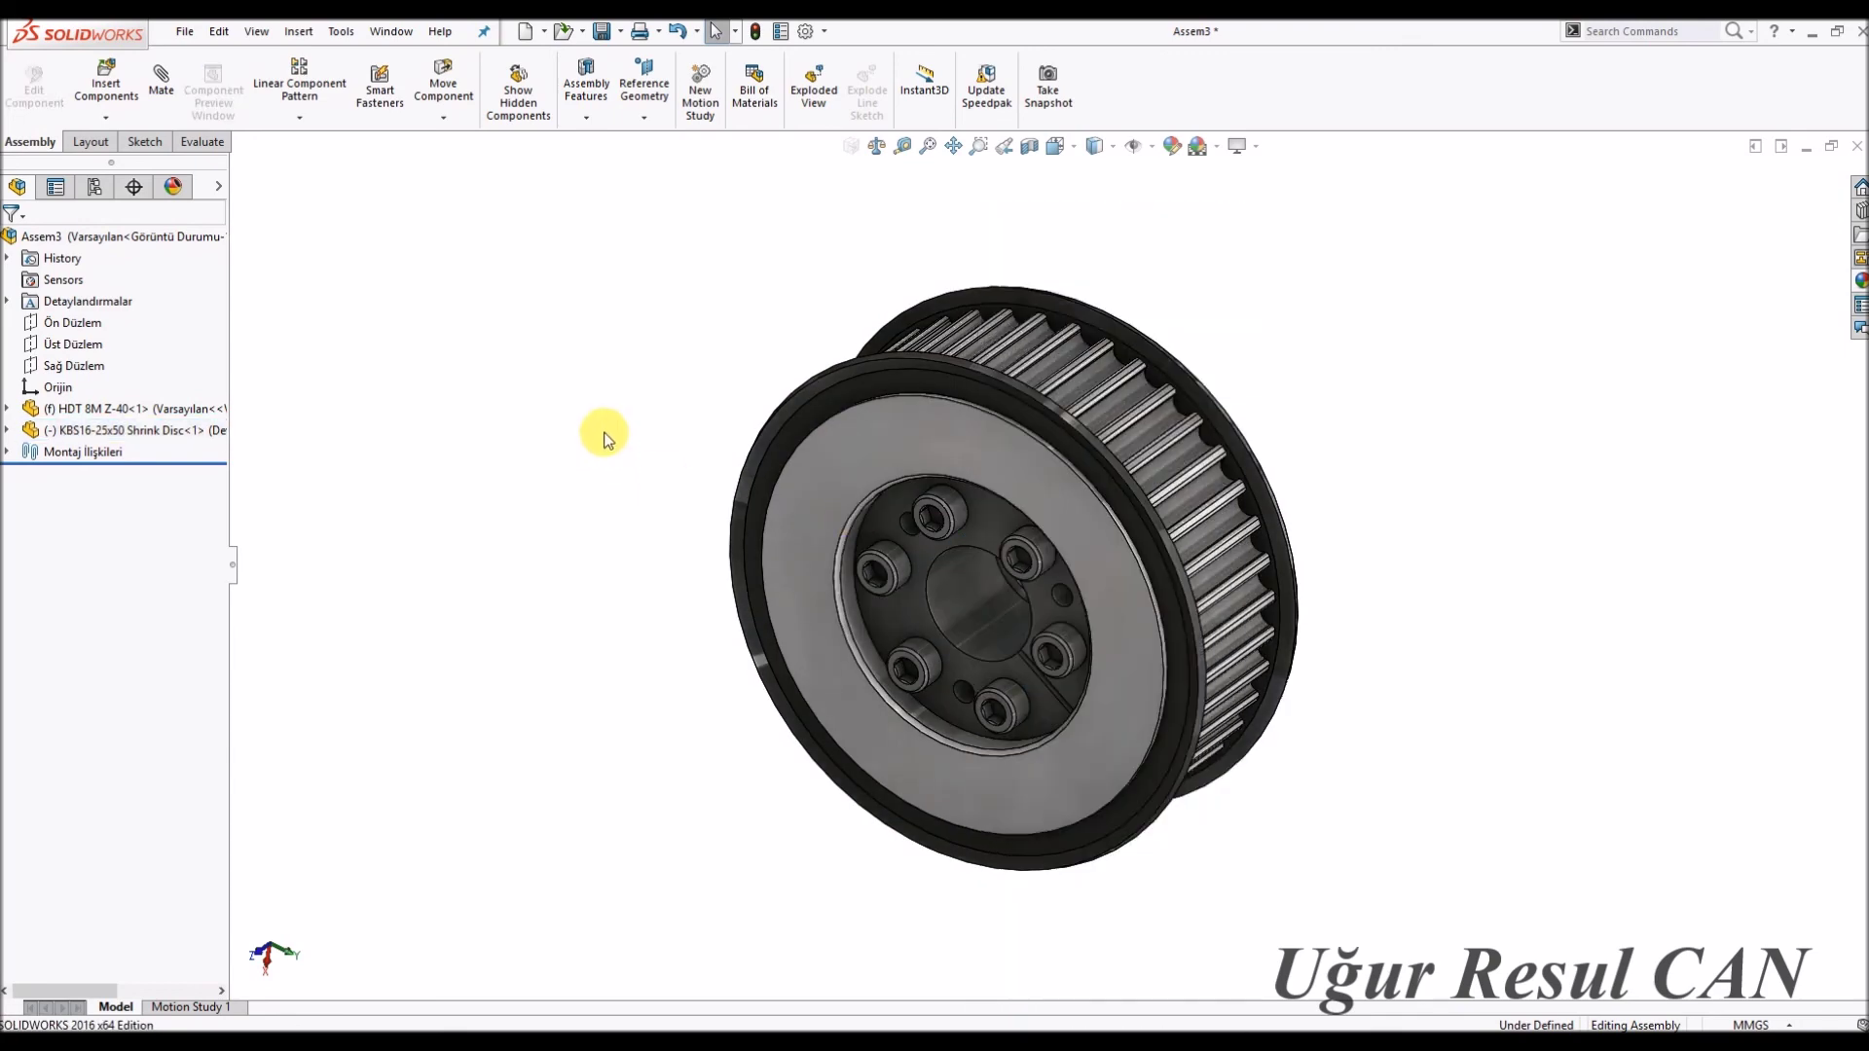